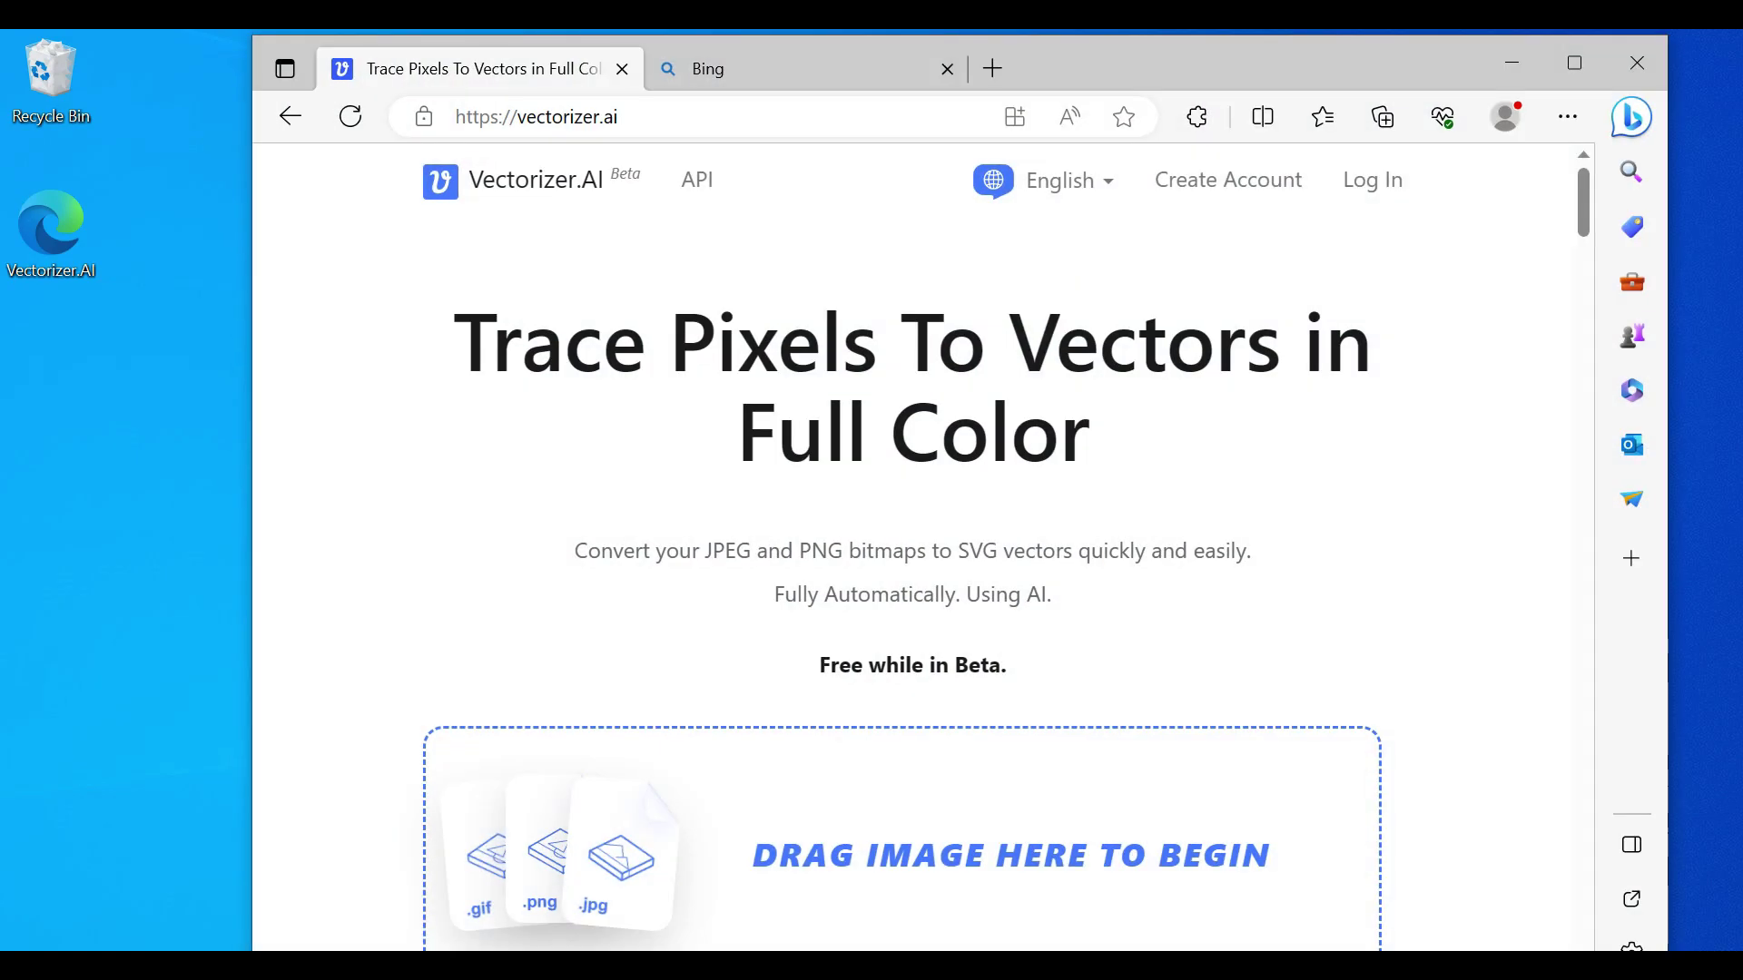
# Step: Run a Bing image search for 'hello kitty' and enlarge the first waving Hello Kitty picture
pyautogui.click(874, 71)
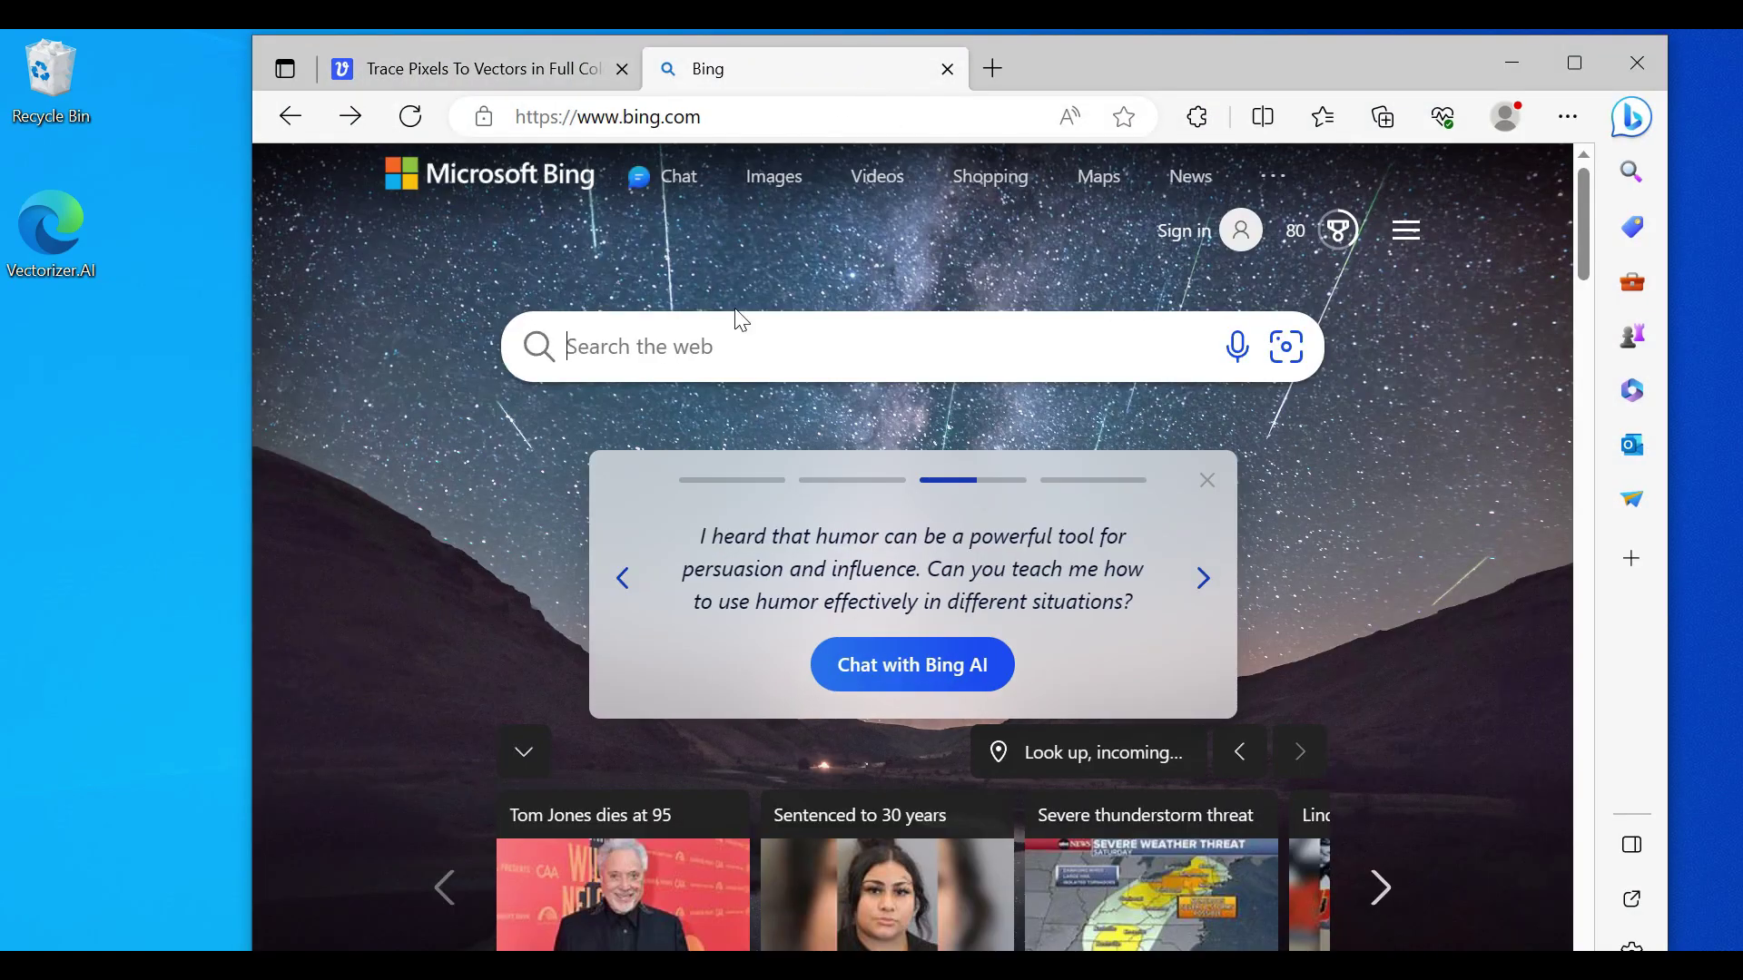
pyautogui.click(724, 348)
pyautogui.write('ki')
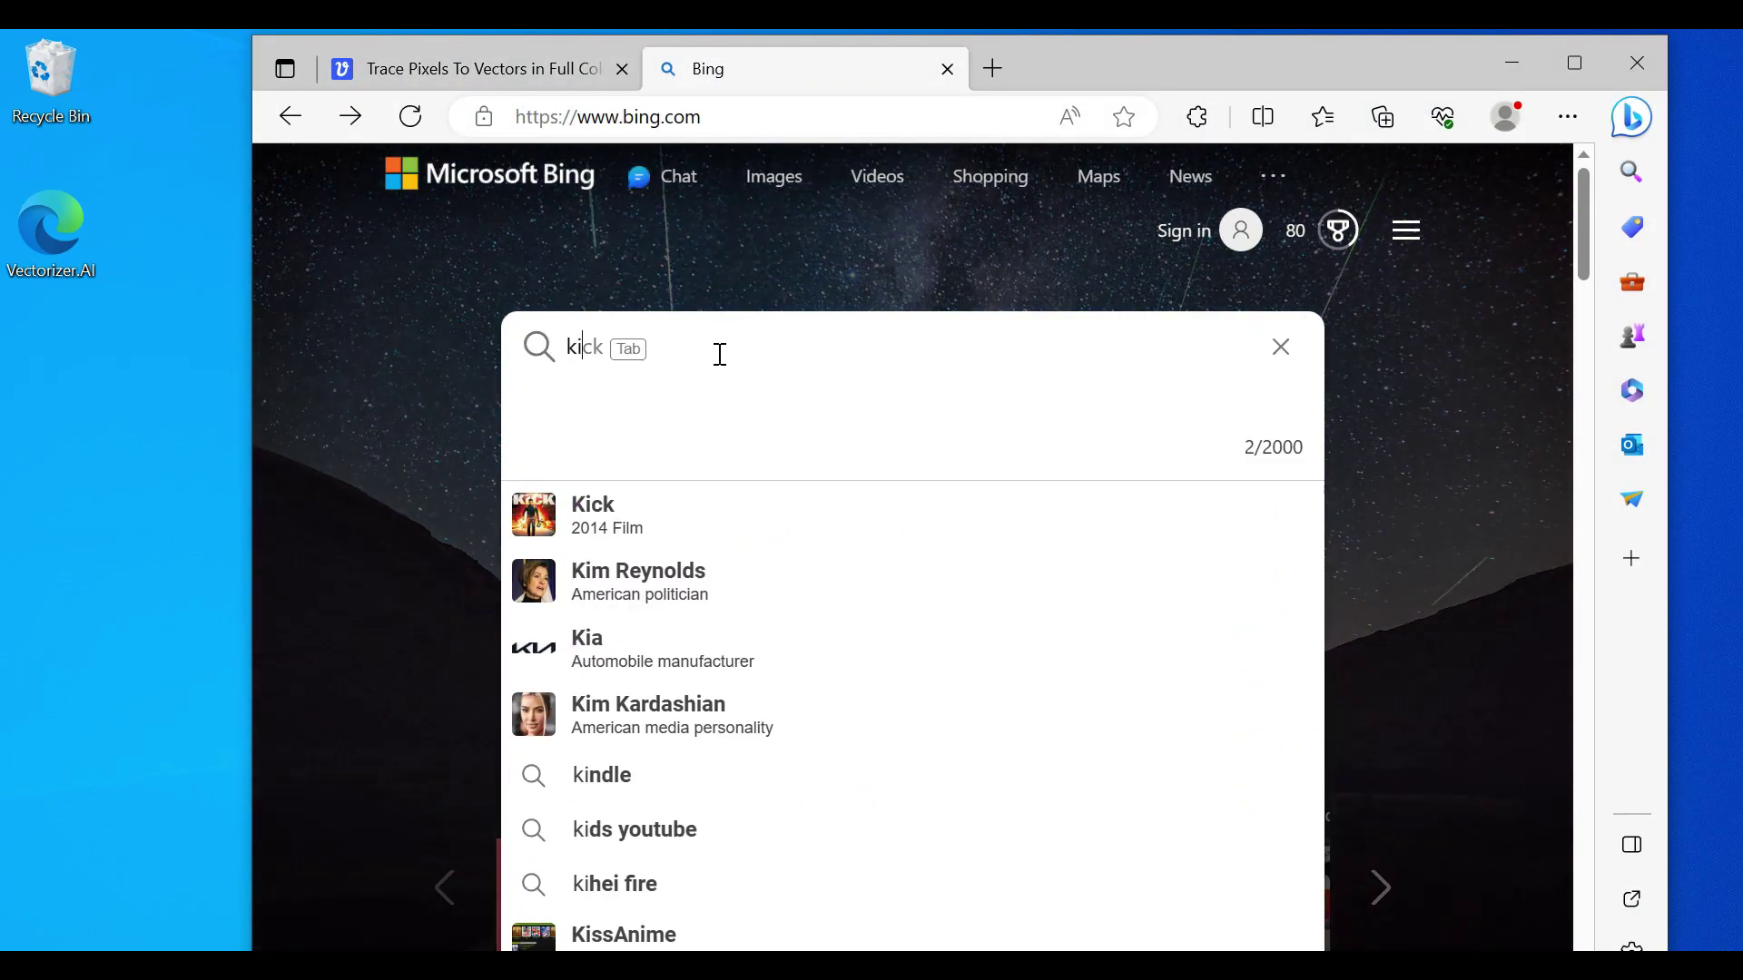
pyautogui.write('tty')
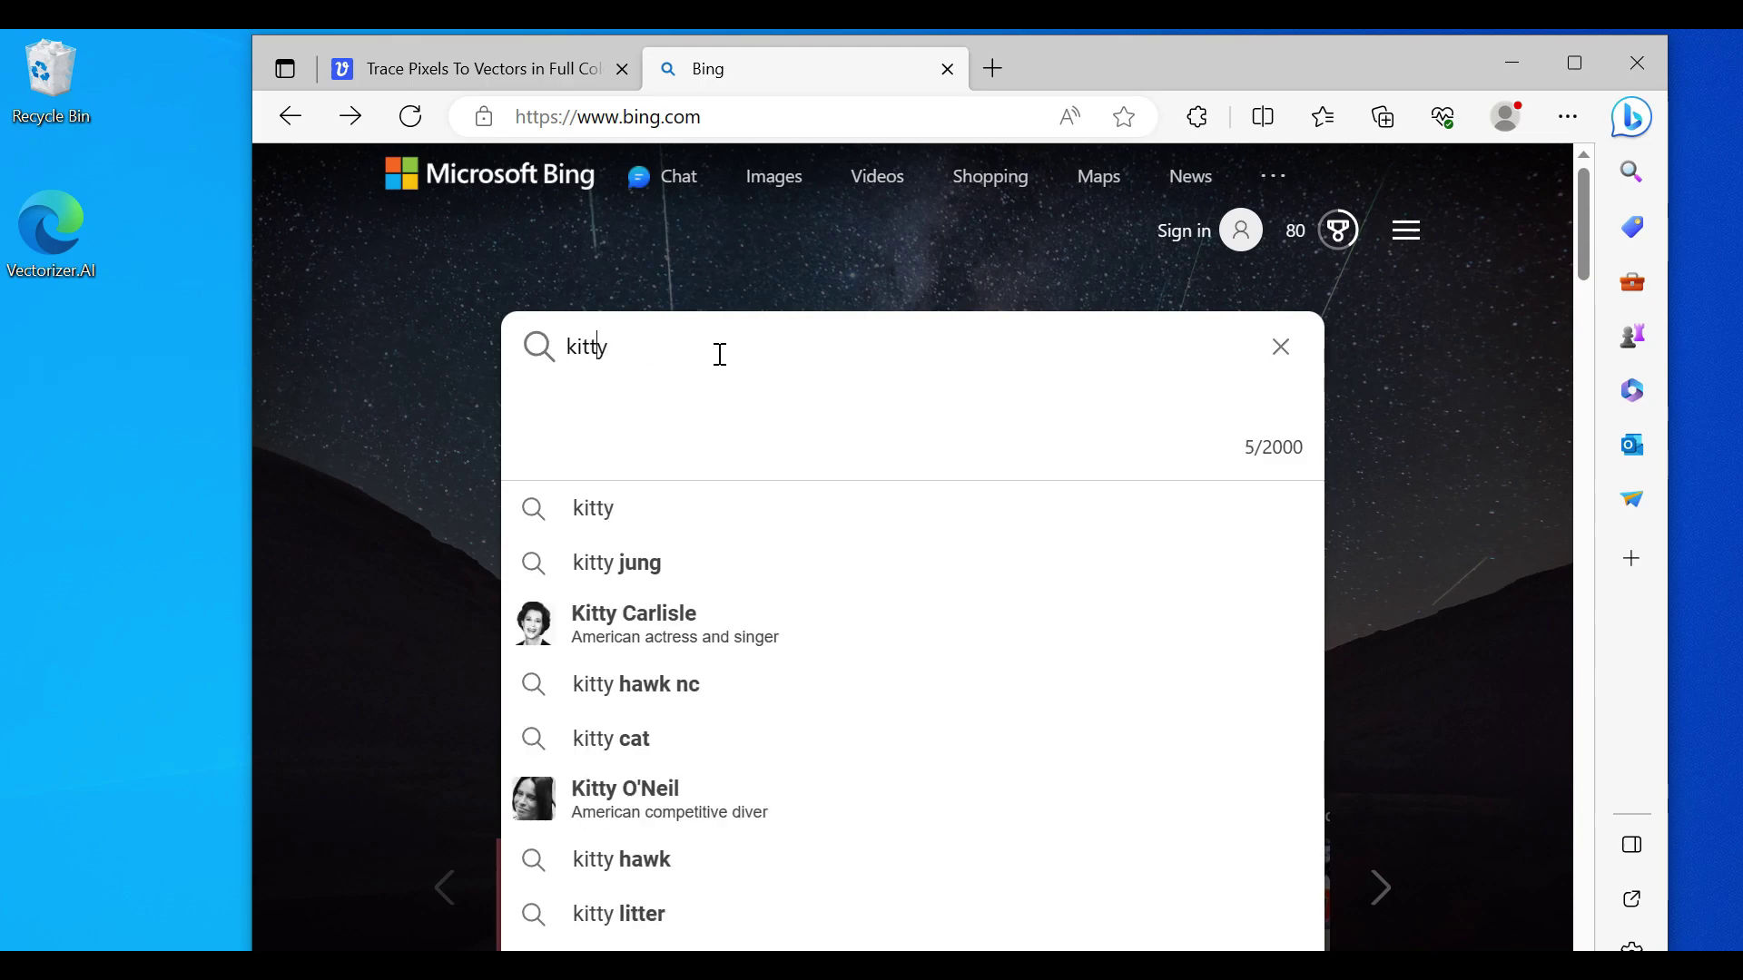
pyautogui.press('Home')
pyautogui.write('hell')
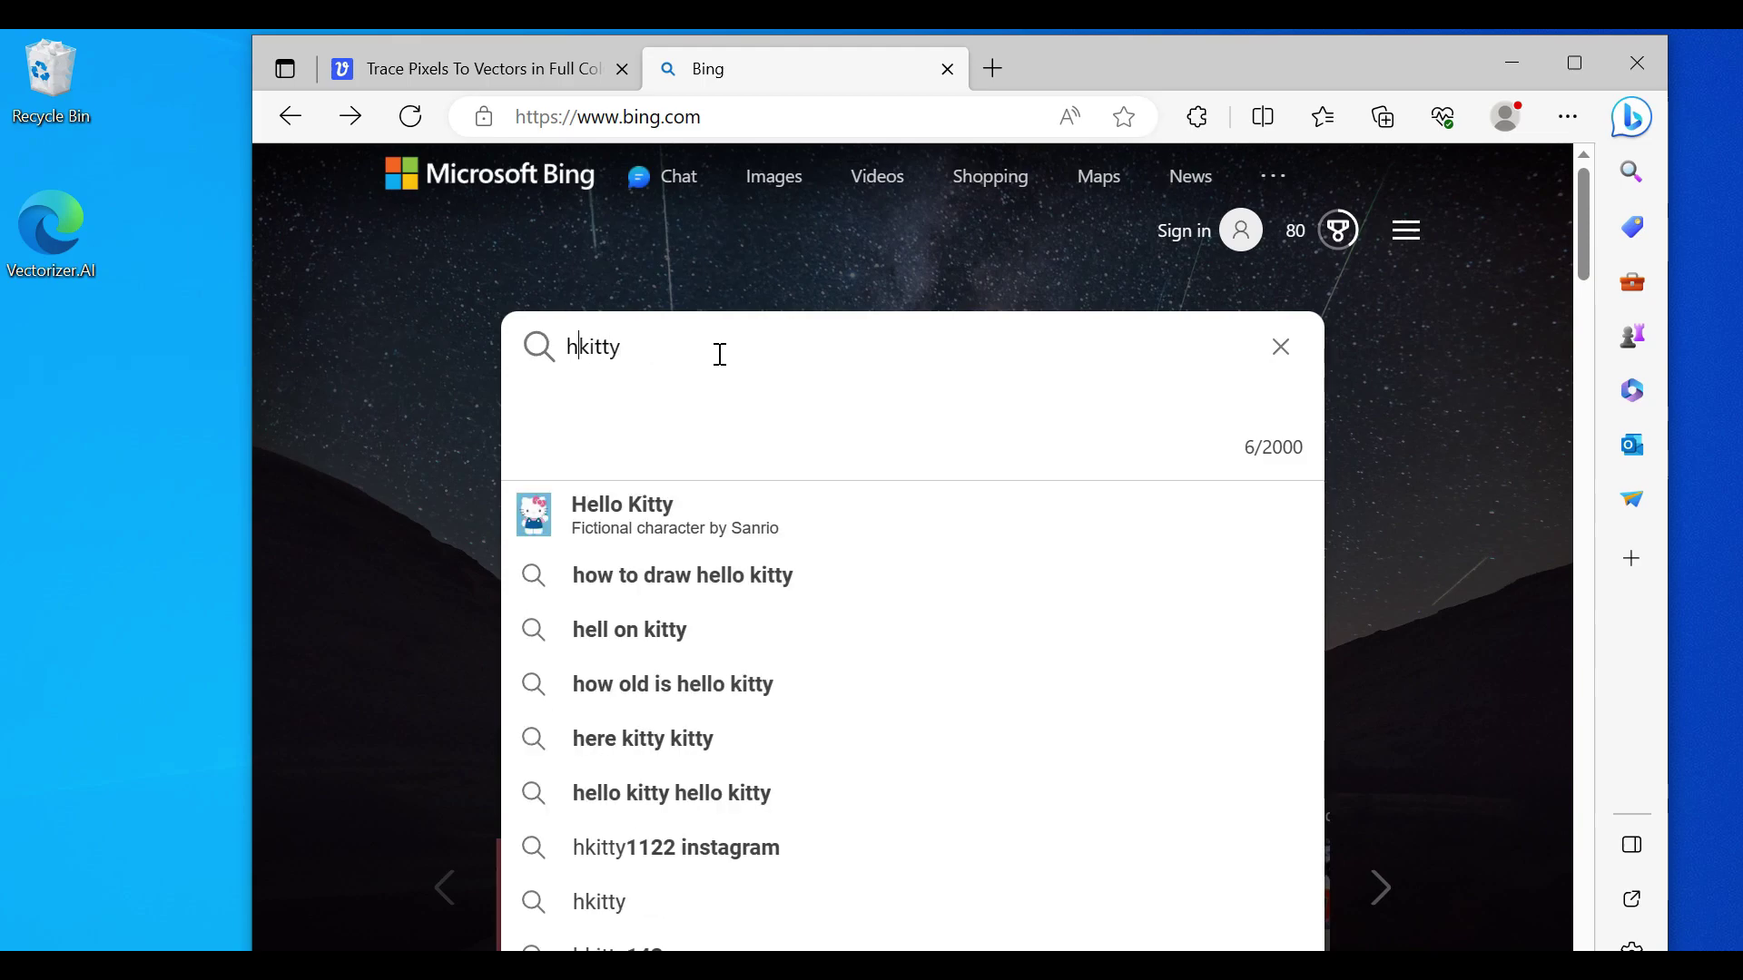
pyautogui.write('o')
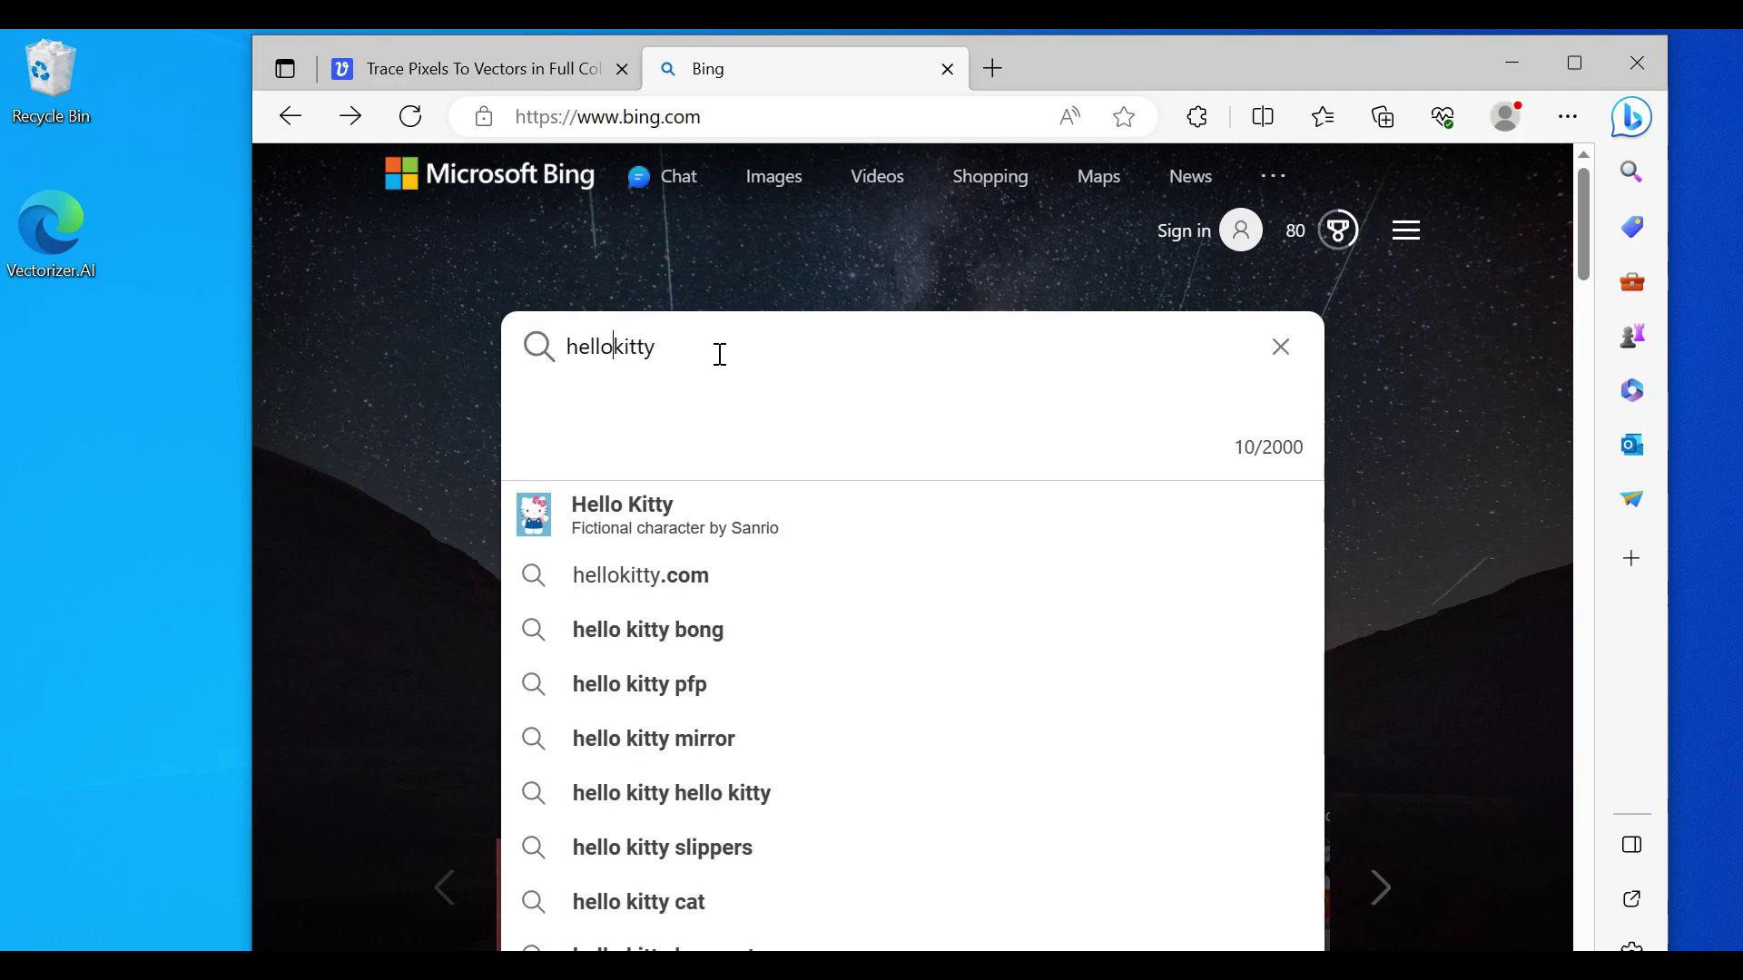
pyautogui.press('Return')
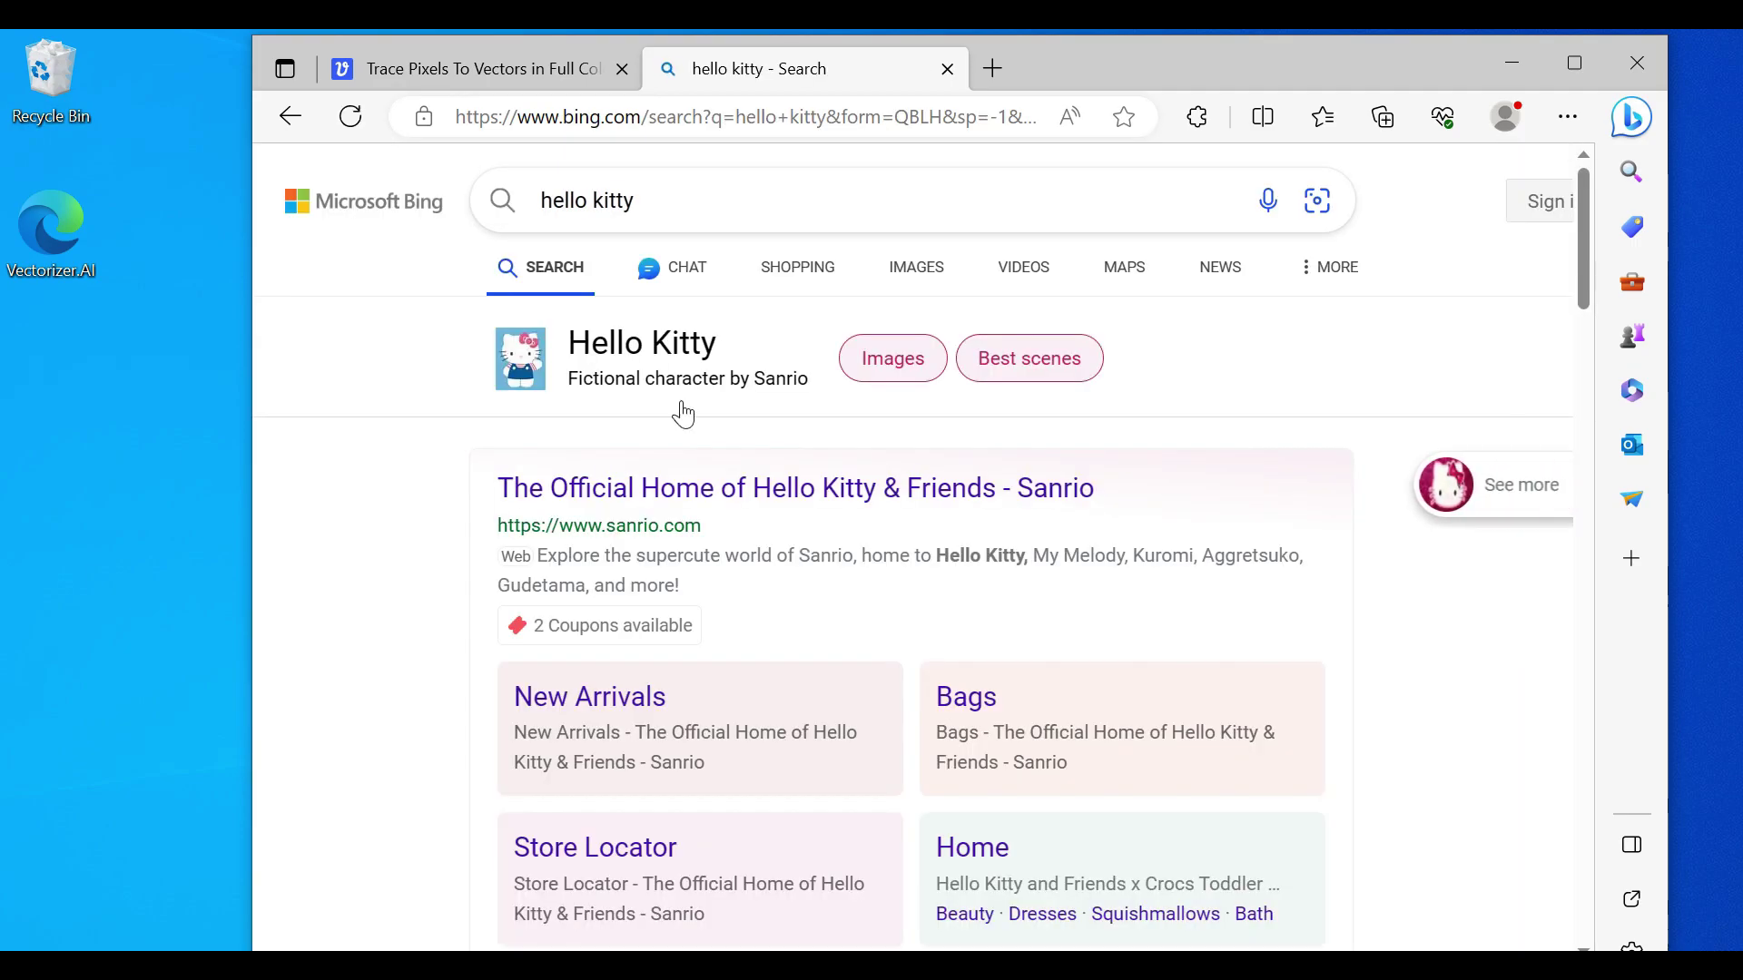
pyautogui.click(917, 267)
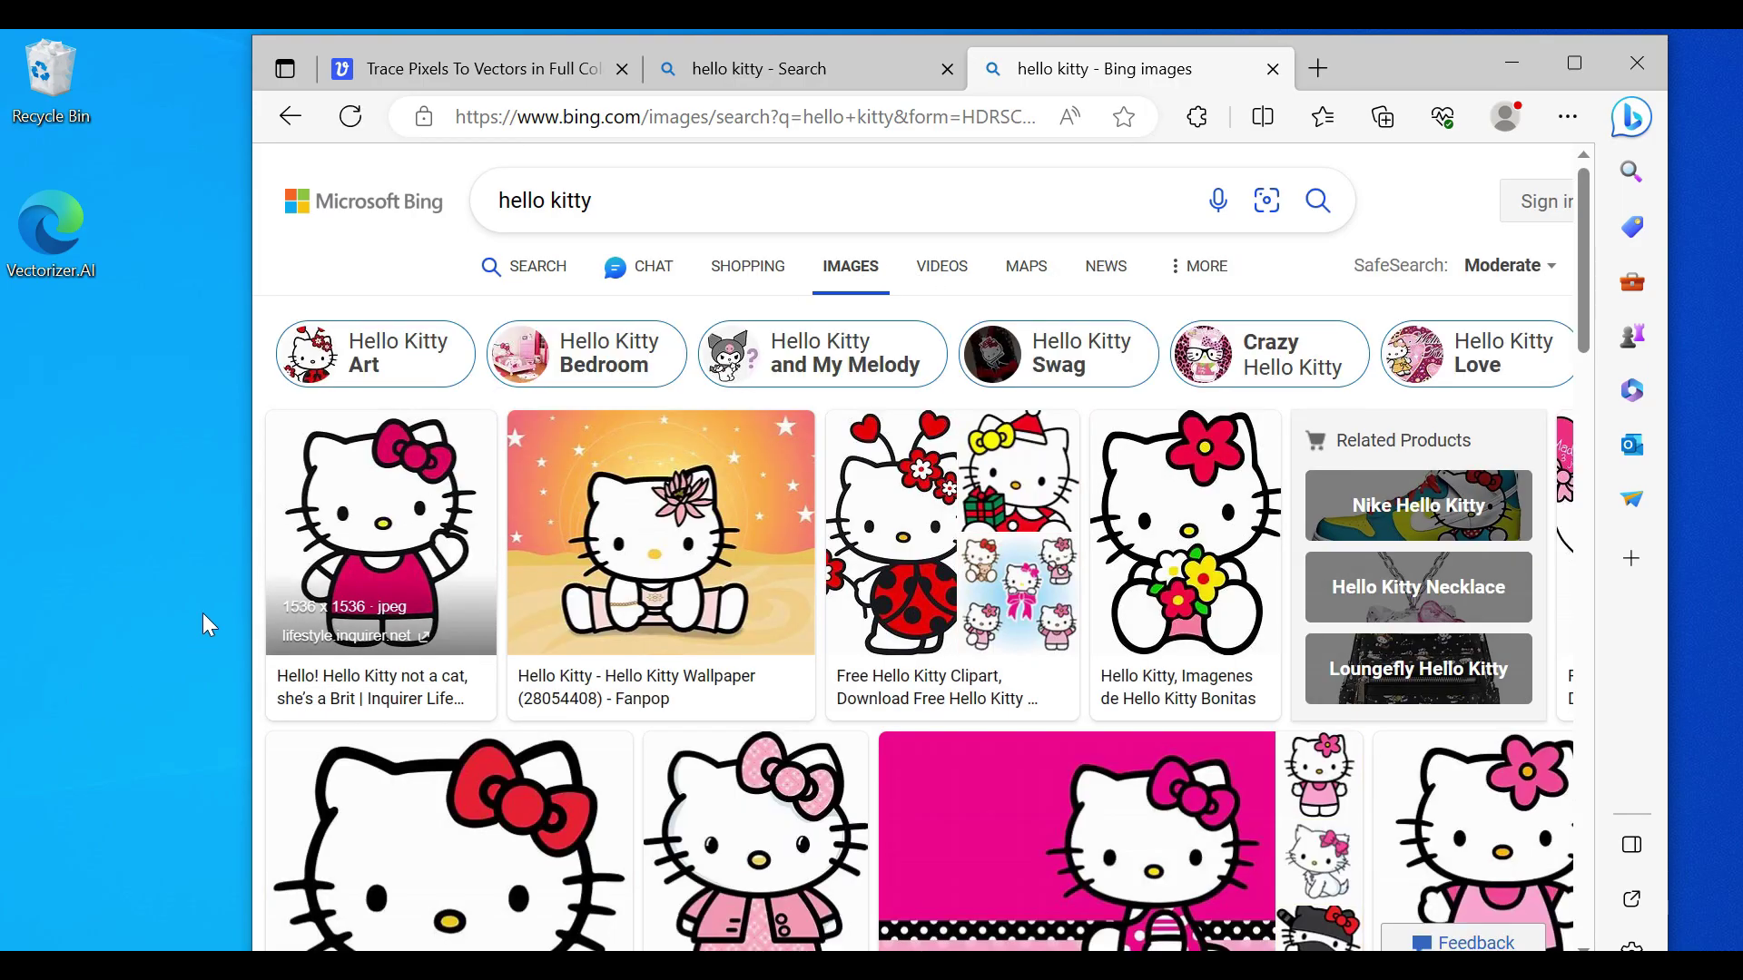
pyautogui.click(399, 604)
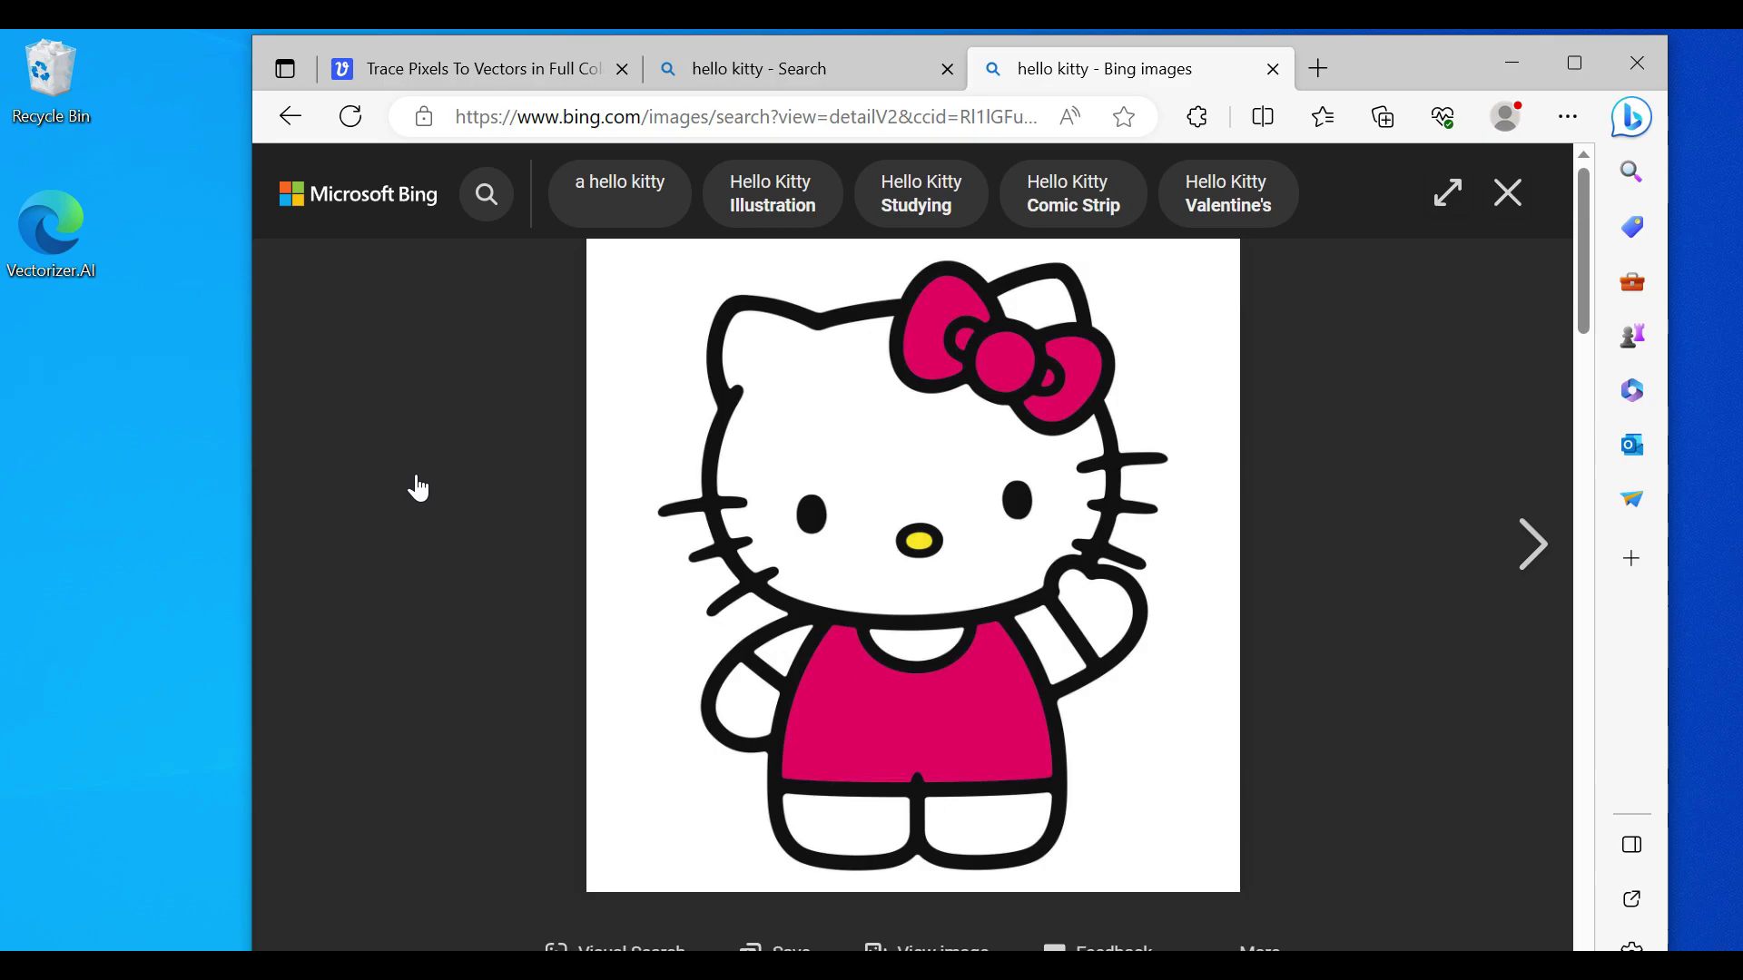
# Step: Save the waving Hello Kitty image to the Desktop as hello.jfif
pyautogui.rightClick(897, 420)
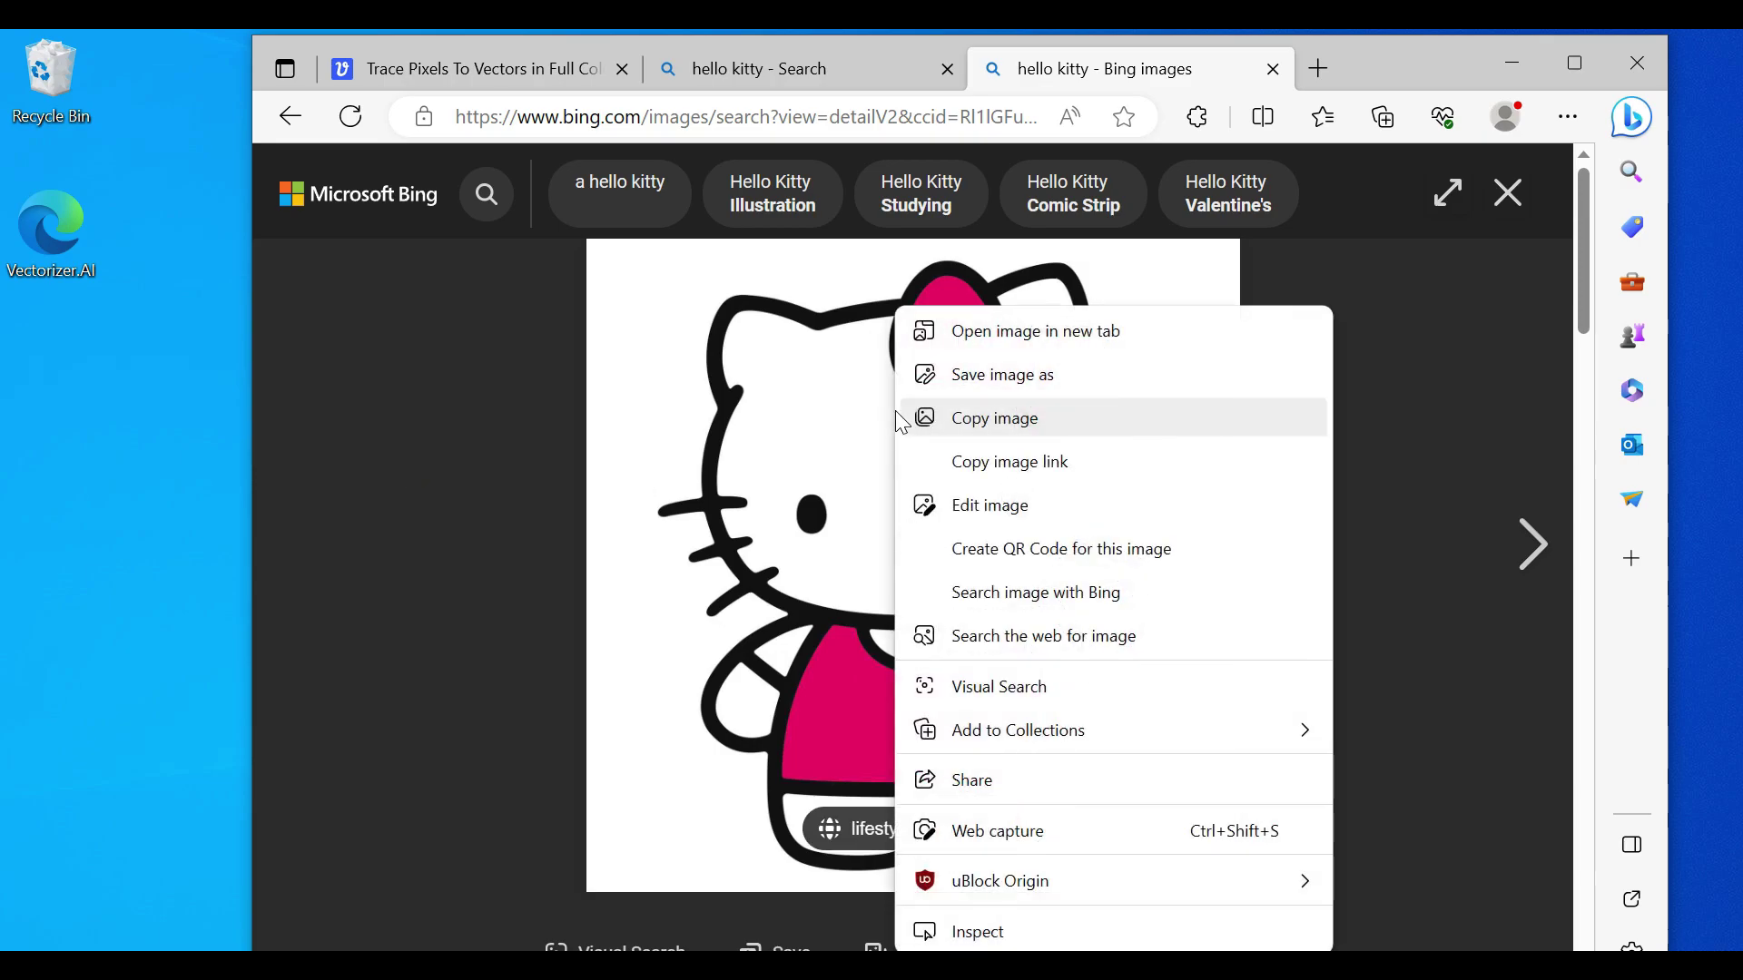
pyautogui.click(1038, 383)
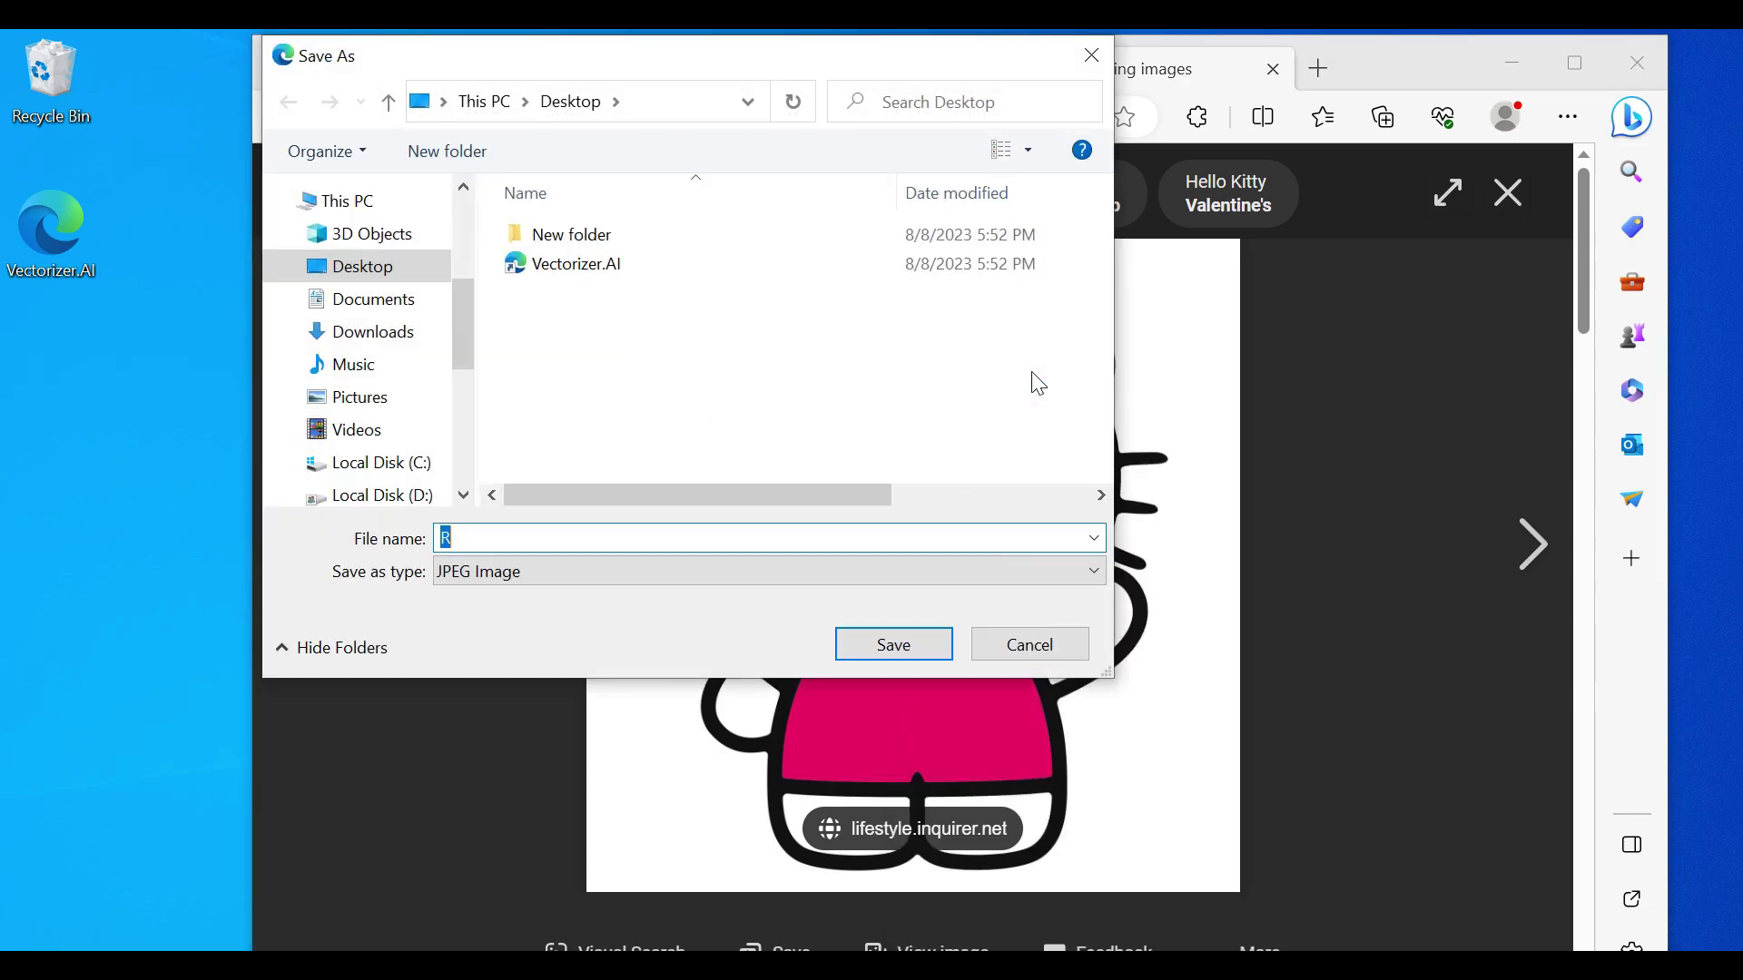
pyautogui.click(516, 540)
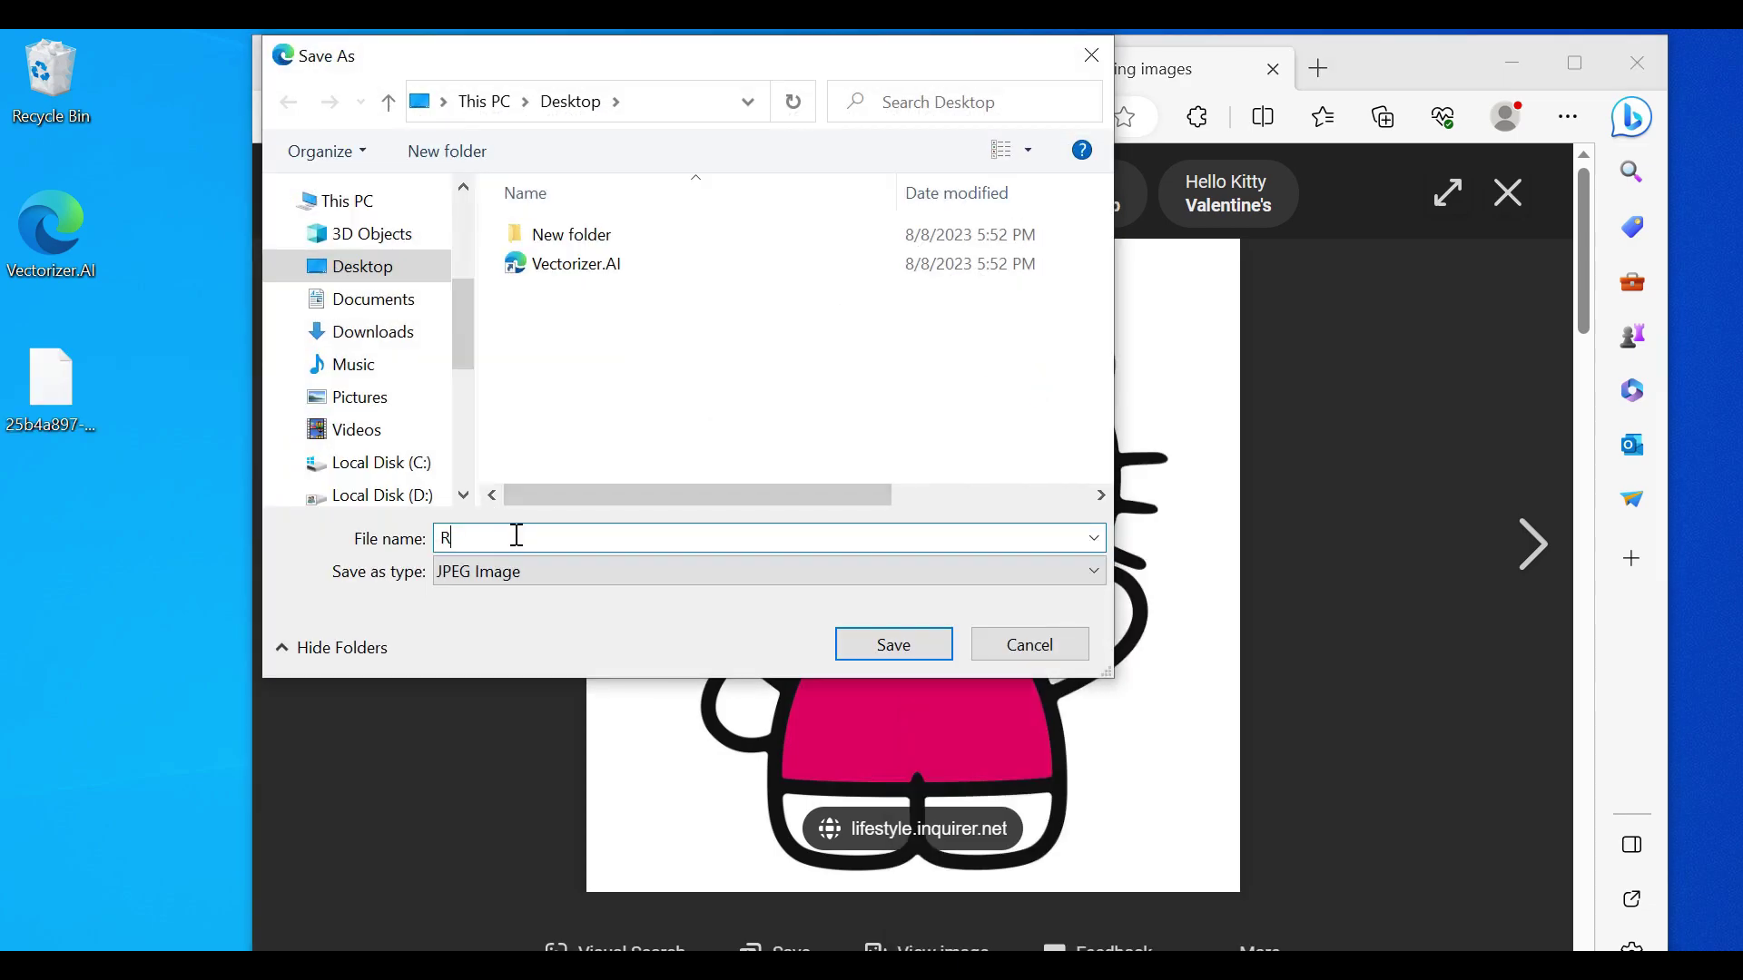
pyautogui.write('hello')
pyautogui.press('Return')
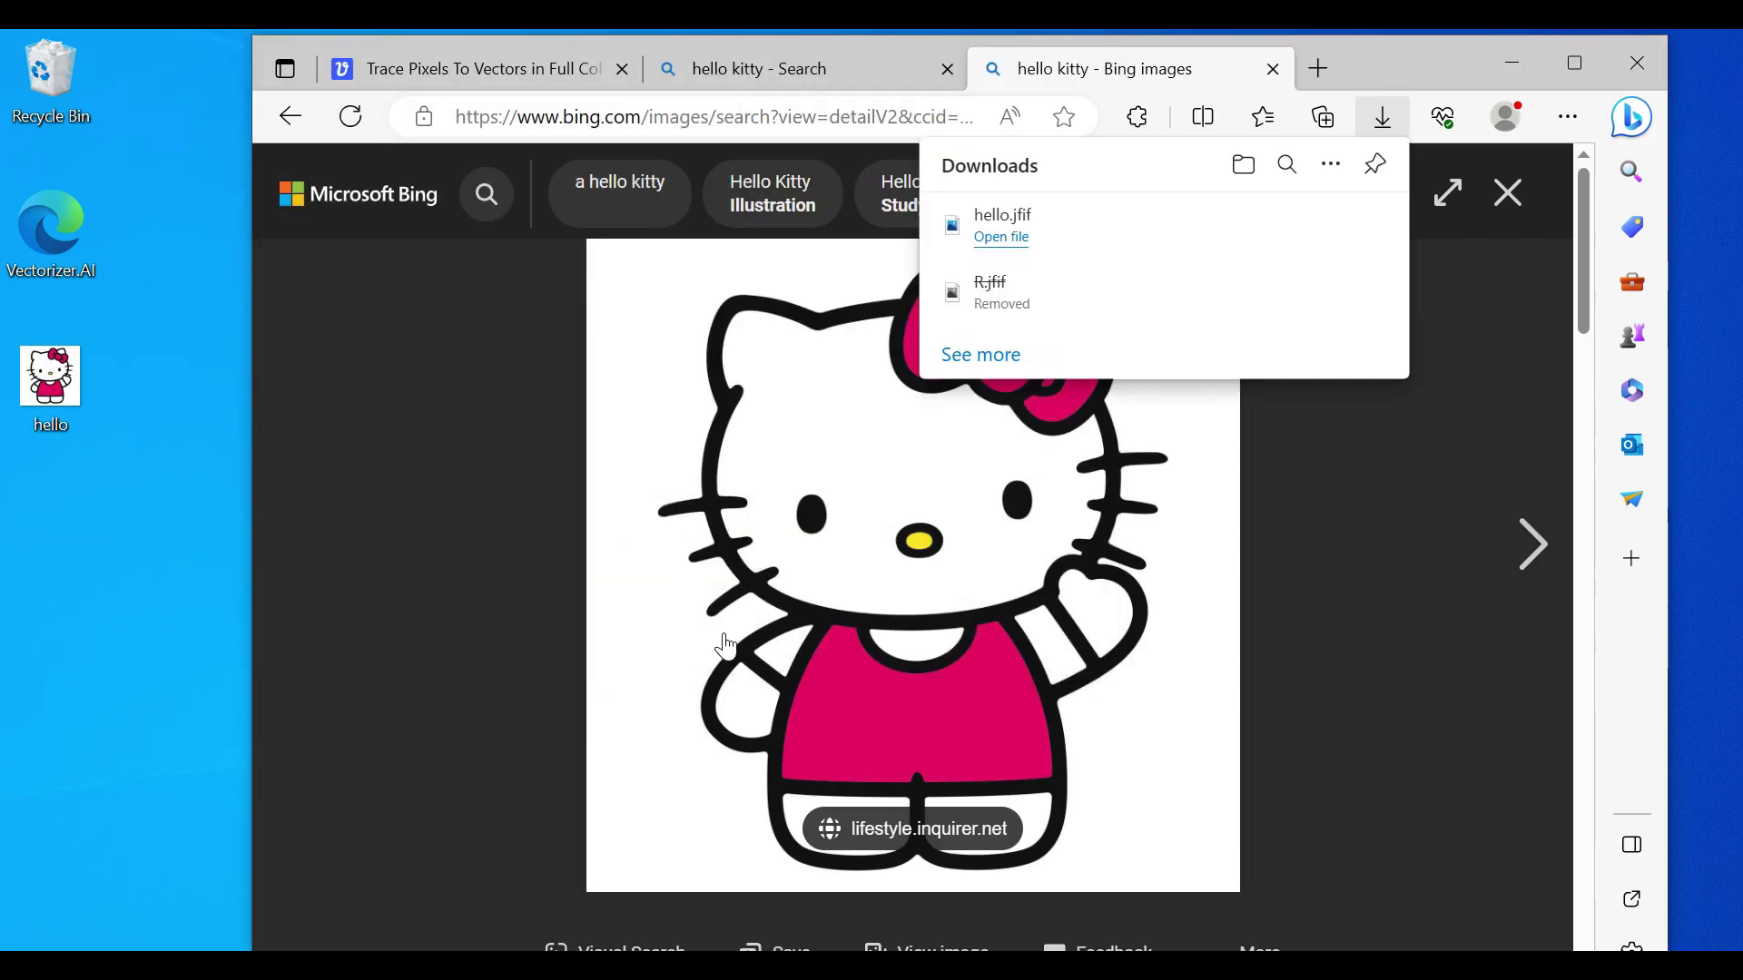
pyautogui.rightClick(828, 505)
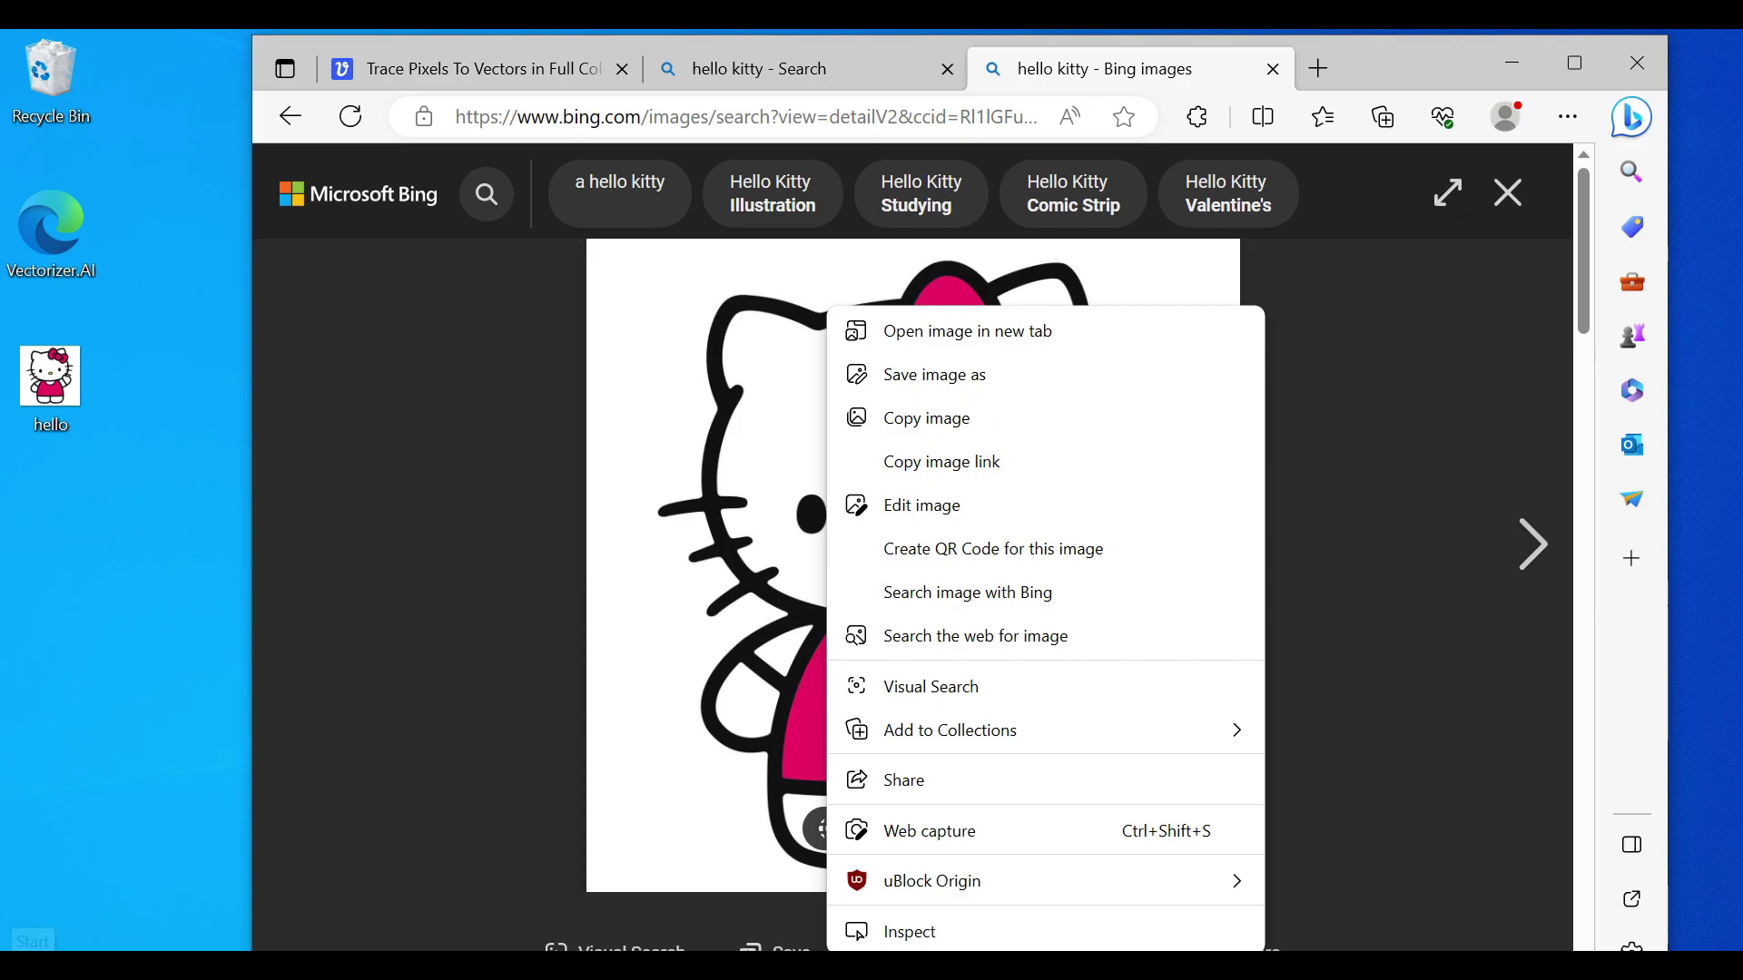
pyautogui.click(18, 946)
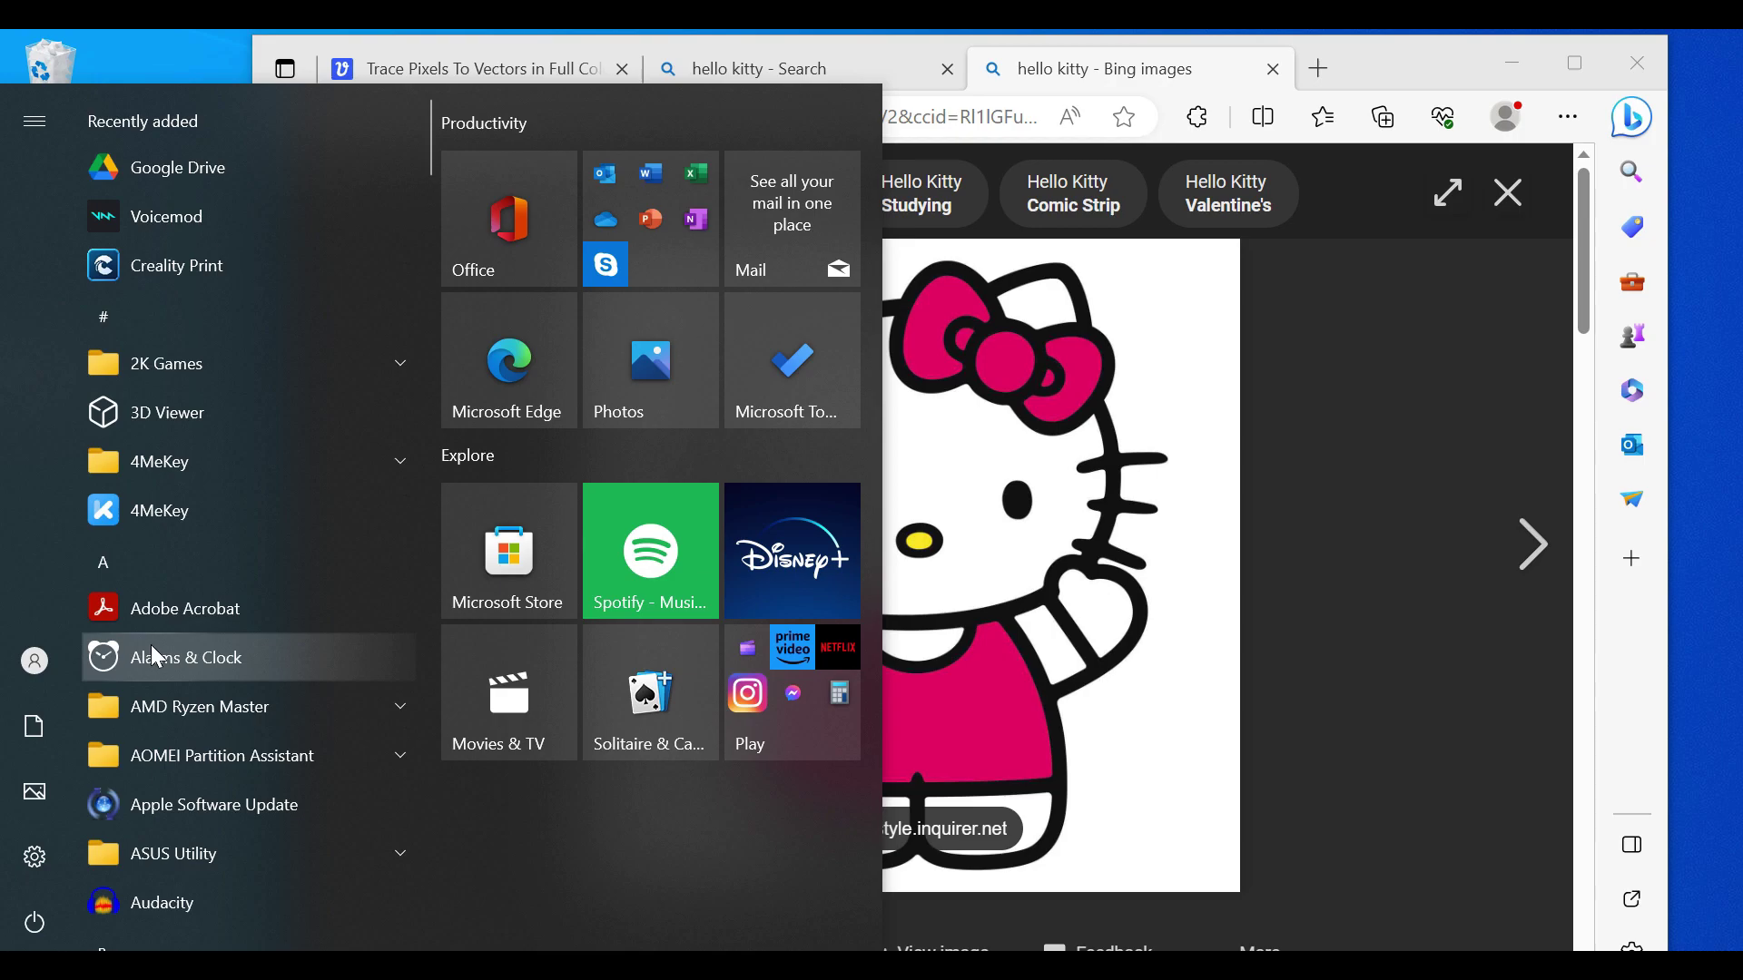
pyautogui.write('snipping tool')
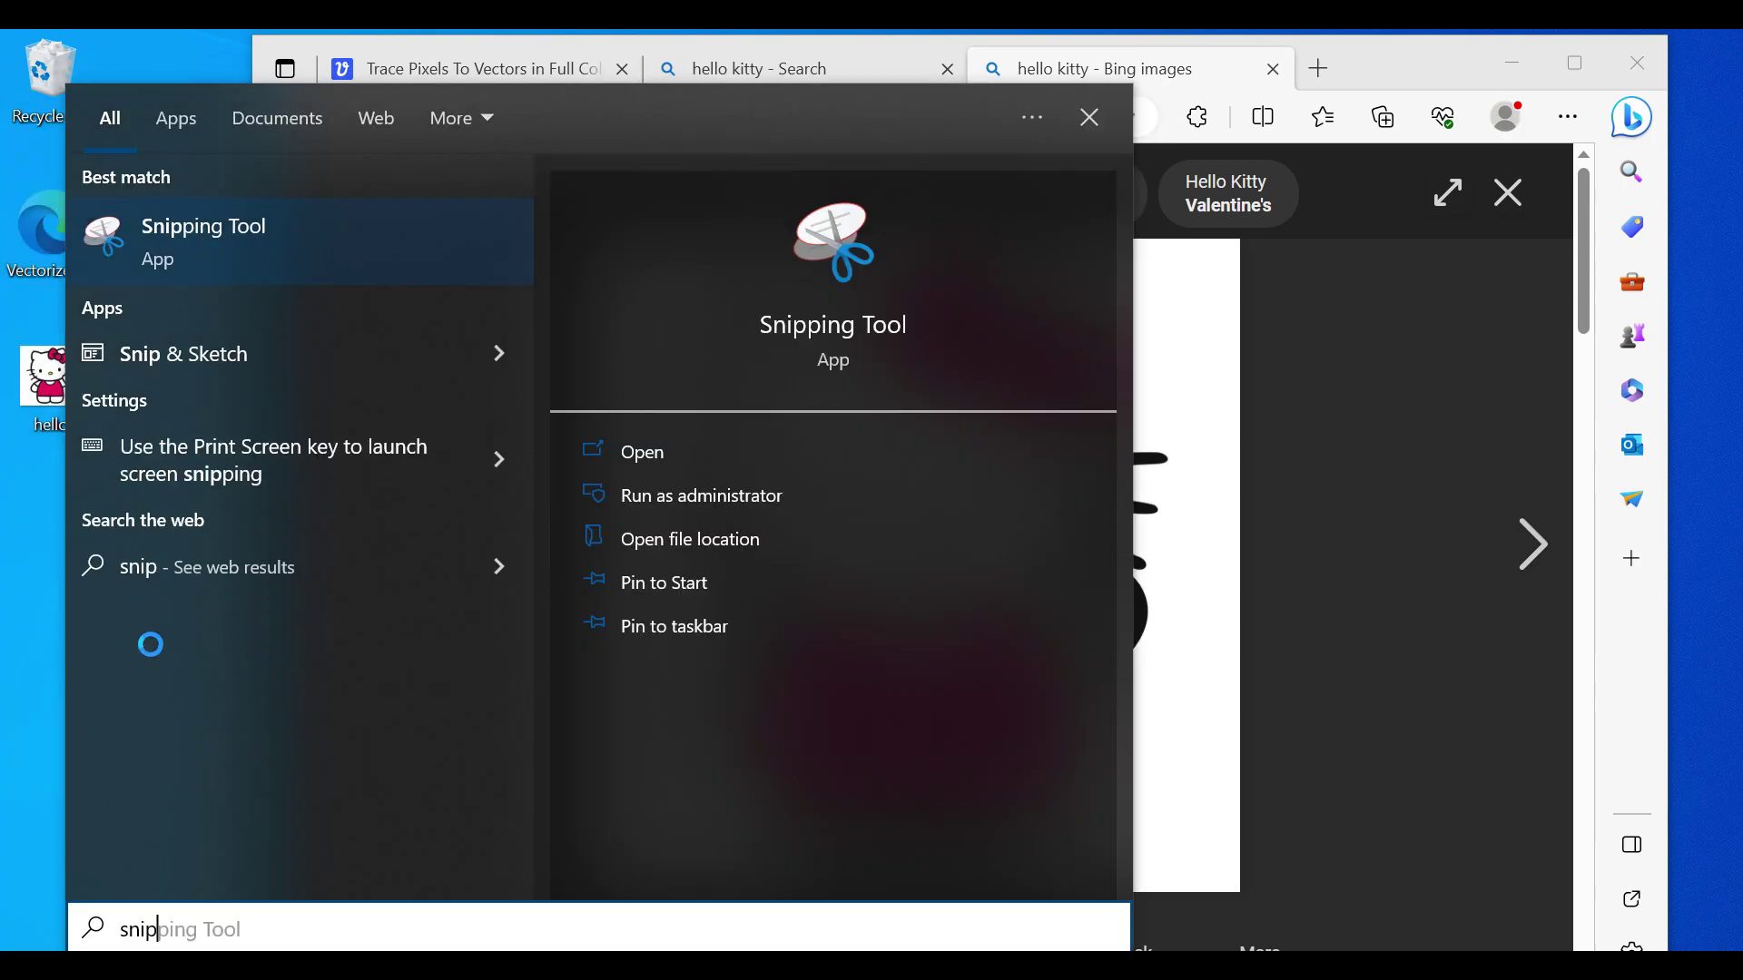
pyautogui.press('Return')
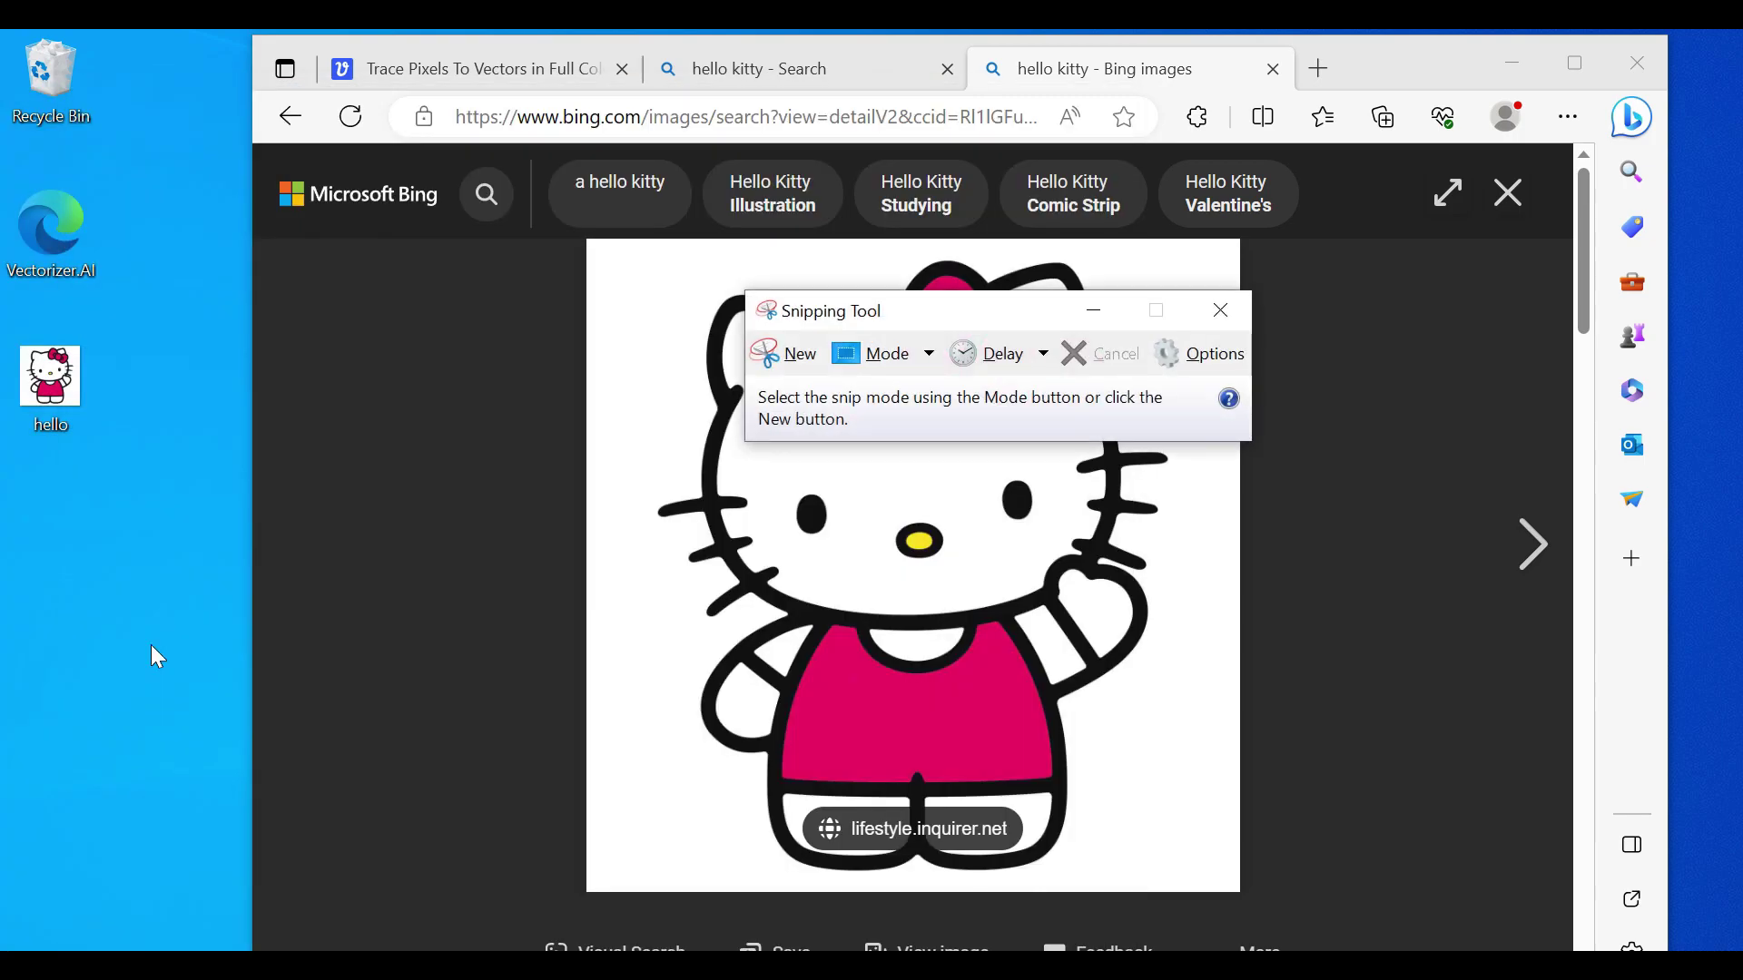
pyautogui.click(802, 361)
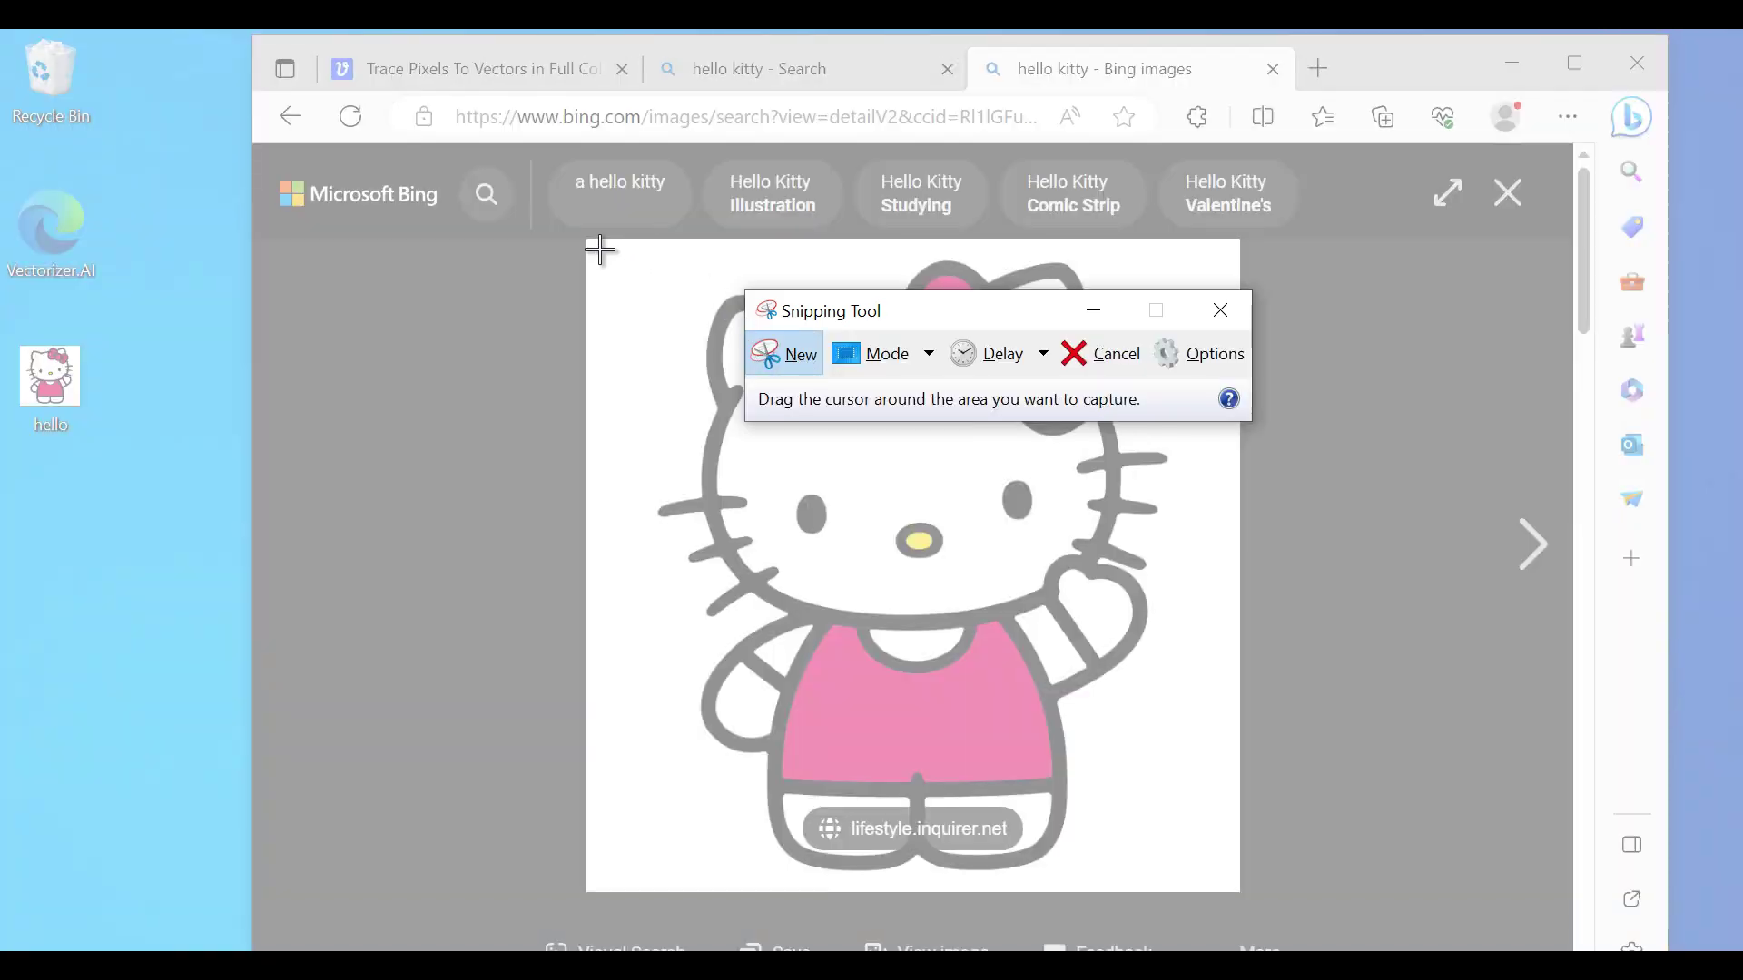
pyautogui.moveTo(587, 239); pyautogui.dragTo(1244, 894)
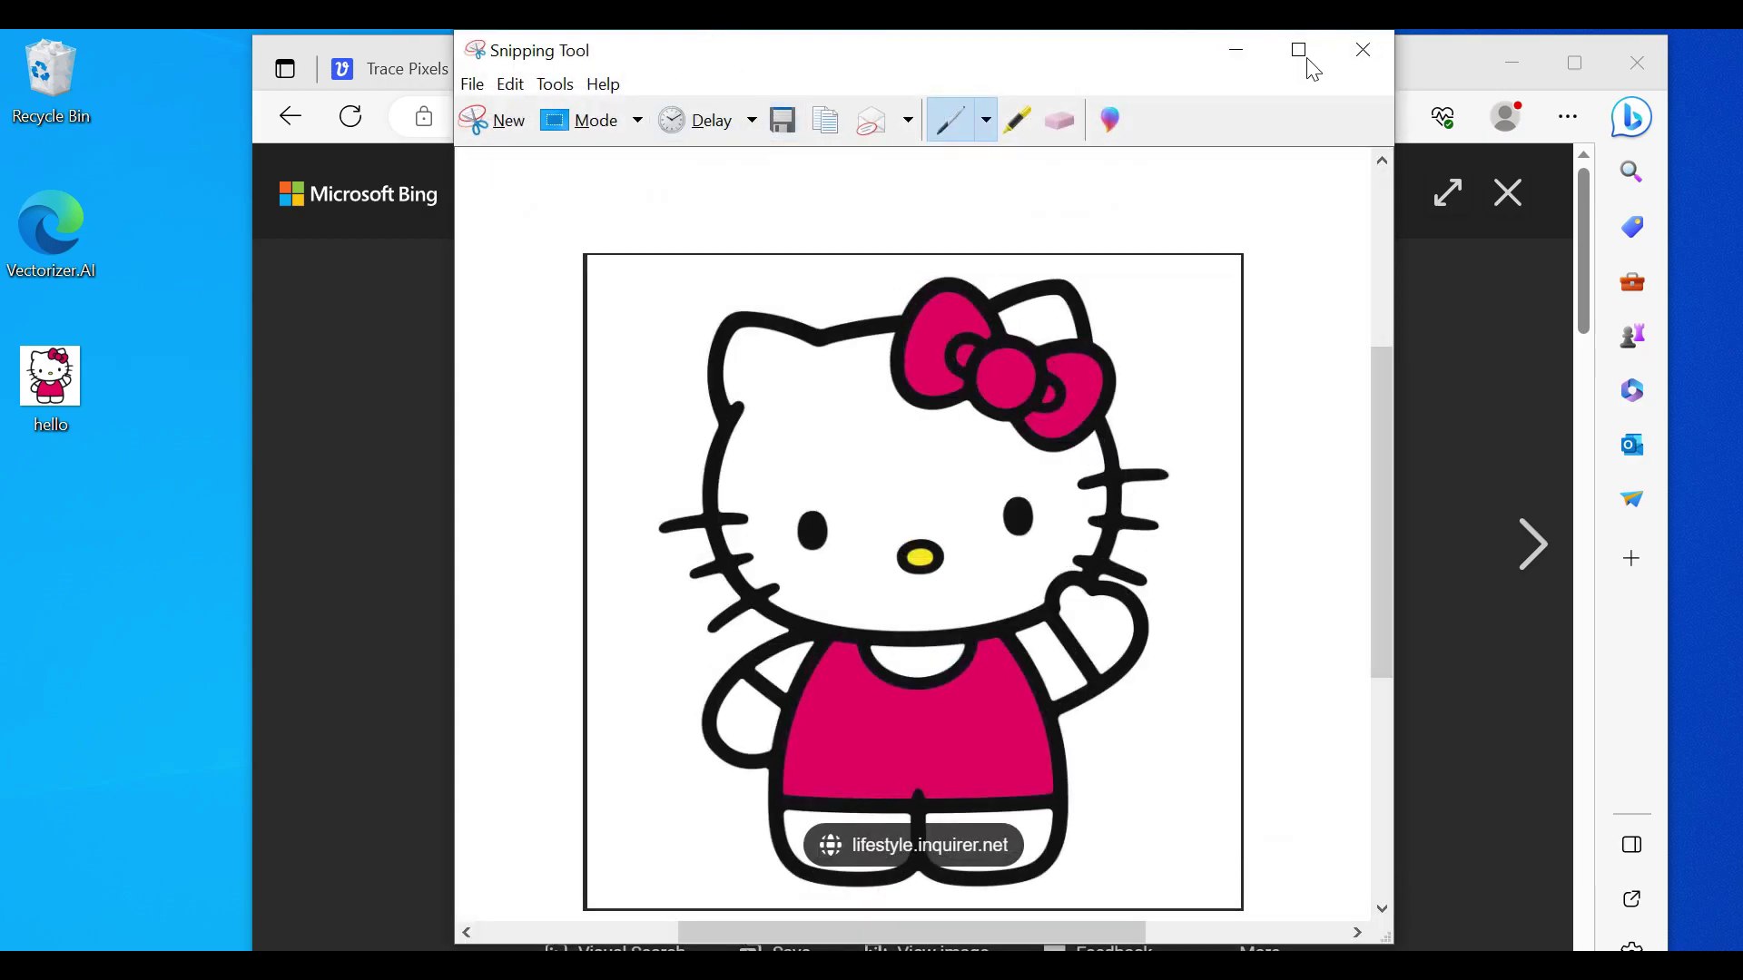
pyautogui.click(1359, 55)
pyautogui.click(1040, 518)
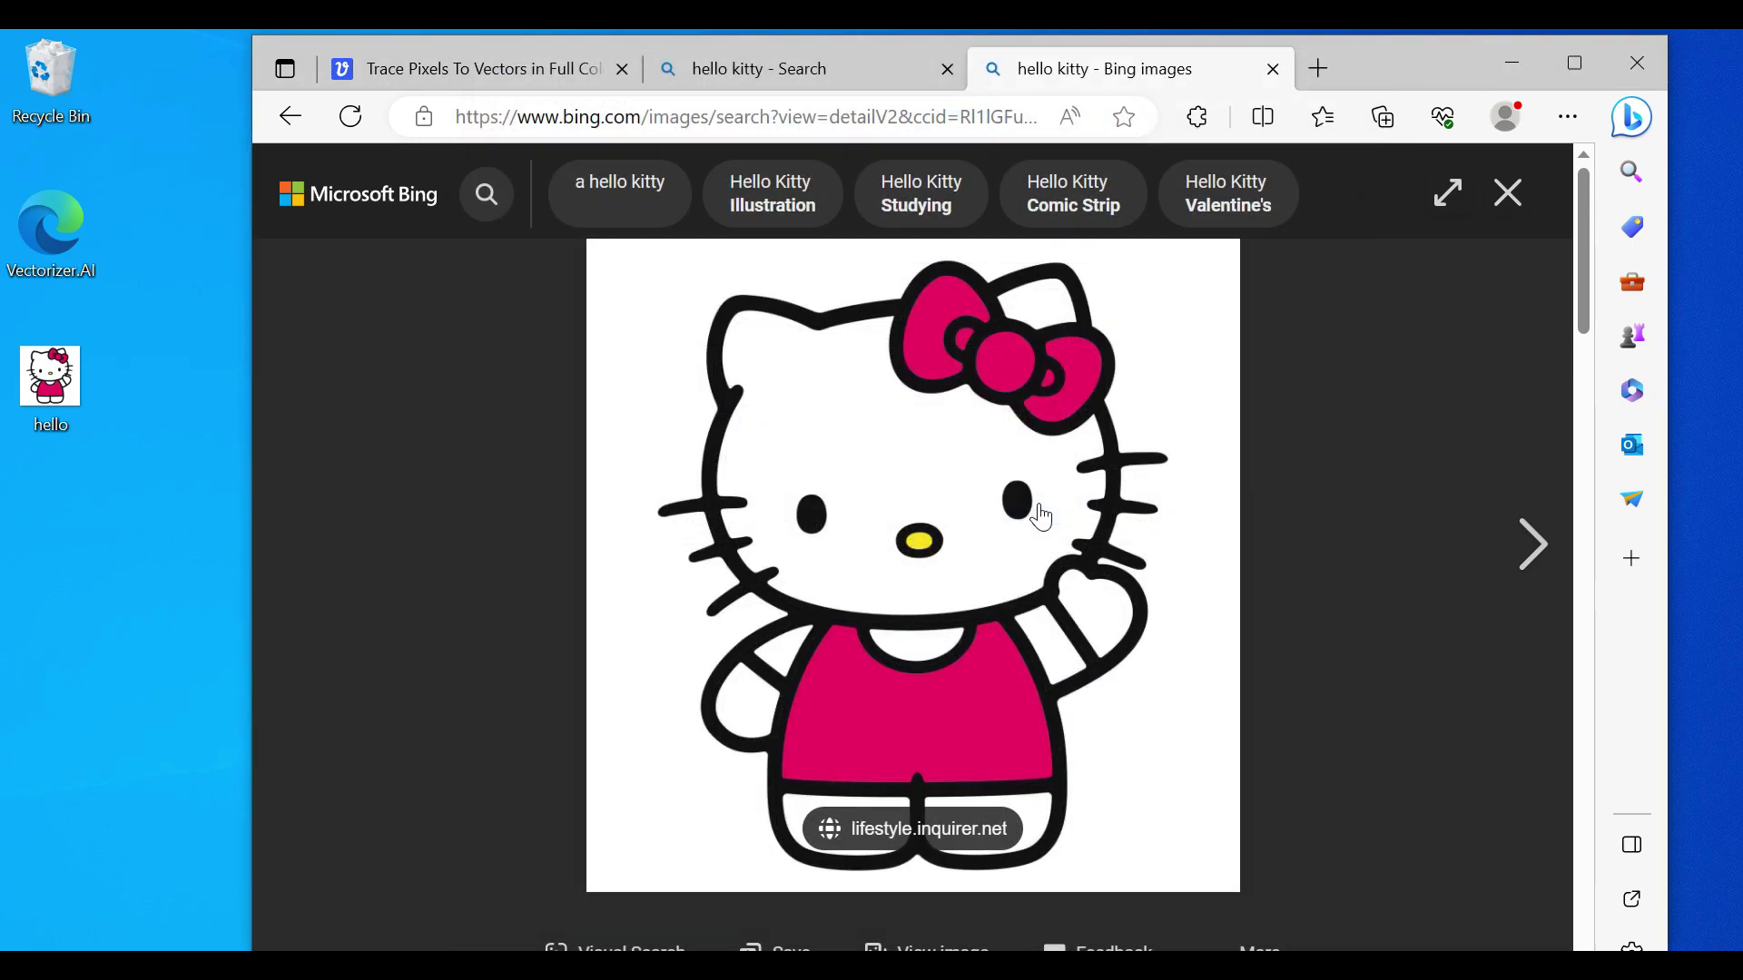
# Step: Upload the hello image to Vectorizer.AI, crop it to 1245 x 1536 px, and vectorize it
pyautogui.click(426, 72)
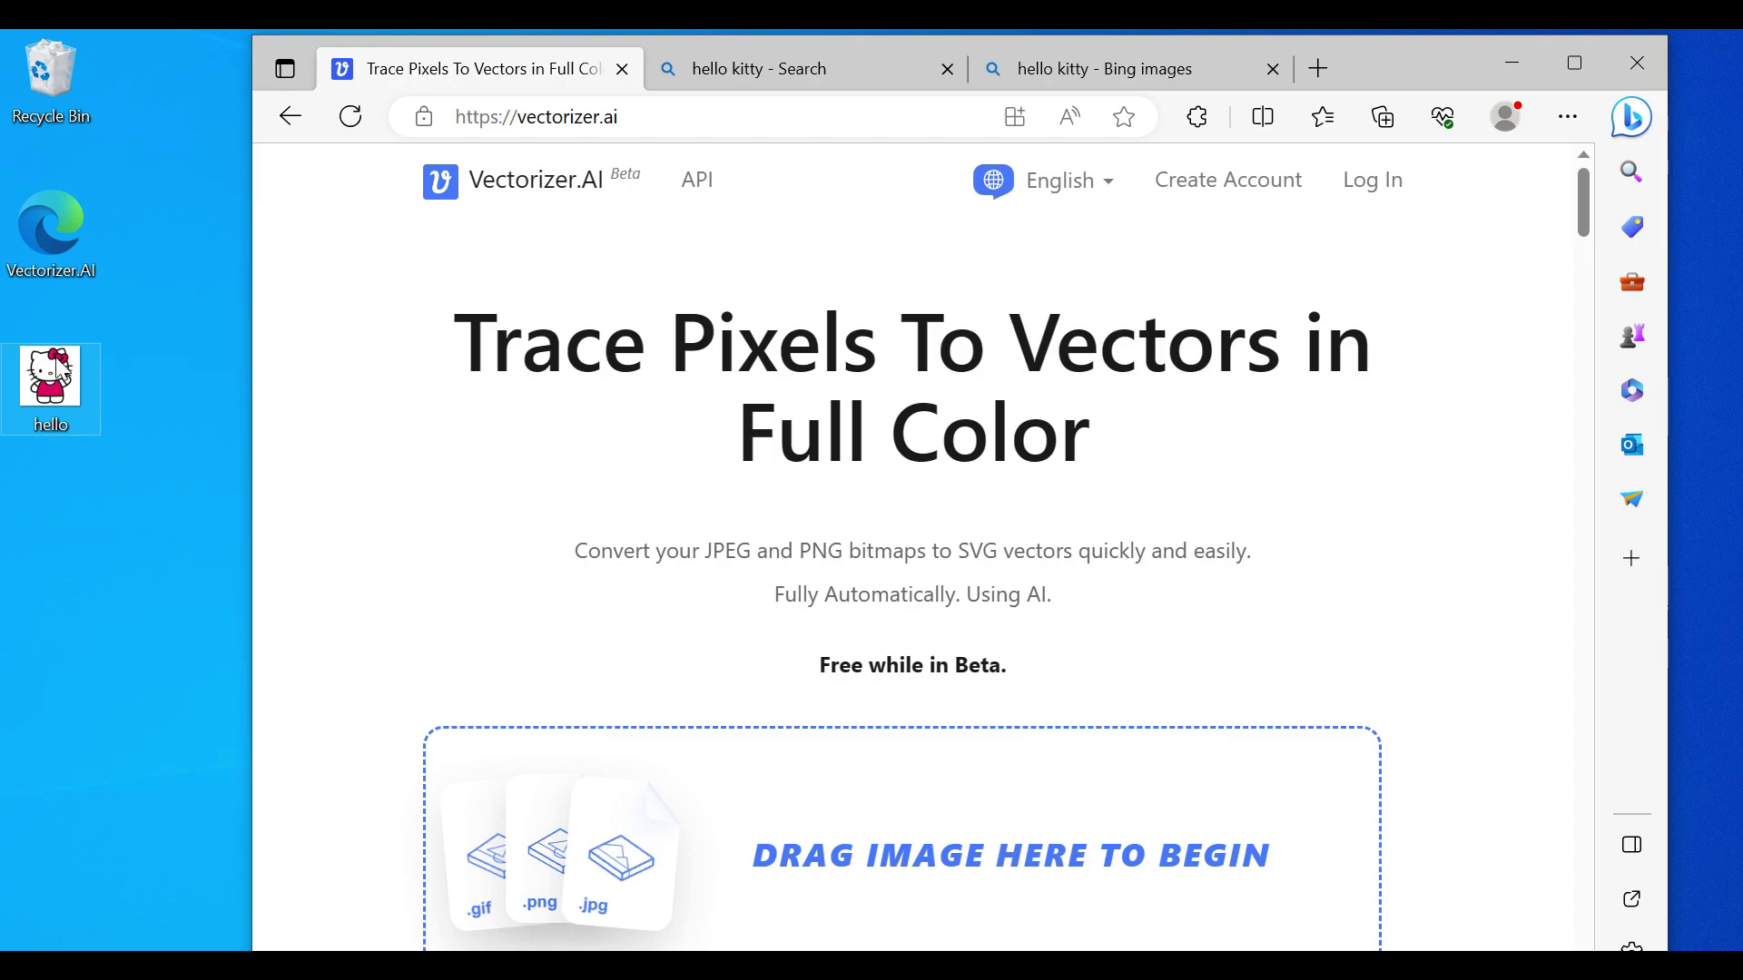
pyautogui.moveTo(60, 368); pyautogui.dragTo(809, 744)
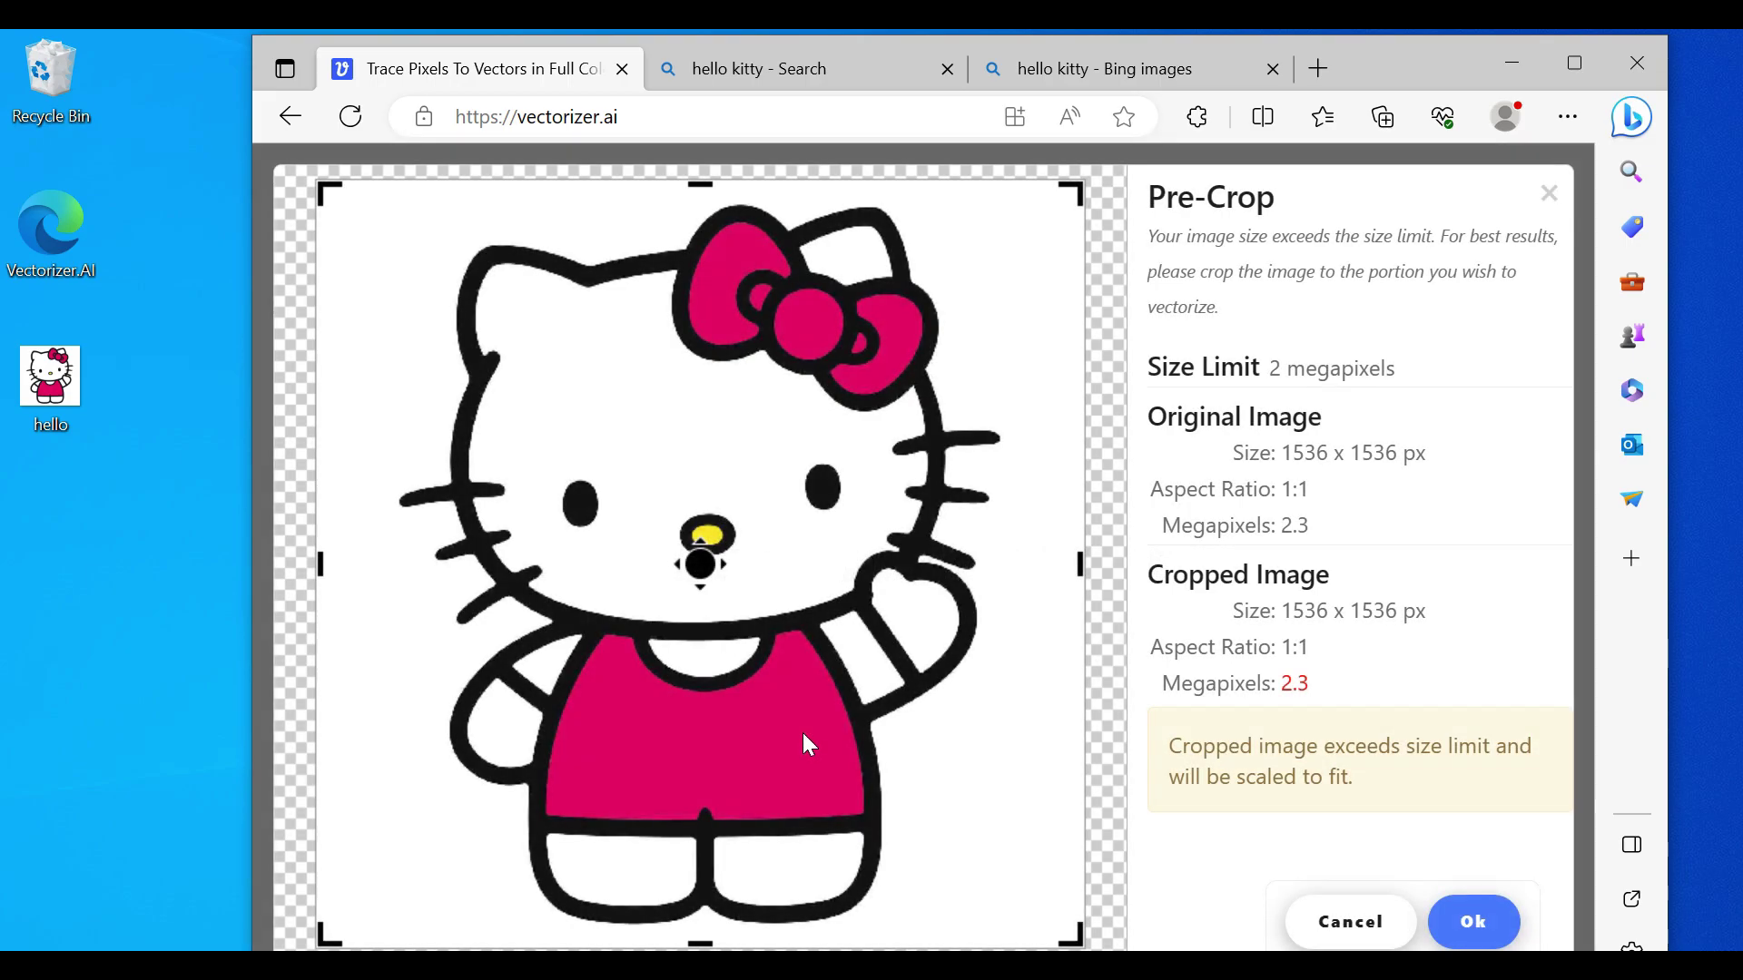
pyautogui.moveTo(1064, 928); pyautogui.dragTo(995, 930)
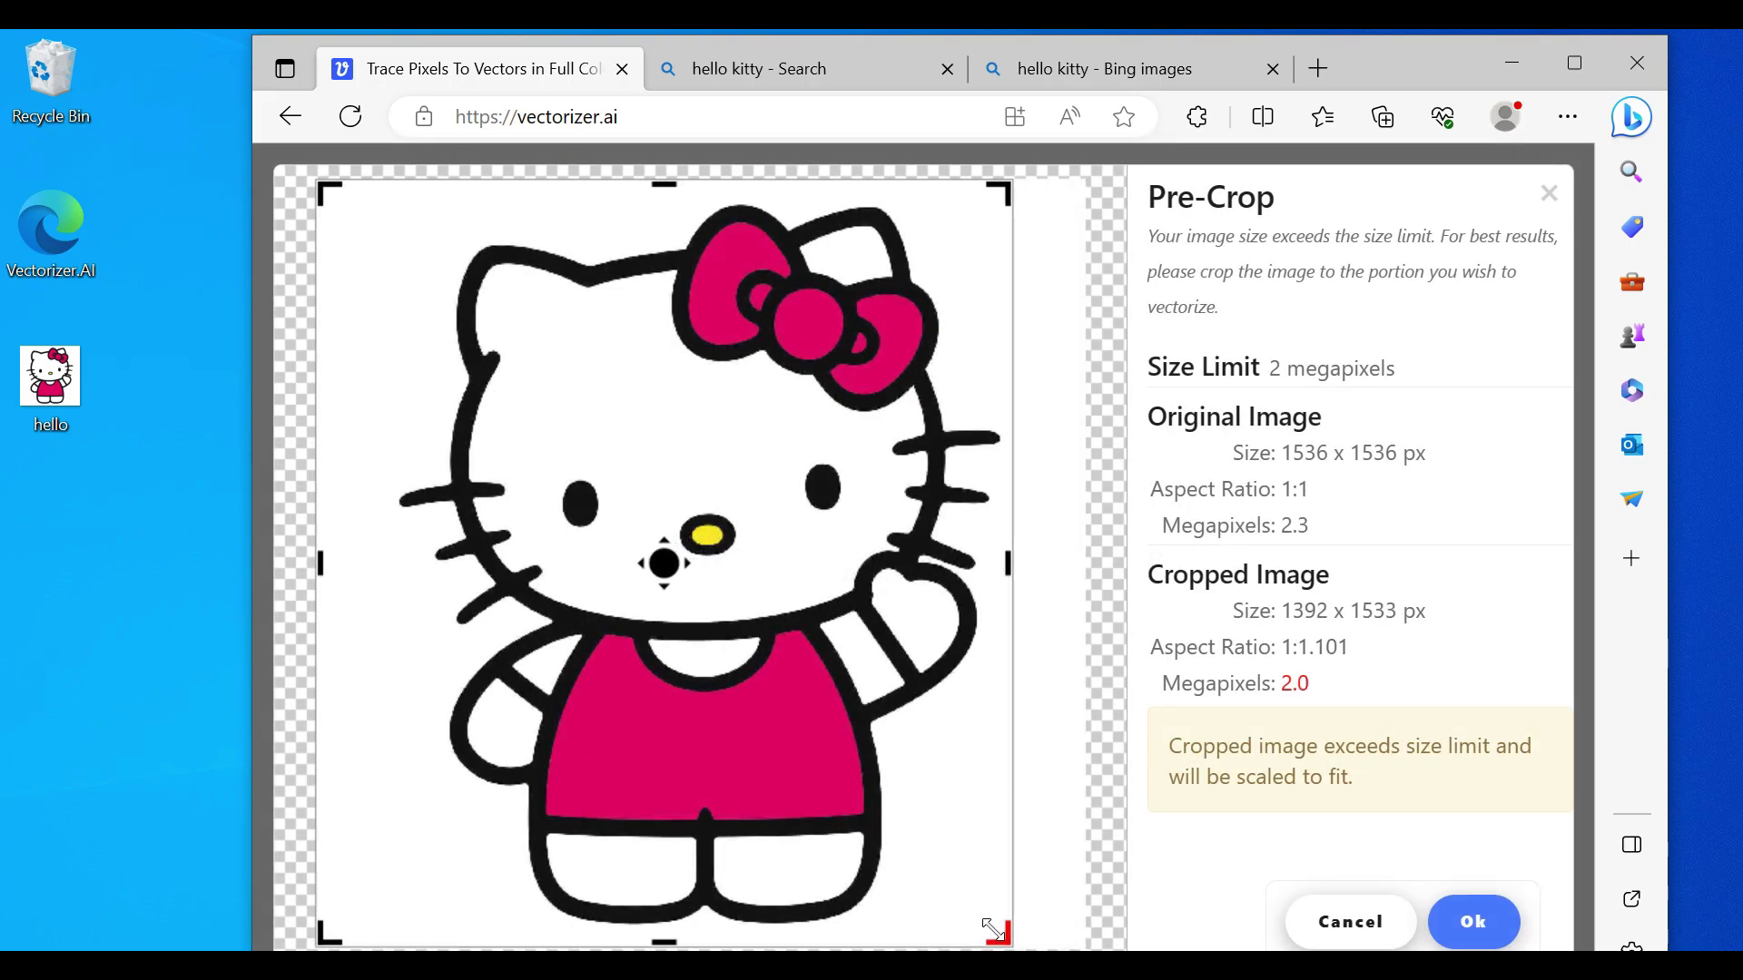
pyautogui.moveTo(329, 935); pyautogui.dragTo(404, 937)
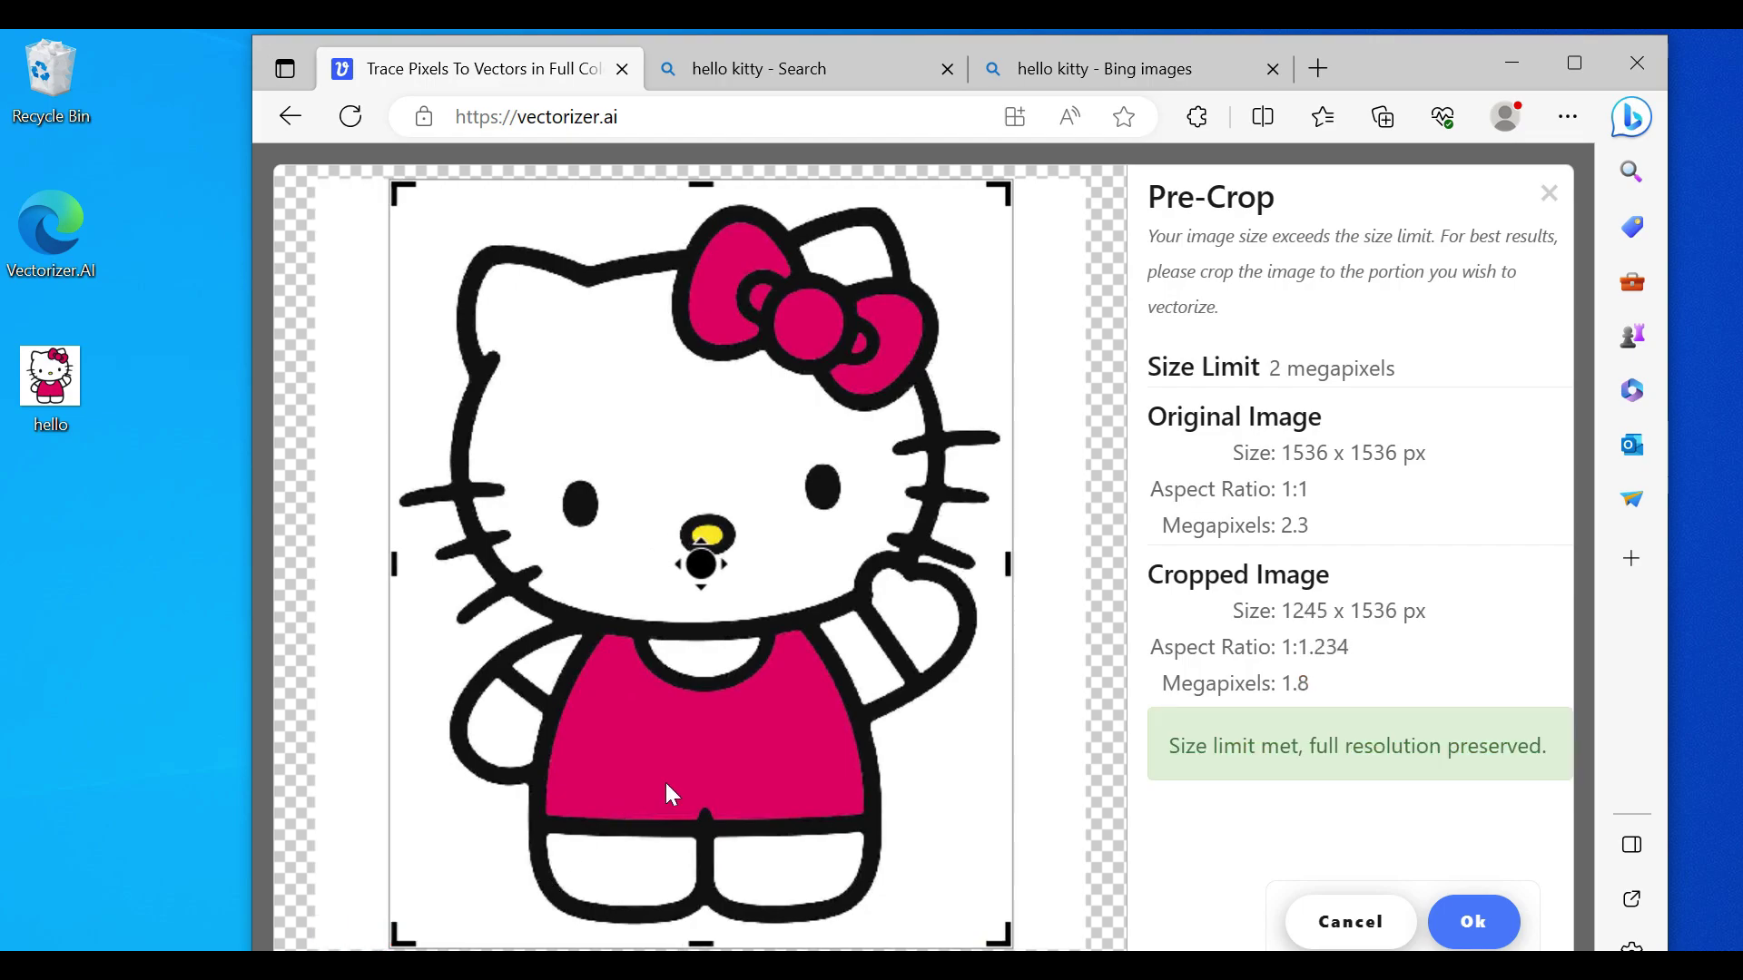
pyautogui.click(1474, 922)
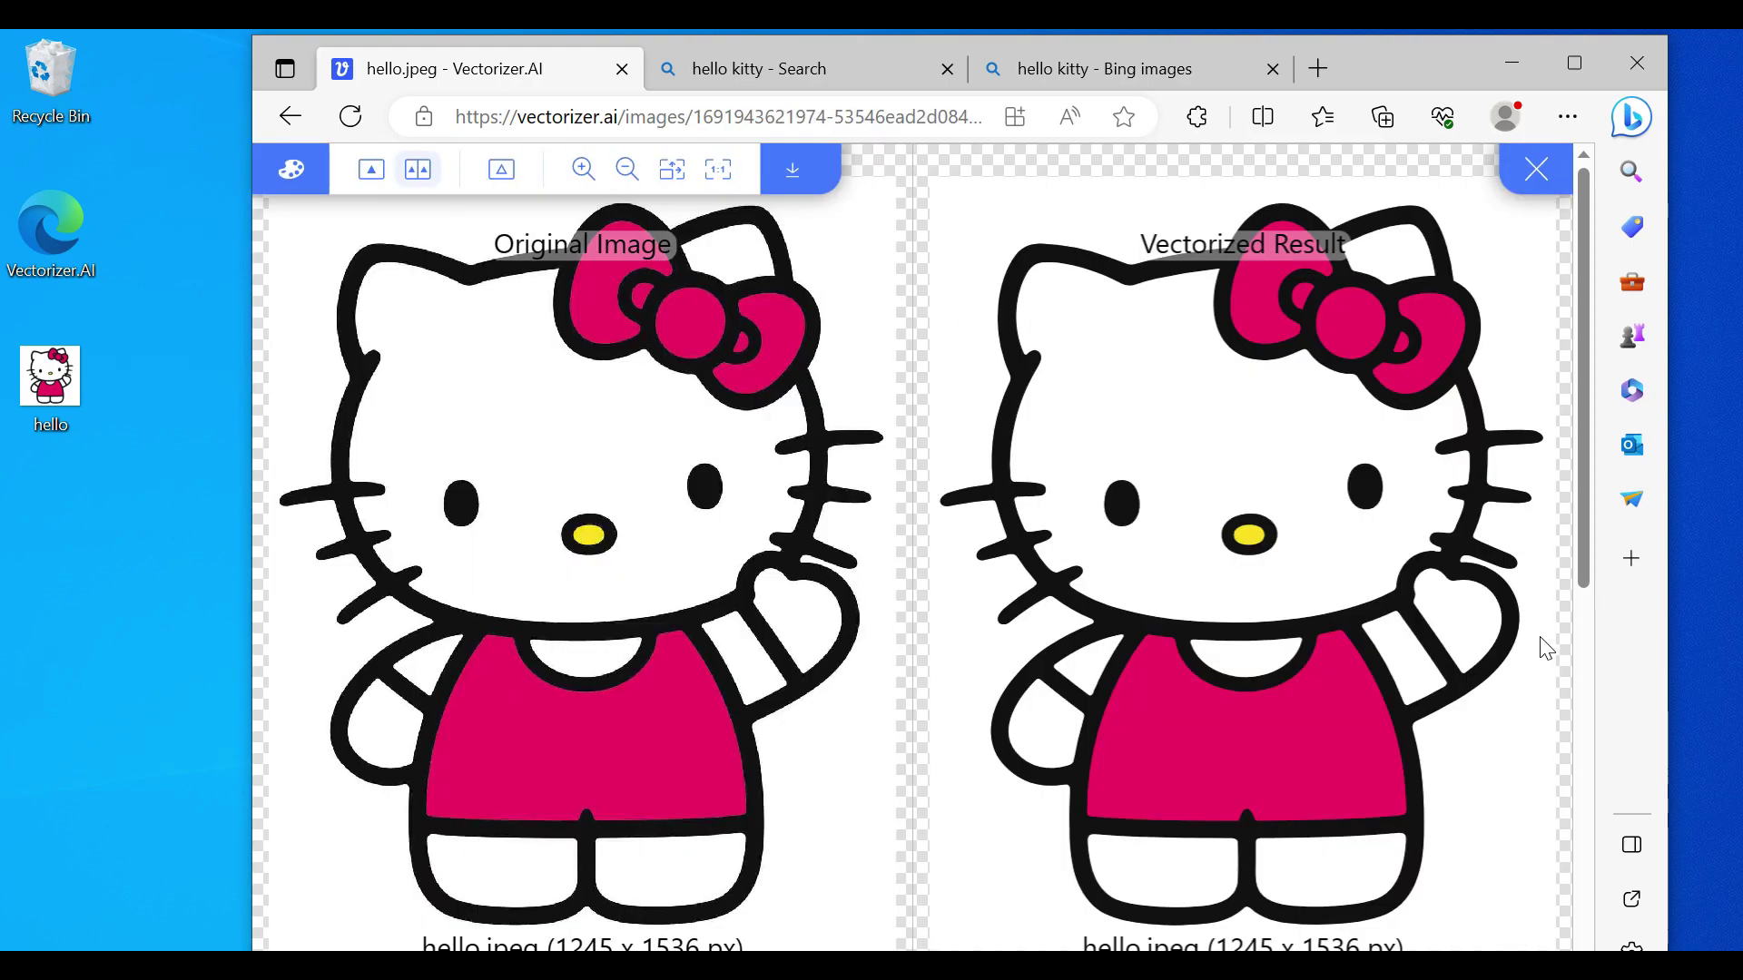
# Step: Download the vectorized Hello Kitty as hello.svg and minimize the browser
pyautogui.click(796, 169)
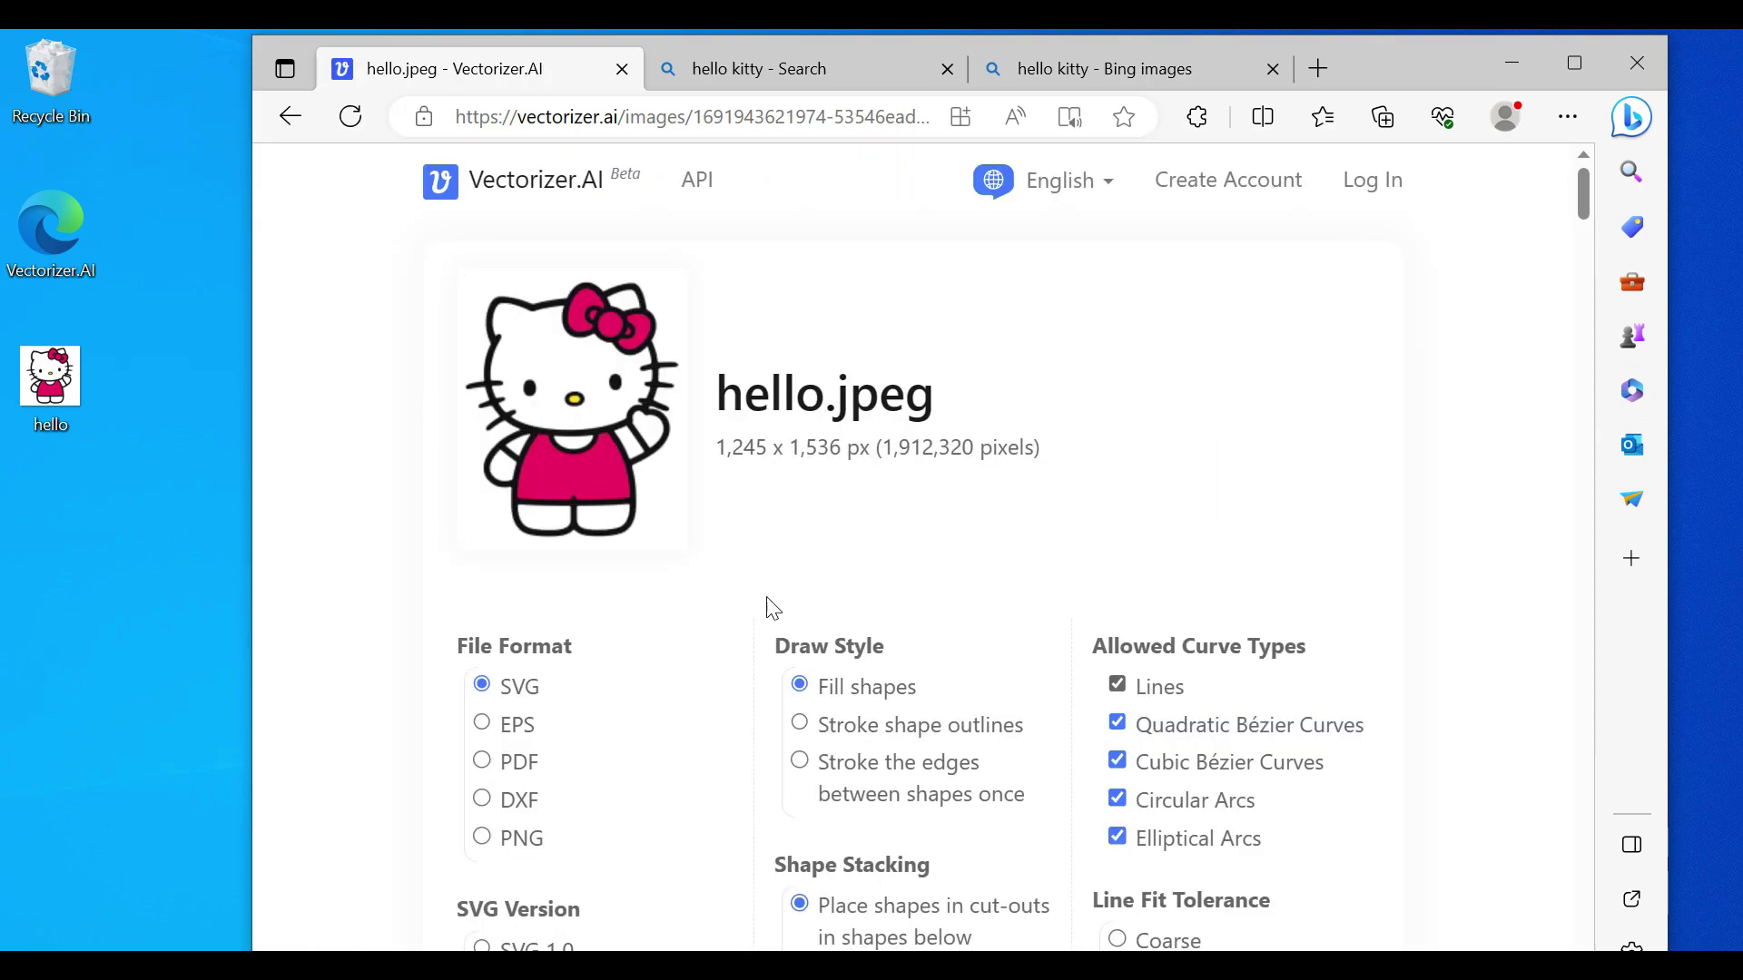
pyautogui.scroll(-10, 720, 591)
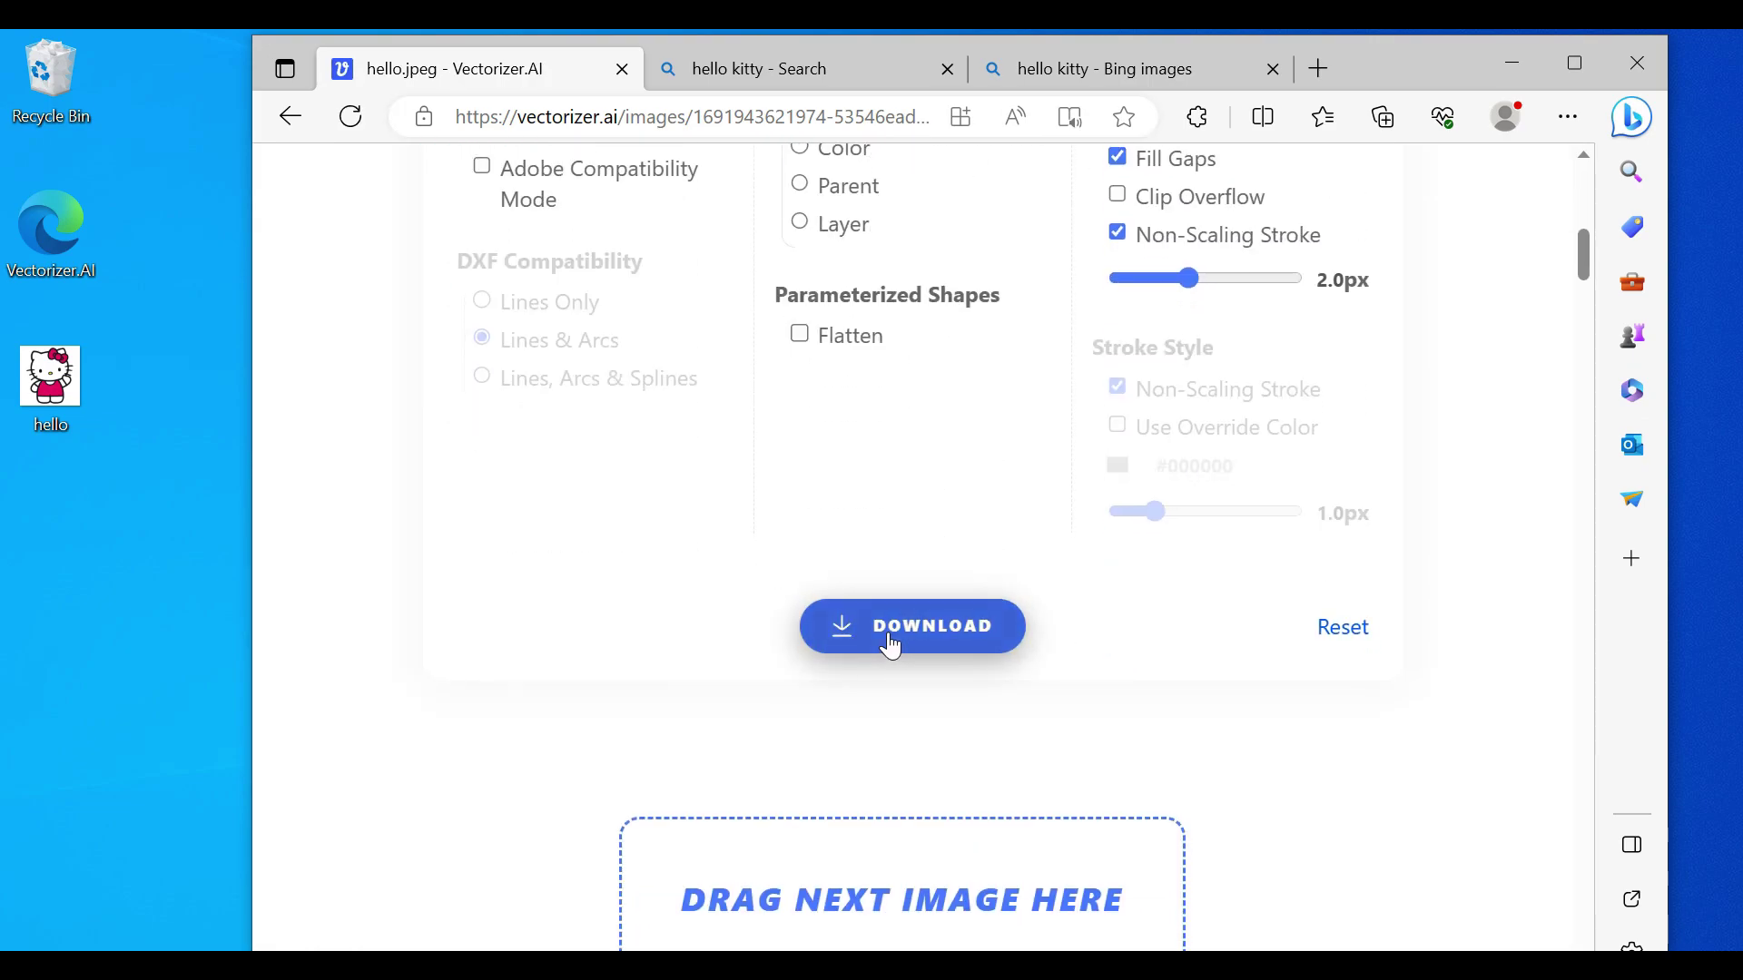
pyautogui.click(891, 644)
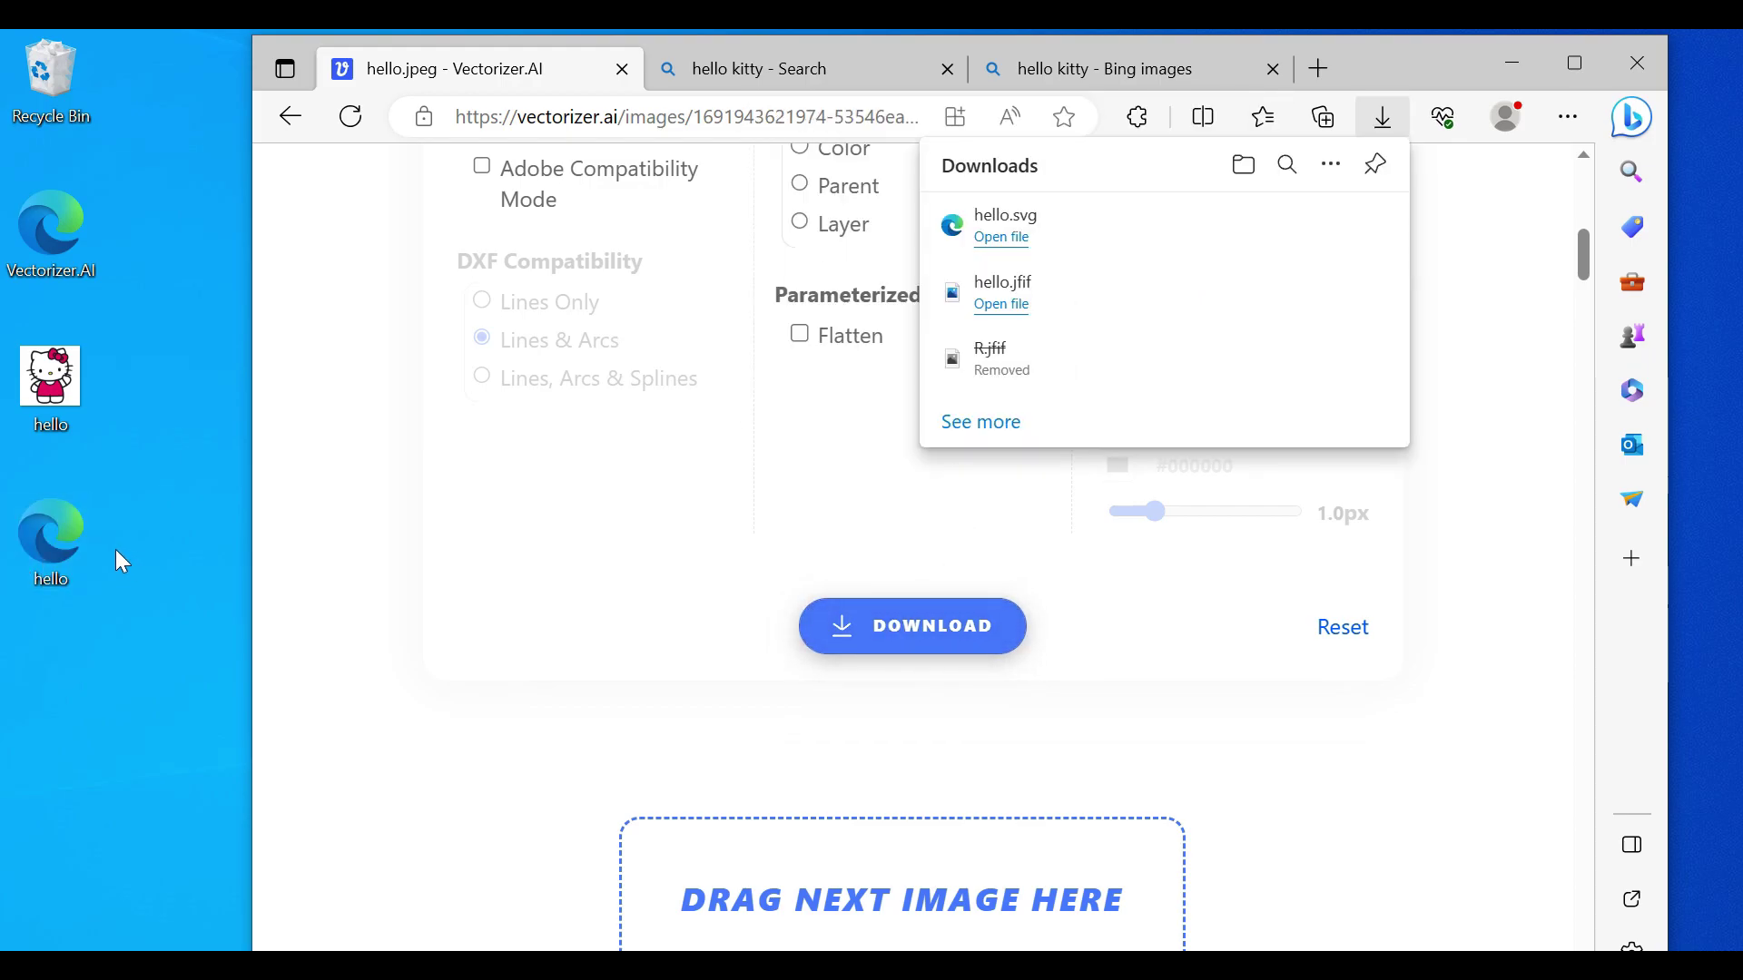
pyautogui.click(1511, 66)
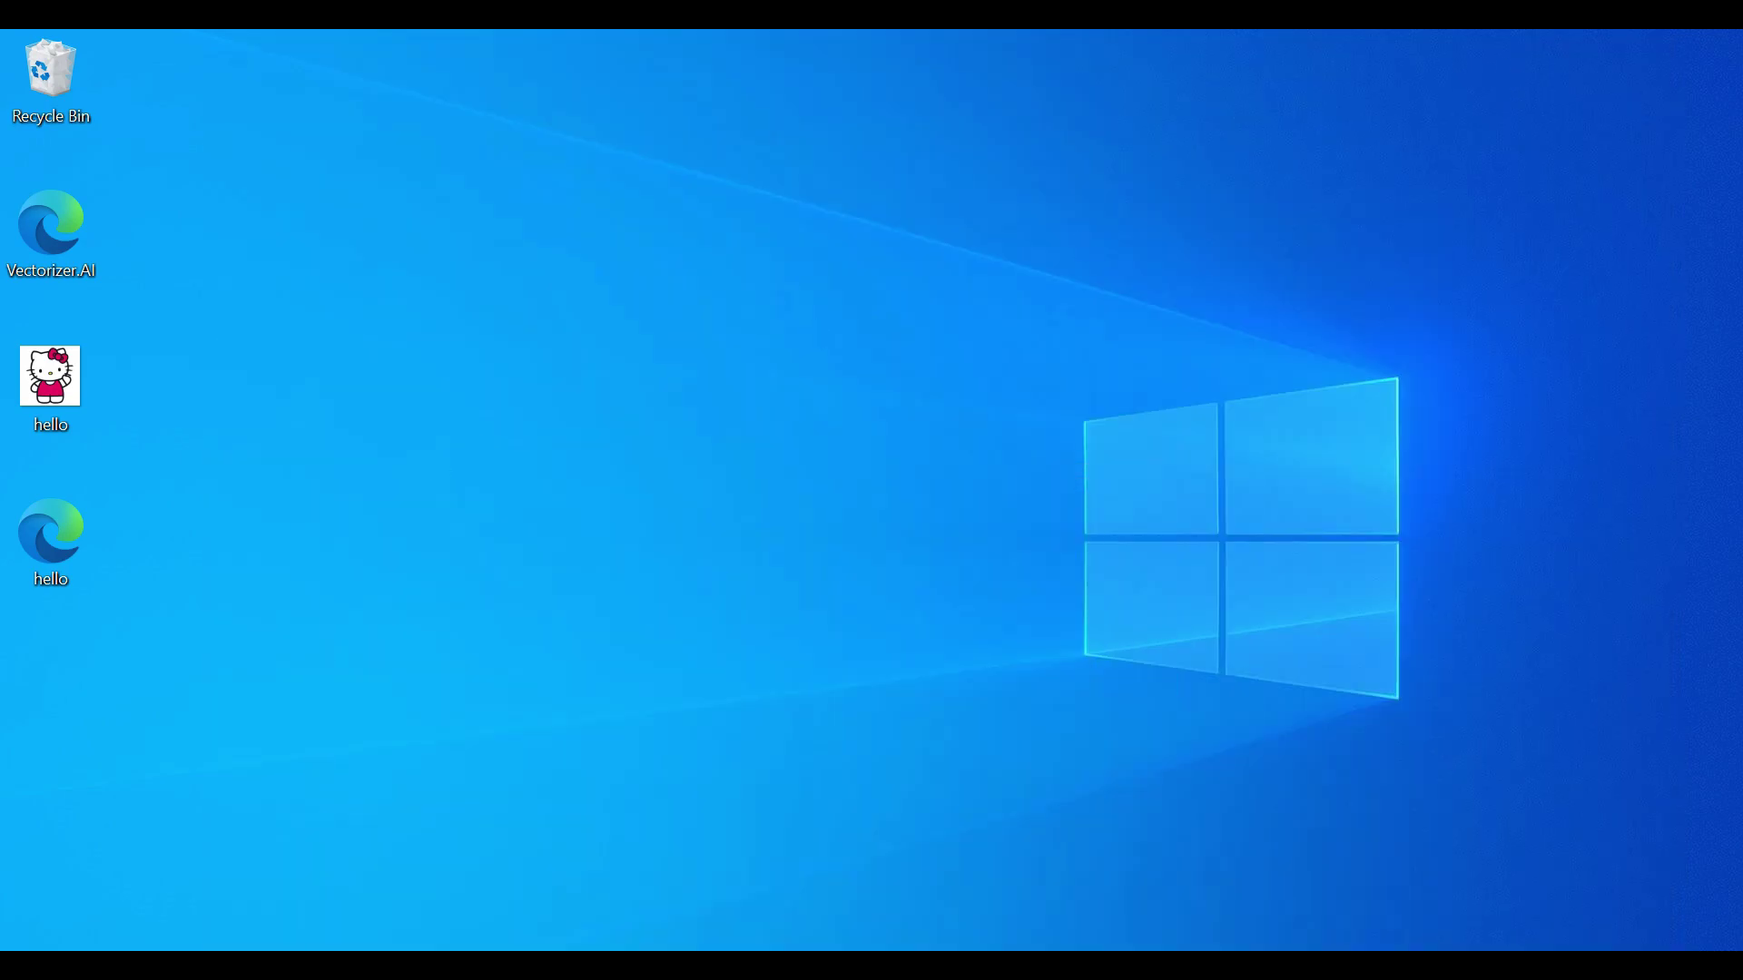
# Step: Import hello.svg into Bambu Studio and maximize the window to show the oversized model
pyautogui.click(302, 854)
pyautogui.doubleClick(536, 50)
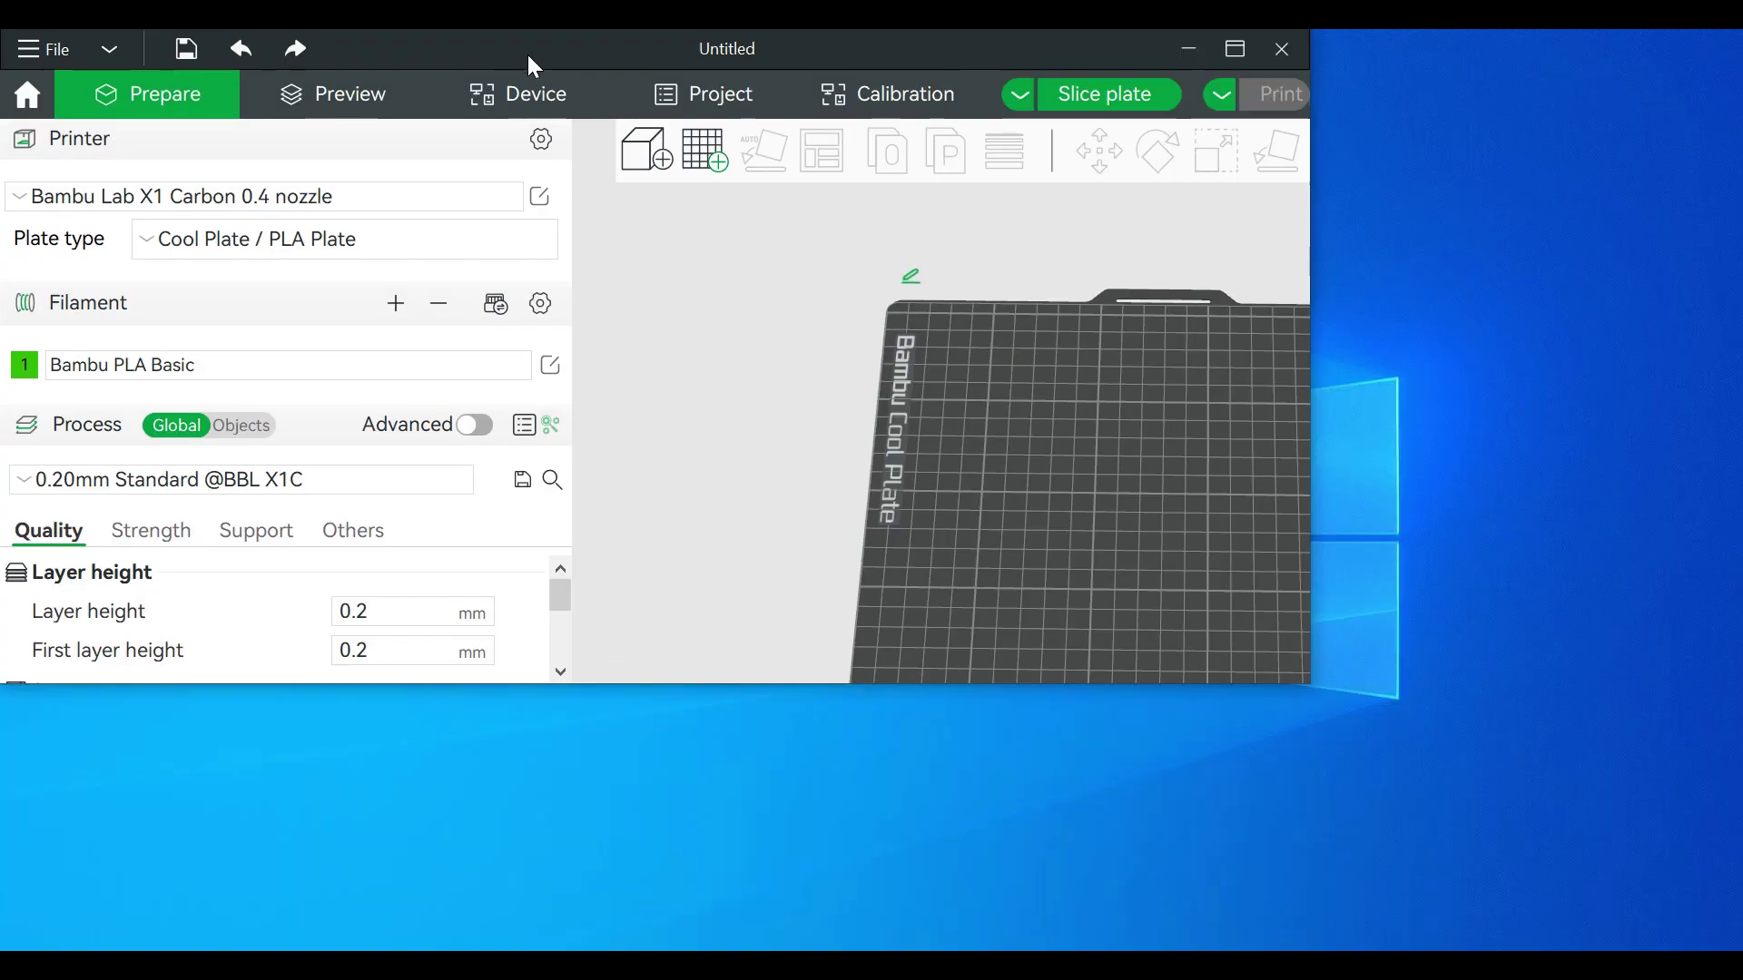
pyautogui.moveTo(533, 64); pyautogui.dragTo(707, 118)
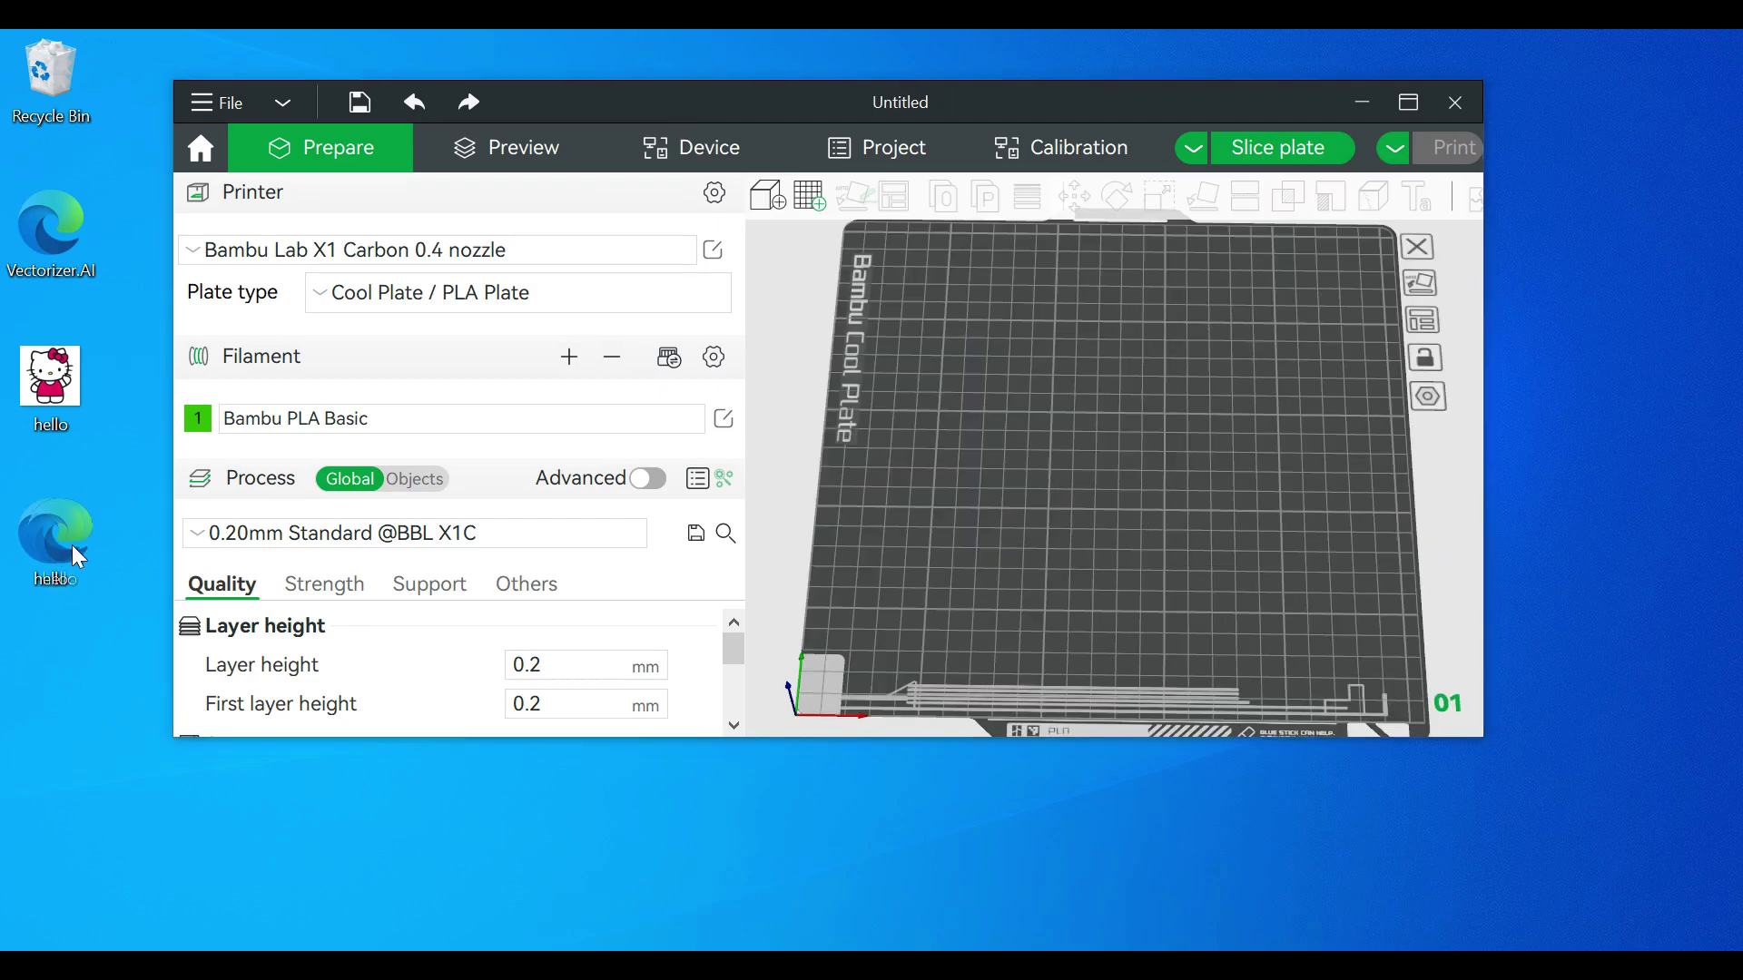
pyautogui.moveTo(78, 555); pyautogui.dragTo(1144, 486)
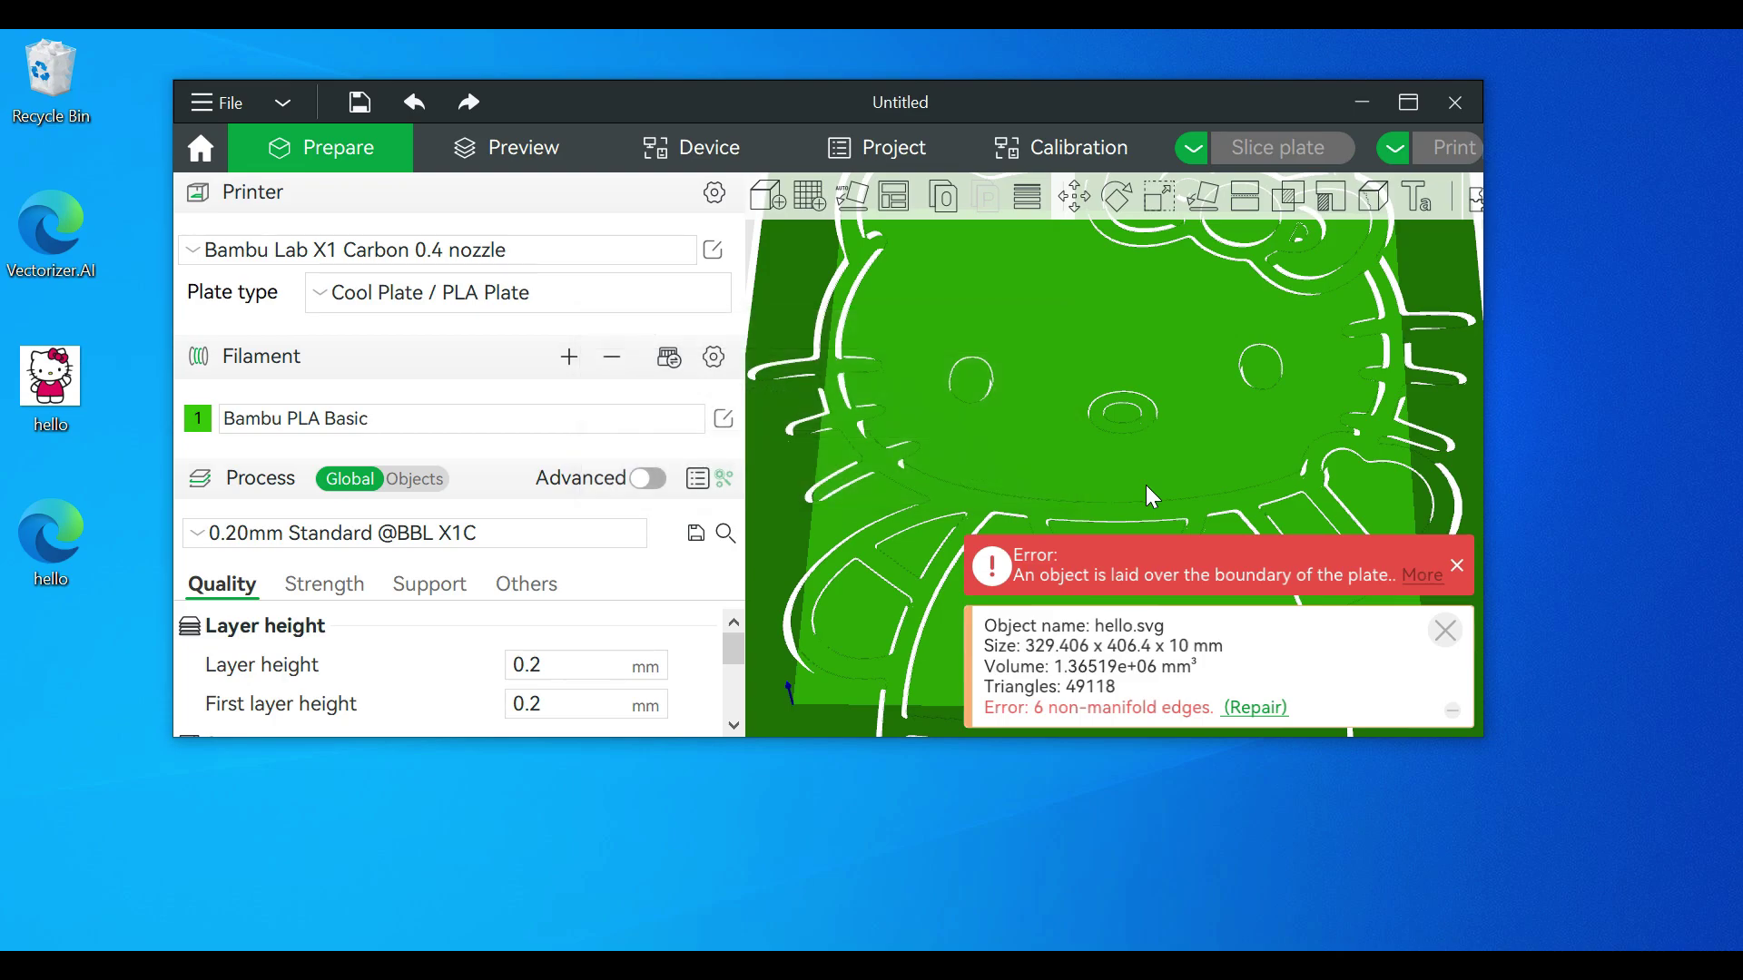
pyautogui.click(1410, 105)
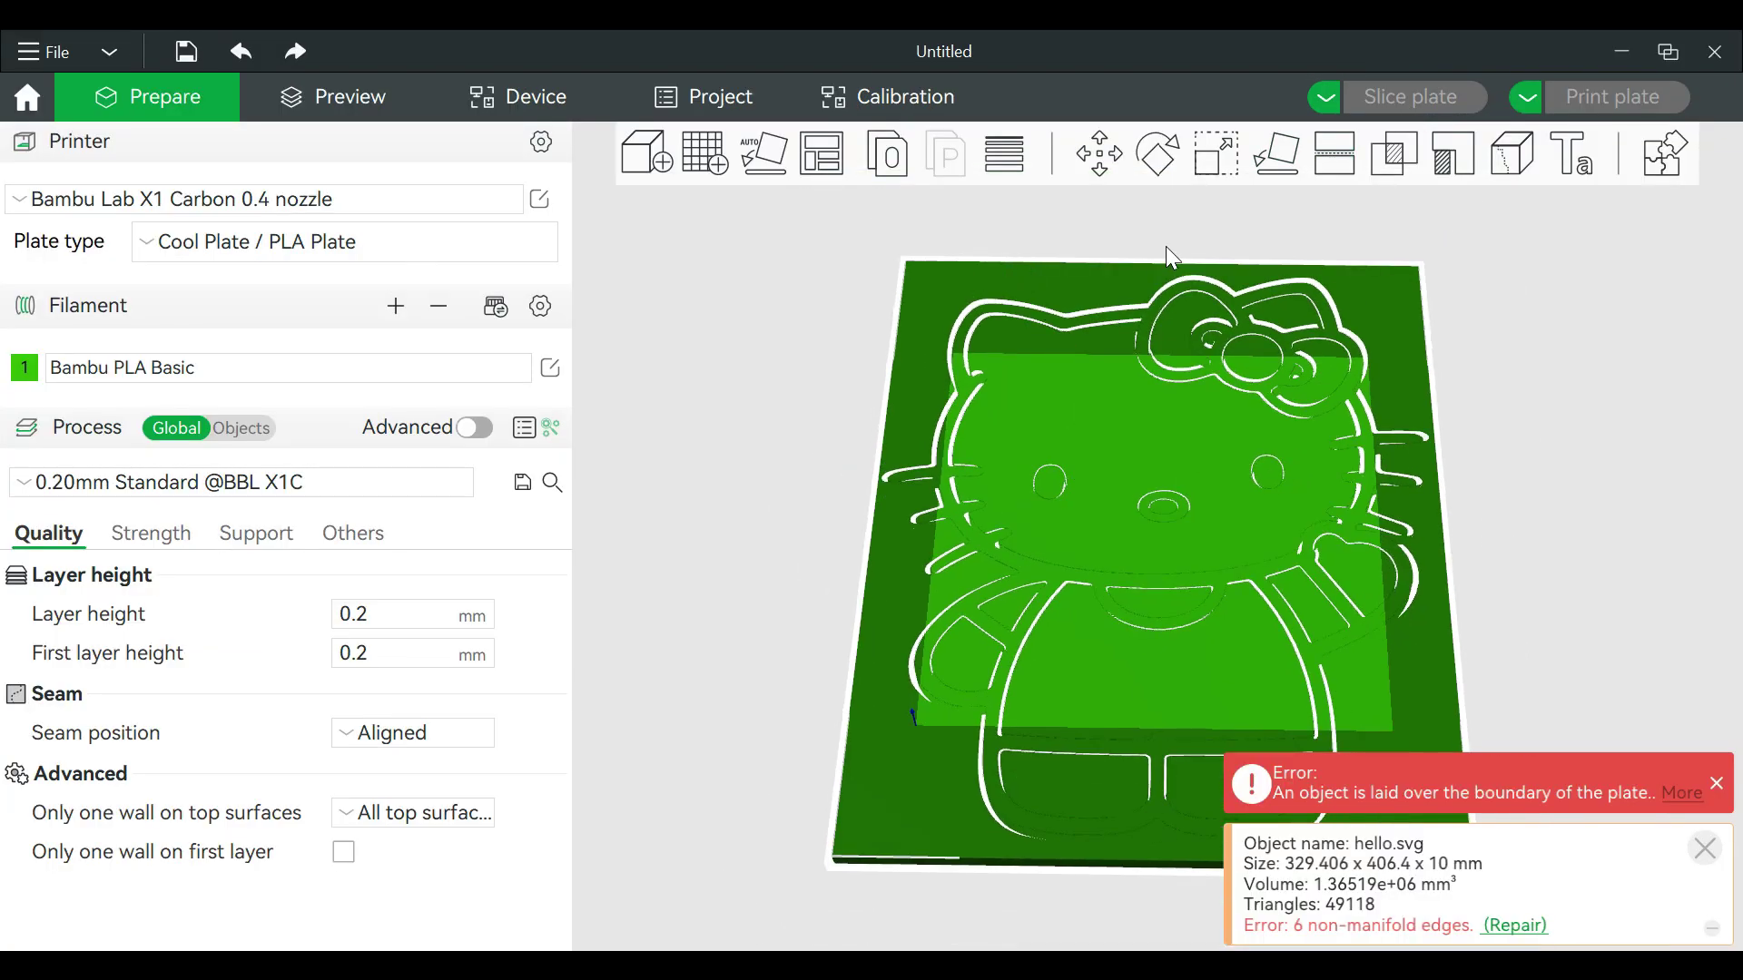
# Step: Scale the Hello Kitty model uniformly to 41.21%, then set its Z size to 1 mm
pyautogui.click(1232, 167)
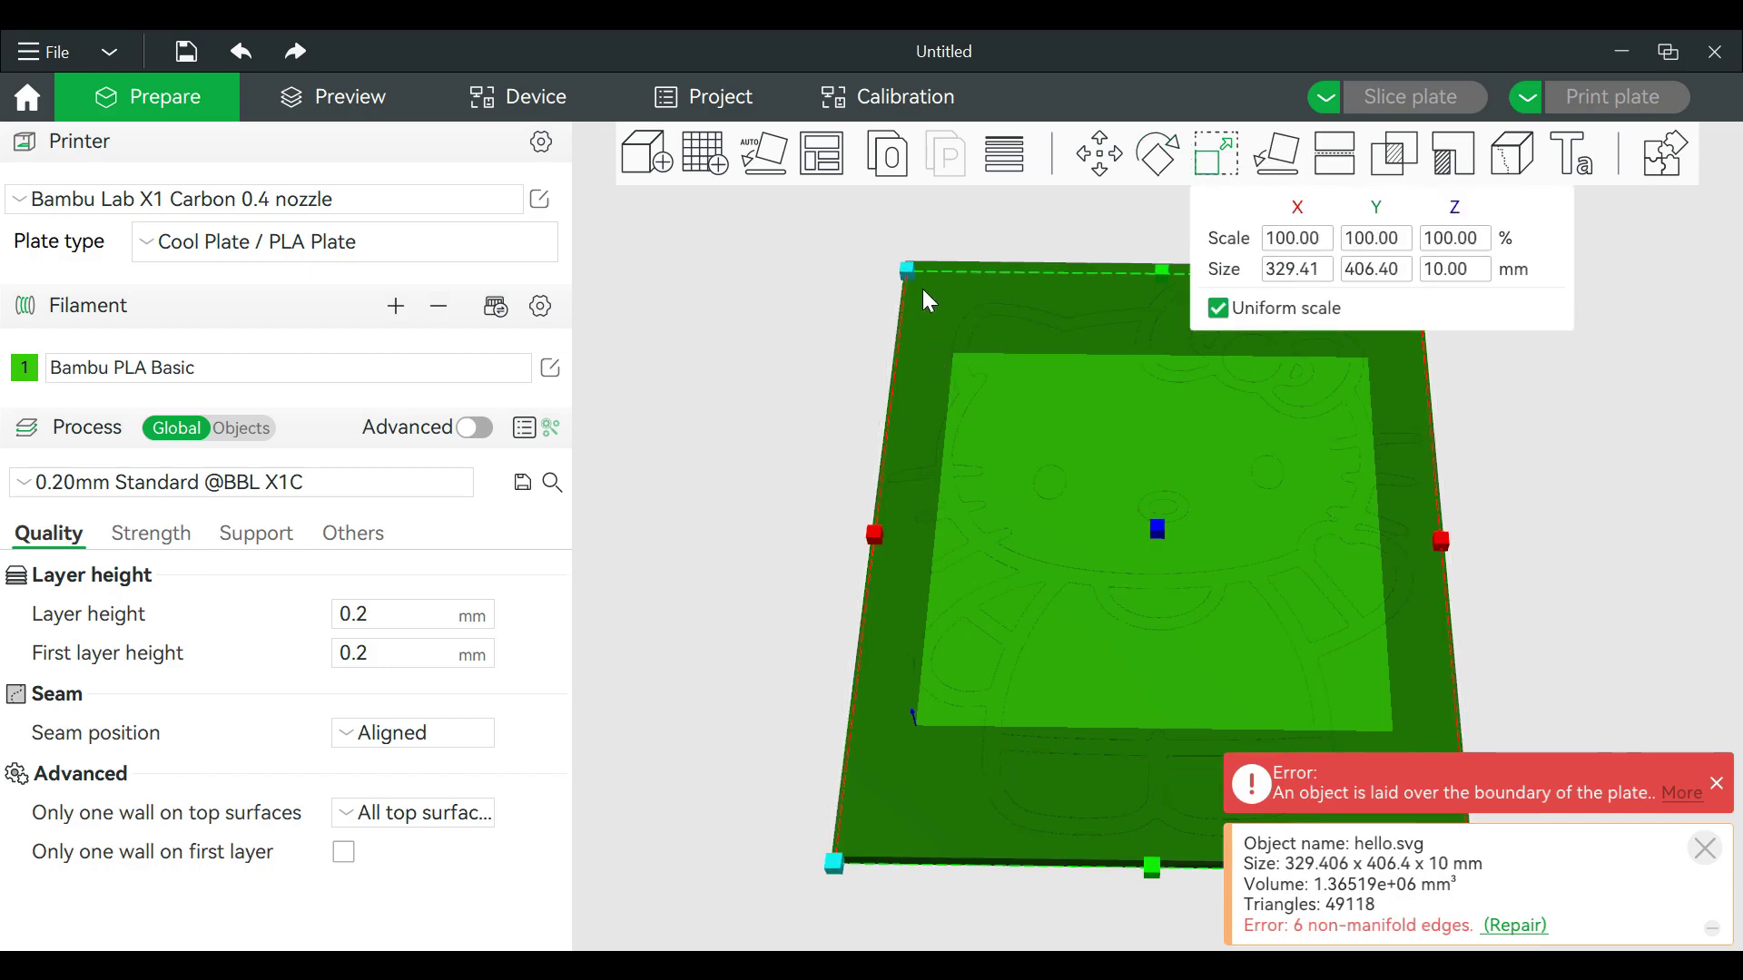
pyautogui.moveTo(907, 270); pyautogui.dragTo(1030, 449)
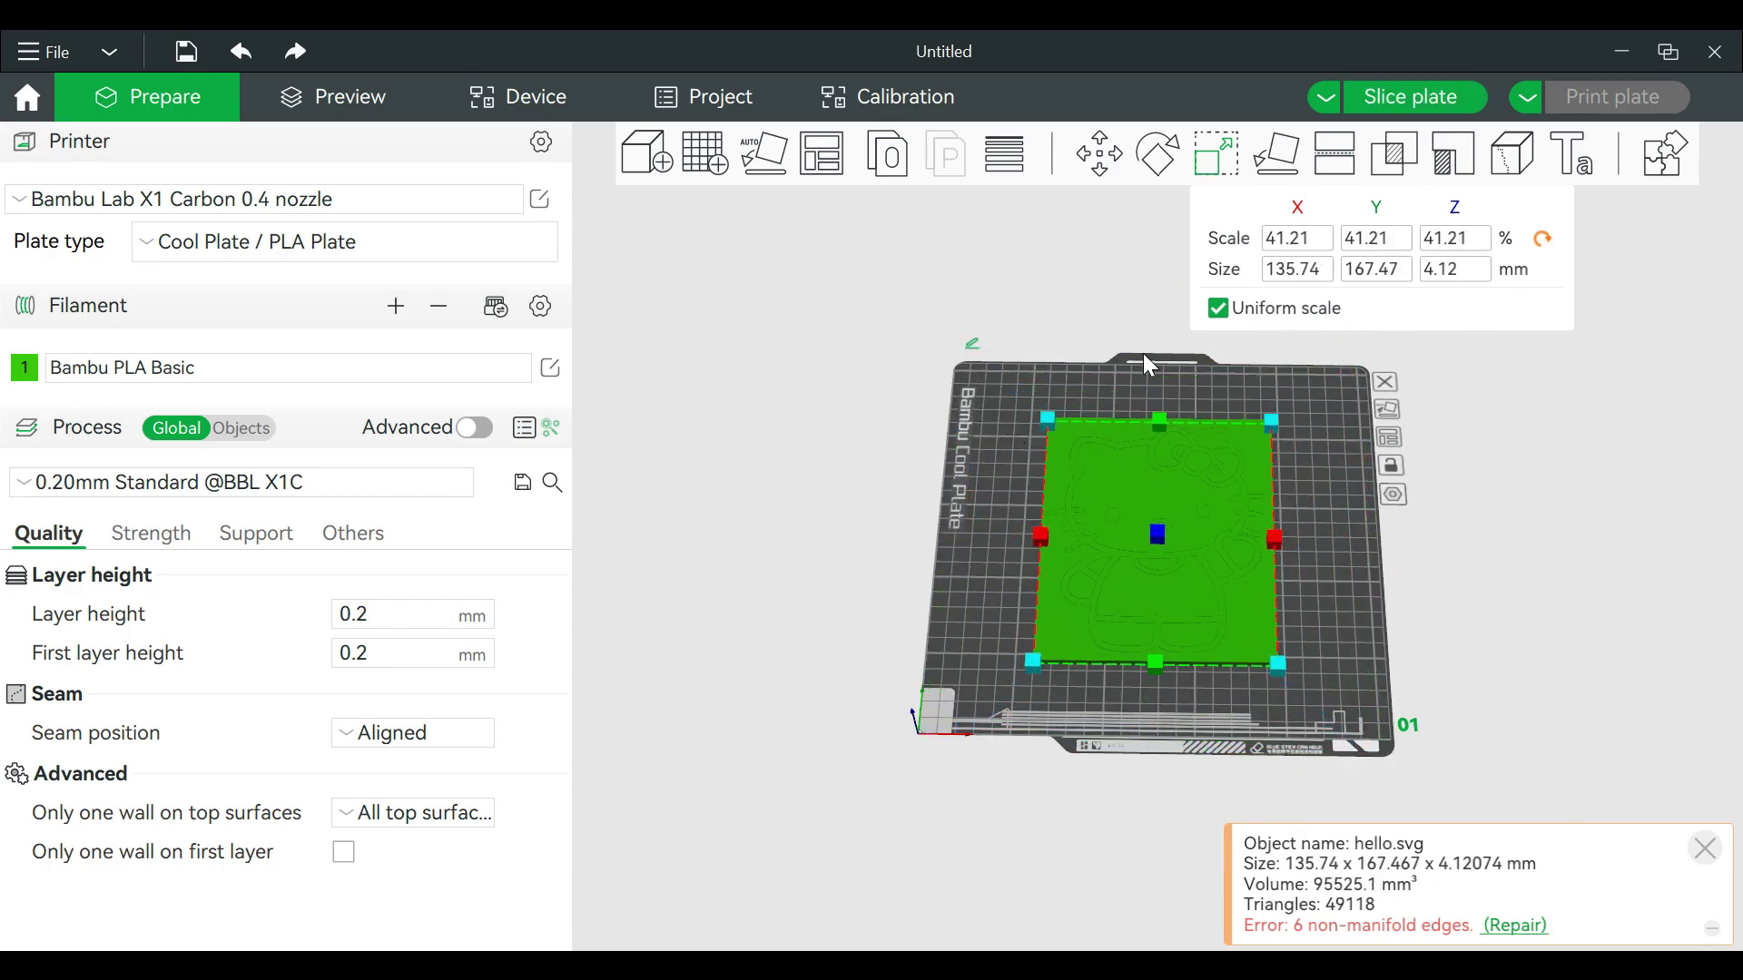
pyautogui.click(1220, 312)
pyautogui.scroll(2, 1287, 565)
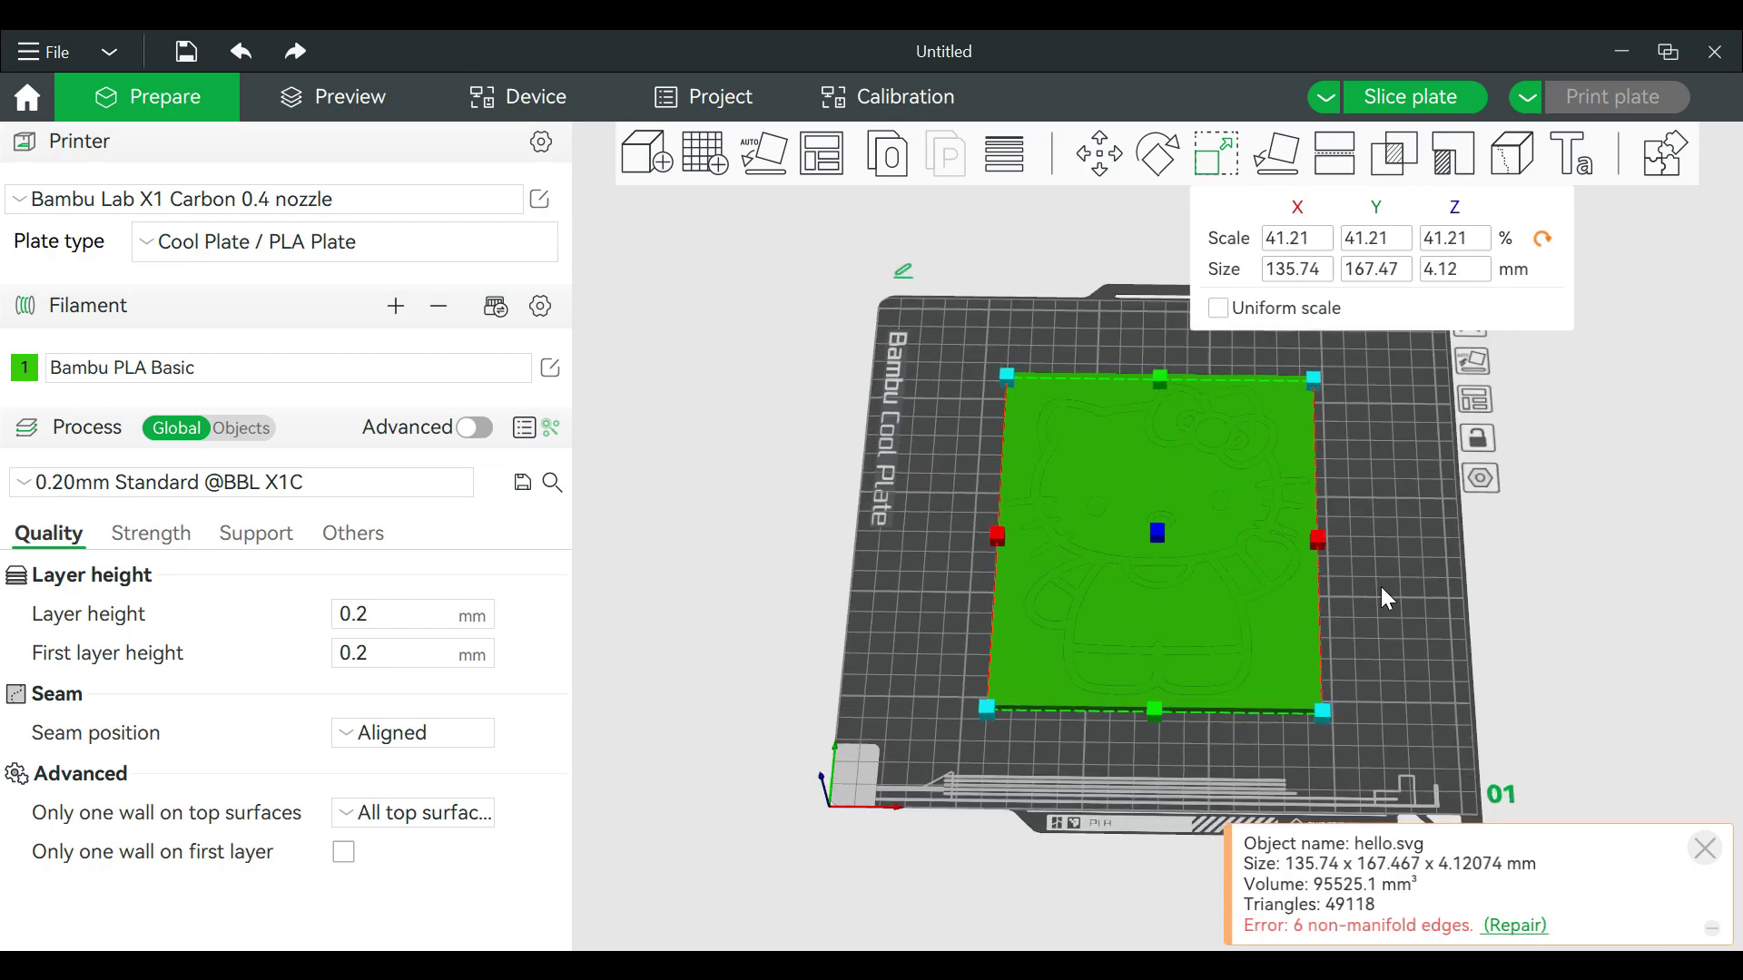
pyautogui.moveTo(1389, 599); pyautogui.dragTo(1348, 581)
pyautogui.click(1477, 270)
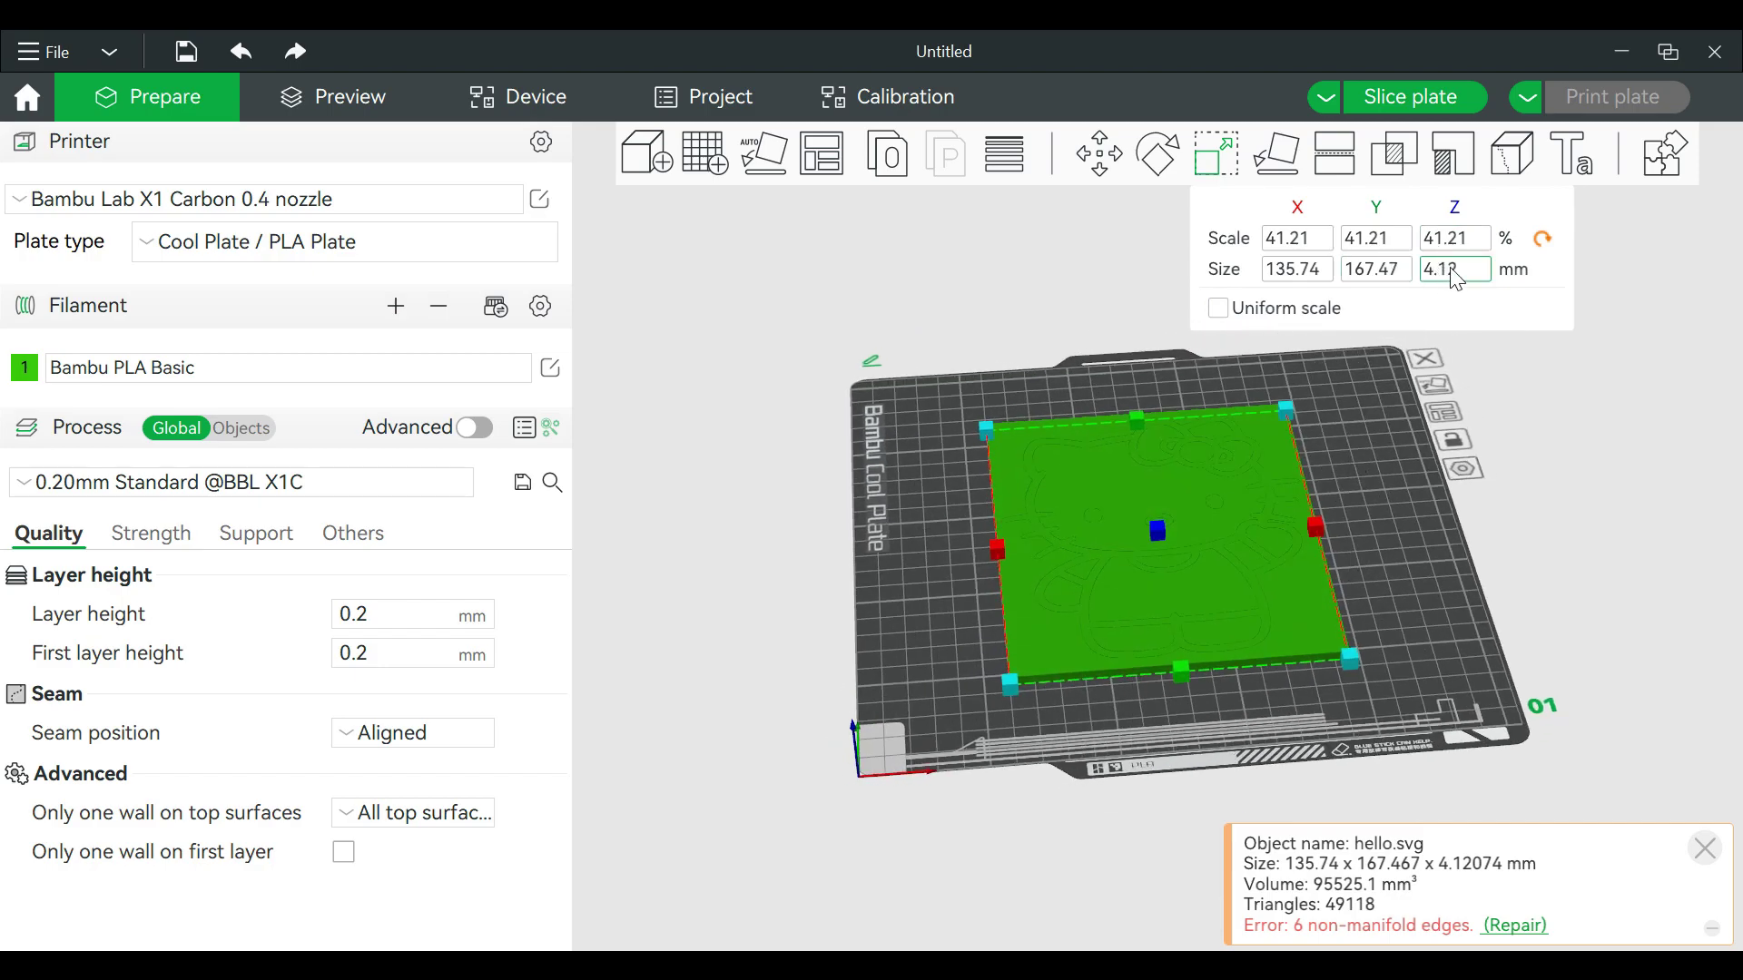
pyautogui.write('1')
pyautogui.press('Return')
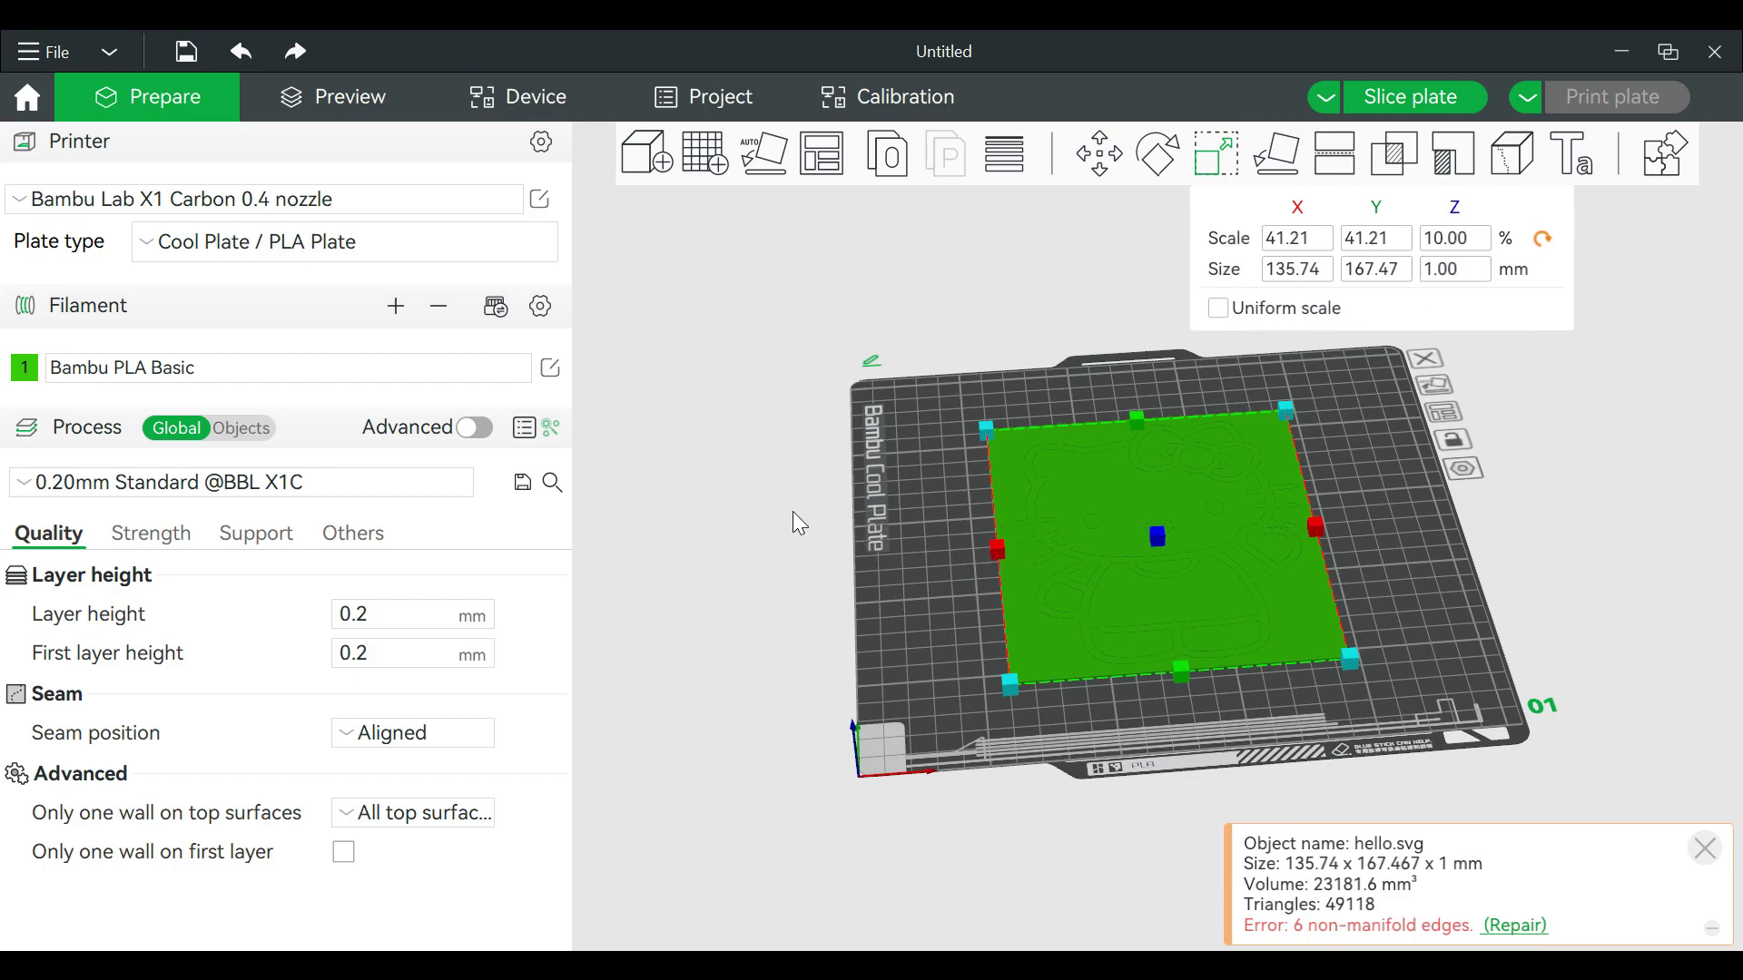
pyautogui.moveTo(792, 513); pyautogui.dragTo(785, 523)
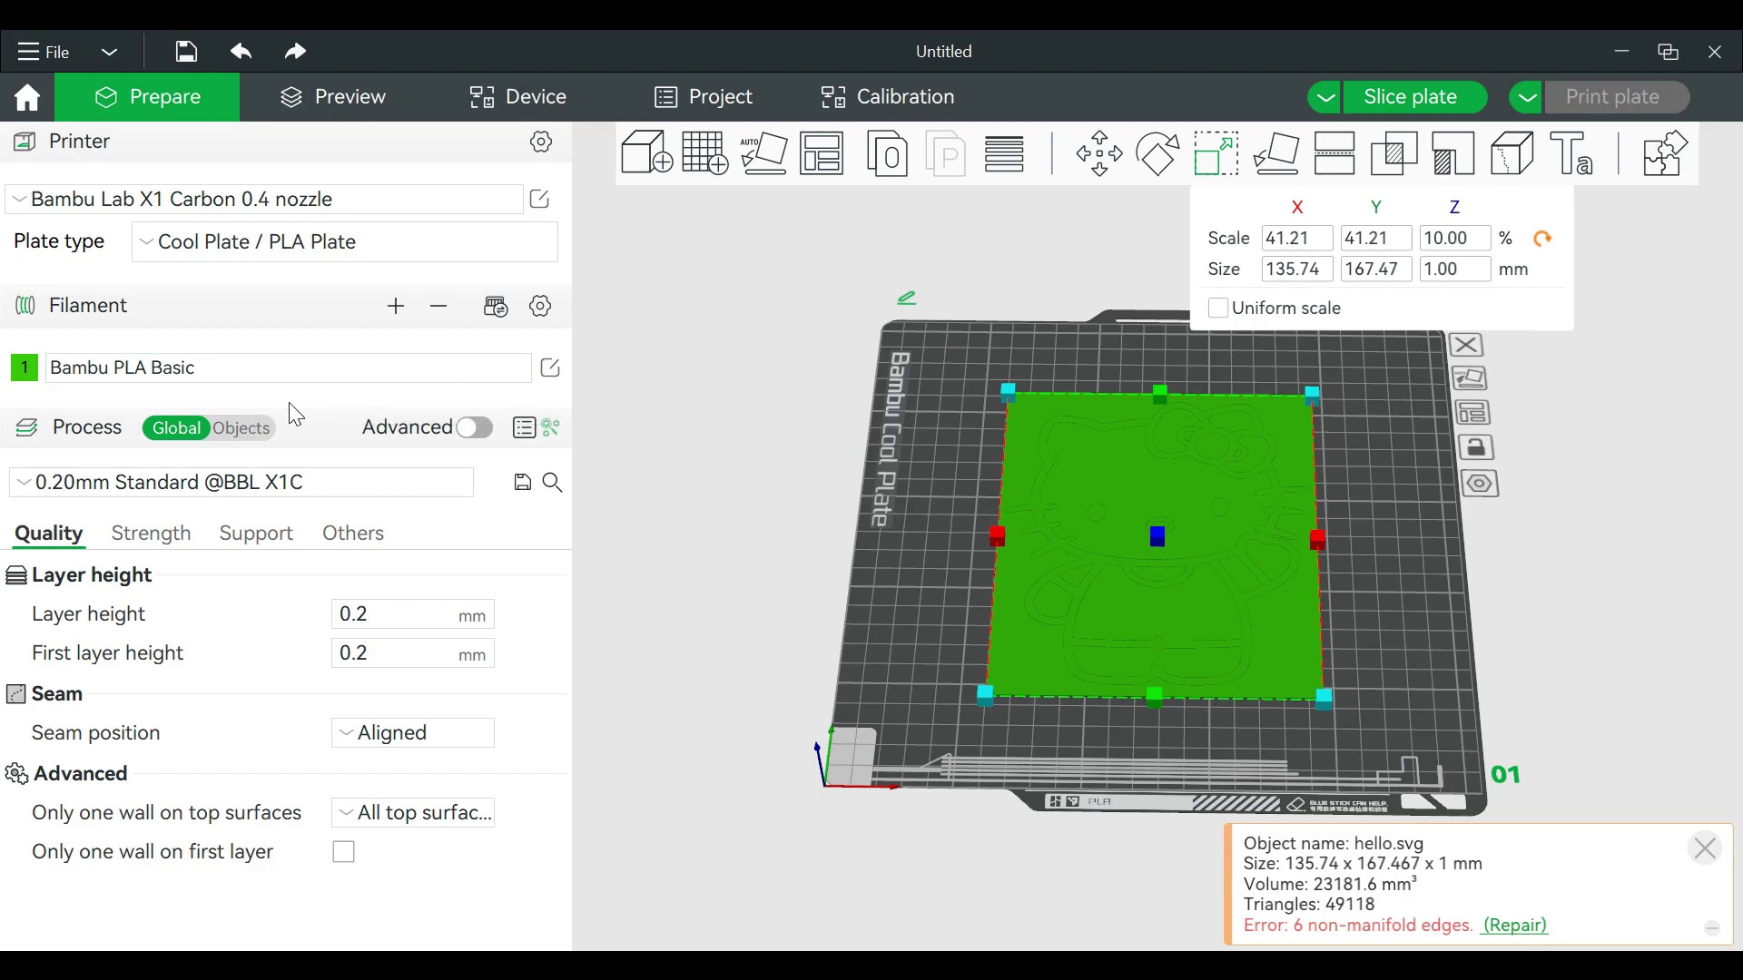
# Step: Switch process settings to Objects with Advanced on, and add filaments up to eight PLA Basic slots
pyautogui.click(242, 432)
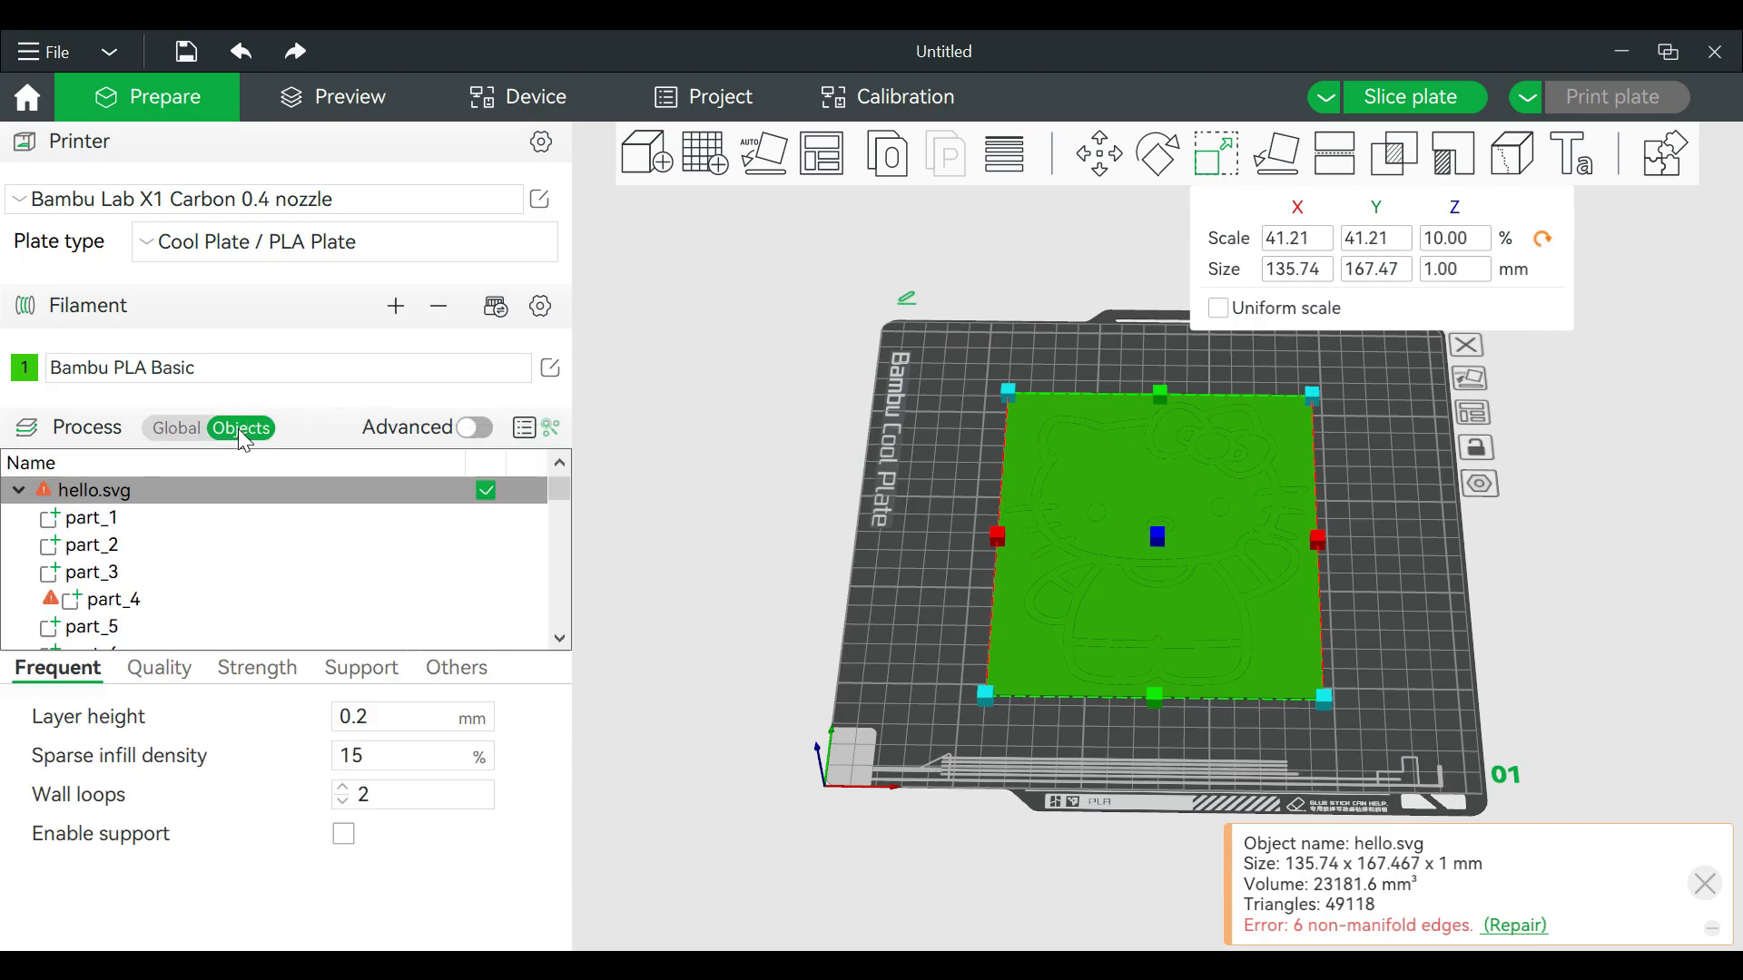
pyautogui.click(479, 430)
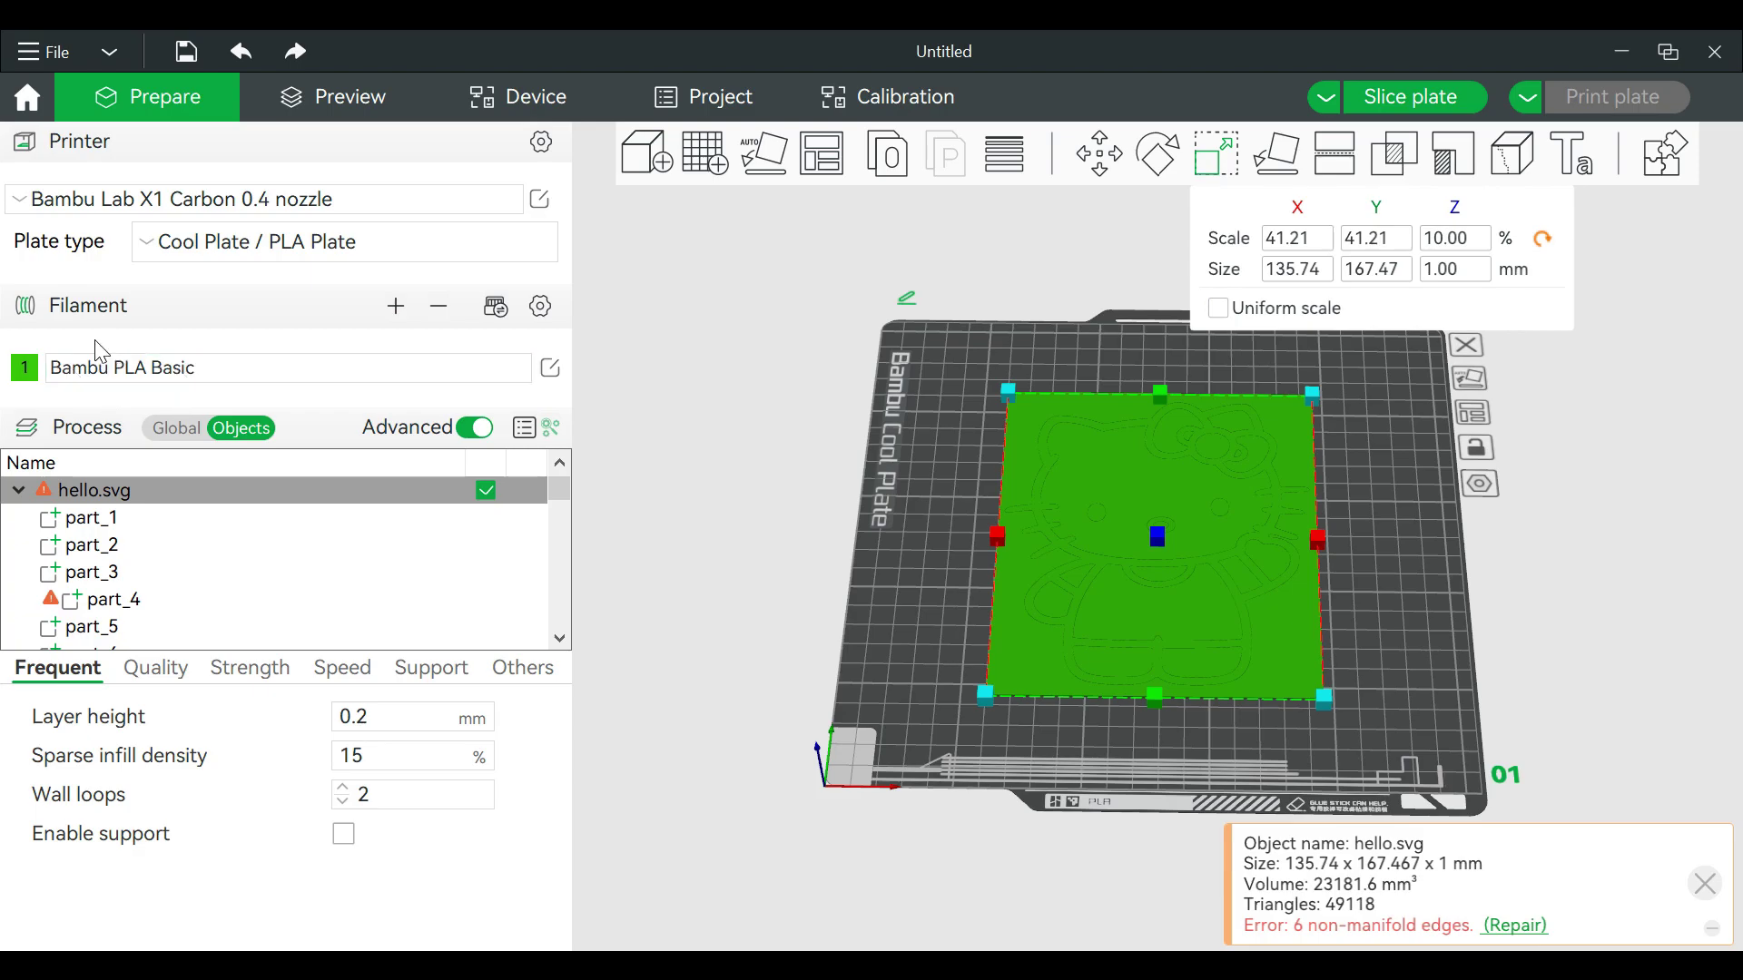
pyautogui.click(396, 308)
pyautogui.click(398, 308)
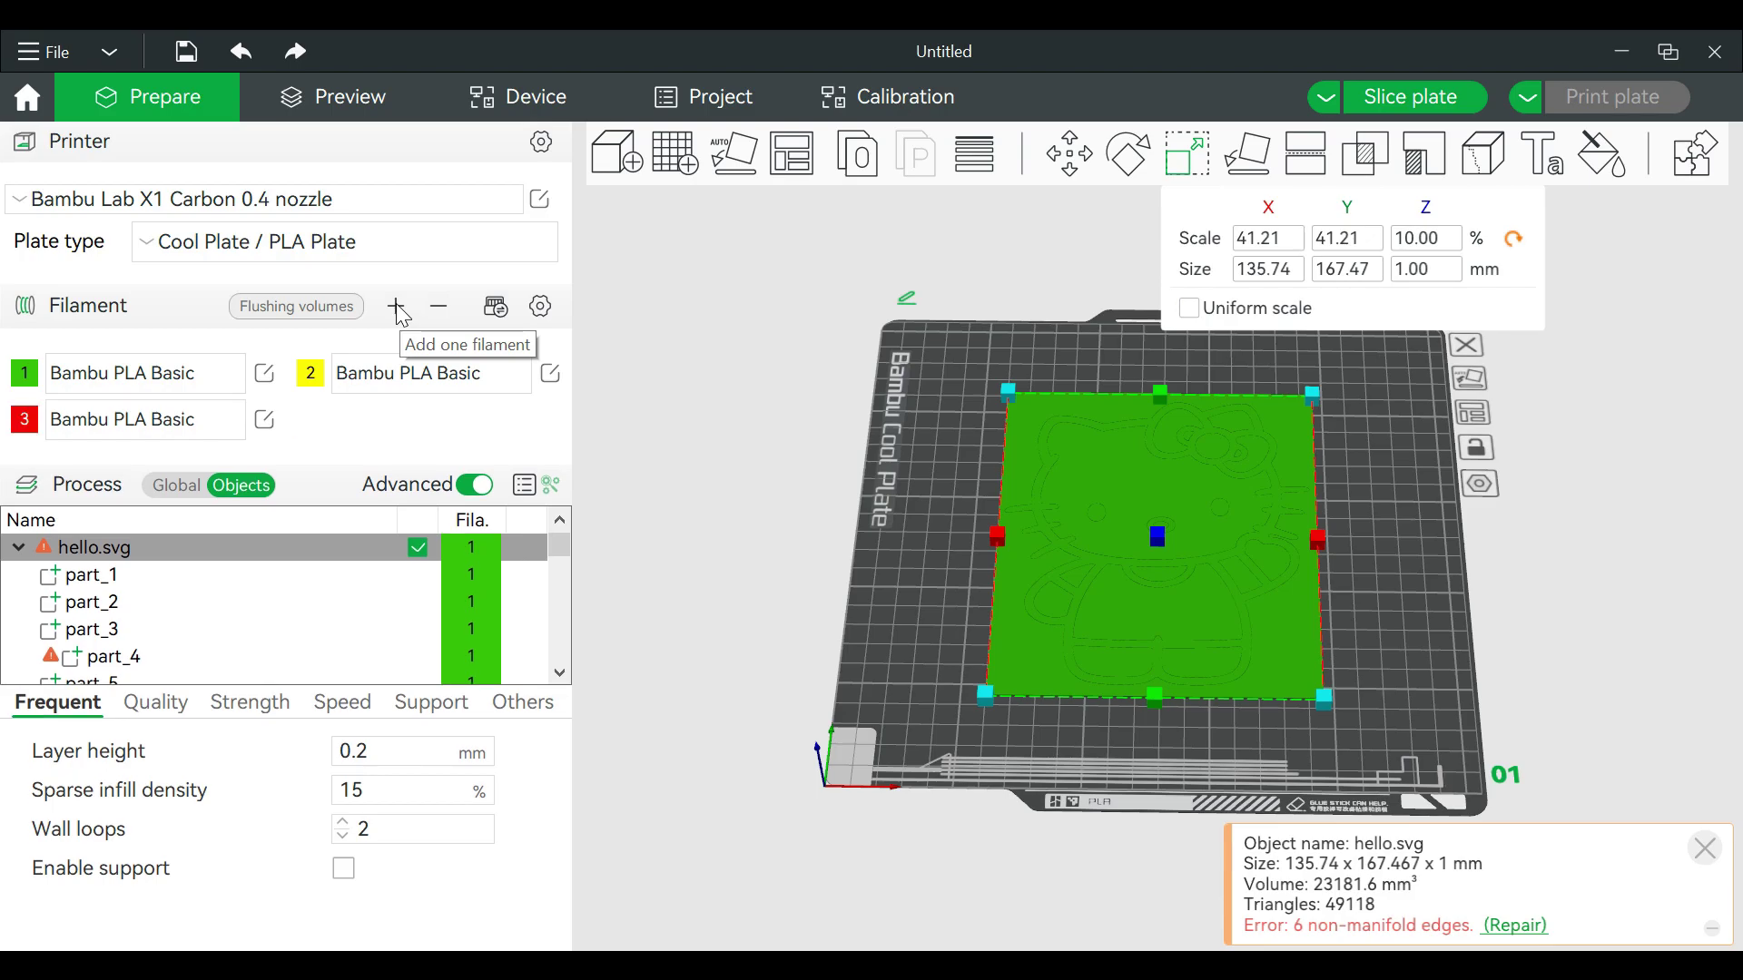
pyautogui.click(398, 308)
pyautogui.click(397, 308)
pyautogui.click(398, 307)
pyautogui.click(399, 309)
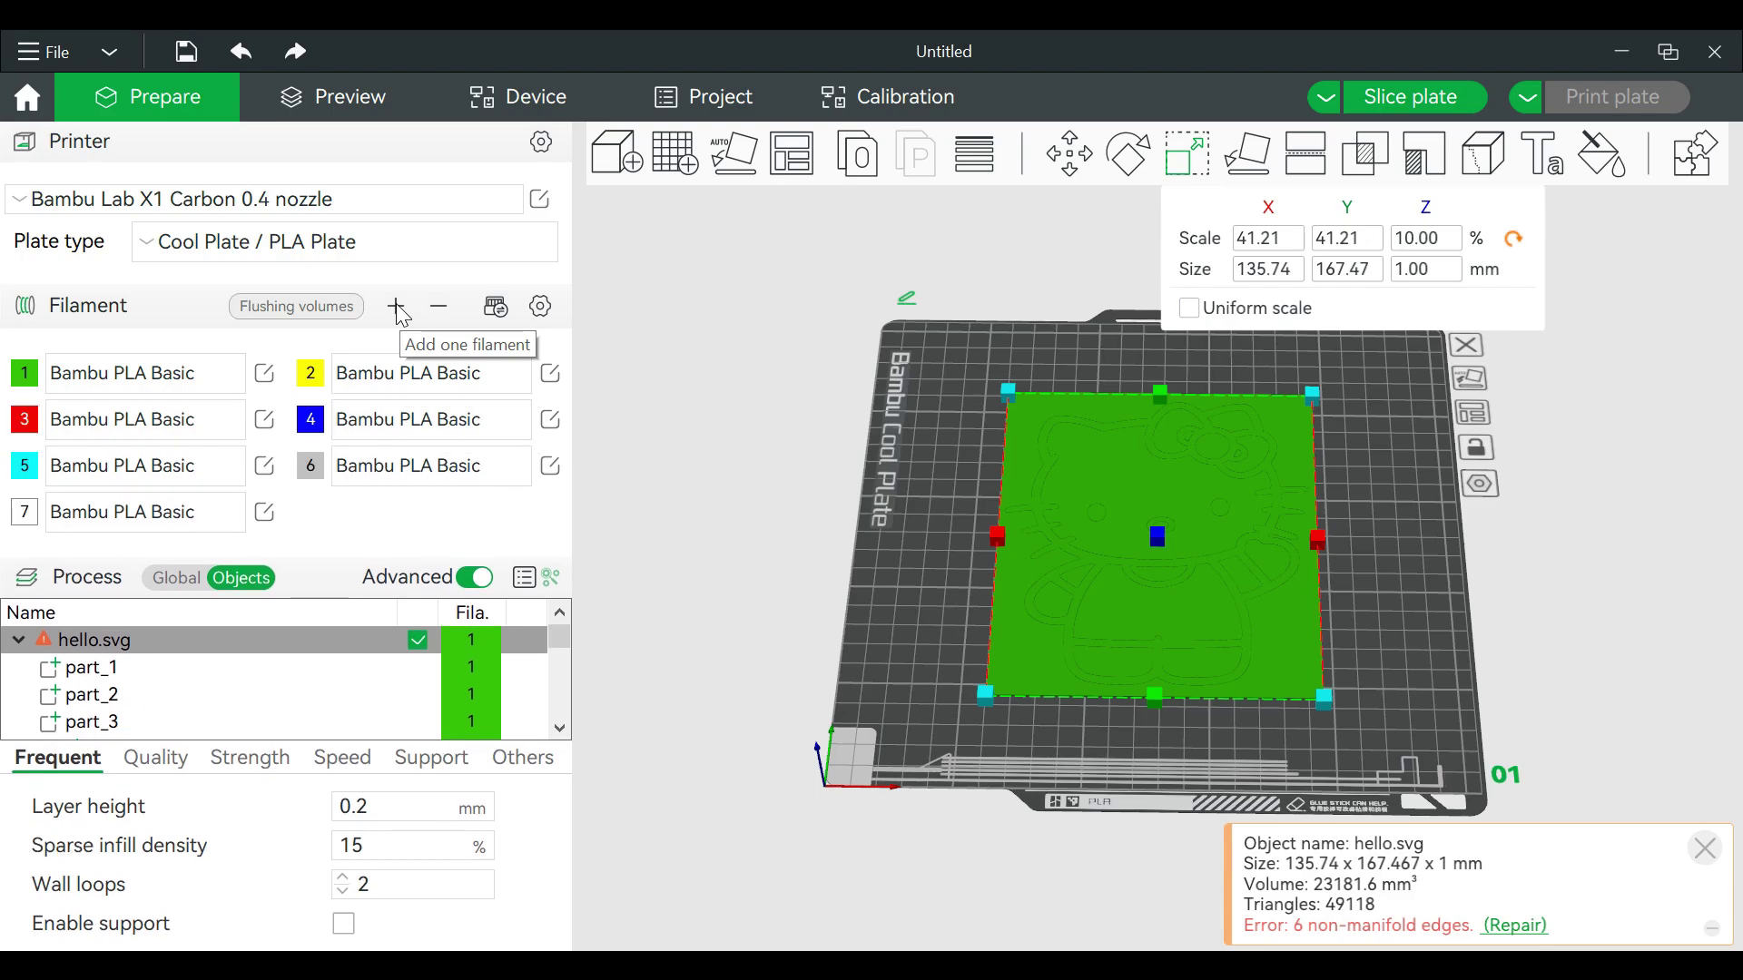
pyautogui.click(399, 308)
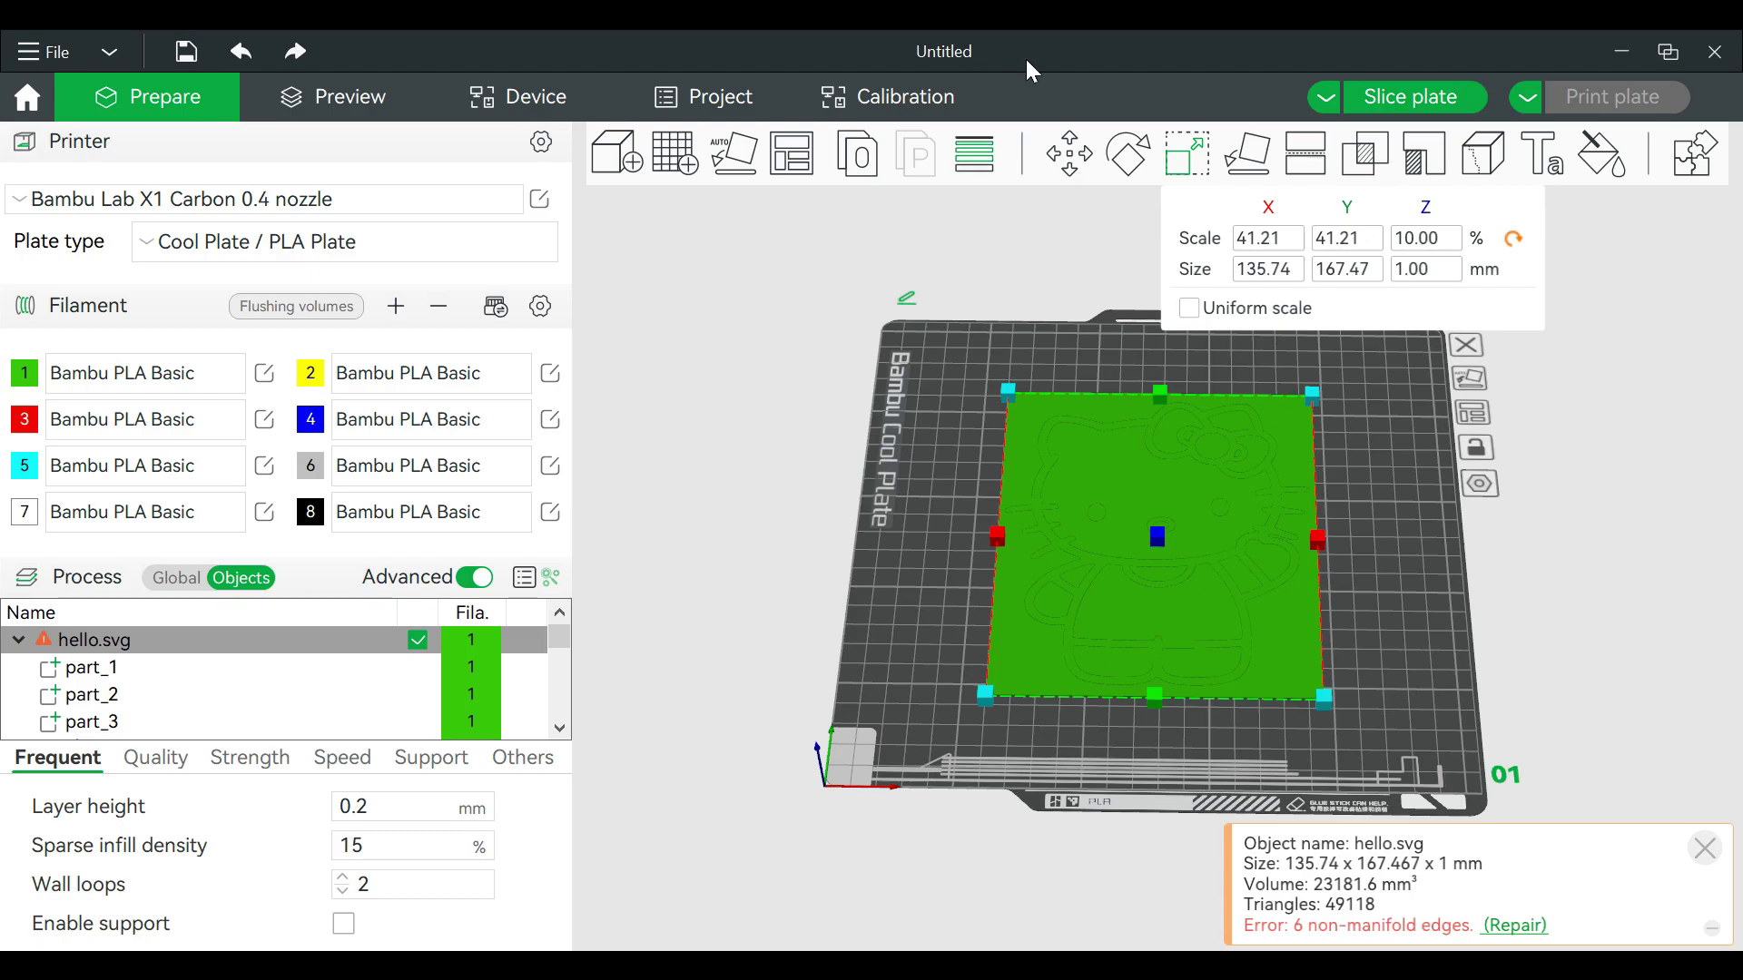
# Step: Split the Hello Kitty model into separate objects
pyautogui.click(944, 404)
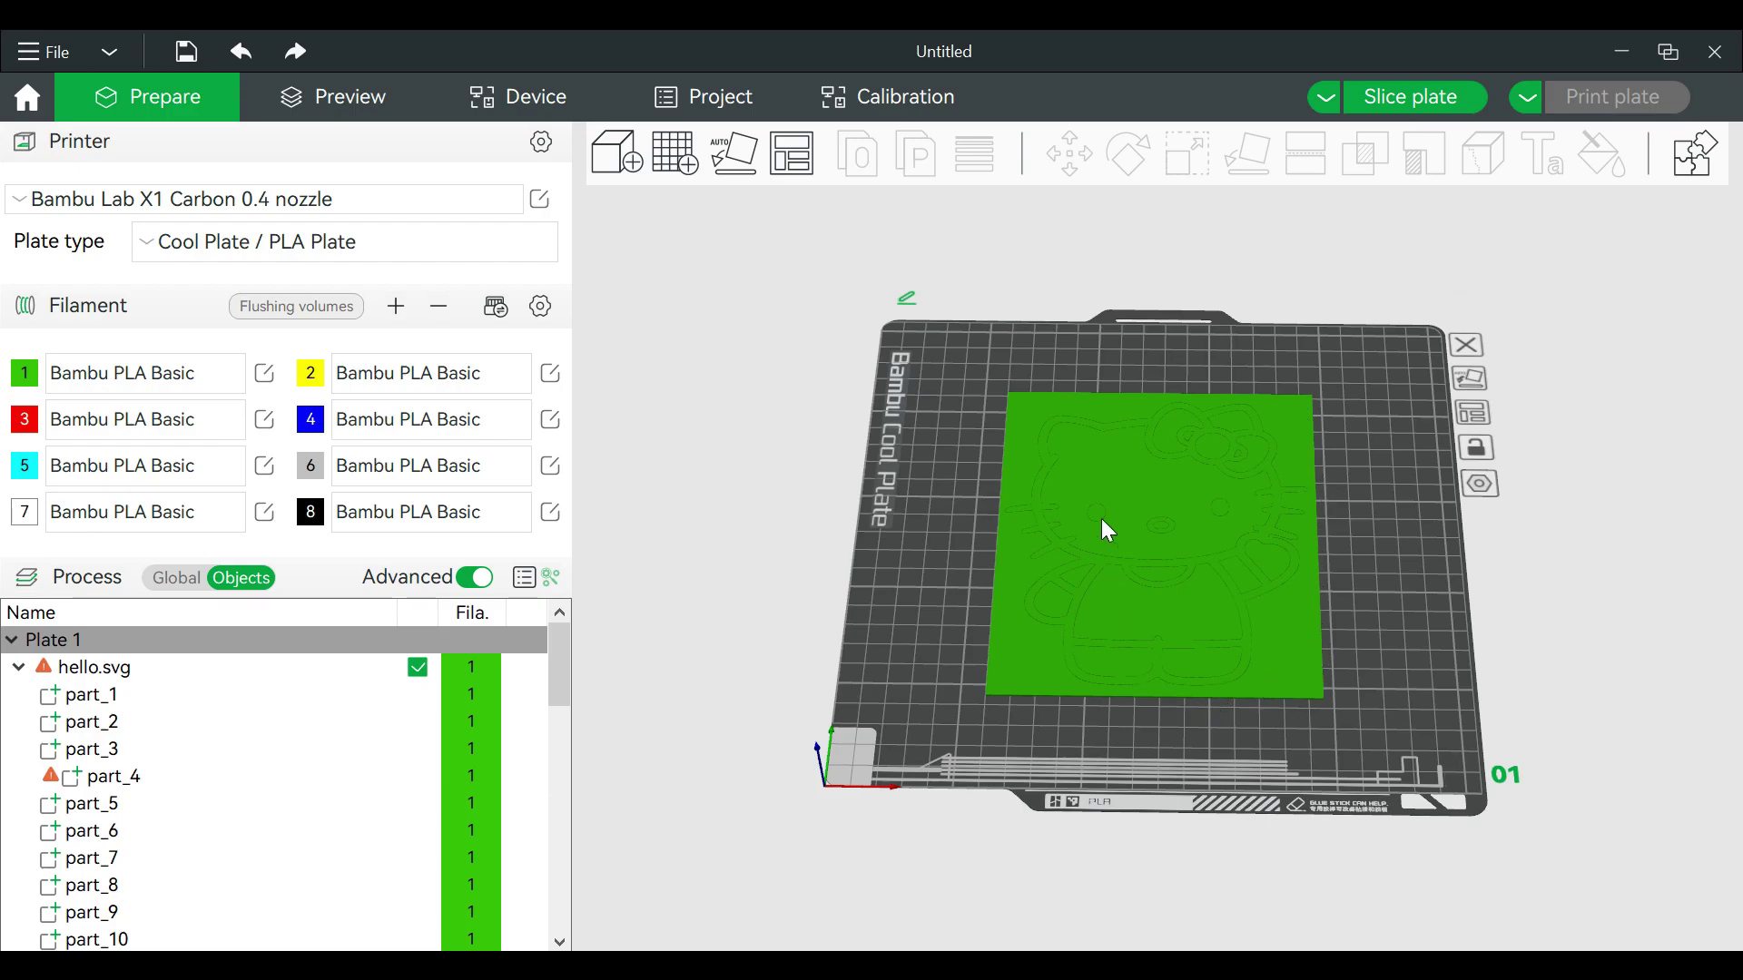
pyautogui.rightClick(1026, 463)
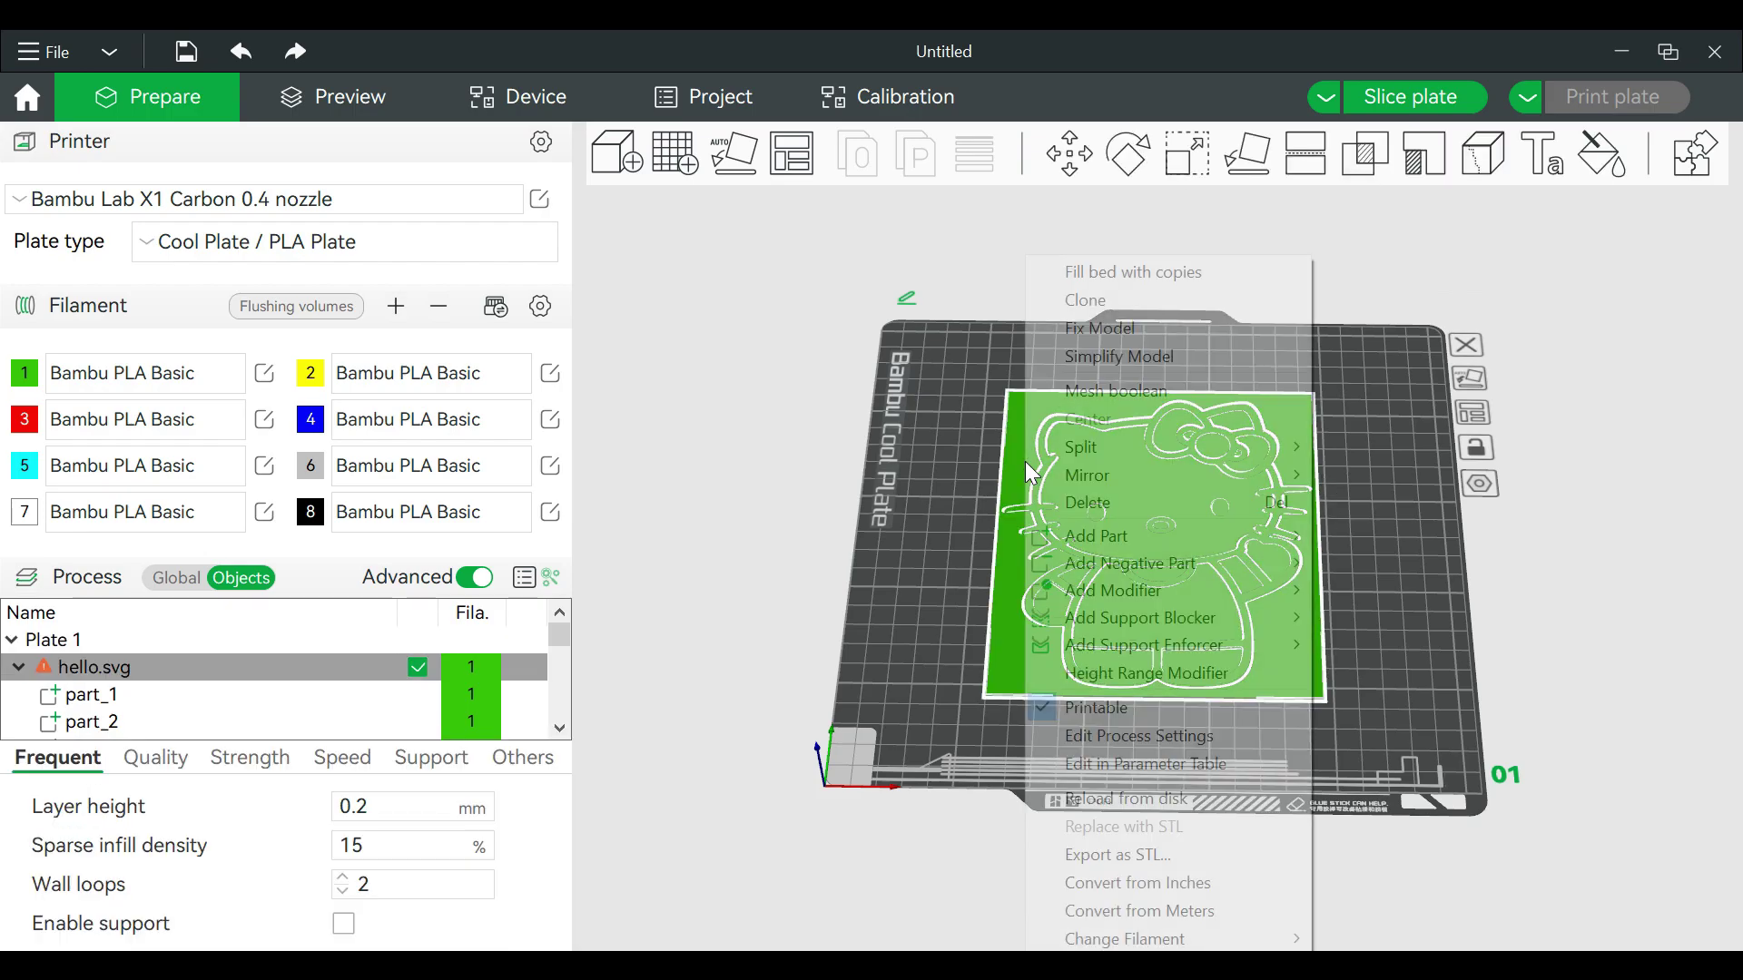
pyautogui.moveTo(1063, 468)
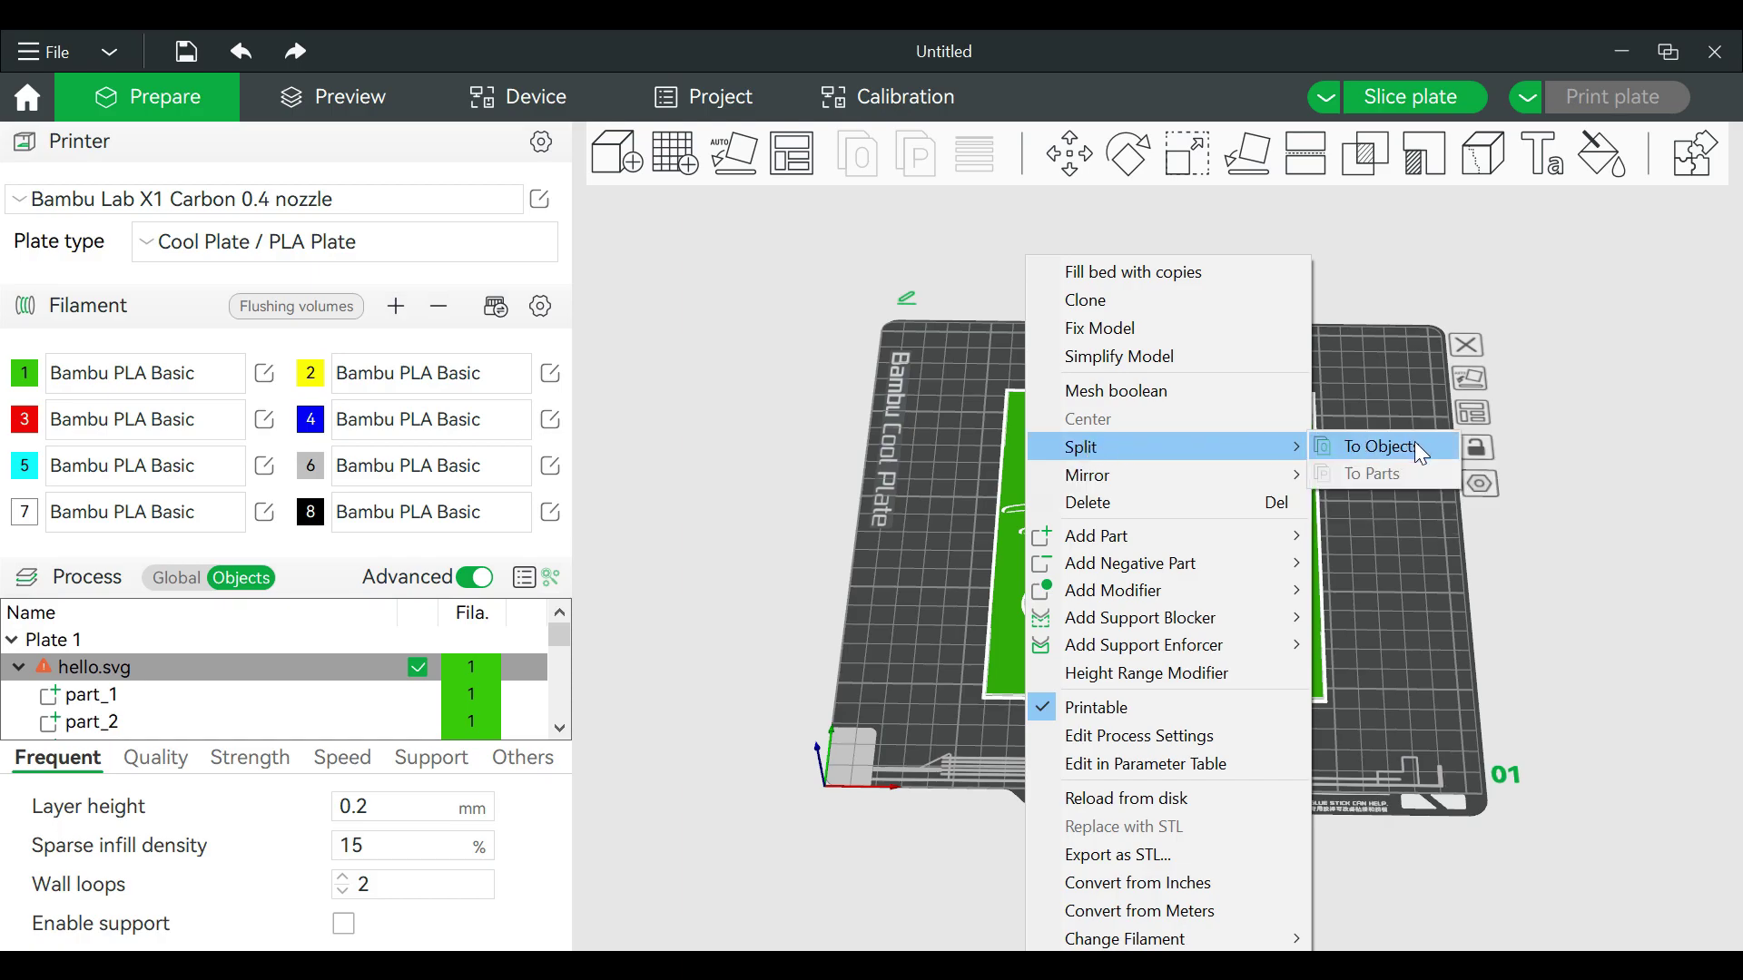
pyautogui.click(1414, 445)
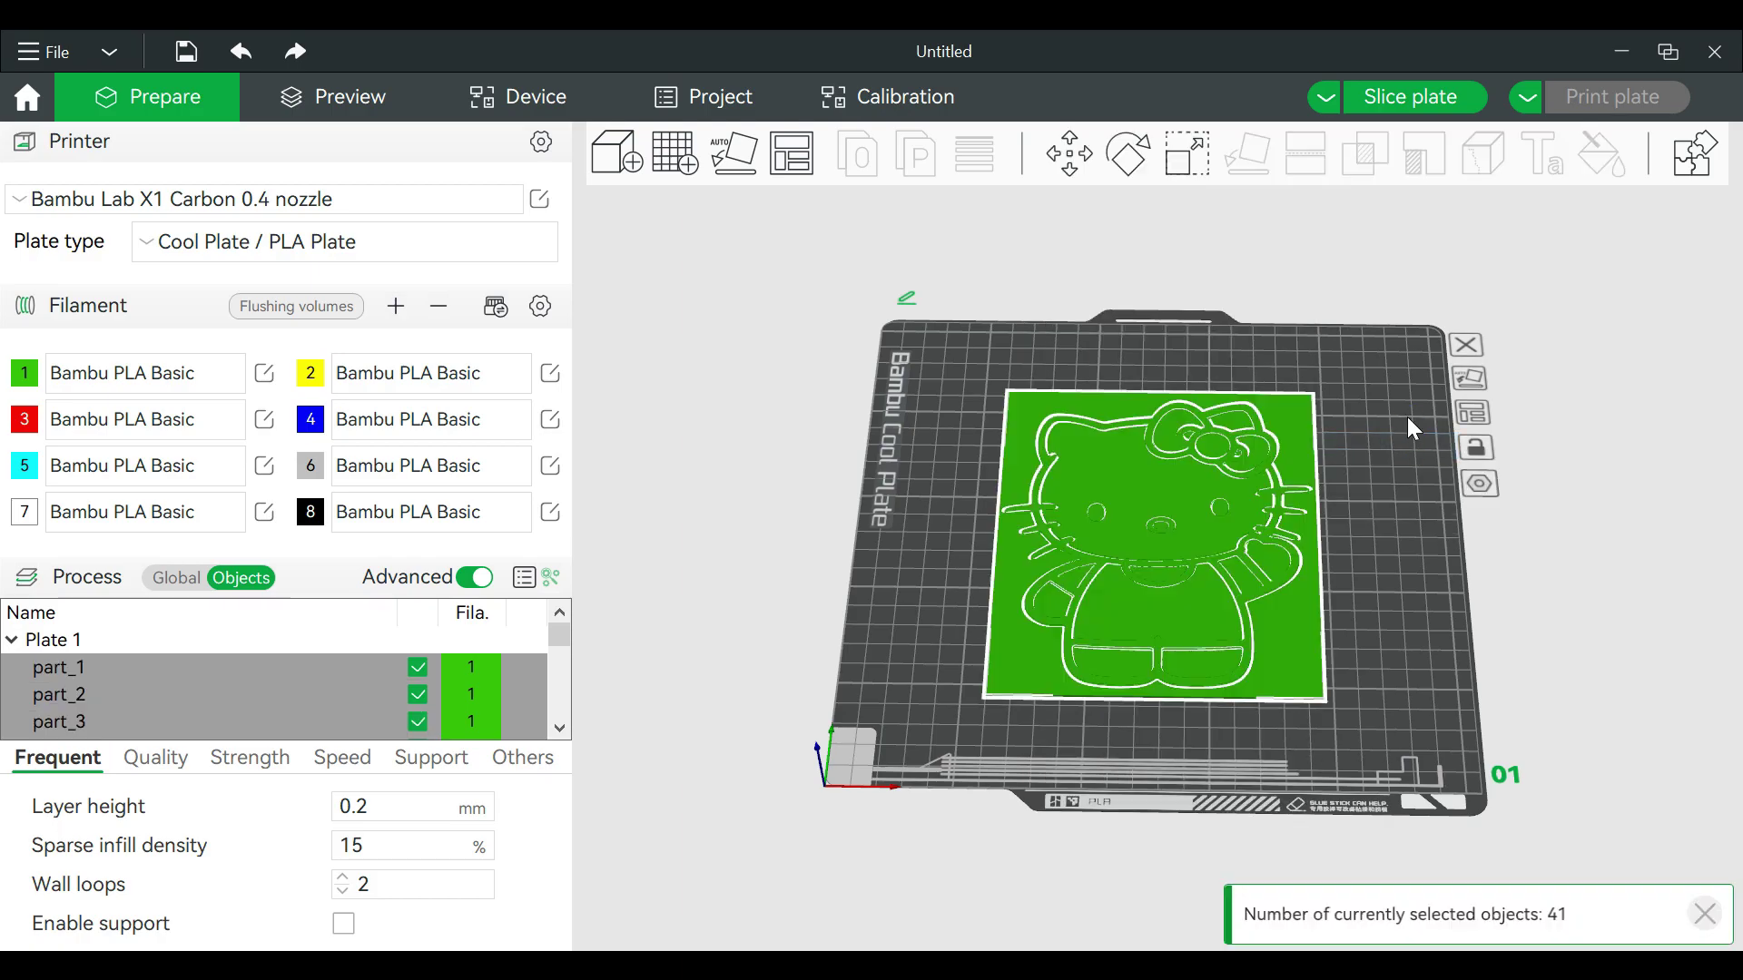
pyautogui.scroll(5, 1407, 427)
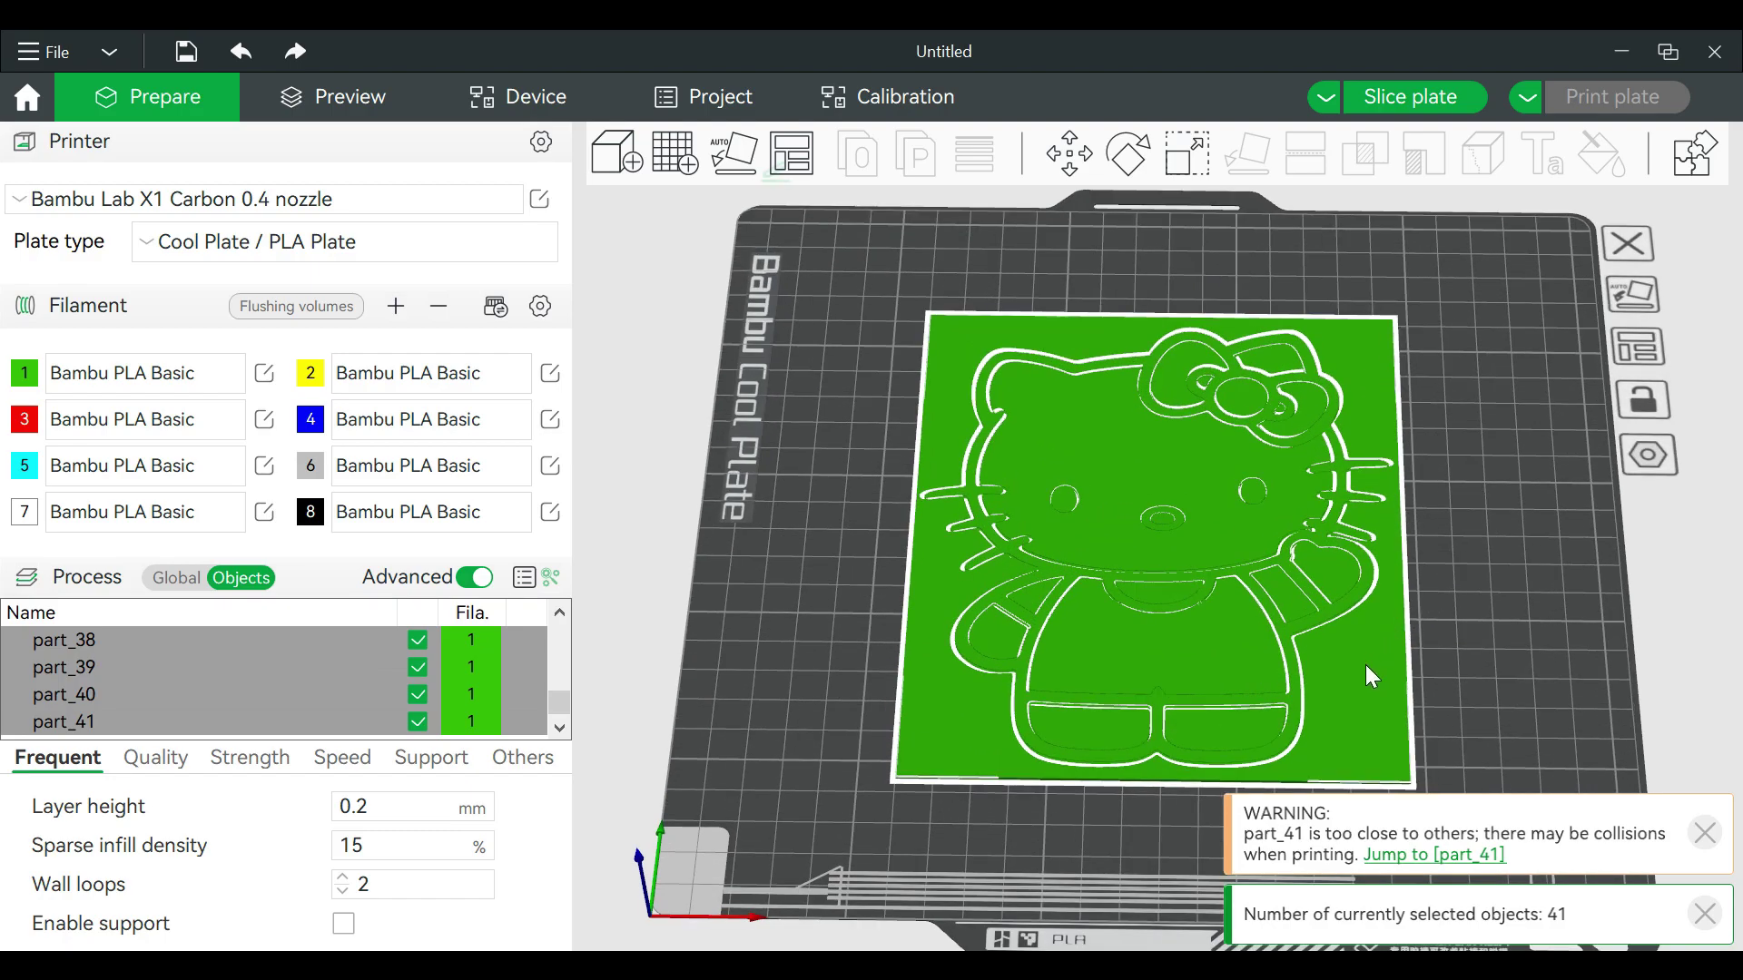
pyautogui.moveTo(1366, 666); pyautogui.dragTo(1380, 661)
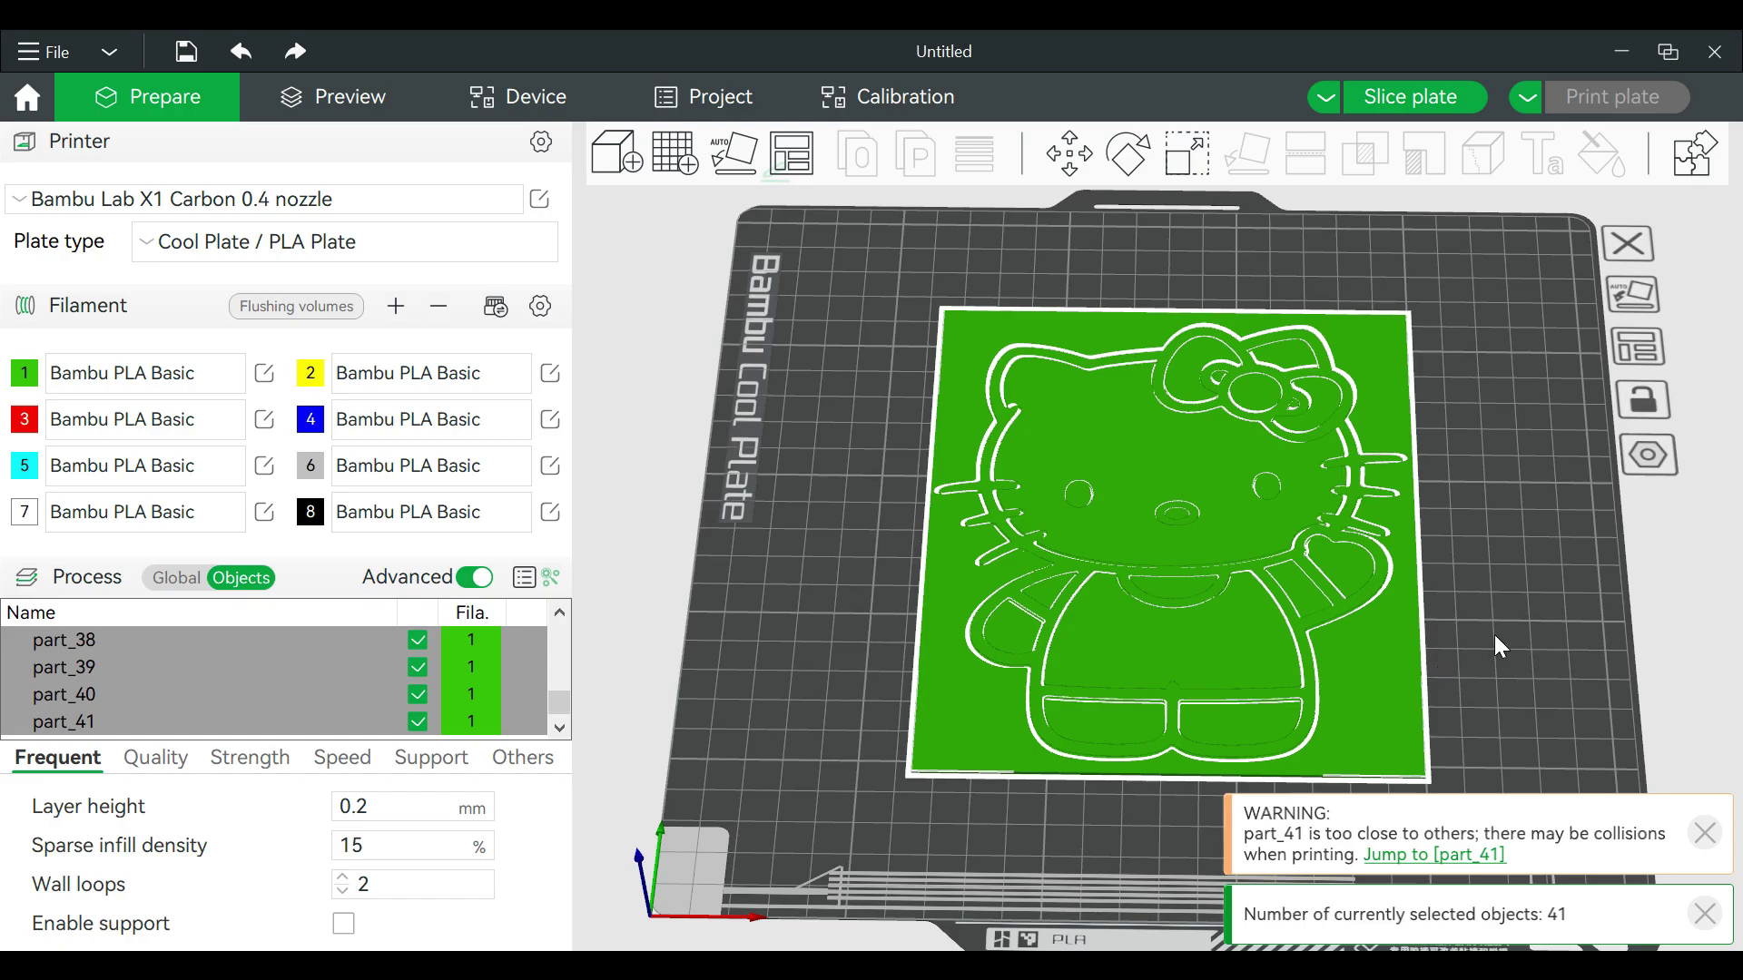
# Step: Delete the rectangular backing part_21 and box-select all remaining Hello Kitty pieces
pyautogui.click(1500, 646)
pyautogui.click(1394, 674)
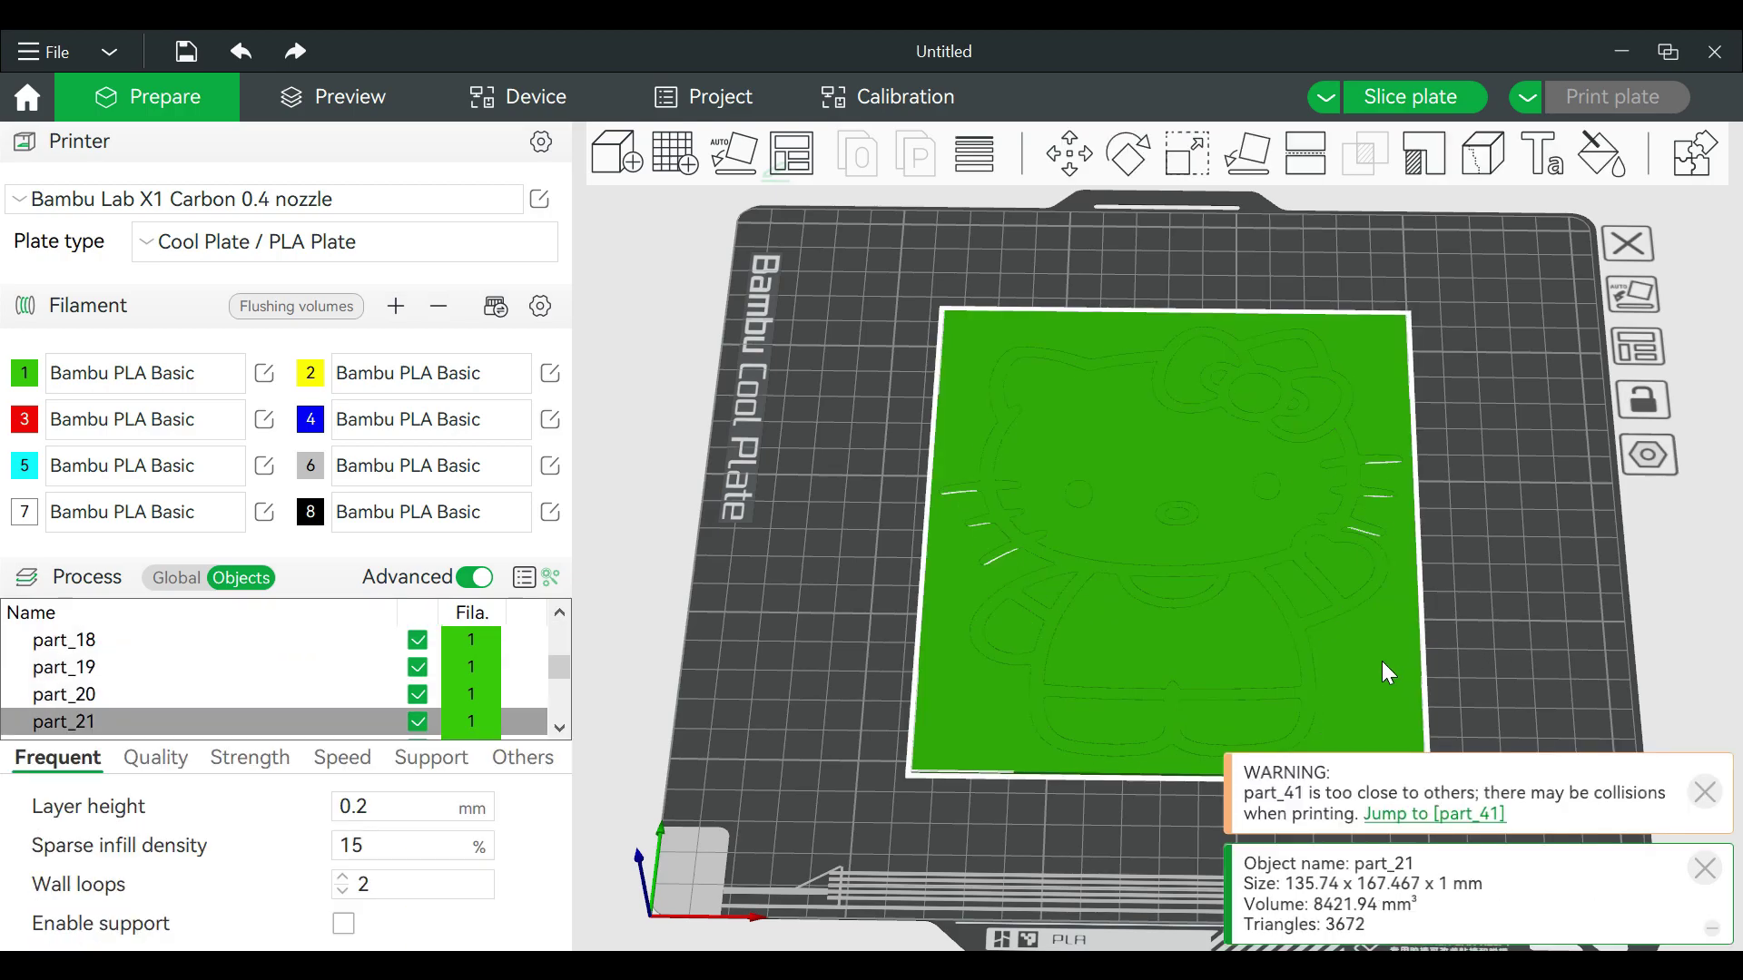
pyautogui.moveTo(1383, 662); pyautogui.dragTo(826, 613)
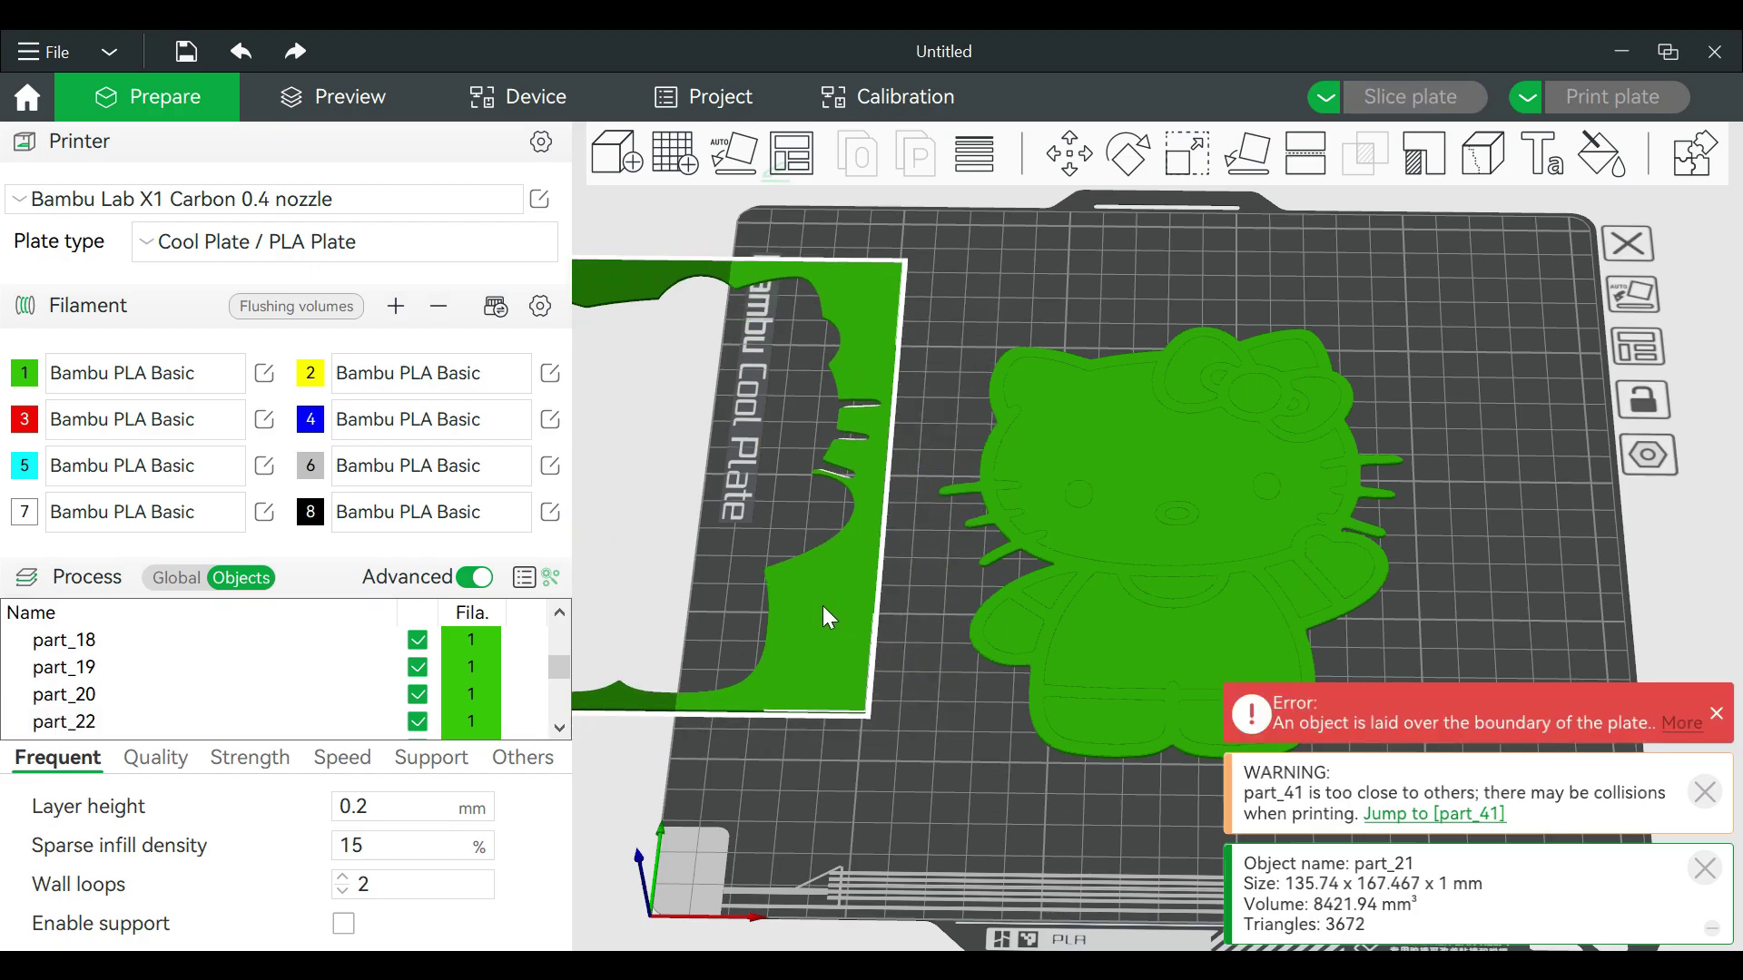
pyautogui.press('Delete')
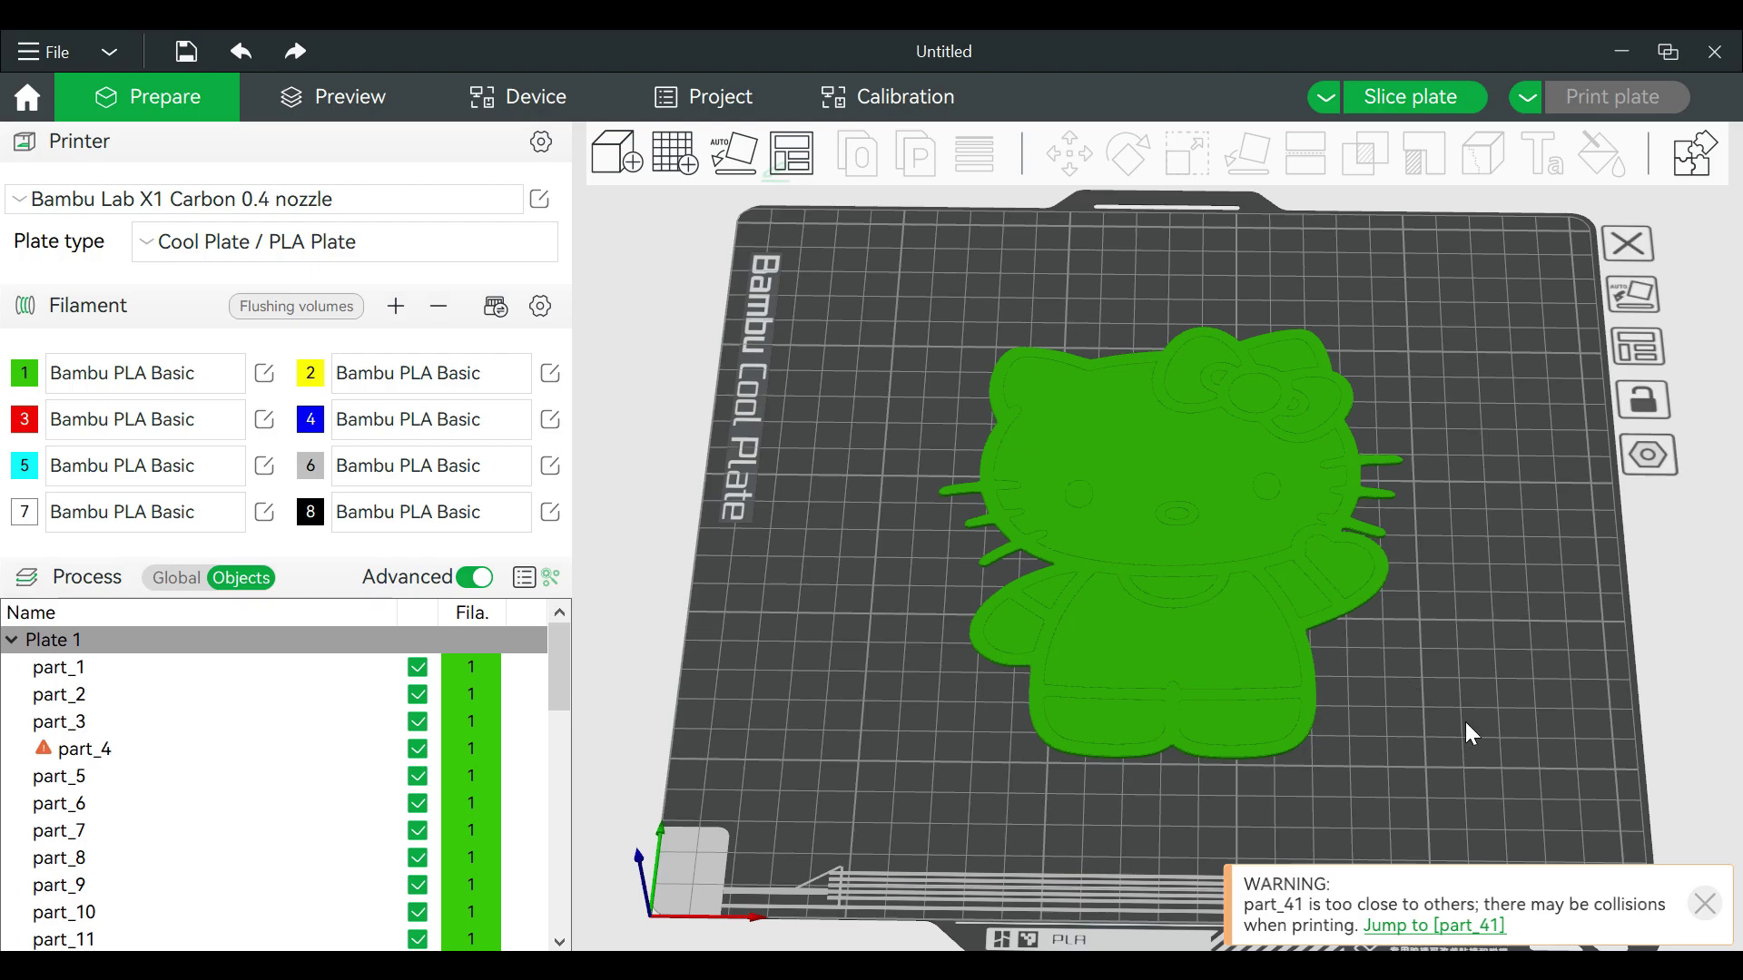
pyautogui.moveTo(1247, 716)
pyautogui.mouseDown()
pyautogui.moveTo(1412, 684)
pyautogui.moveTo(1430, 701)
pyautogui.moveTo(1253, 722)
pyautogui.mouseUp()
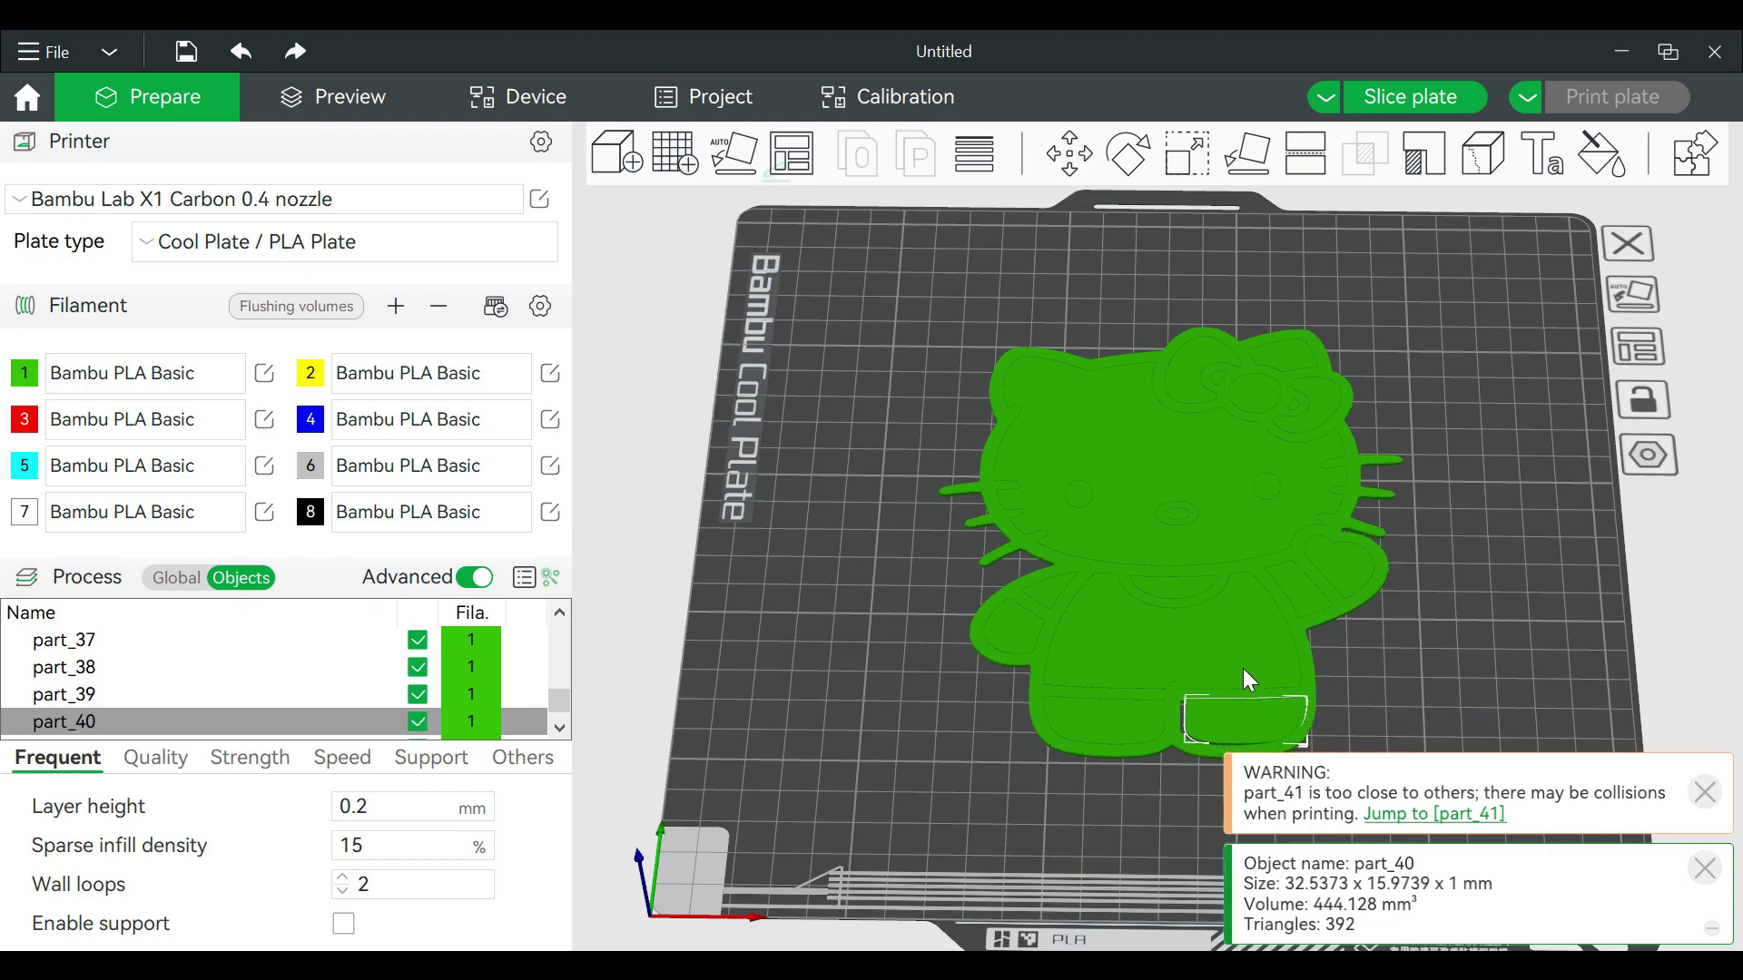
pyautogui.click(241, 52)
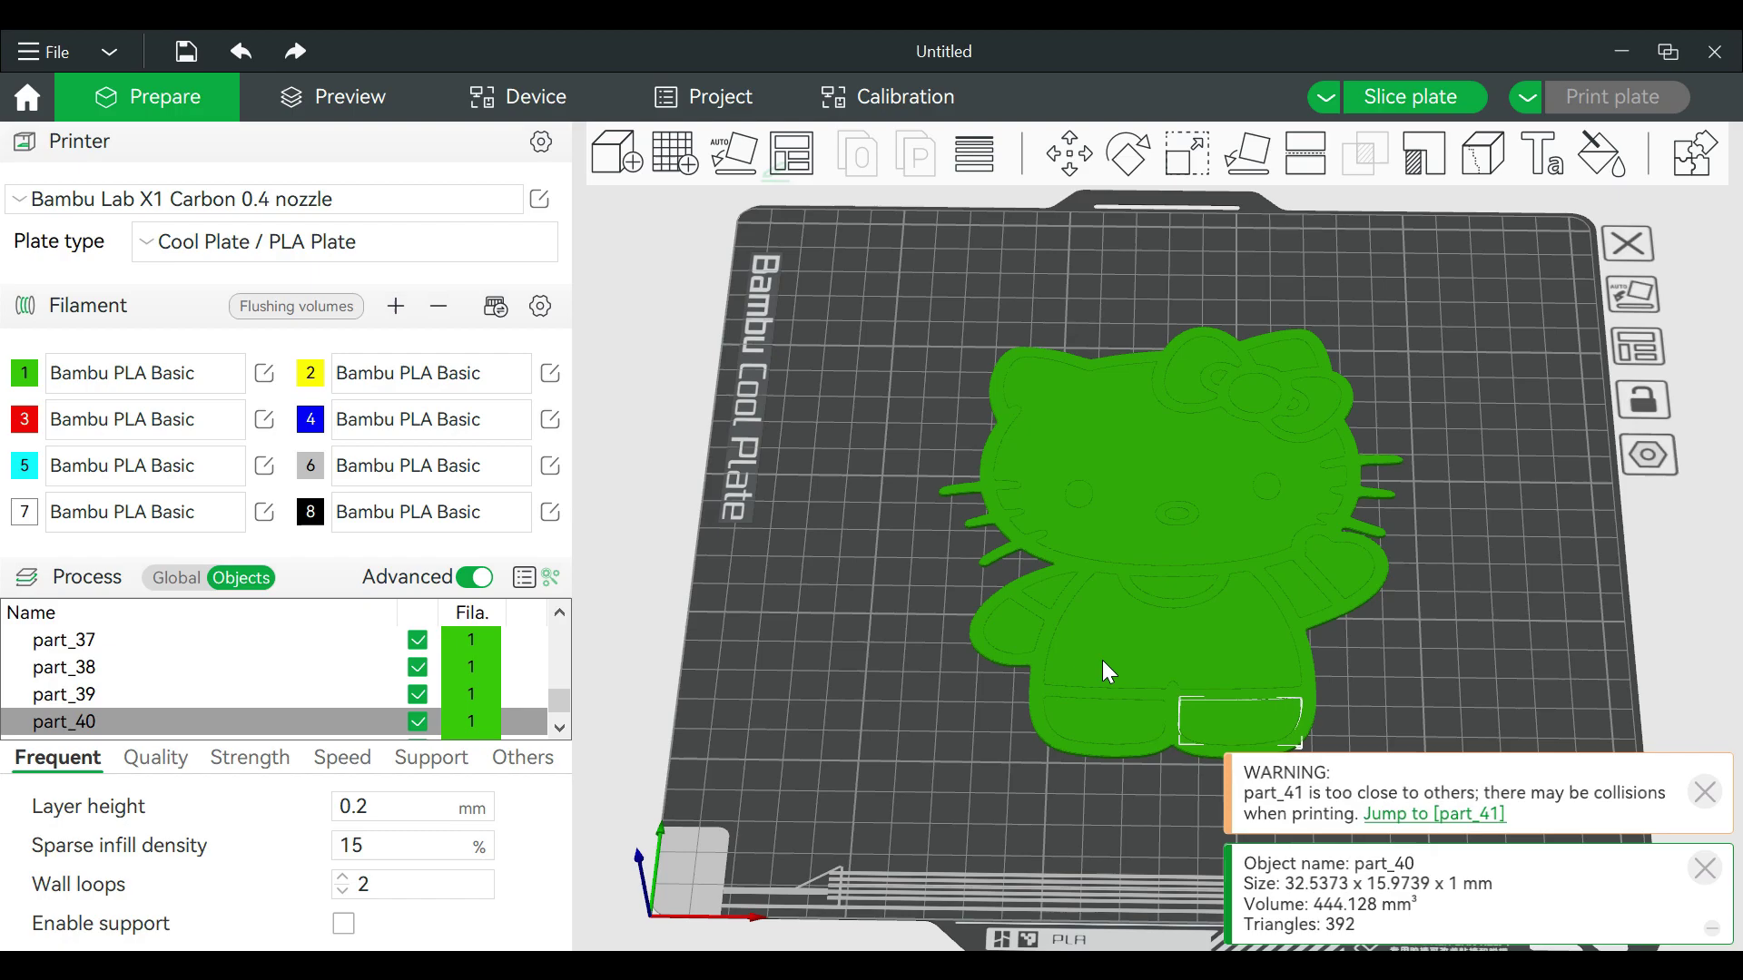
pyautogui.keyDown('shift'); pyautogui.moveTo(1485, 733); pyautogui.dragTo(842, 310); pyautogui.keyUp('shift')
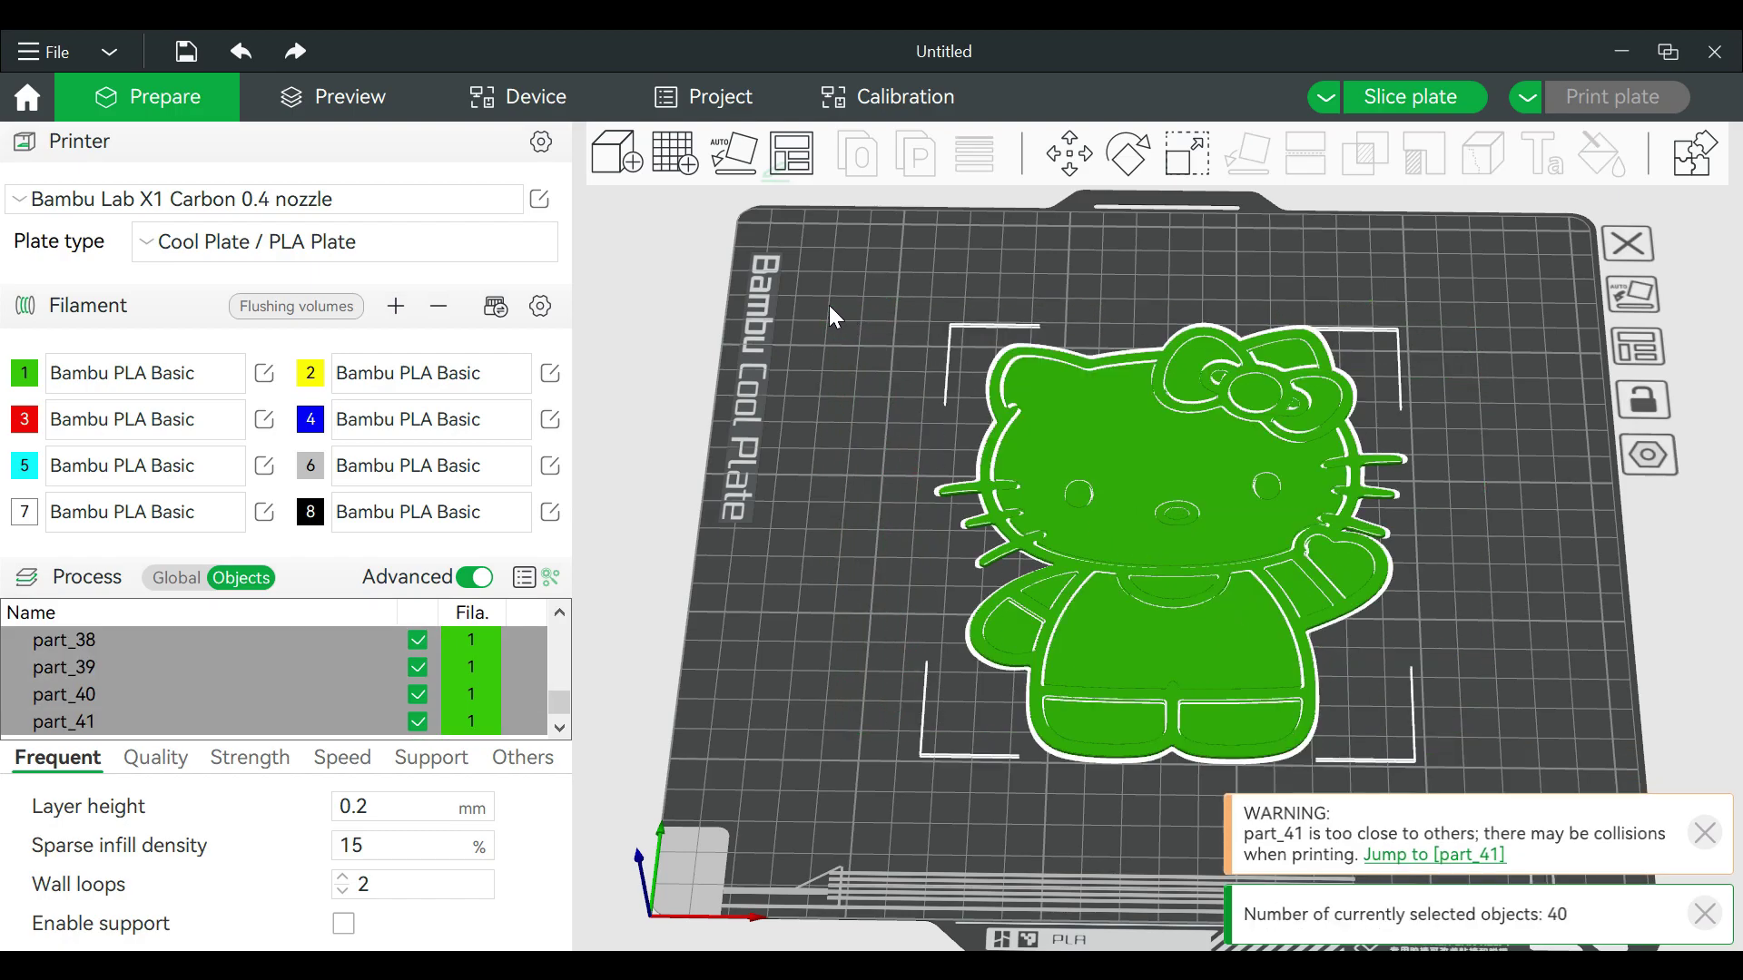
# Step: Assemble the selected pieces into one Assembly object and centre it on the plate
pyautogui.rightClick(1159, 467)
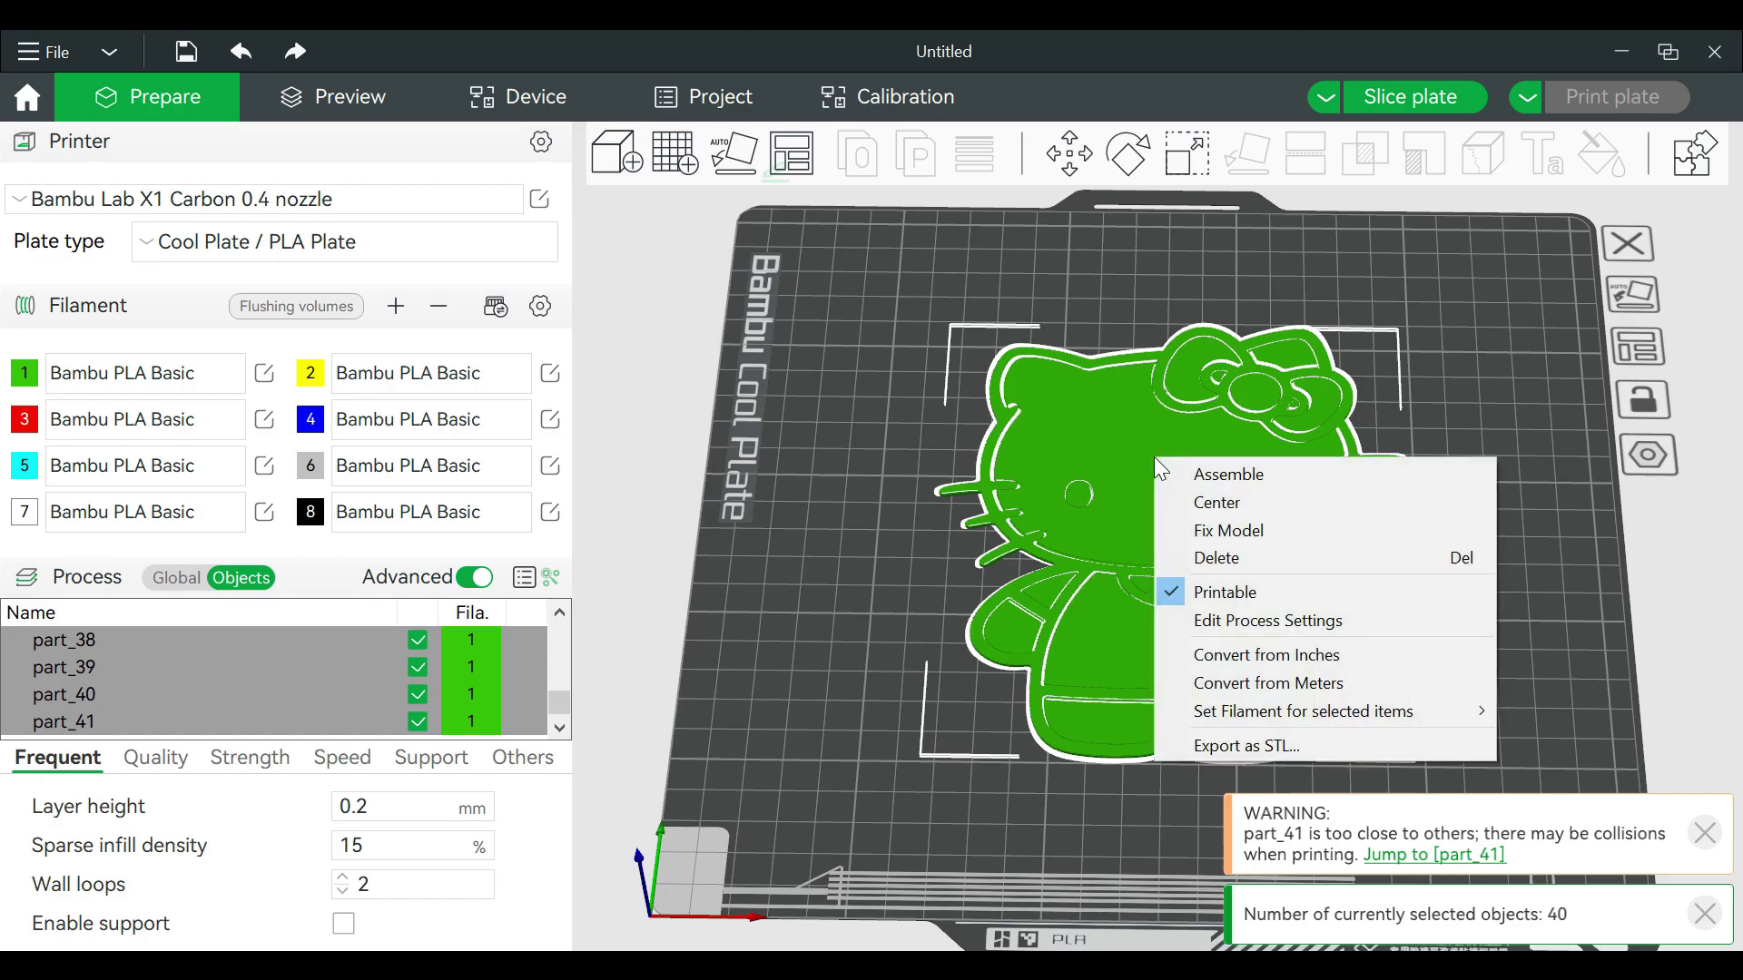
pyautogui.click(1233, 472)
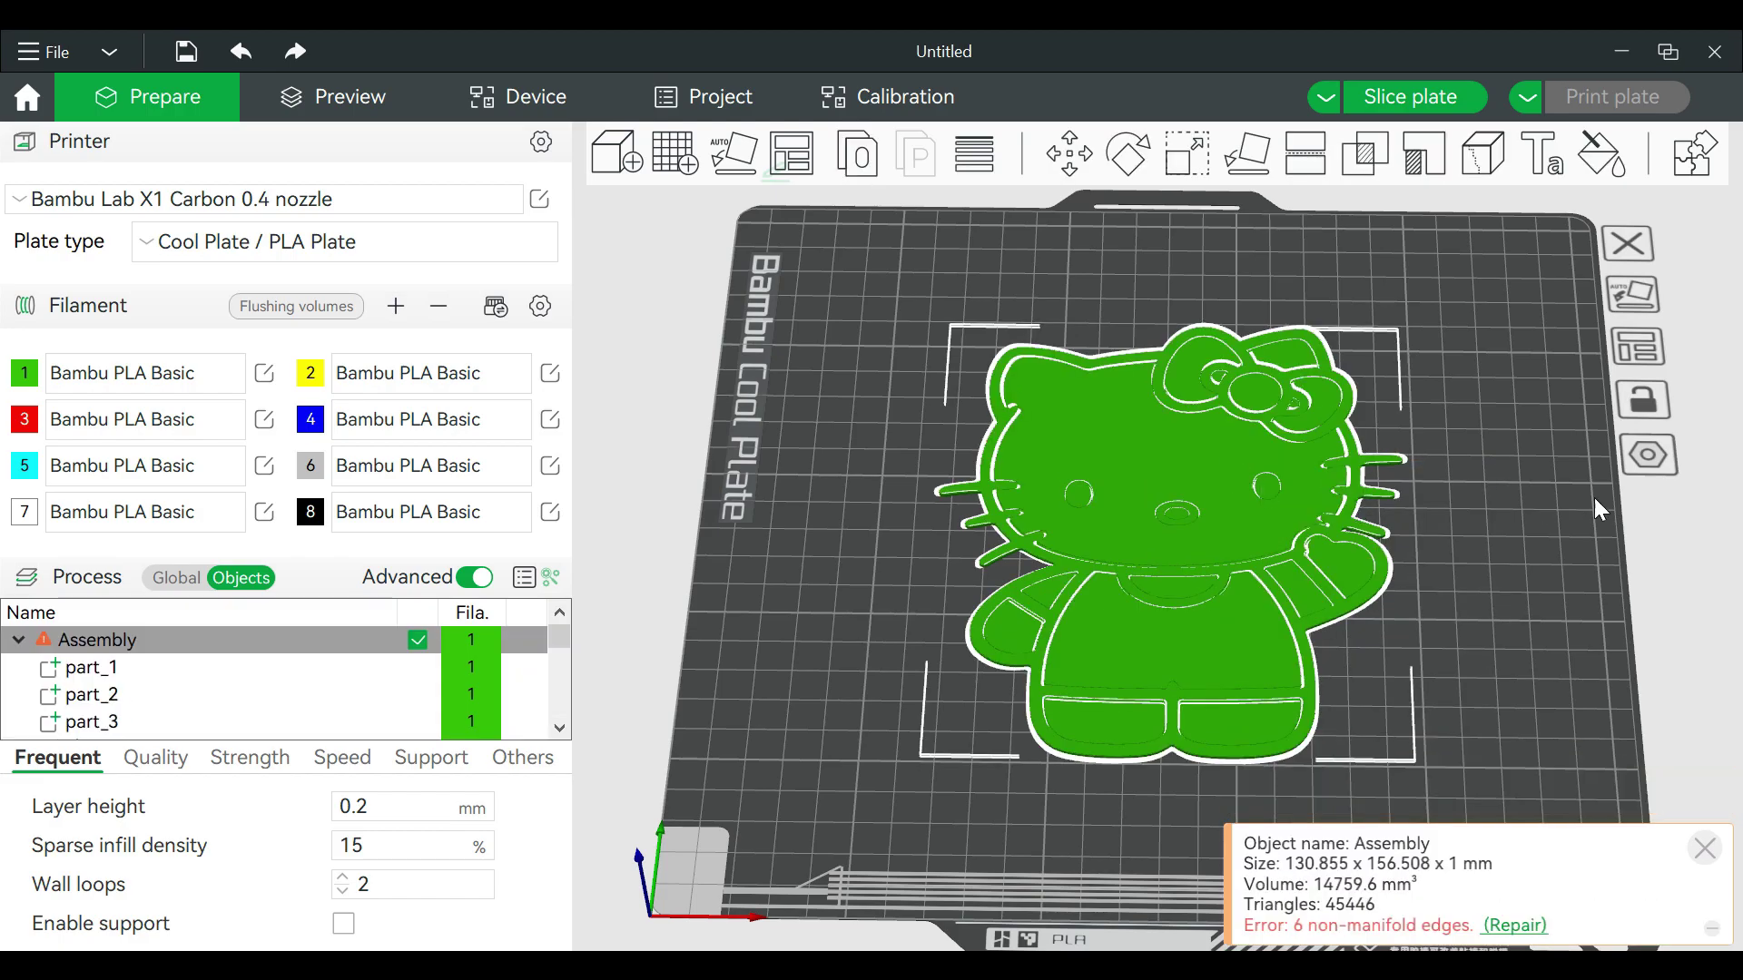
pyautogui.click(1542, 516)
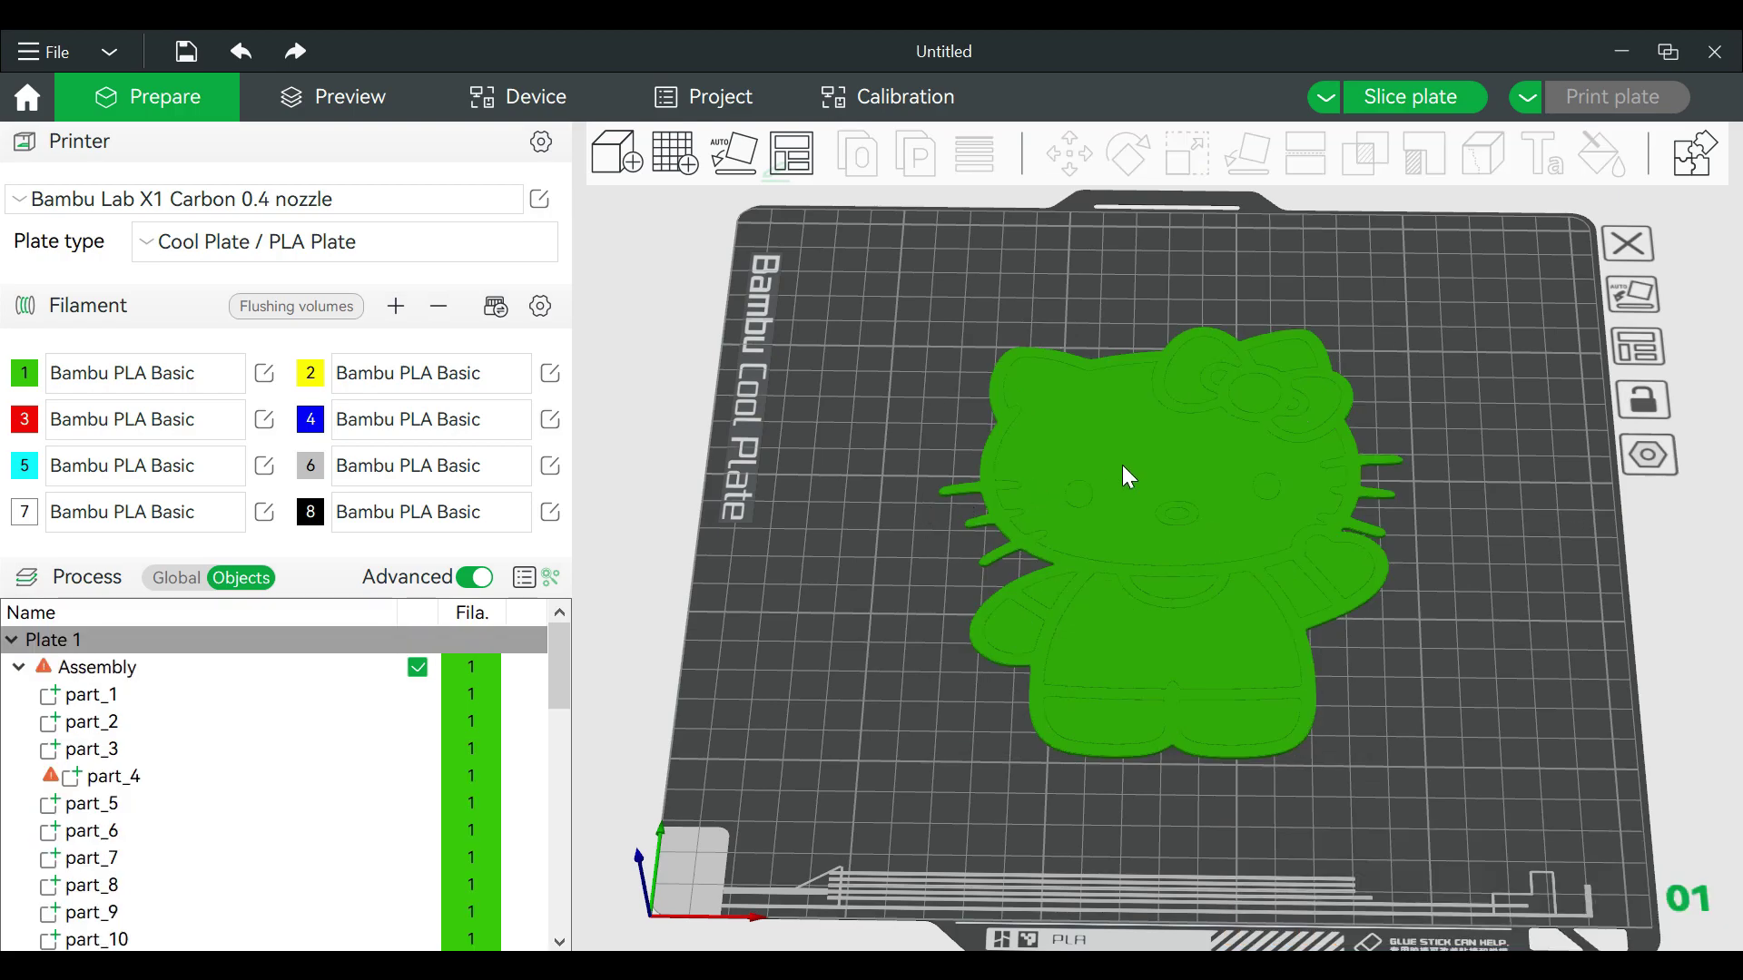
pyautogui.moveTo(1128, 470)
pyautogui.mouseDown()
pyautogui.moveTo(1218, 376)
pyautogui.moveTo(1000, 455)
pyautogui.moveTo(1109, 423)
pyautogui.moveTo(1137, 445)
pyautogui.mouseUp()
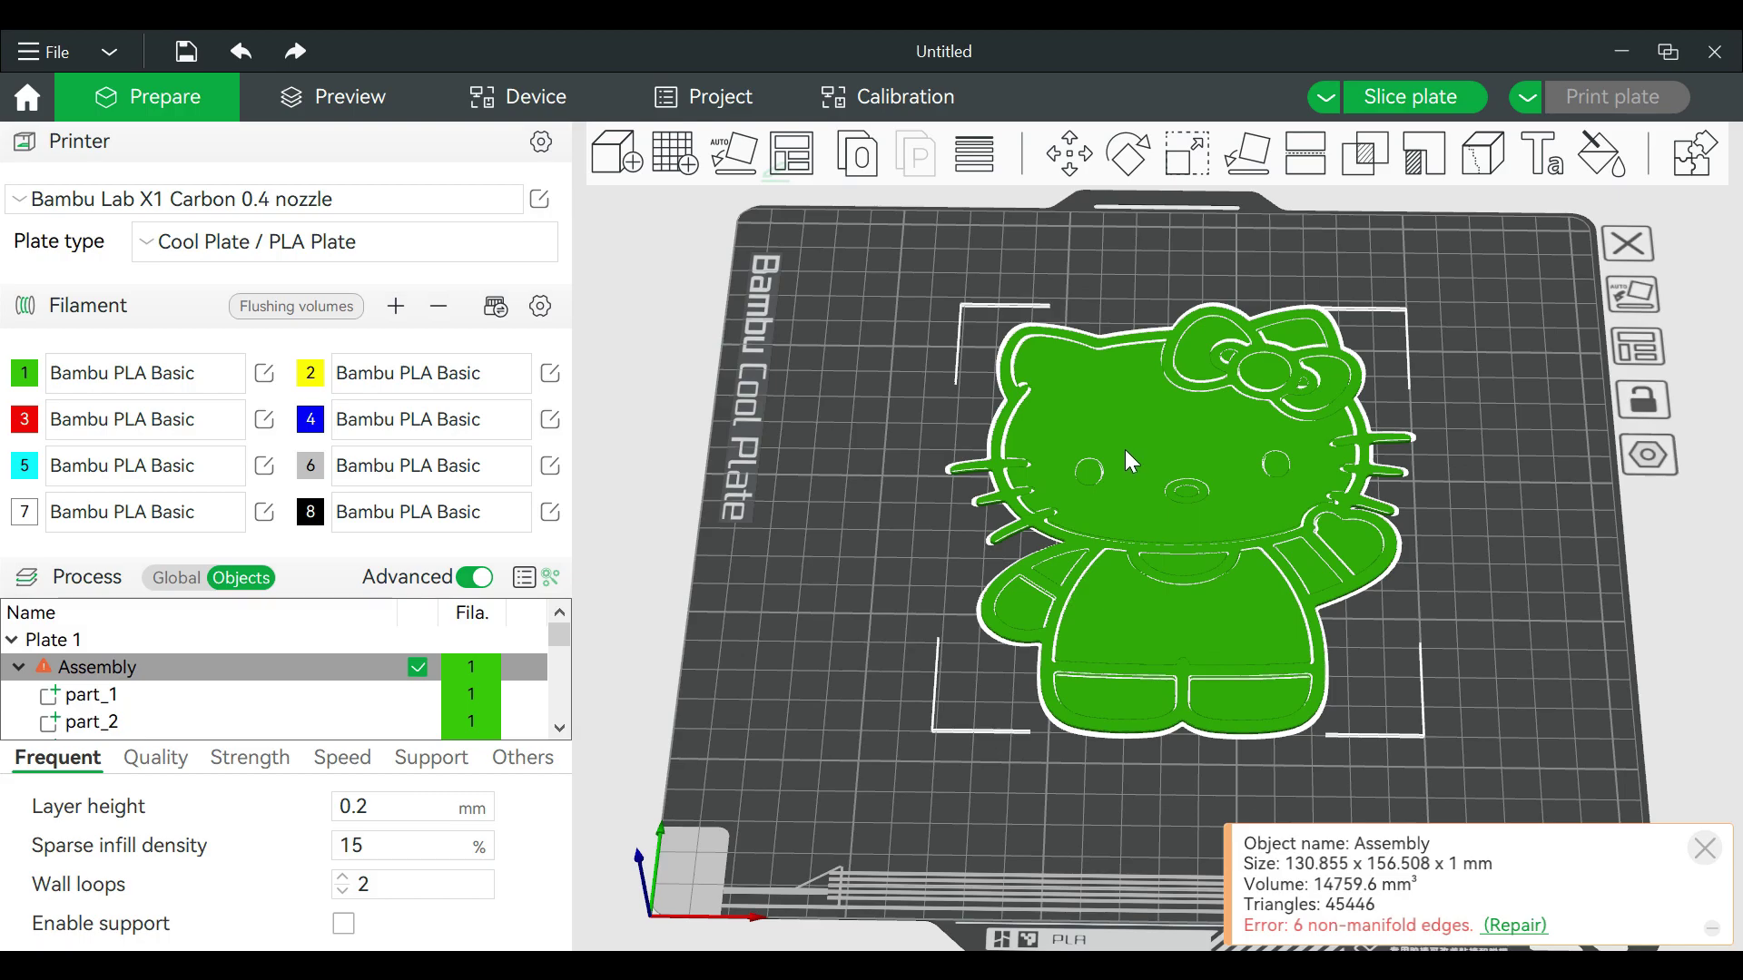
pyautogui.rightClick(1146, 465)
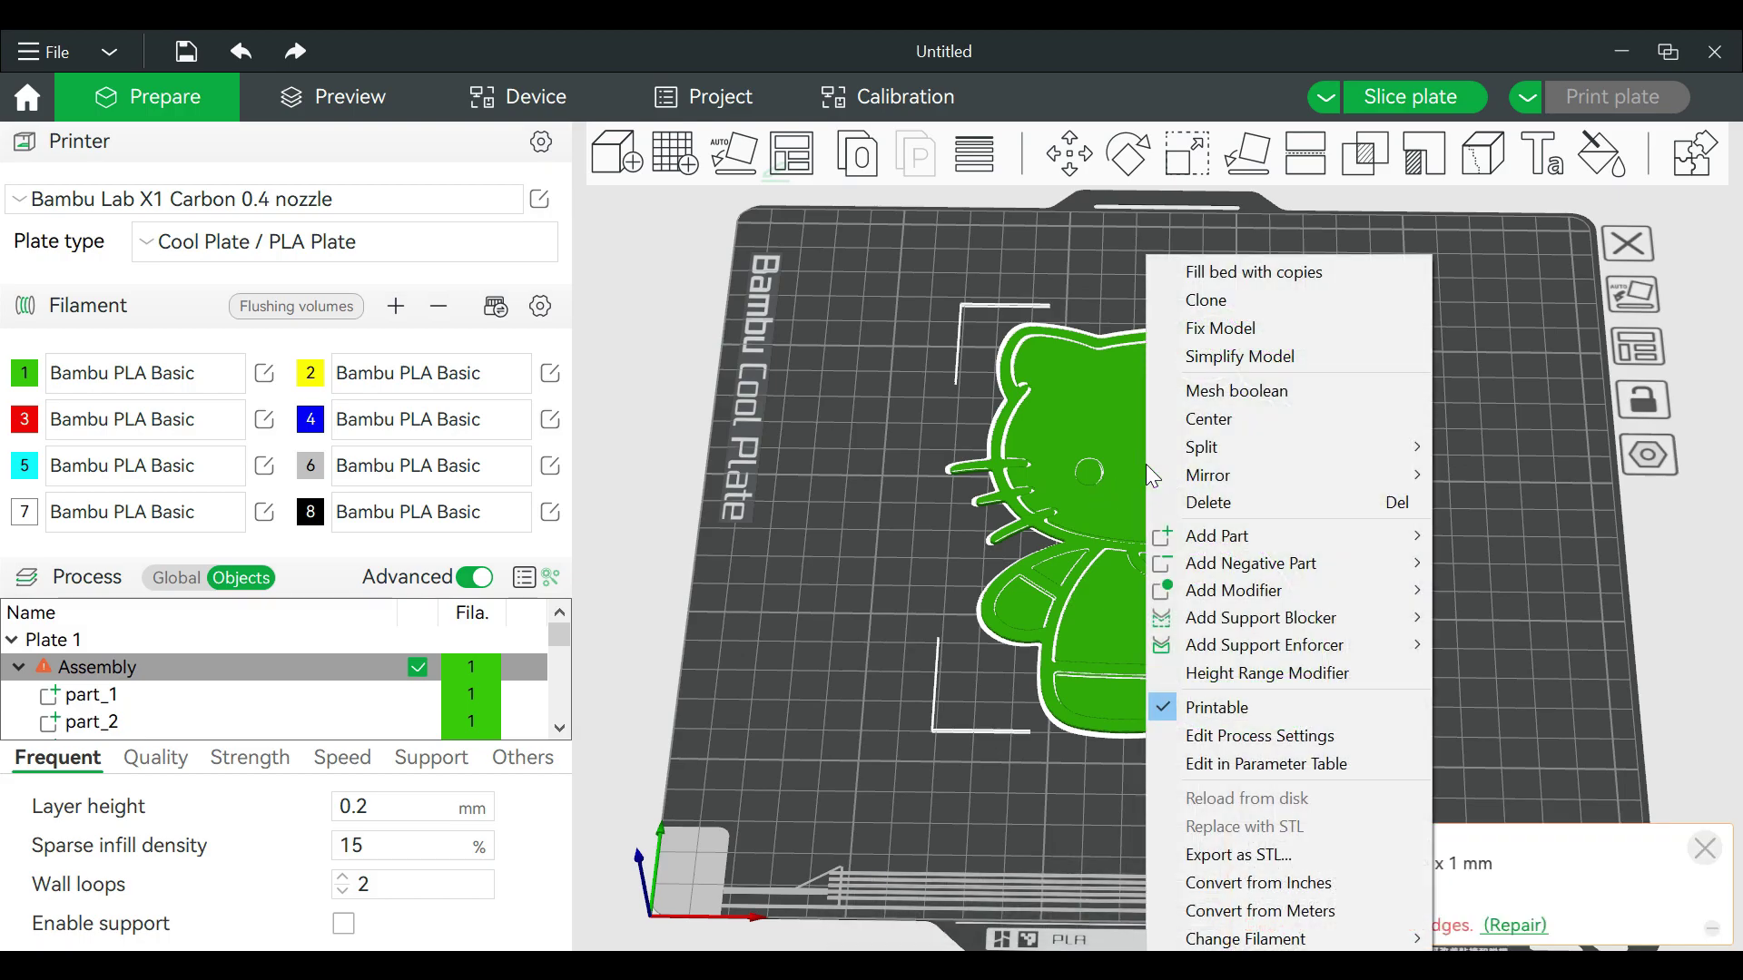
pyautogui.click(1203, 420)
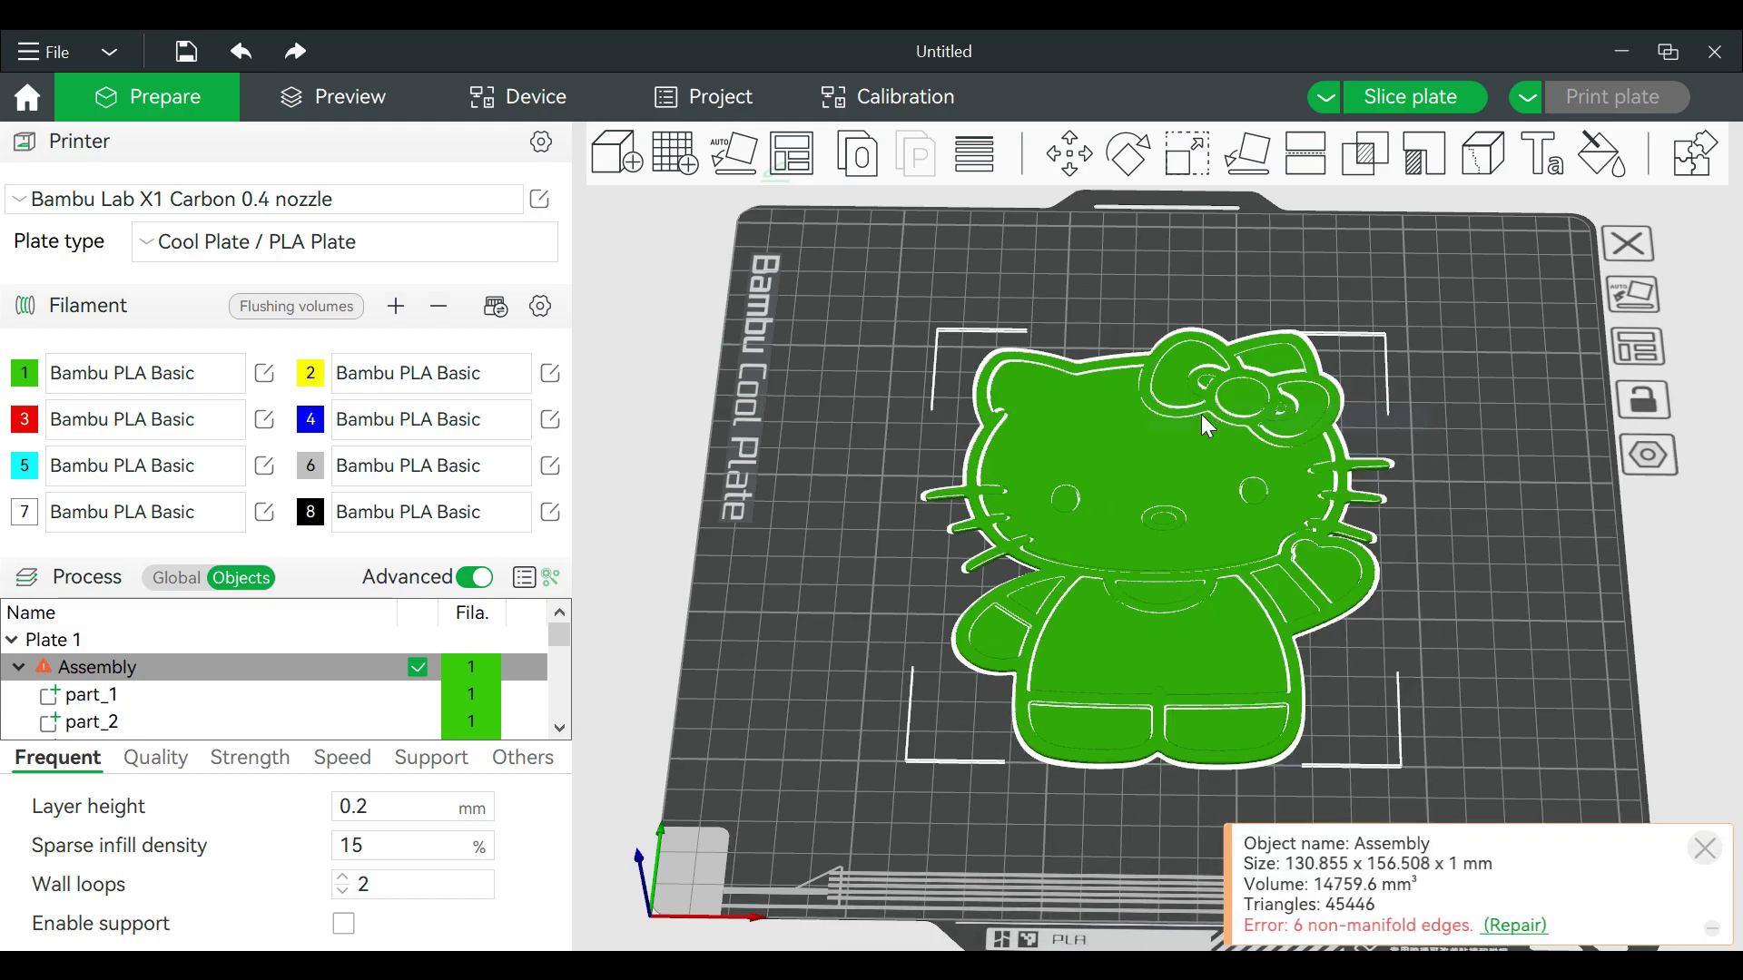
pyautogui.click(1462, 467)
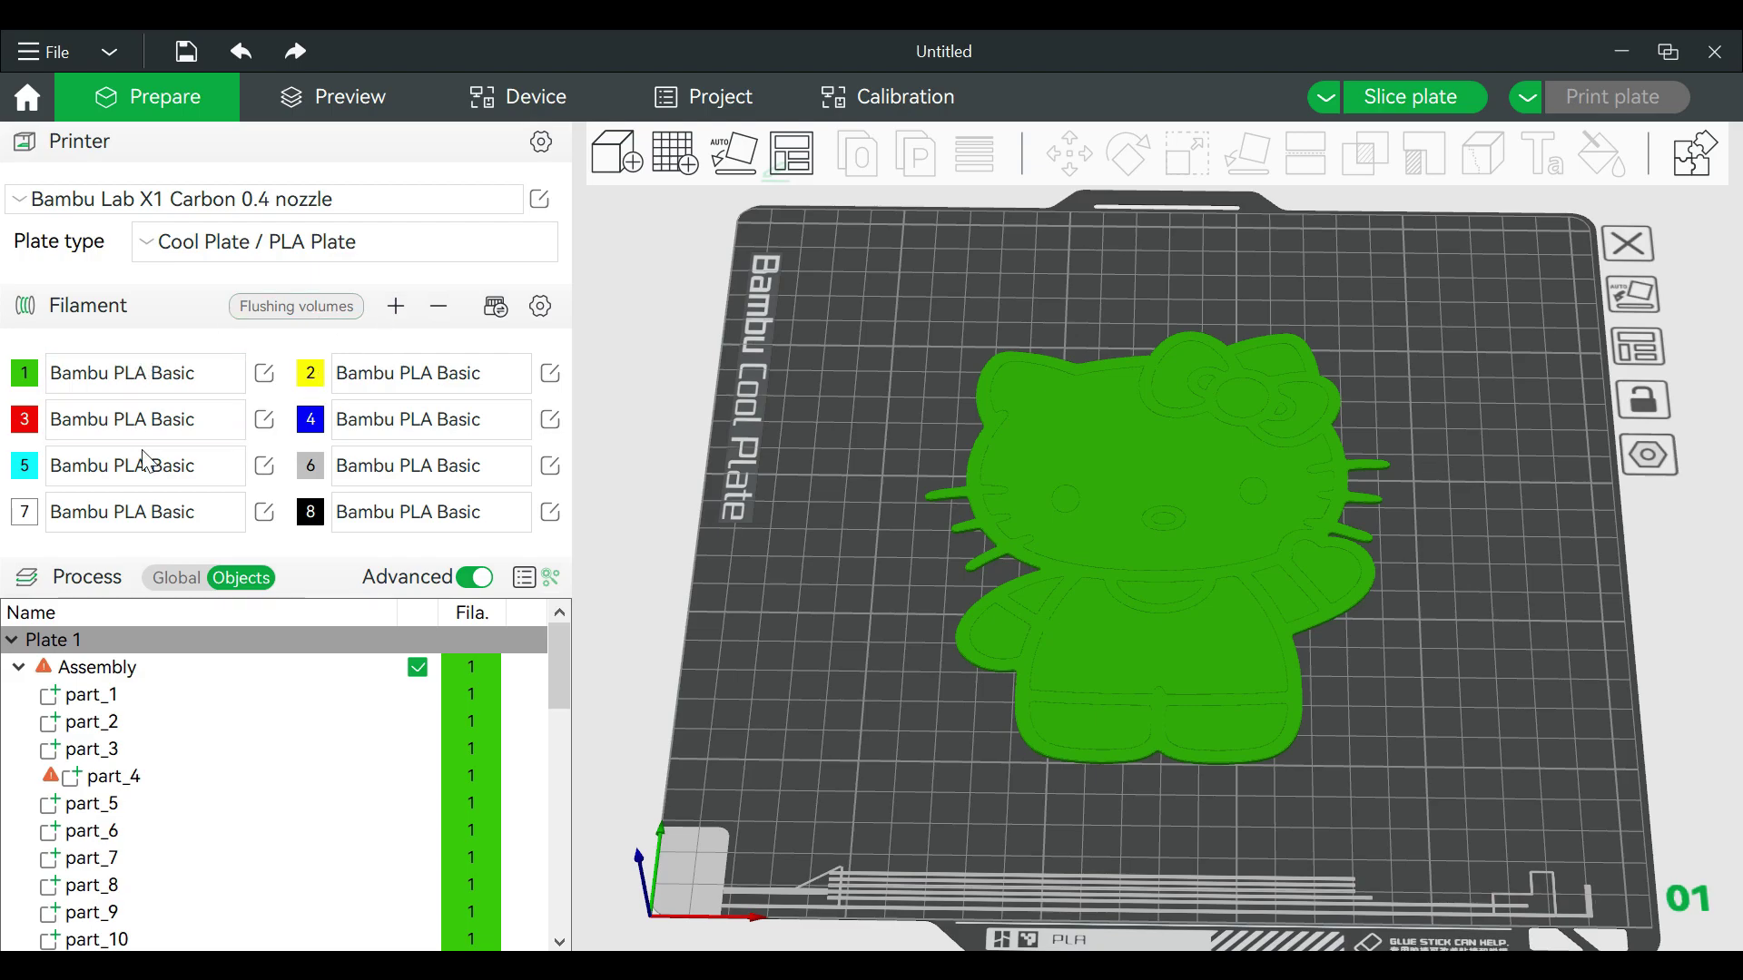
# Step: Sync filaments with the AMS down to five slots, then inspect parts 1-5 and select Assembly
pyautogui.click(495, 308)
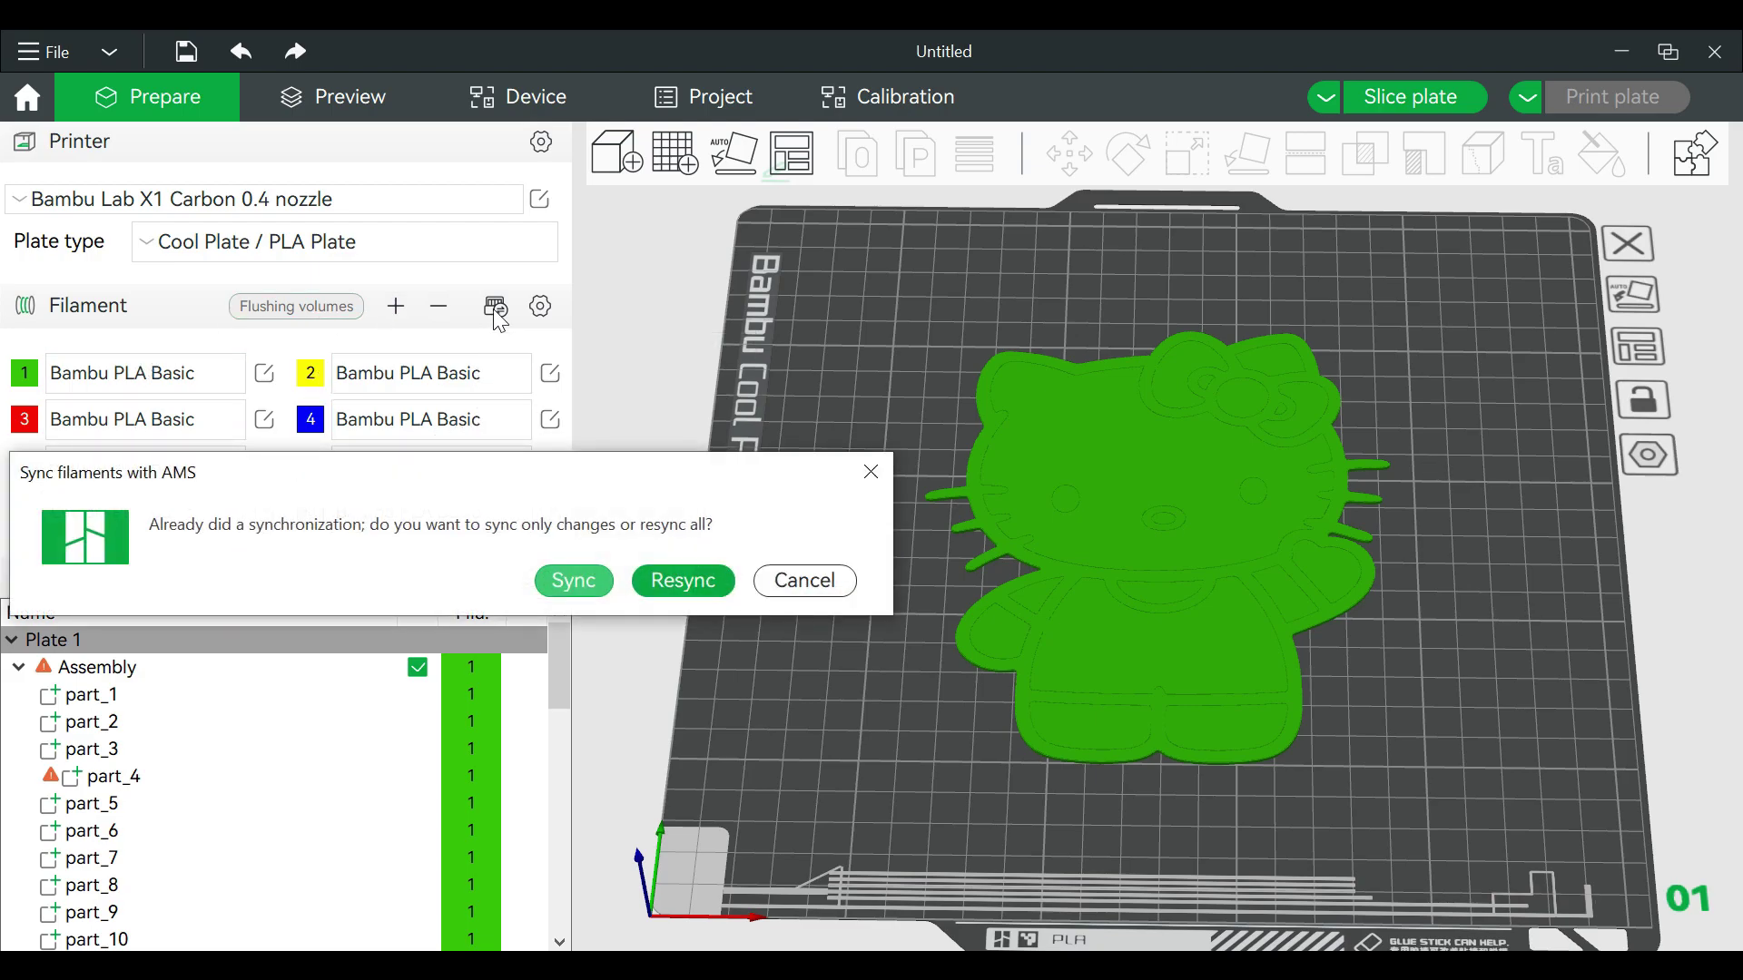
pyautogui.click(575, 581)
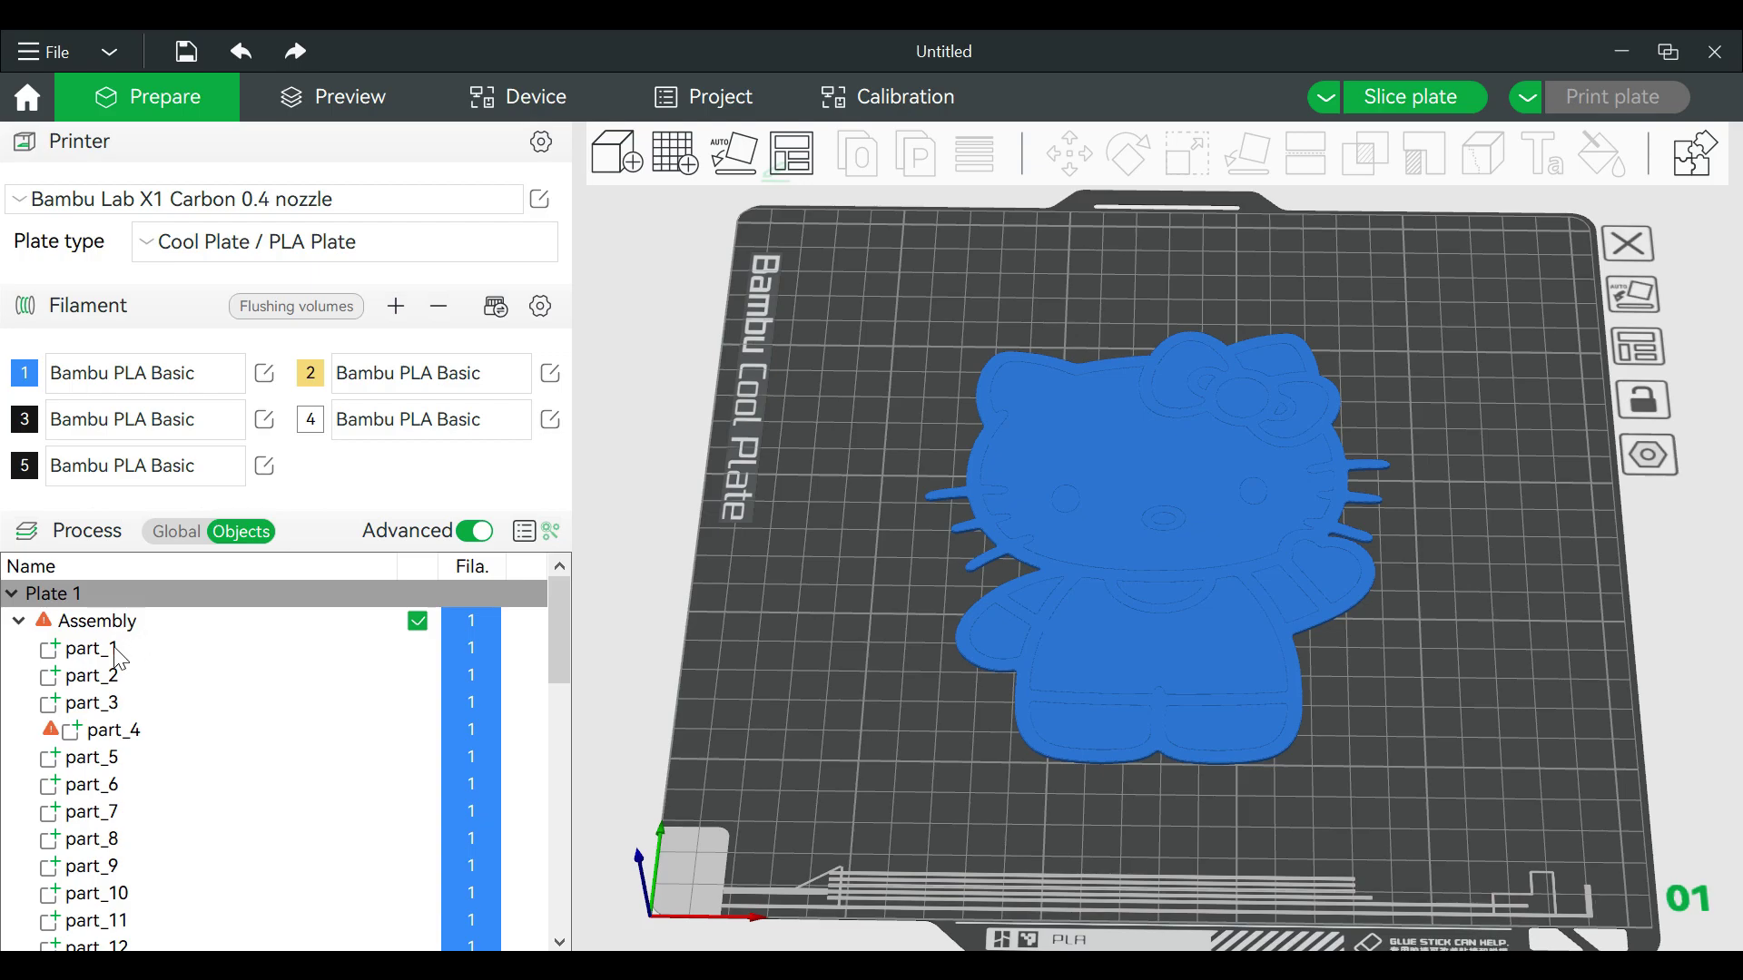
pyautogui.click(117, 650)
pyautogui.click(115, 676)
pyautogui.scroll(-1, 391, 667)
pyautogui.click(422, 652)
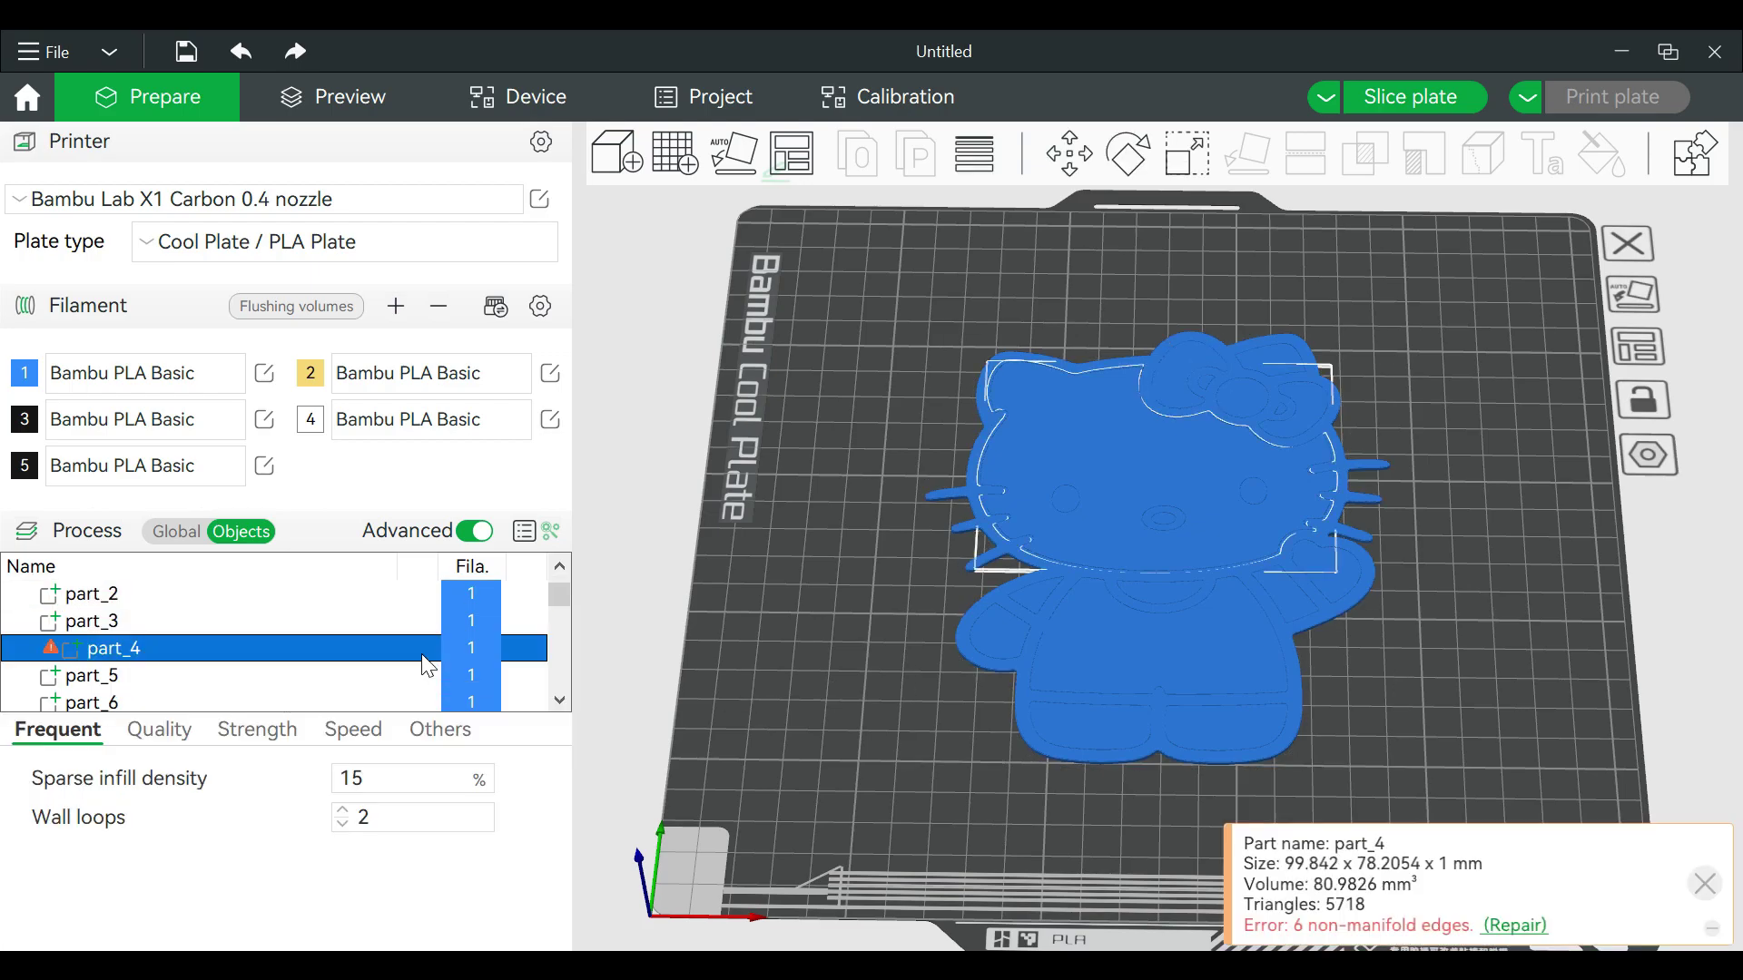
pyautogui.click(428, 676)
pyautogui.click(452, 625)
pyautogui.scroll(1, 461, 646)
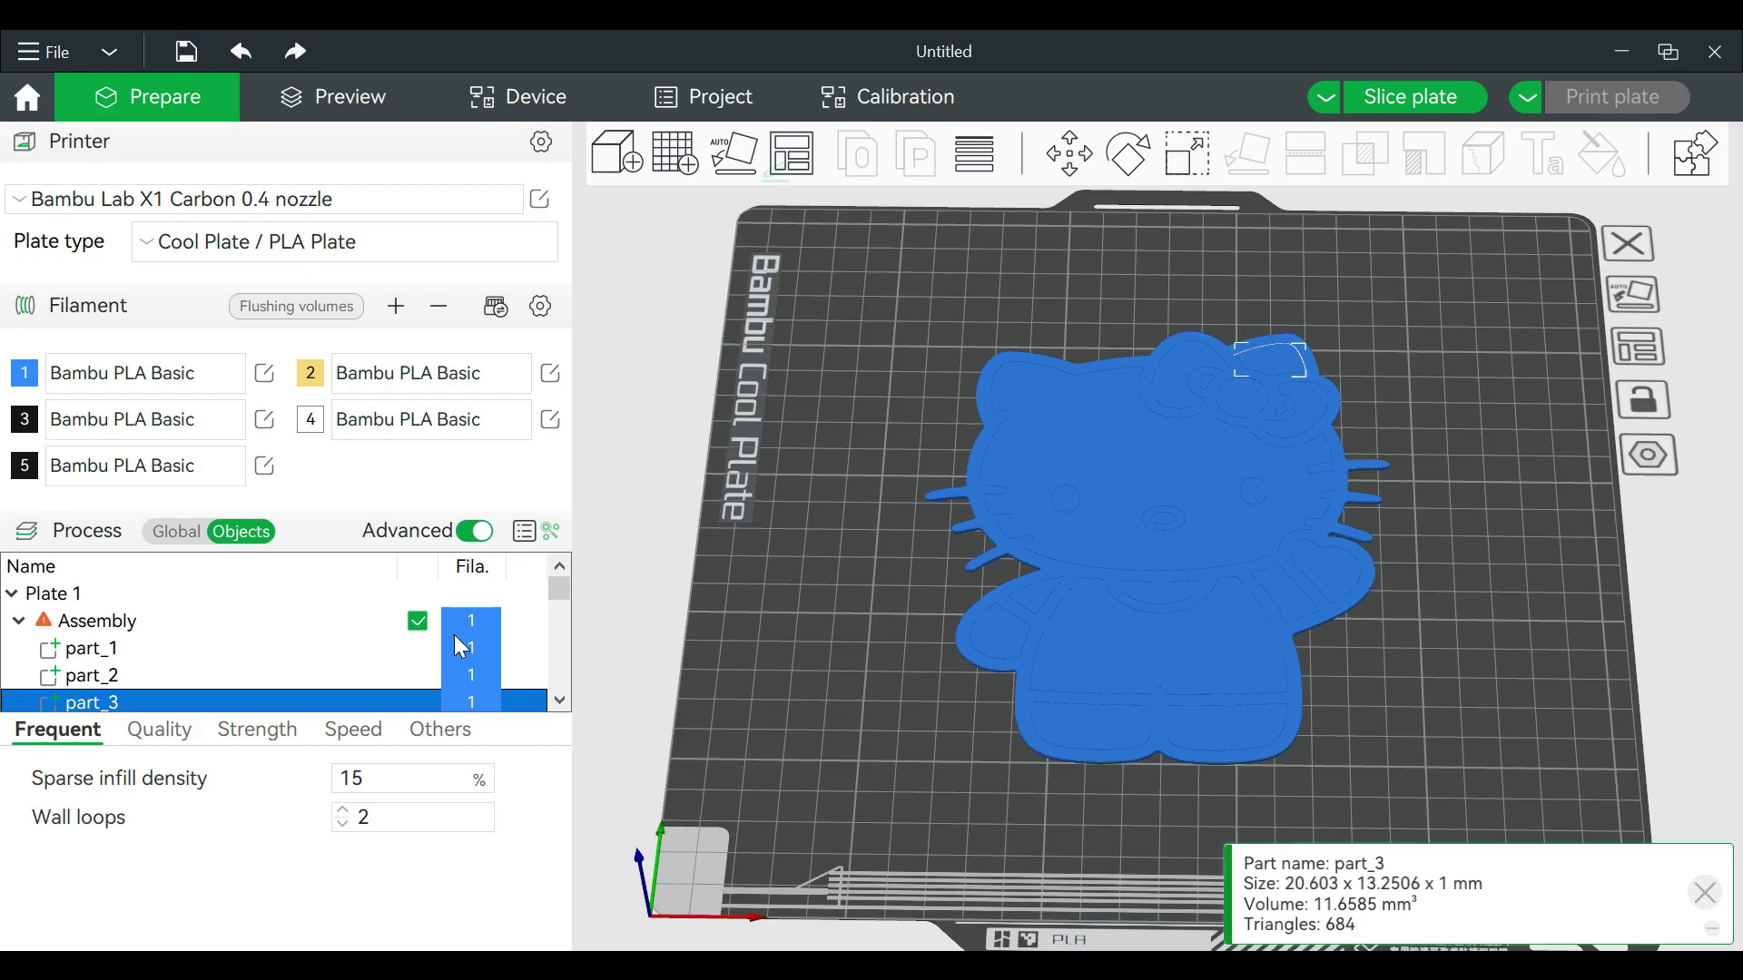
pyautogui.click(128, 624)
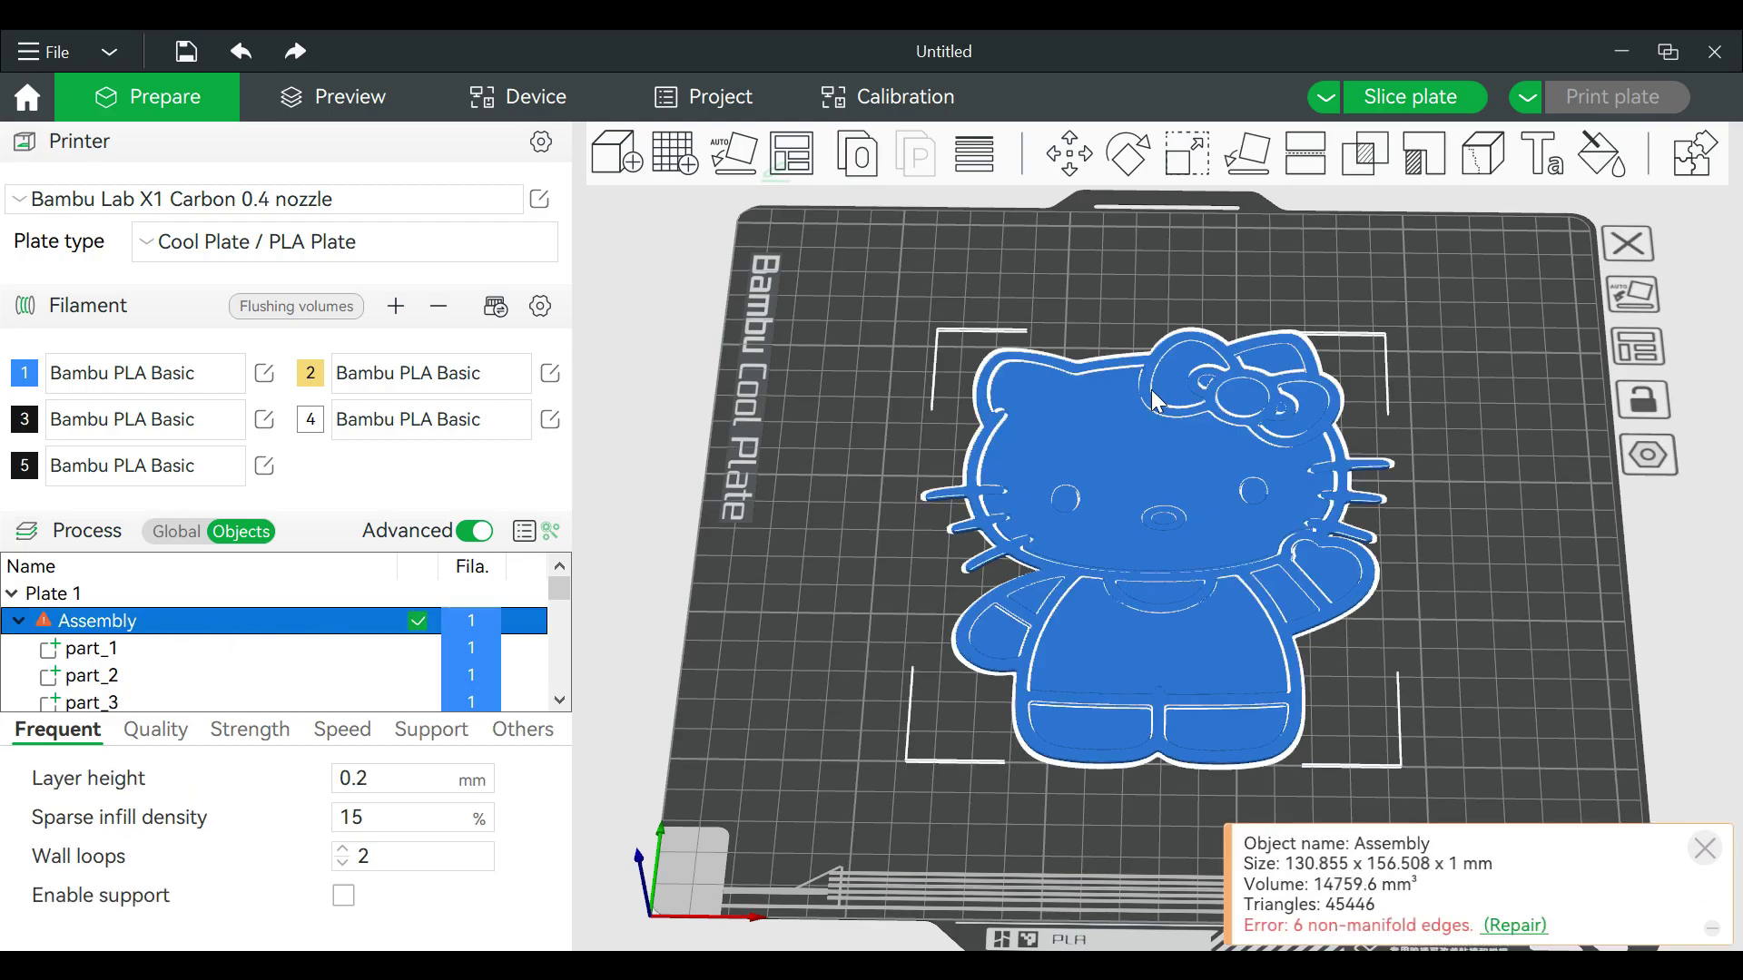
# Step: Assign filament 3 to the whole Hello Kitty Assembly so it turns black
pyautogui.rightClick(474, 621)
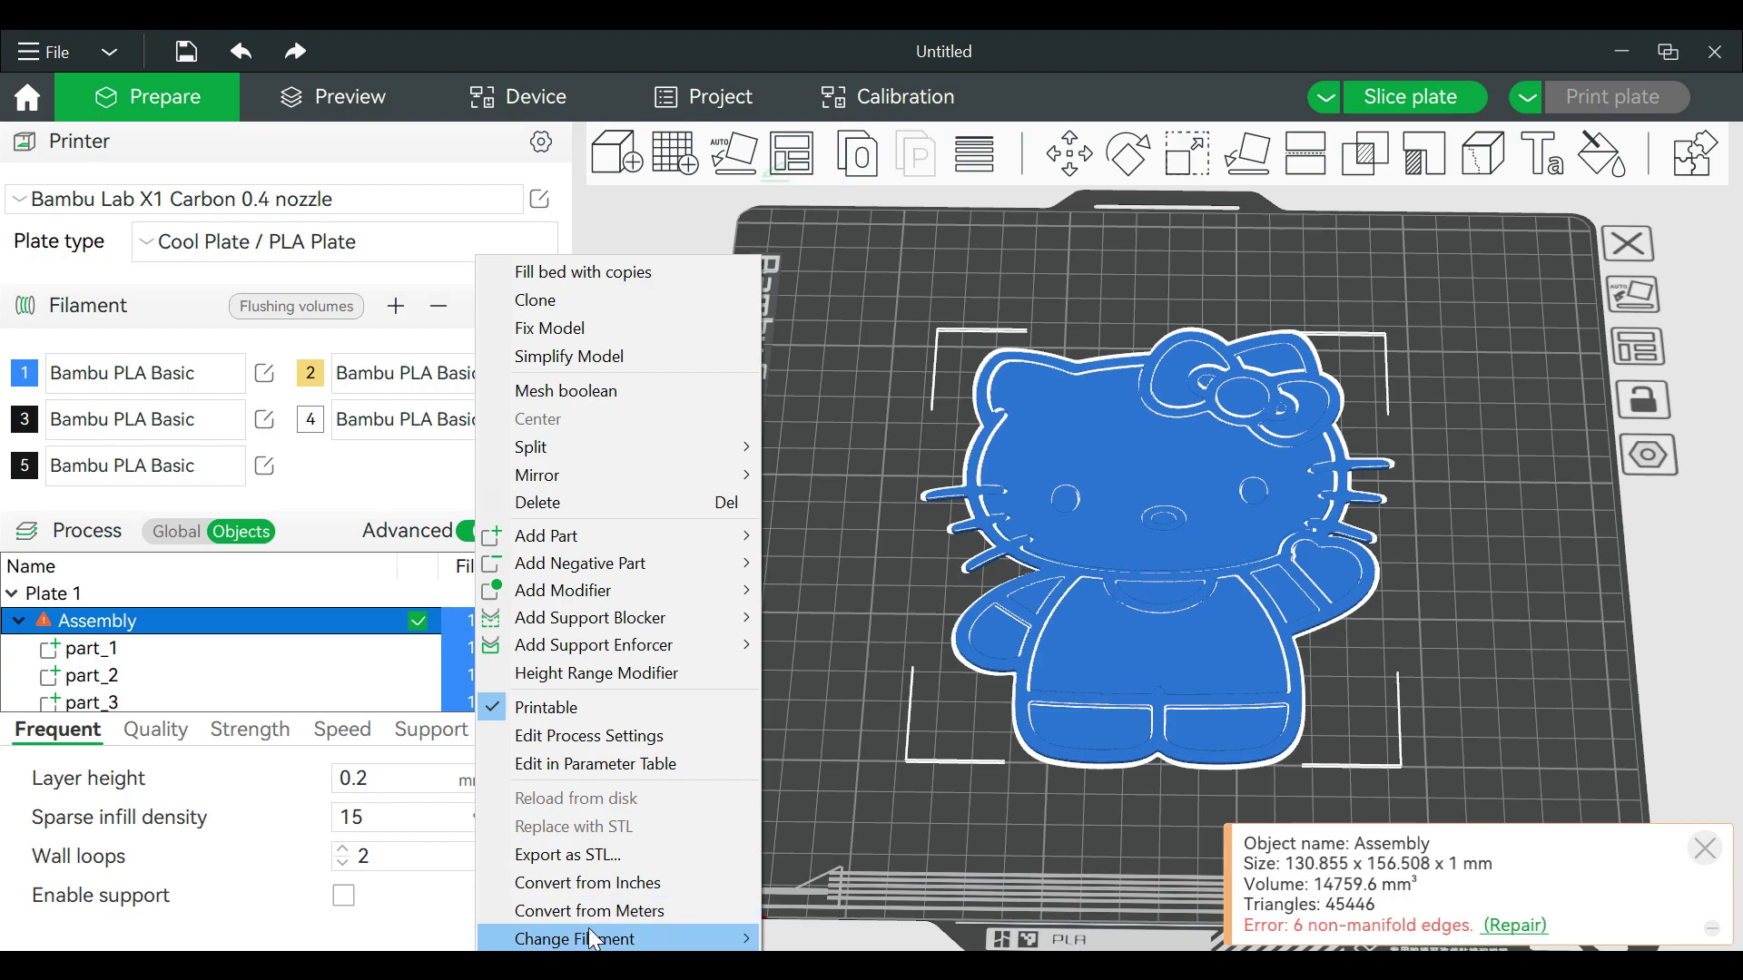
pyautogui.moveTo(593, 940)
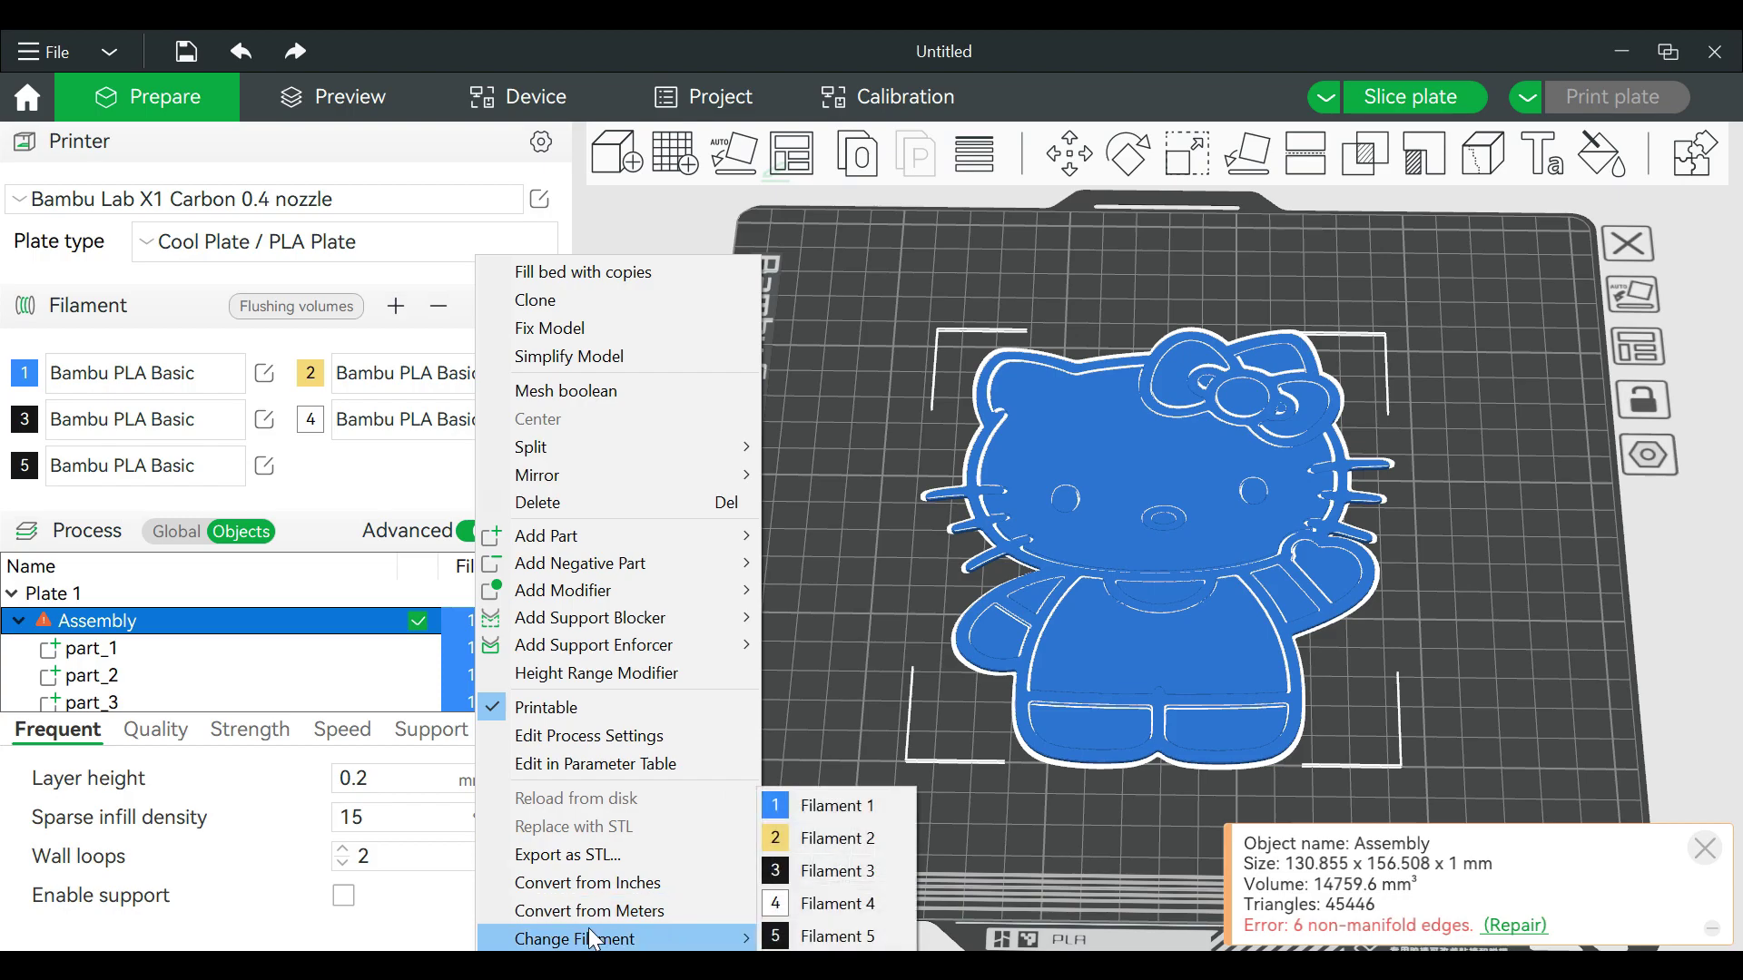
pyautogui.click(833, 875)
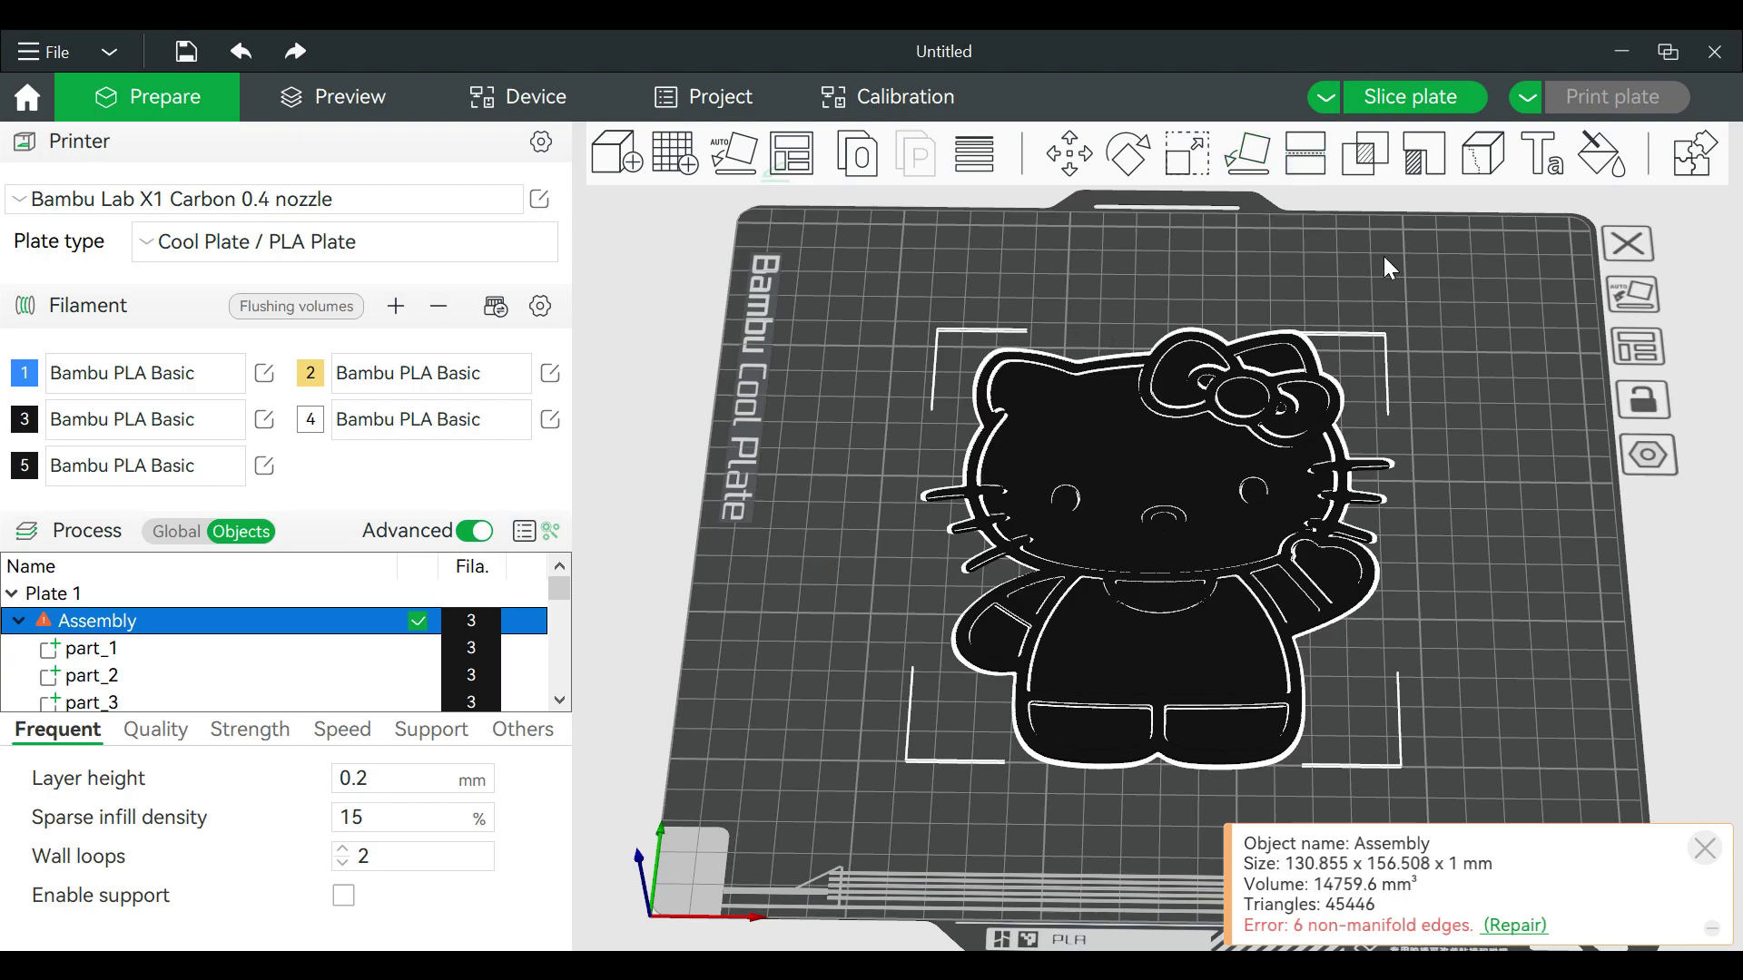
# Step: With the color-painting Fill tool, fill the left hand, both feet and face with filament 4
pyautogui.click(1603, 154)
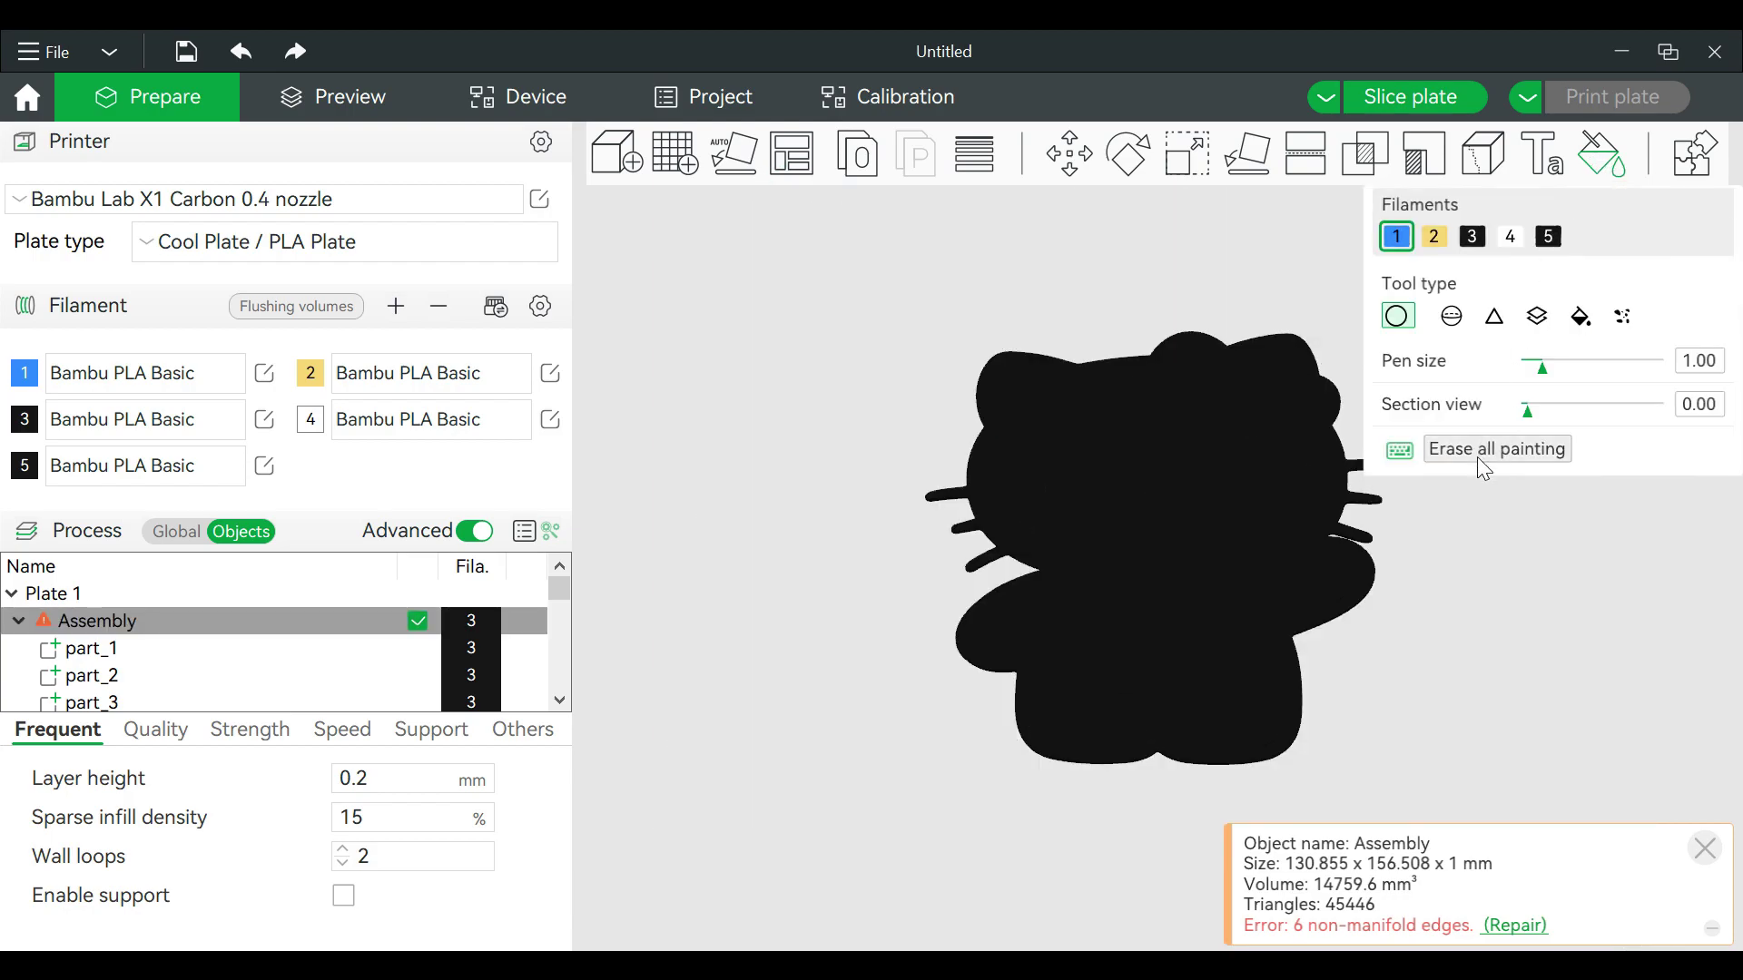
pyautogui.scroll(3, 1529, 699)
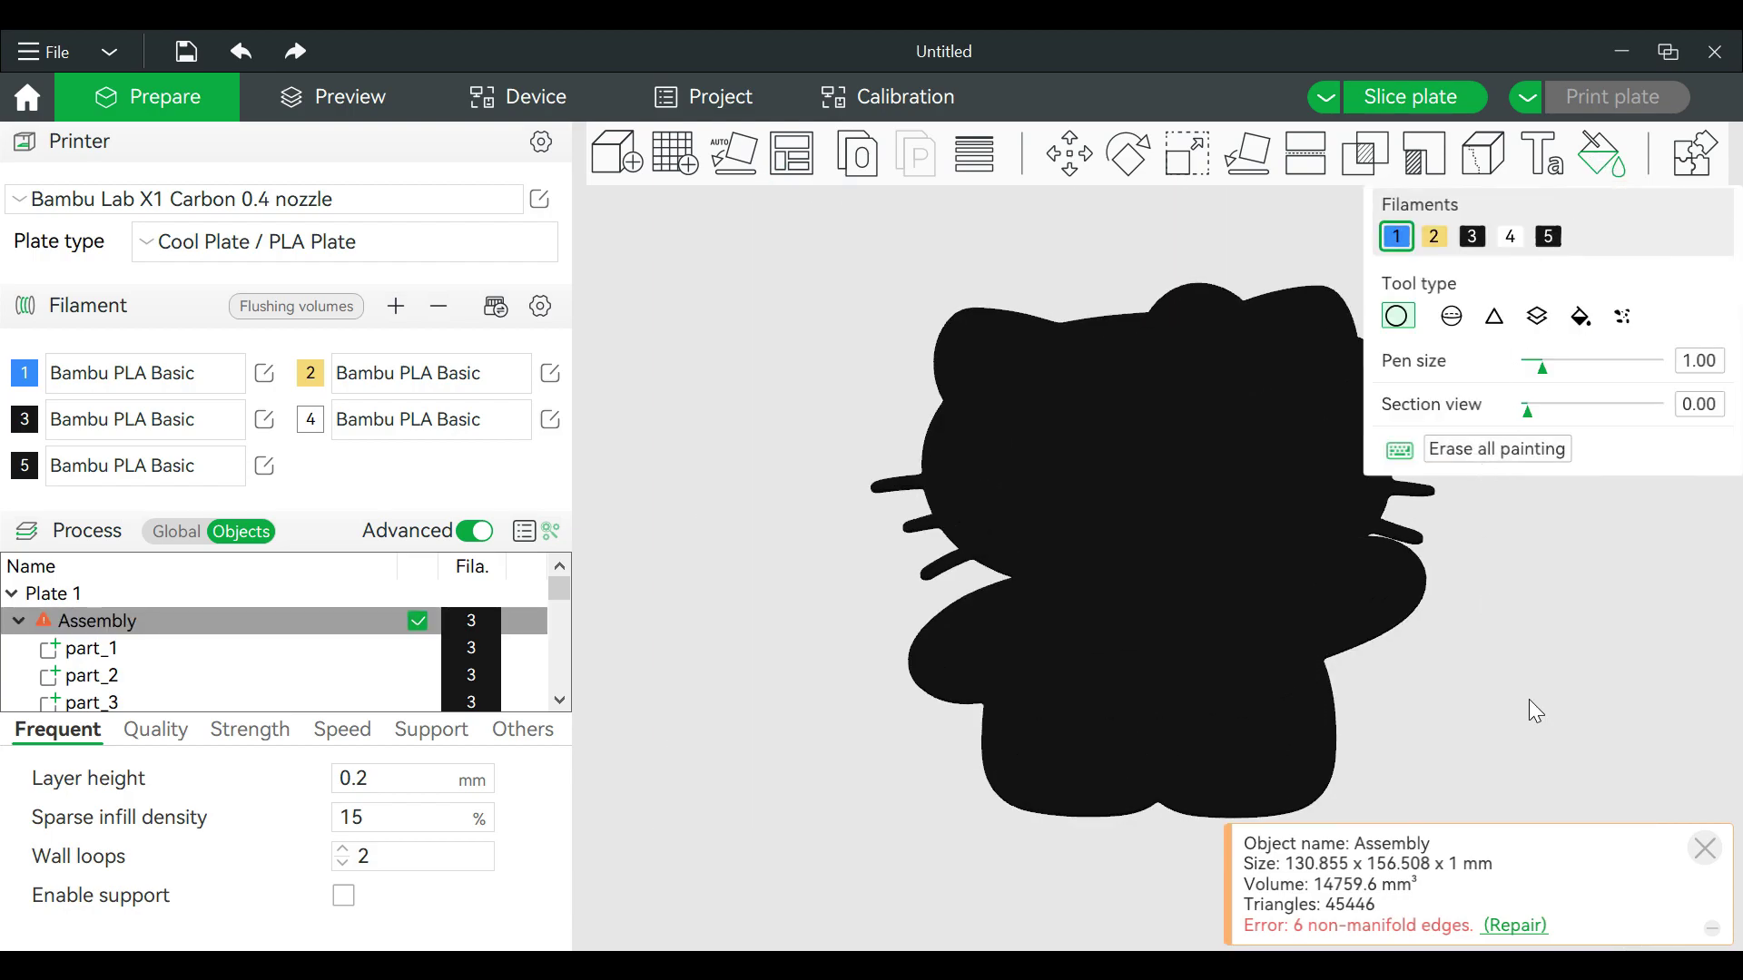
pyautogui.click(1580, 316)
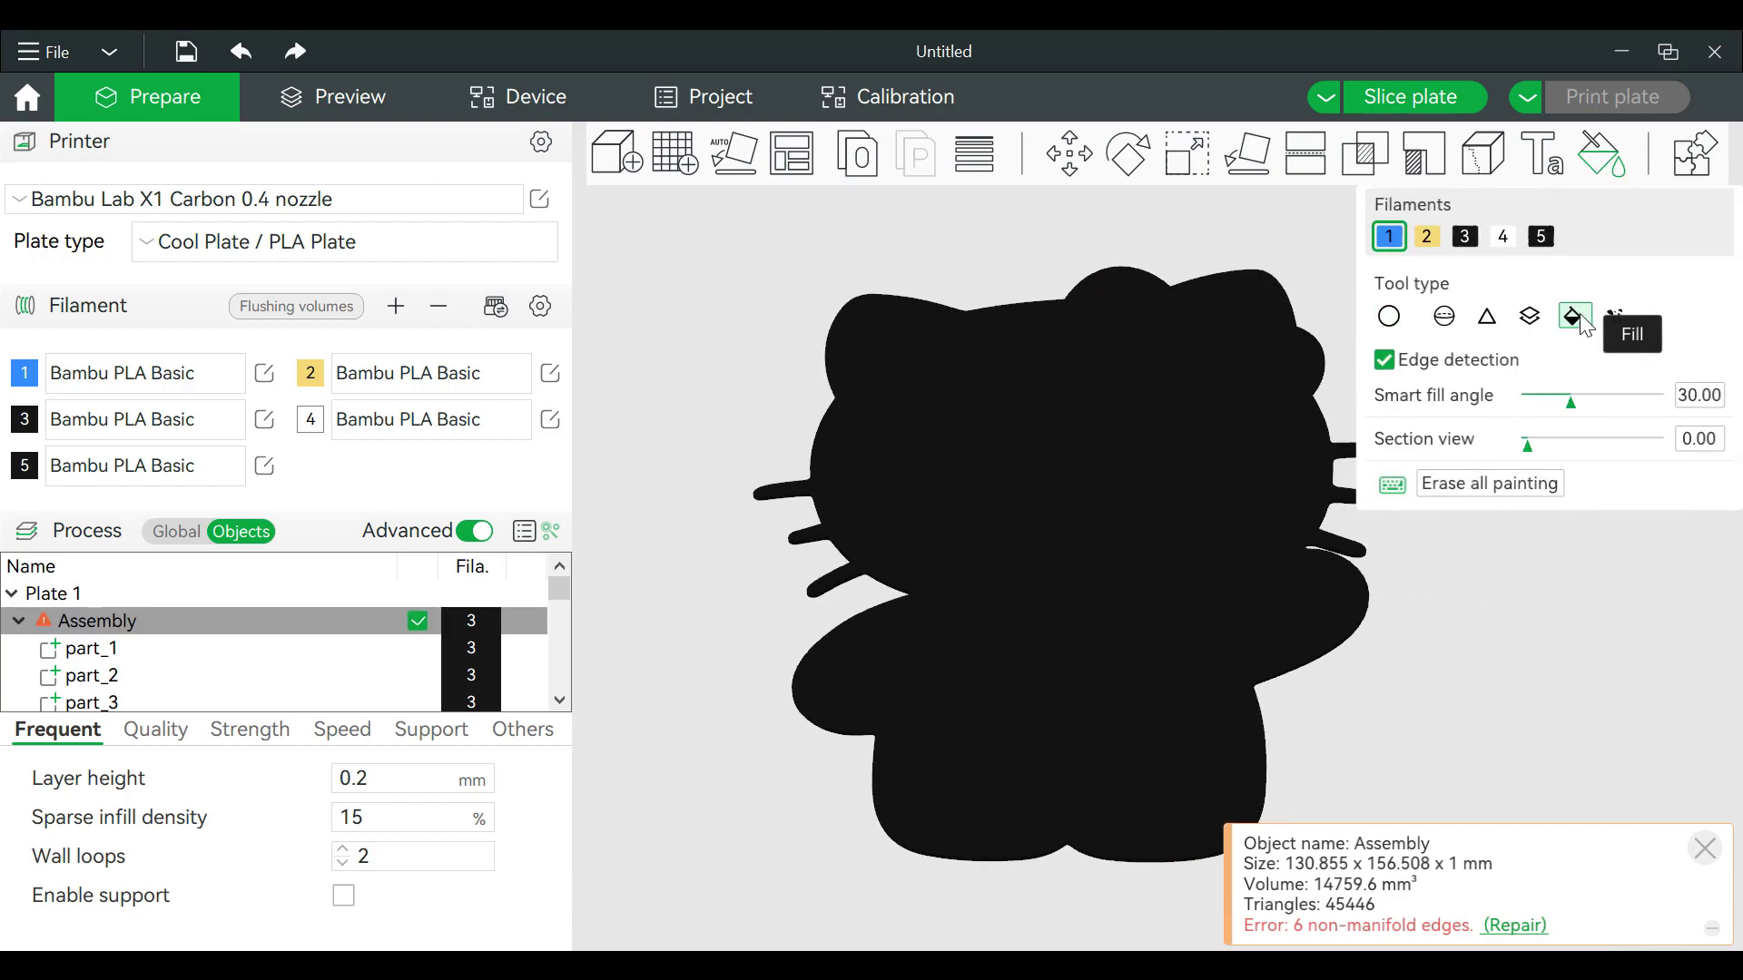
pyautogui.click(1503, 238)
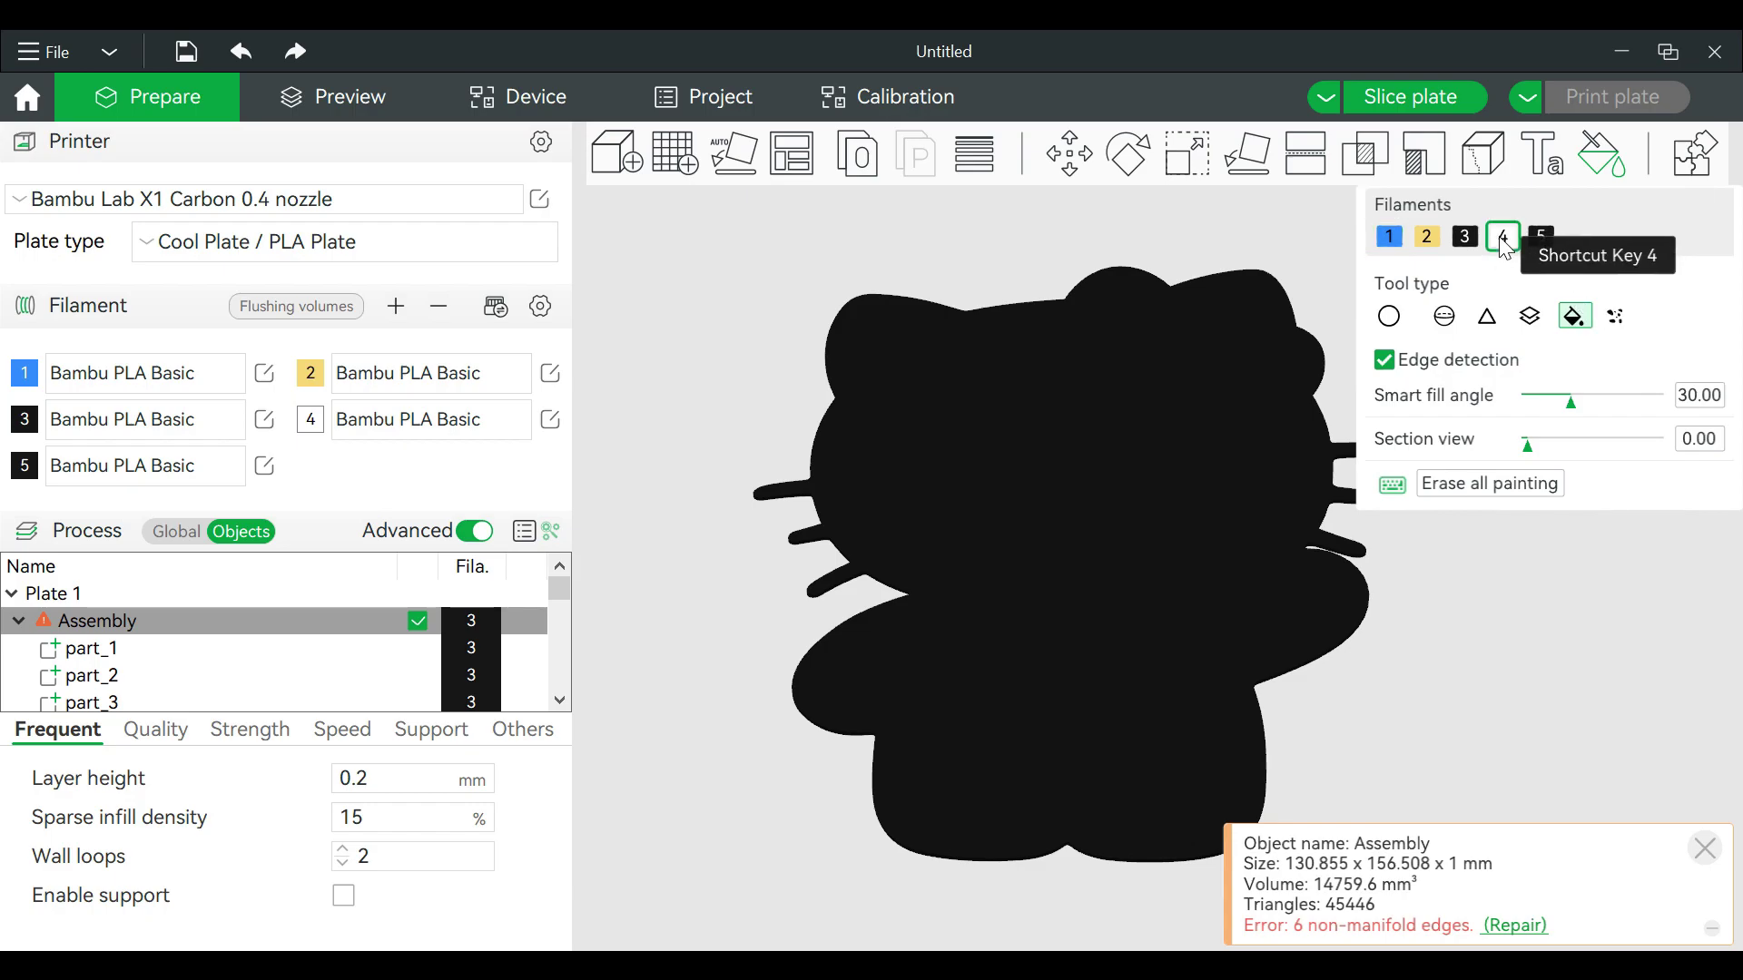
pyautogui.click(836, 683)
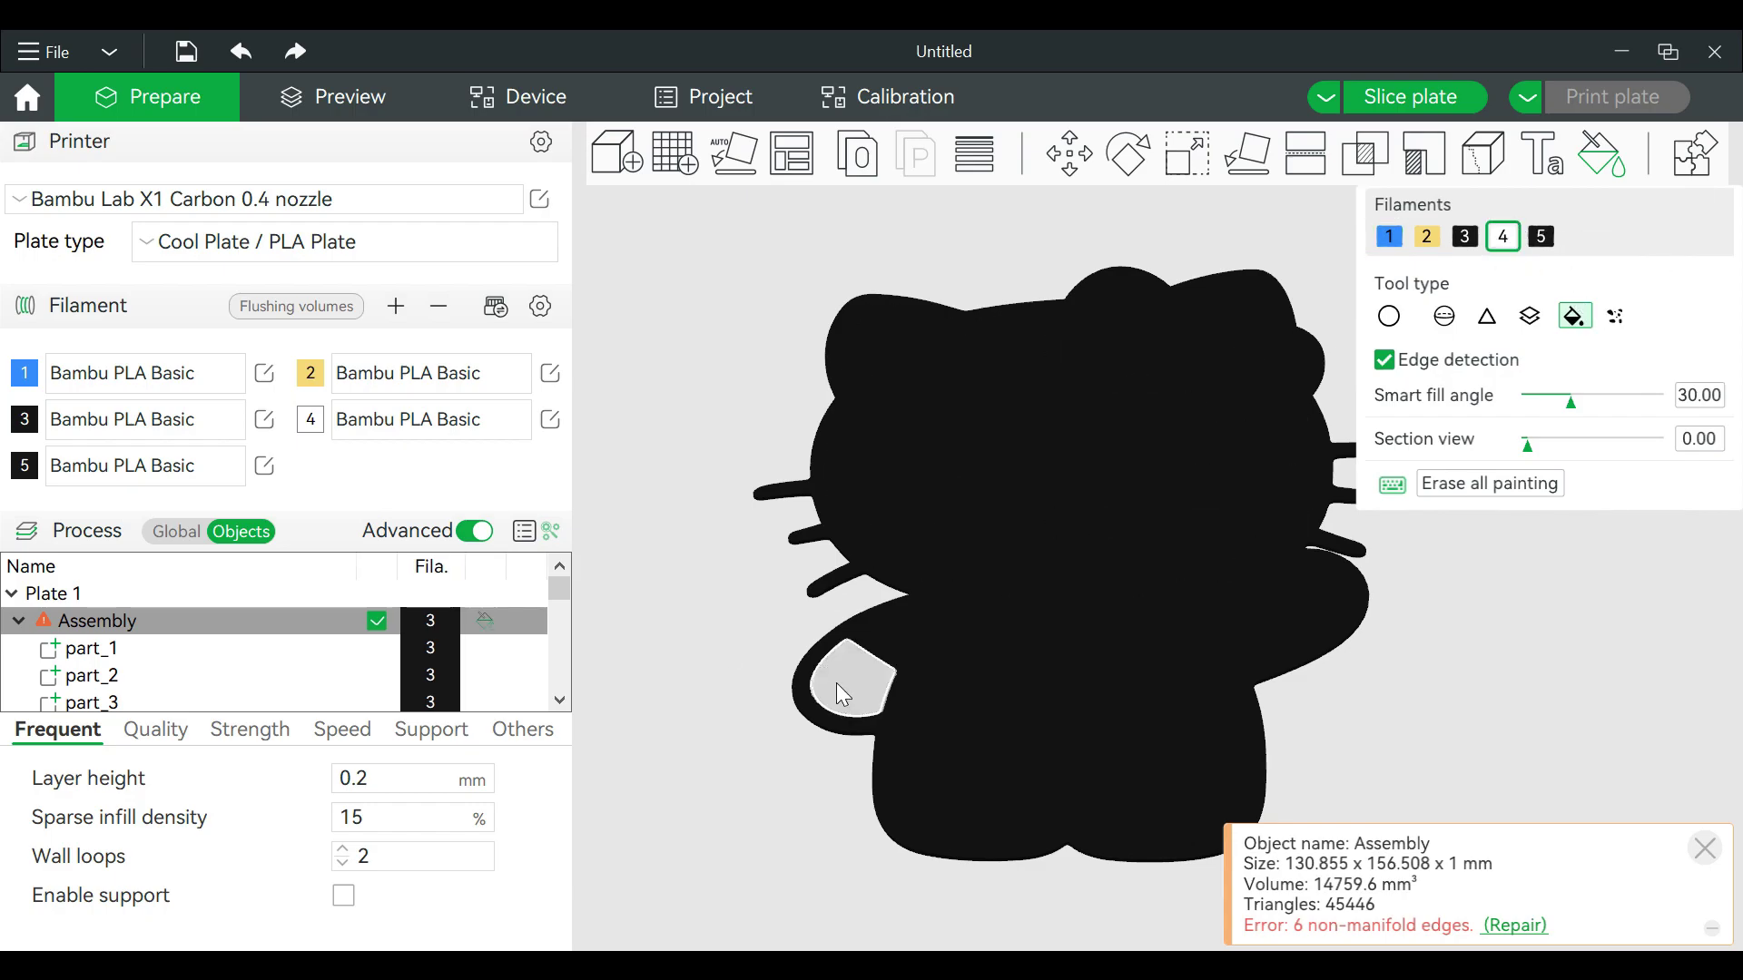
pyautogui.click(929, 815)
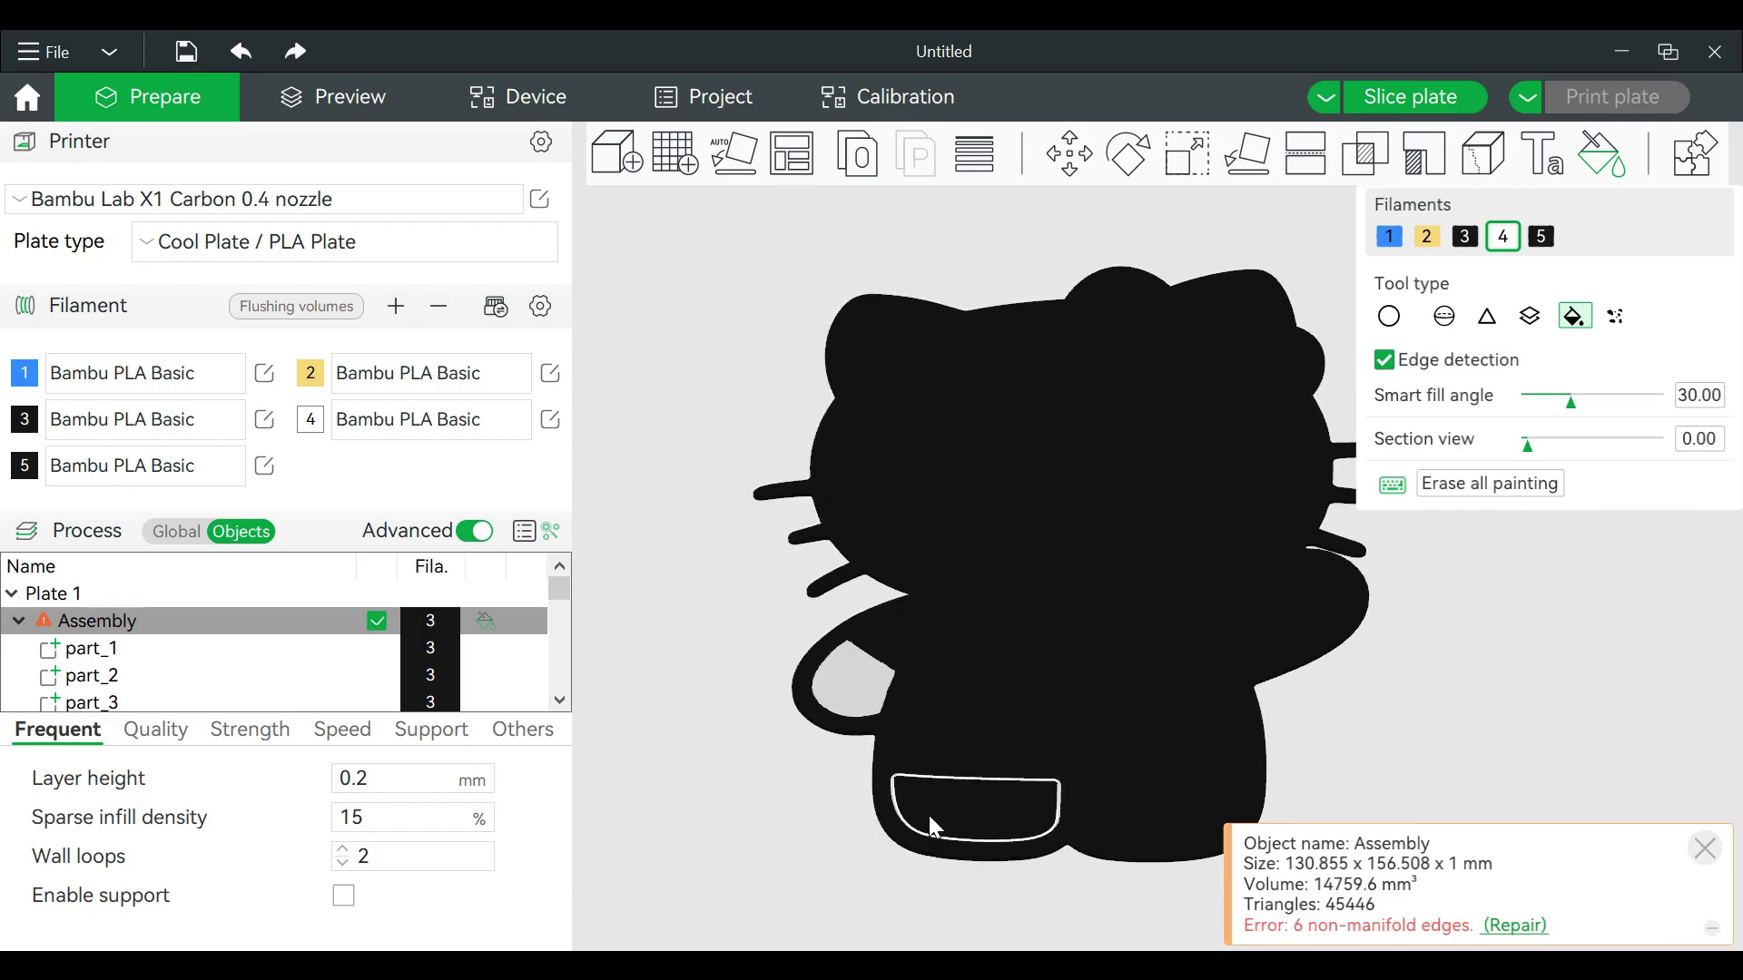
pyautogui.click(1118, 814)
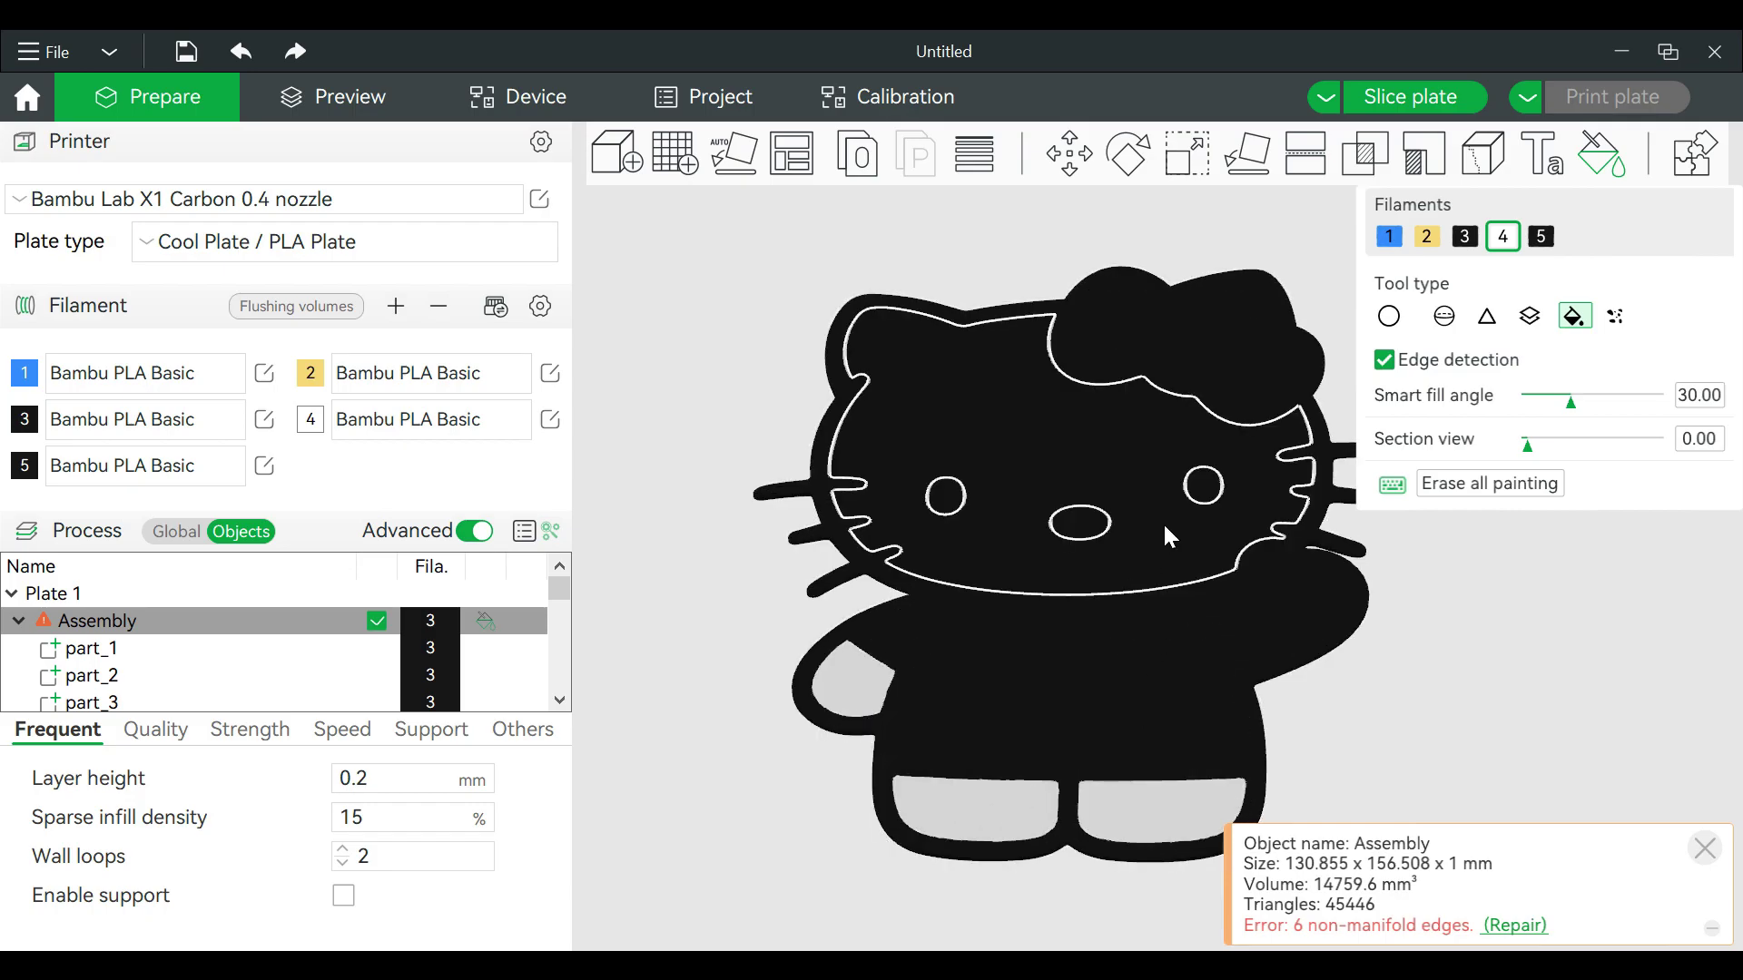
pyautogui.click(1169, 537)
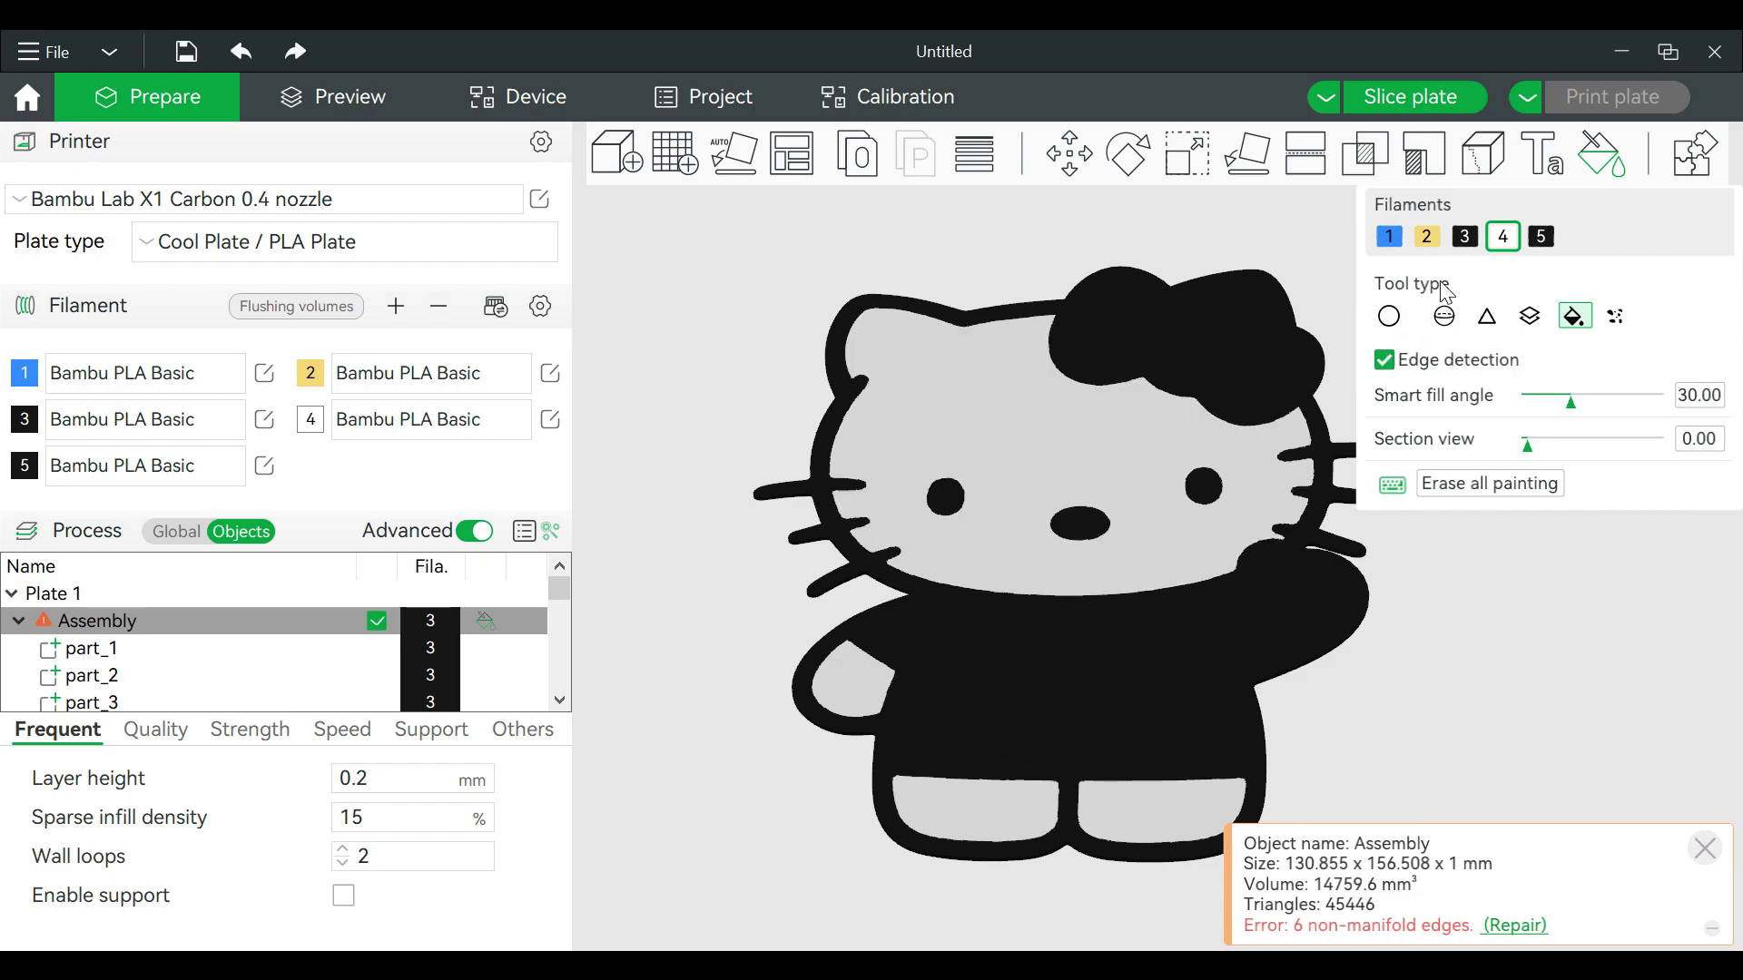
# Step: Fill the nose yellow with filament 2, and the bow, shirt, sleeve and collar blue with filament 1
pyautogui.click(1428, 238)
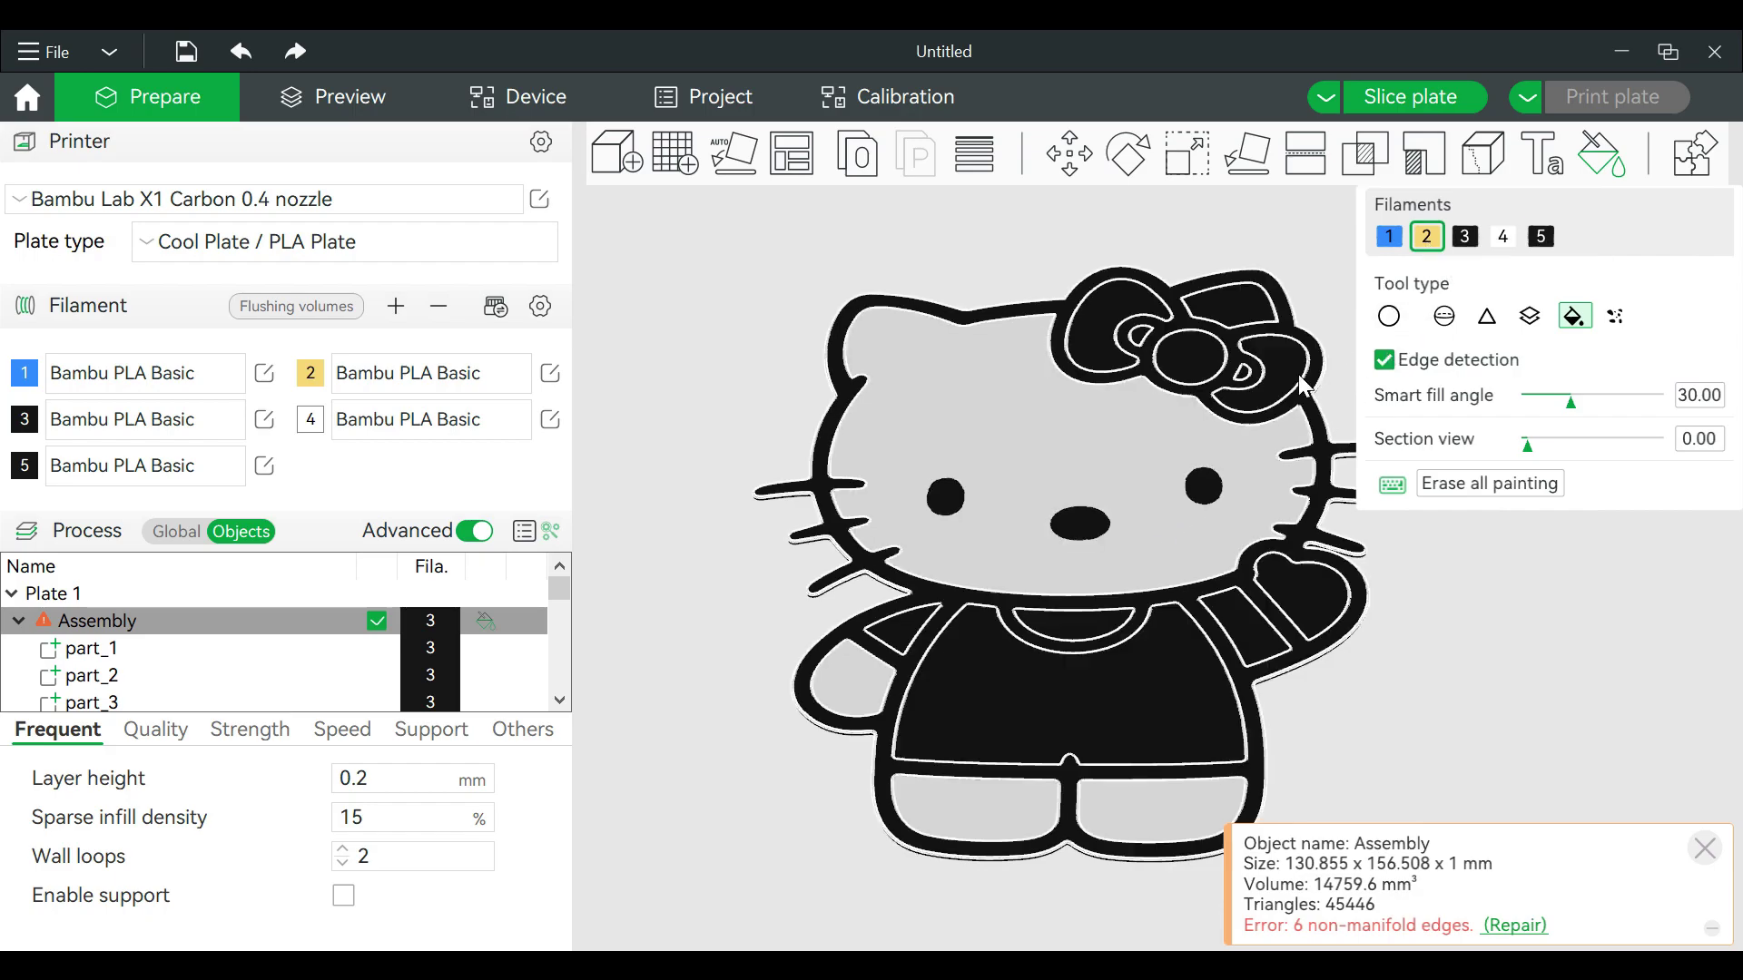
pyautogui.click(1080, 526)
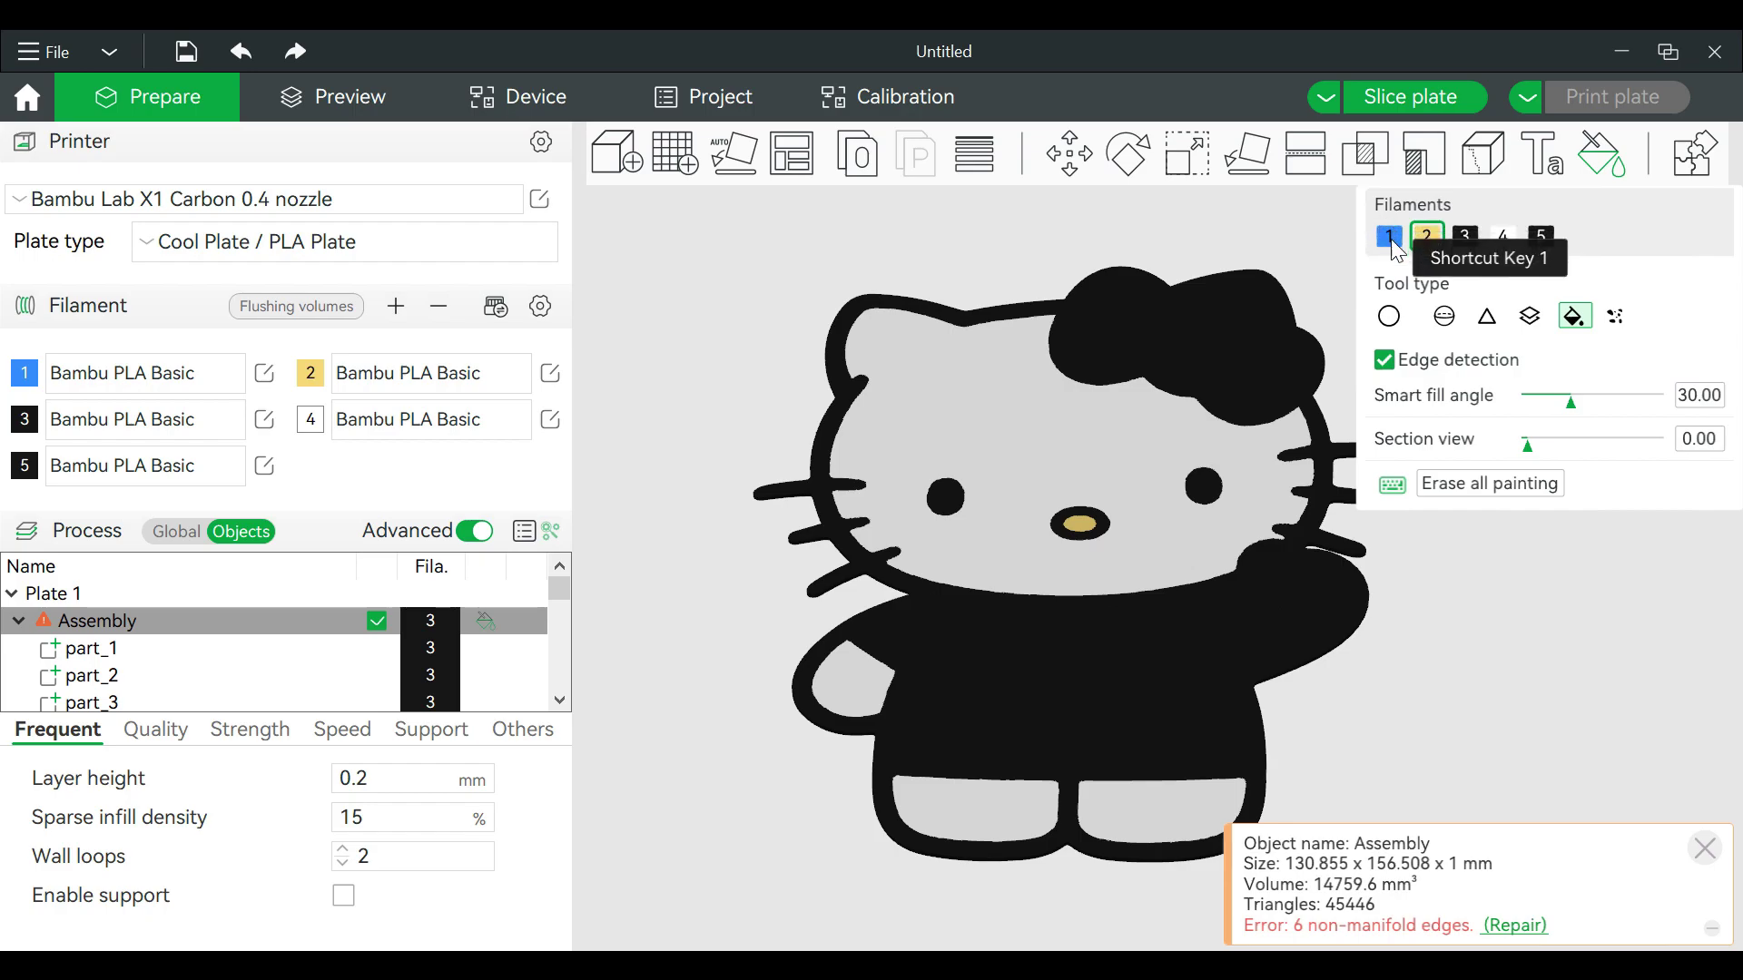
pyautogui.click(1391, 239)
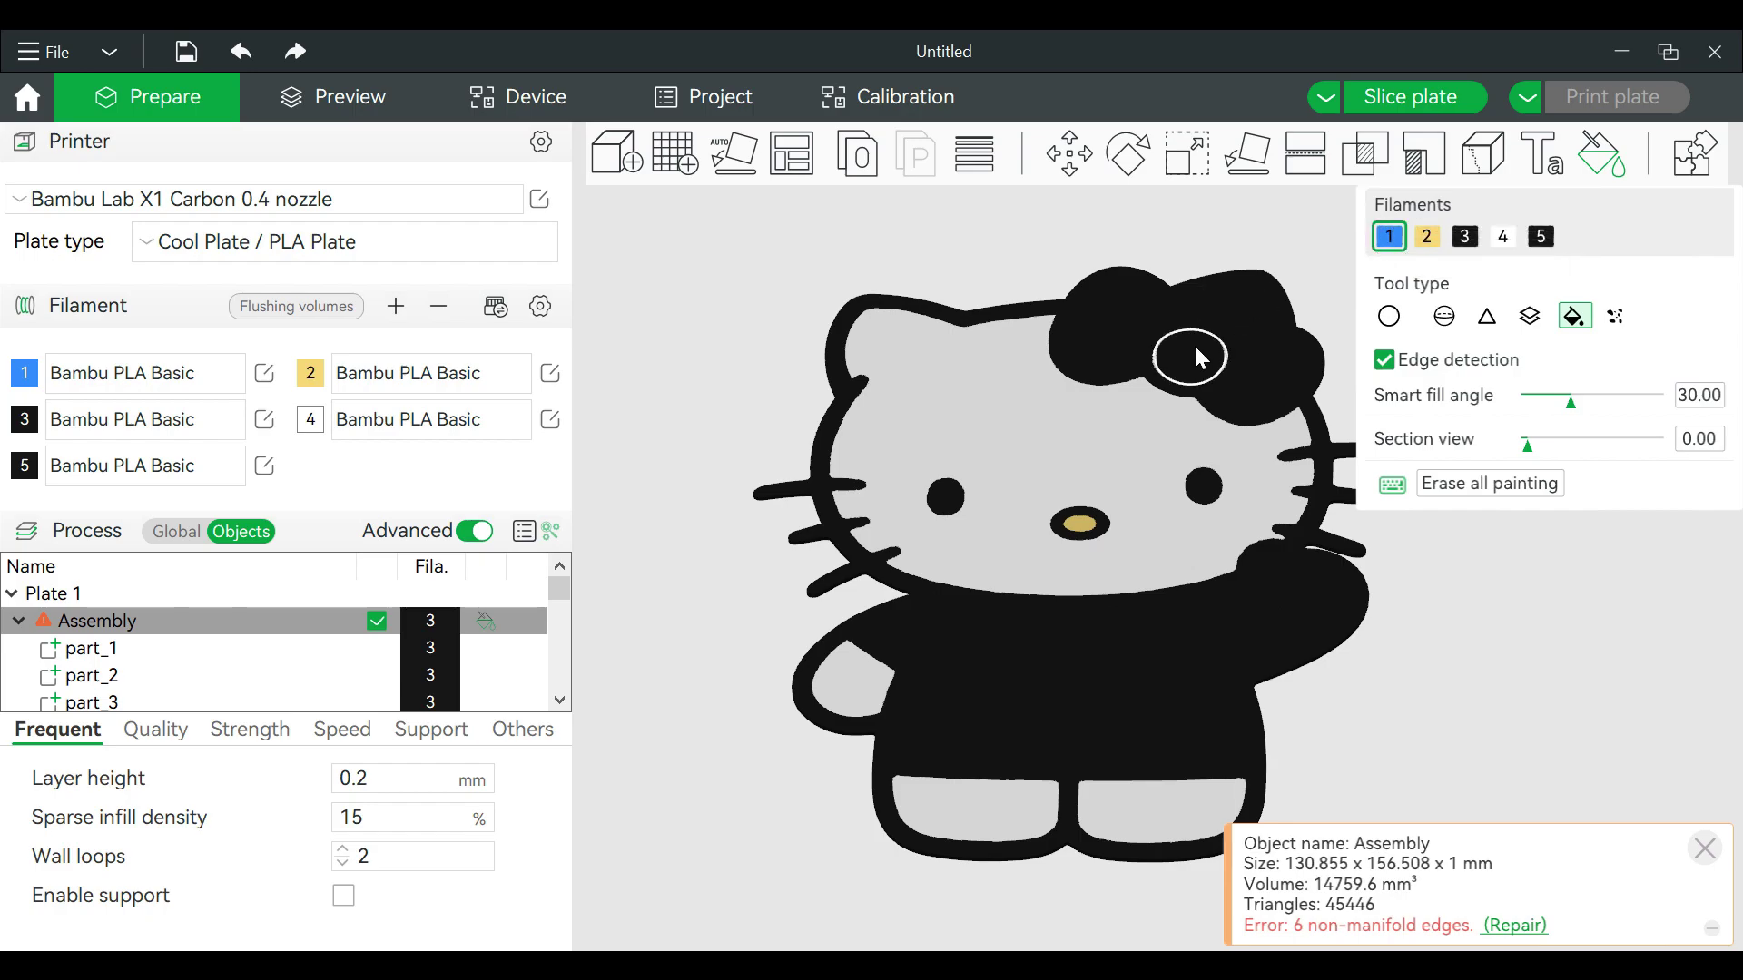
pyautogui.click(1111, 332)
pyautogui.click(1281, 380)
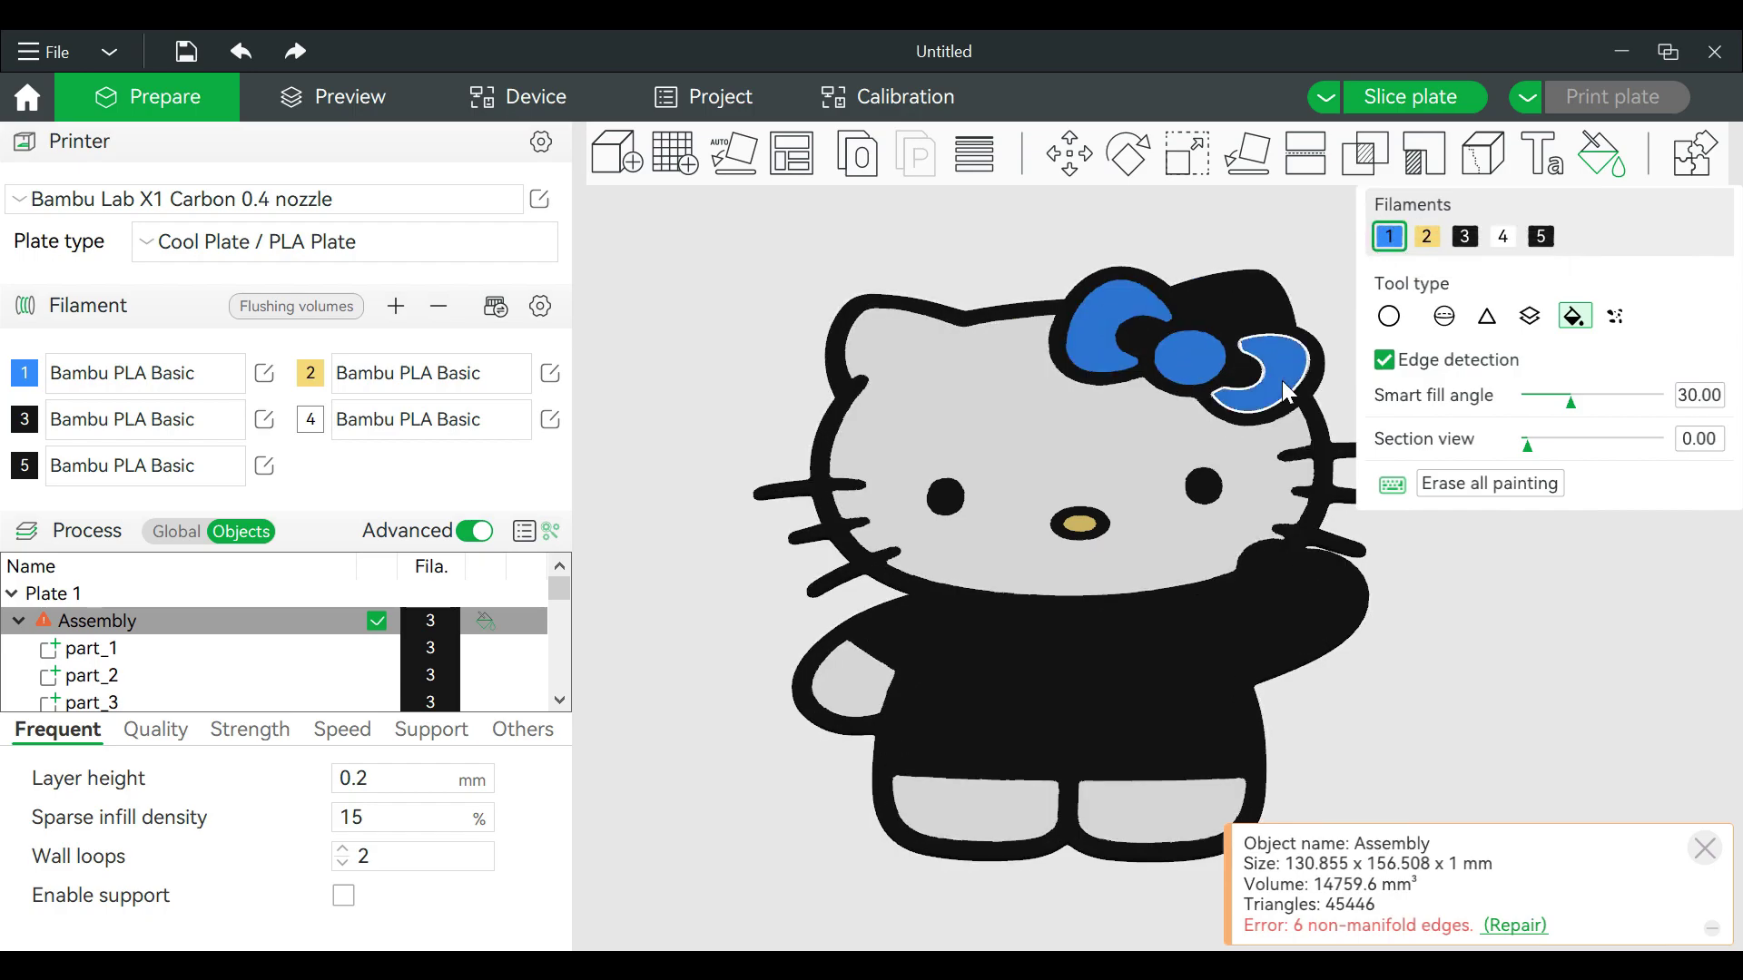
pyautogui.click(1165, 680)
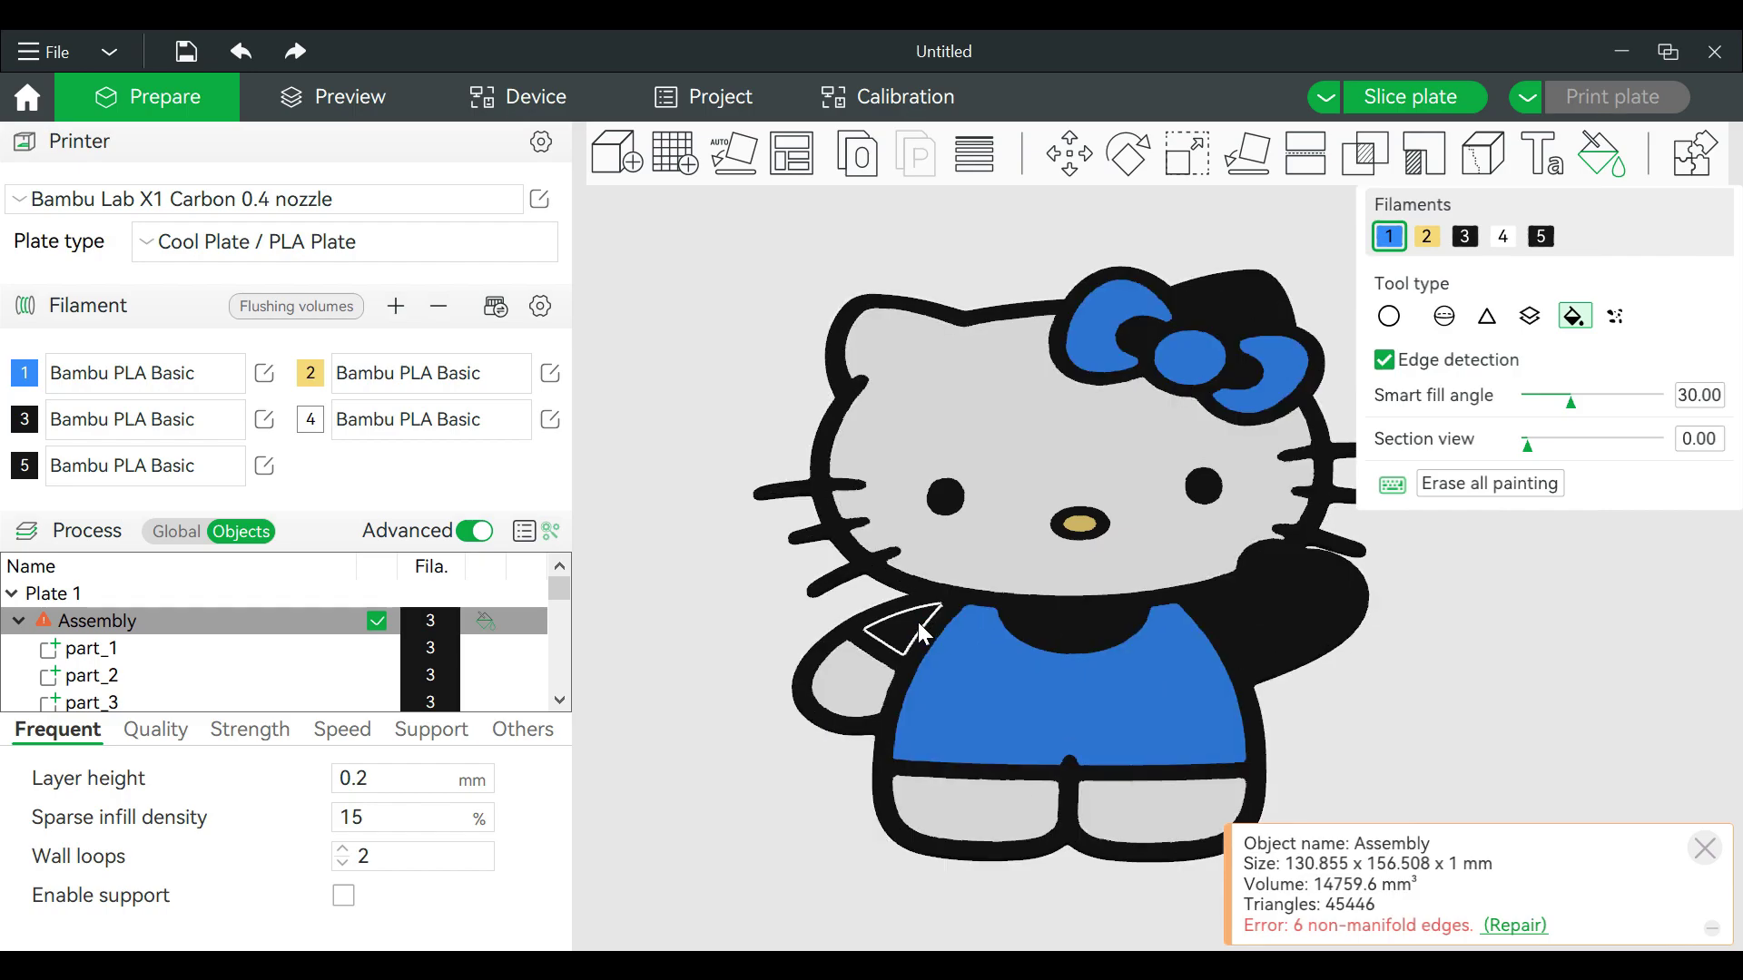
pyautogui.click(1249, 616)
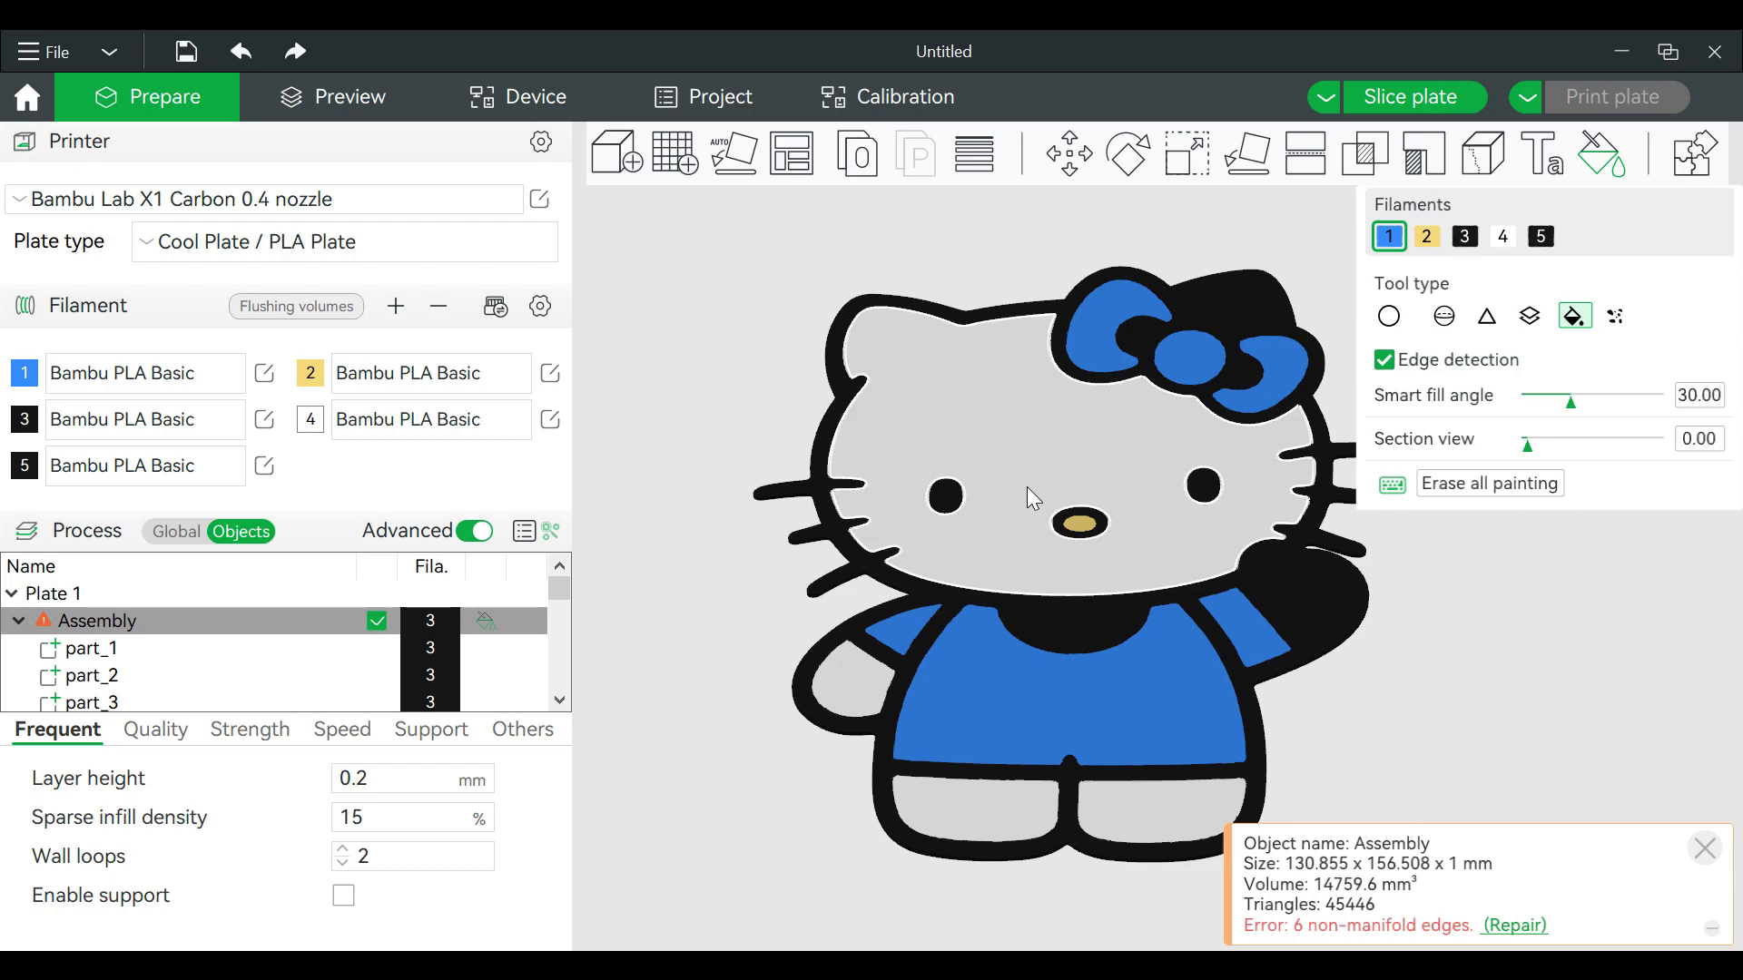
pyautogui.click(1088, 619)
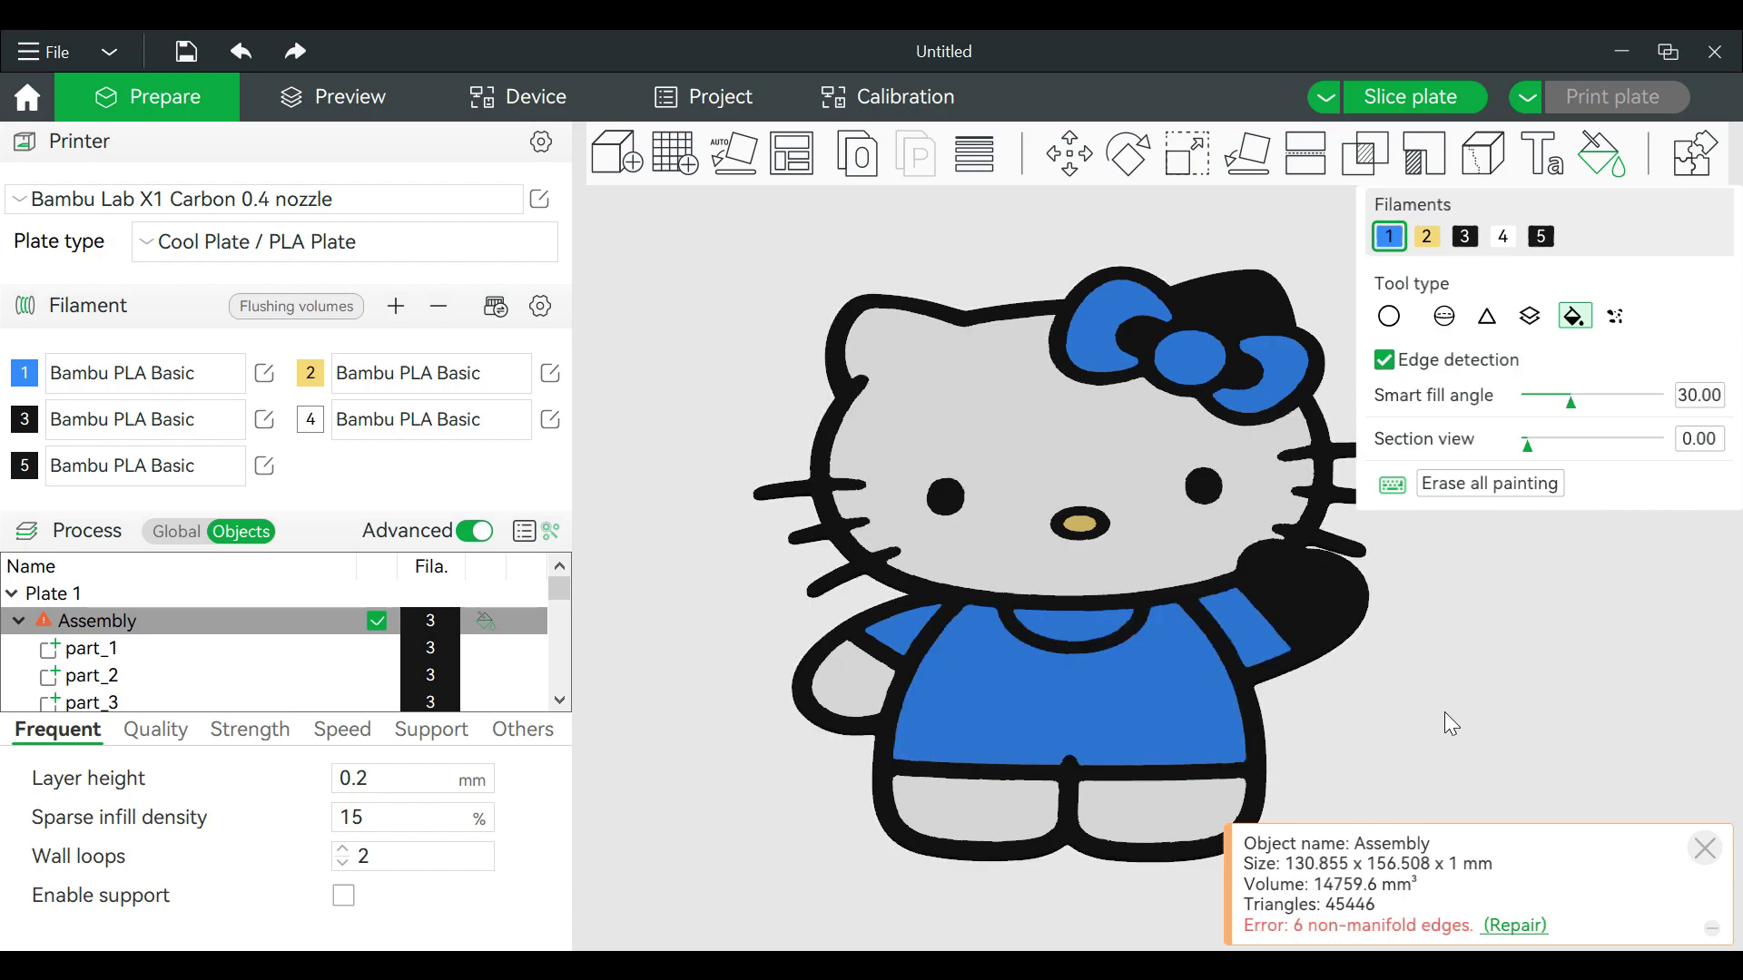
# Step: Repaint the collar white and the raised right hand with filament 4
pyautogui.click(1501, 236)
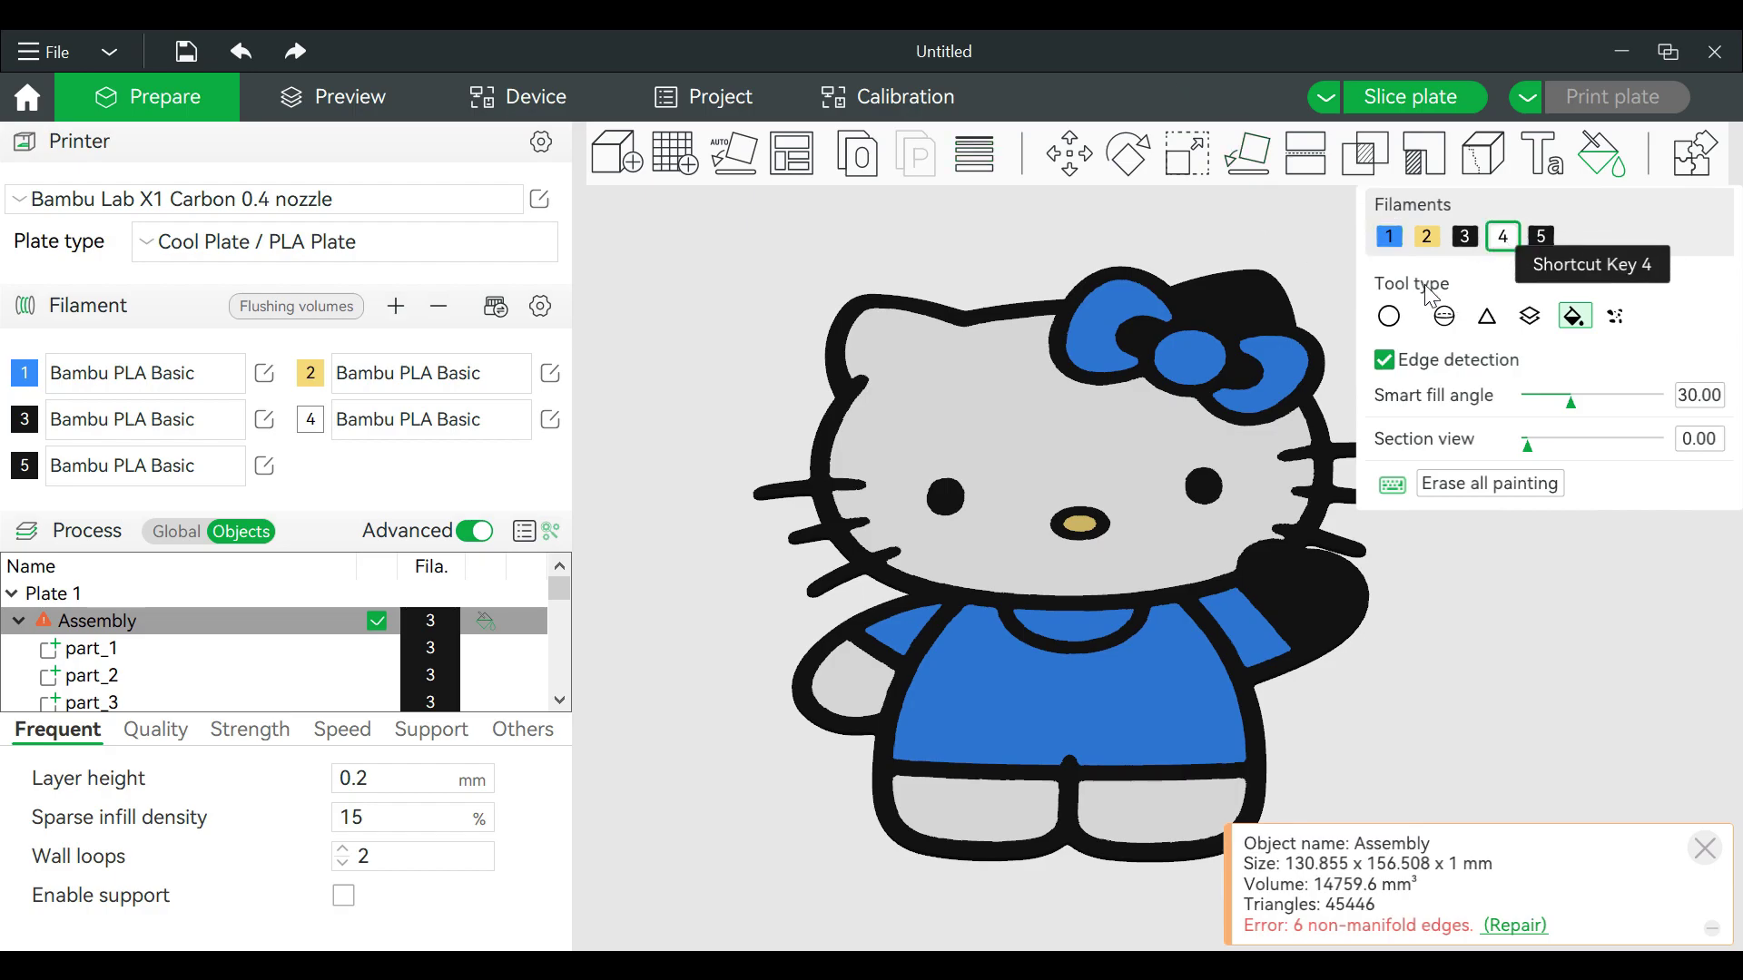
pyautogui.click(1057, 624)
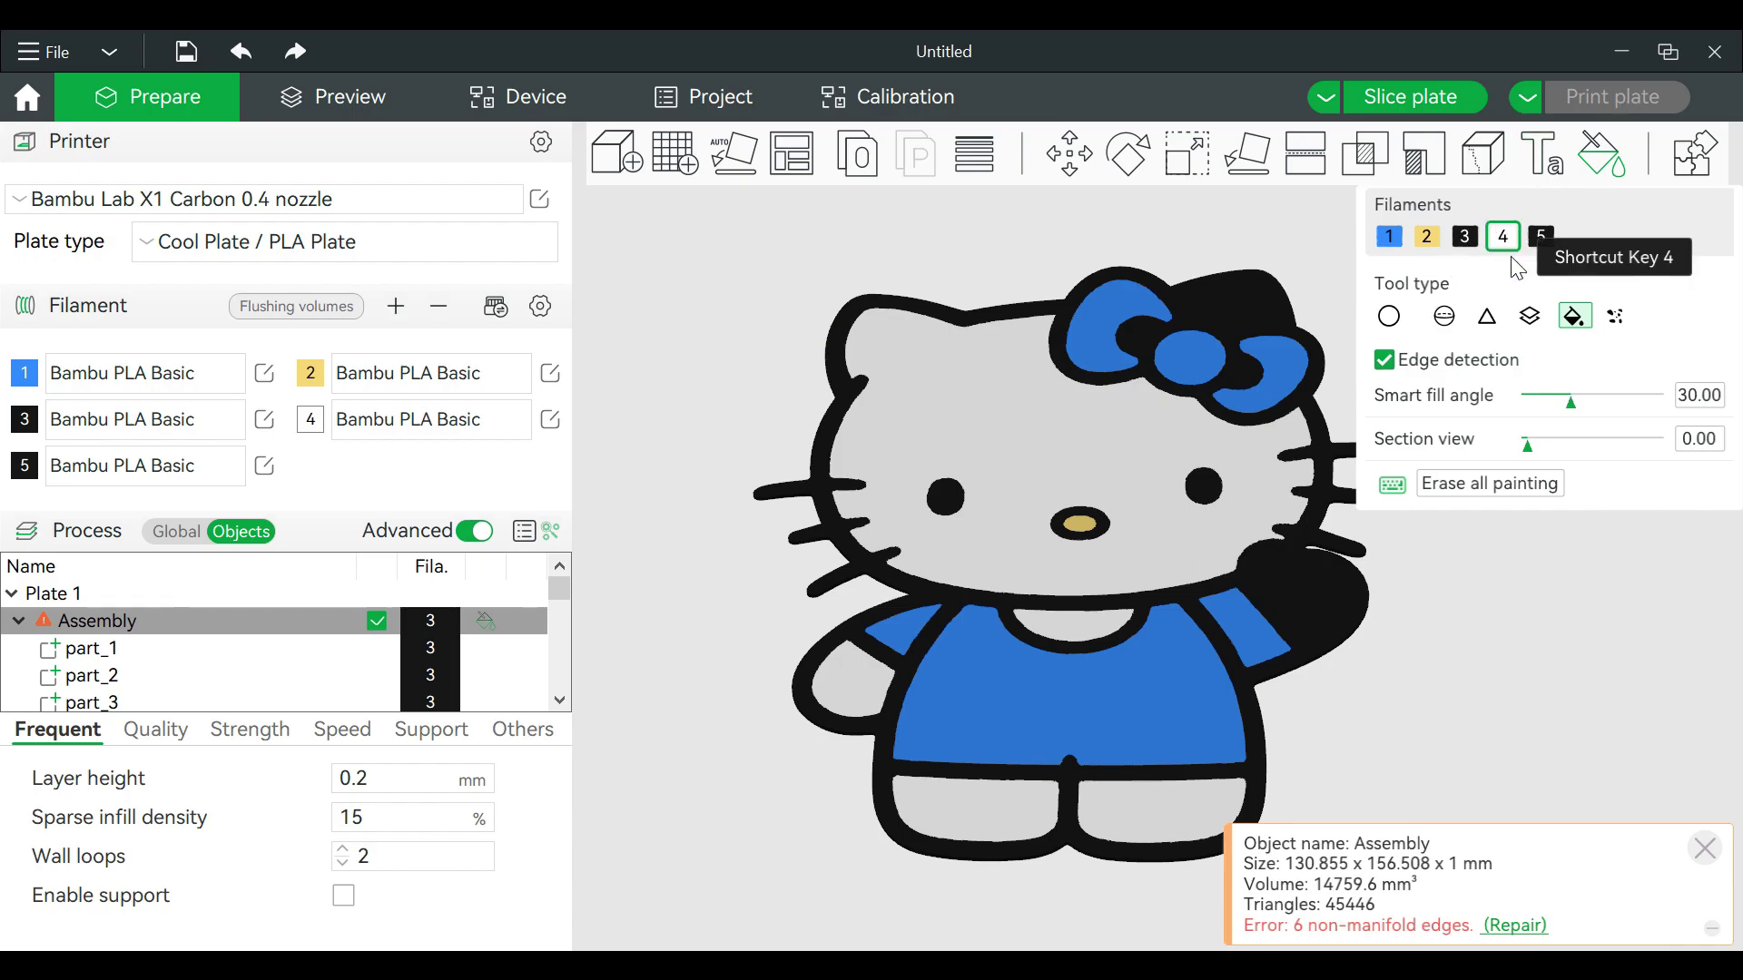
pyautogui.click(1327, 588)
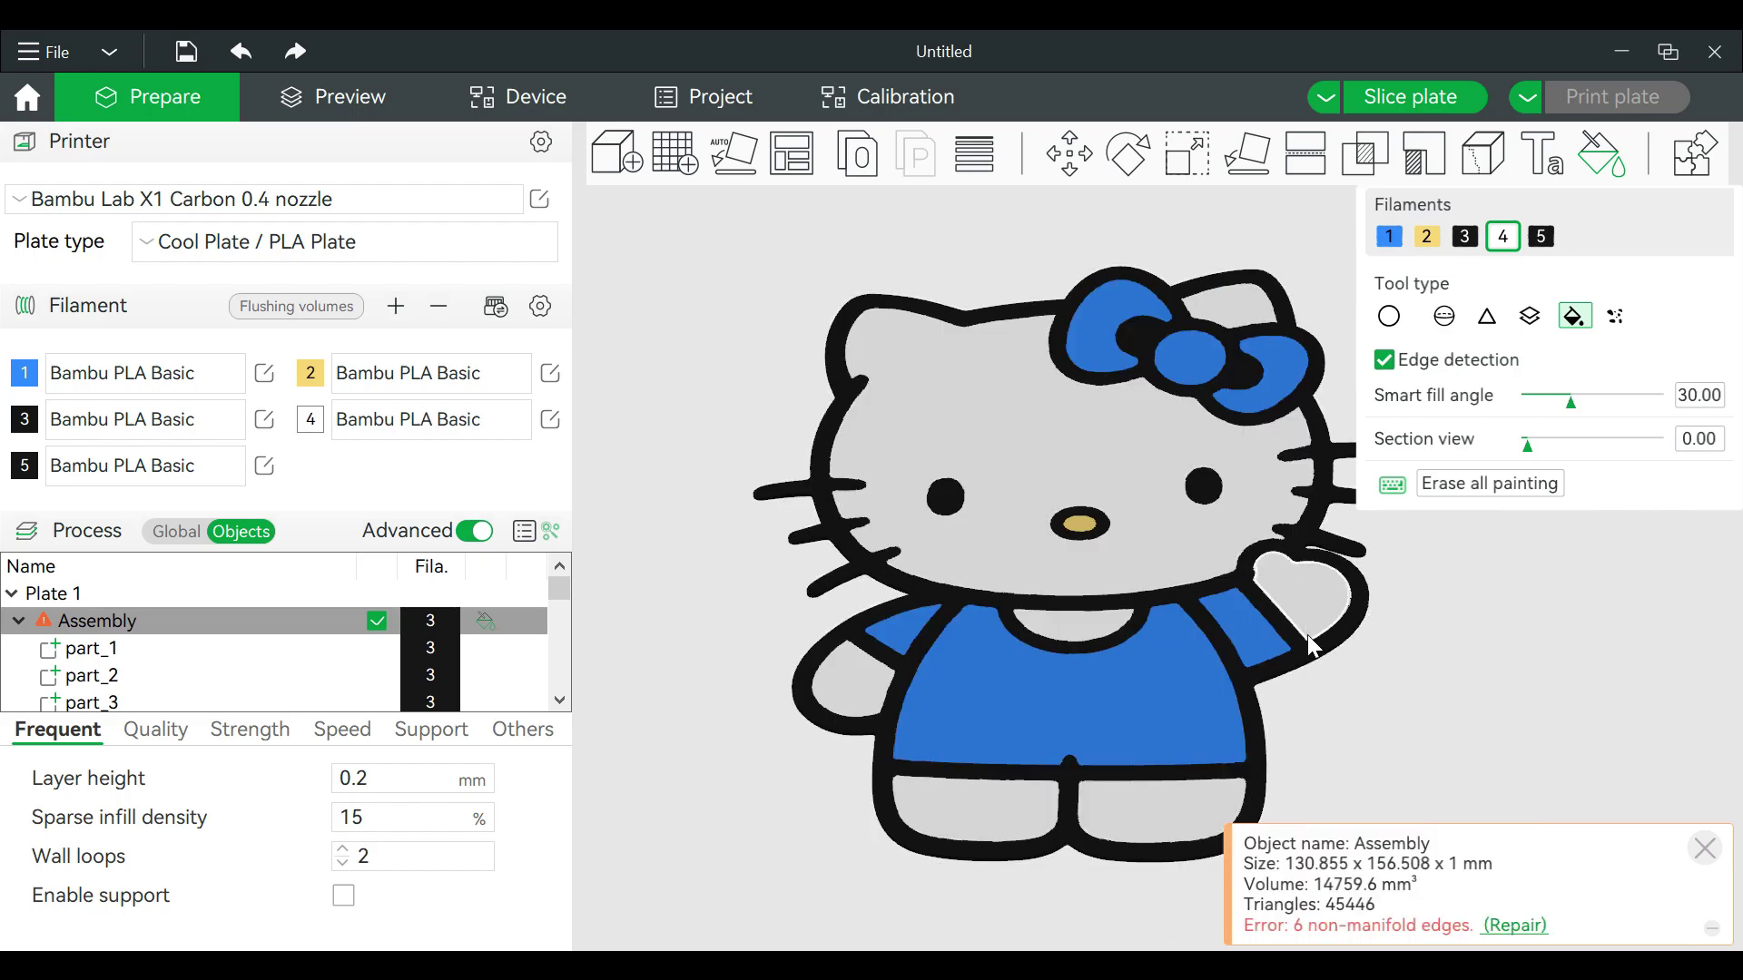
pyautogui.moveTo(1510, 739); pyautogui.dragTo(1505, 727)
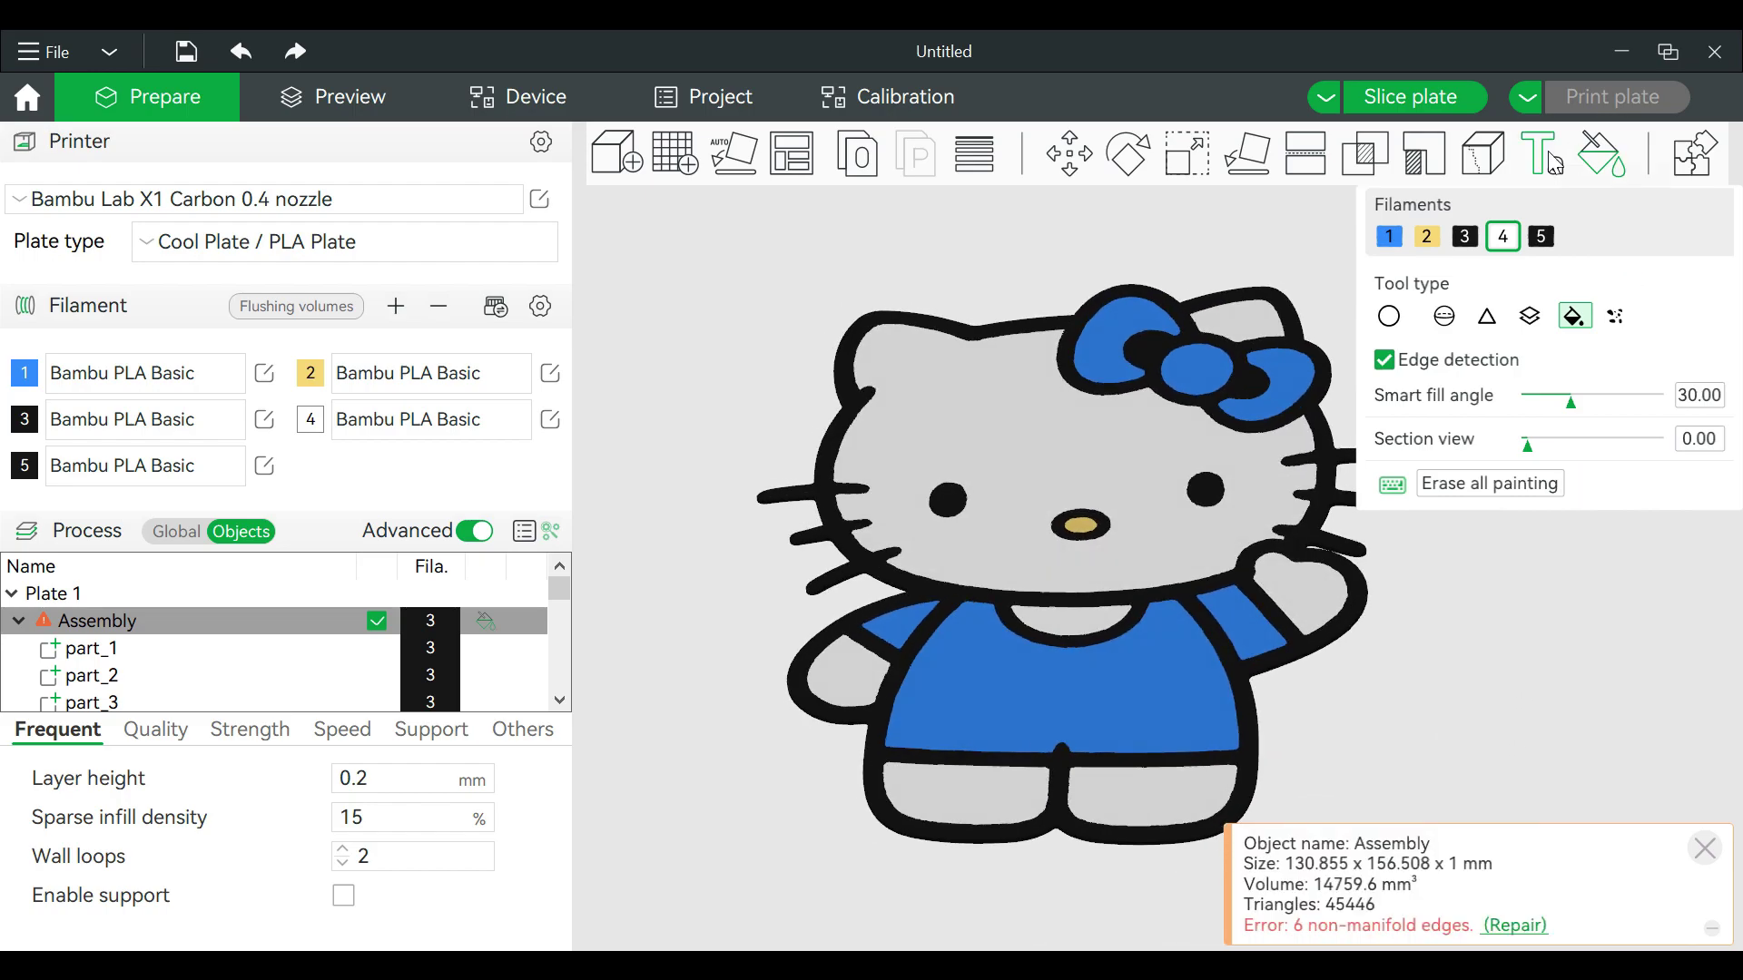
# Step: Finish painting and slice the plate, getting a 51m17s, 22.07 g estimate
pyautogui.click(1603, 154)
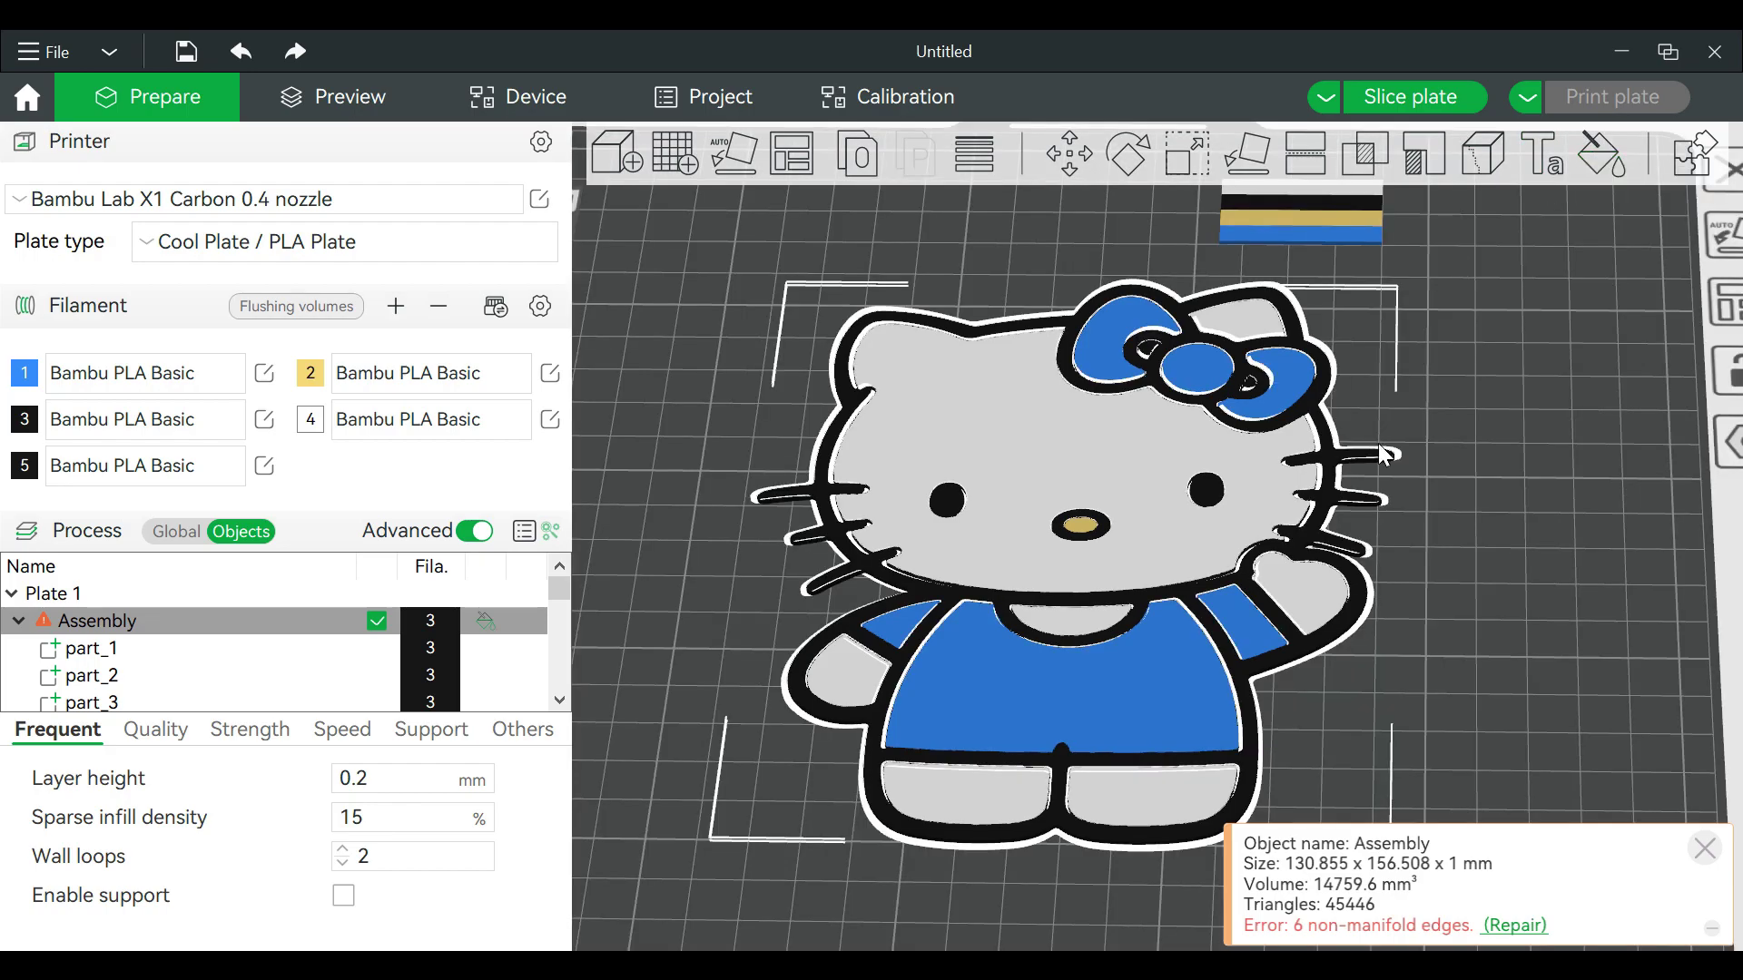
pyautogui.moveTo(1378, 443)
pyautogui.mouseDown()
pyautogui.moveTo(1522, 486)
pyautogui.moveTo(1490, 450)
pyautogui.moveTo(1487, 340)
pyautogui.moveTo(1485, 439)
pyautogui.moveTo(1510, 499)
pyautogui.mouseUp()
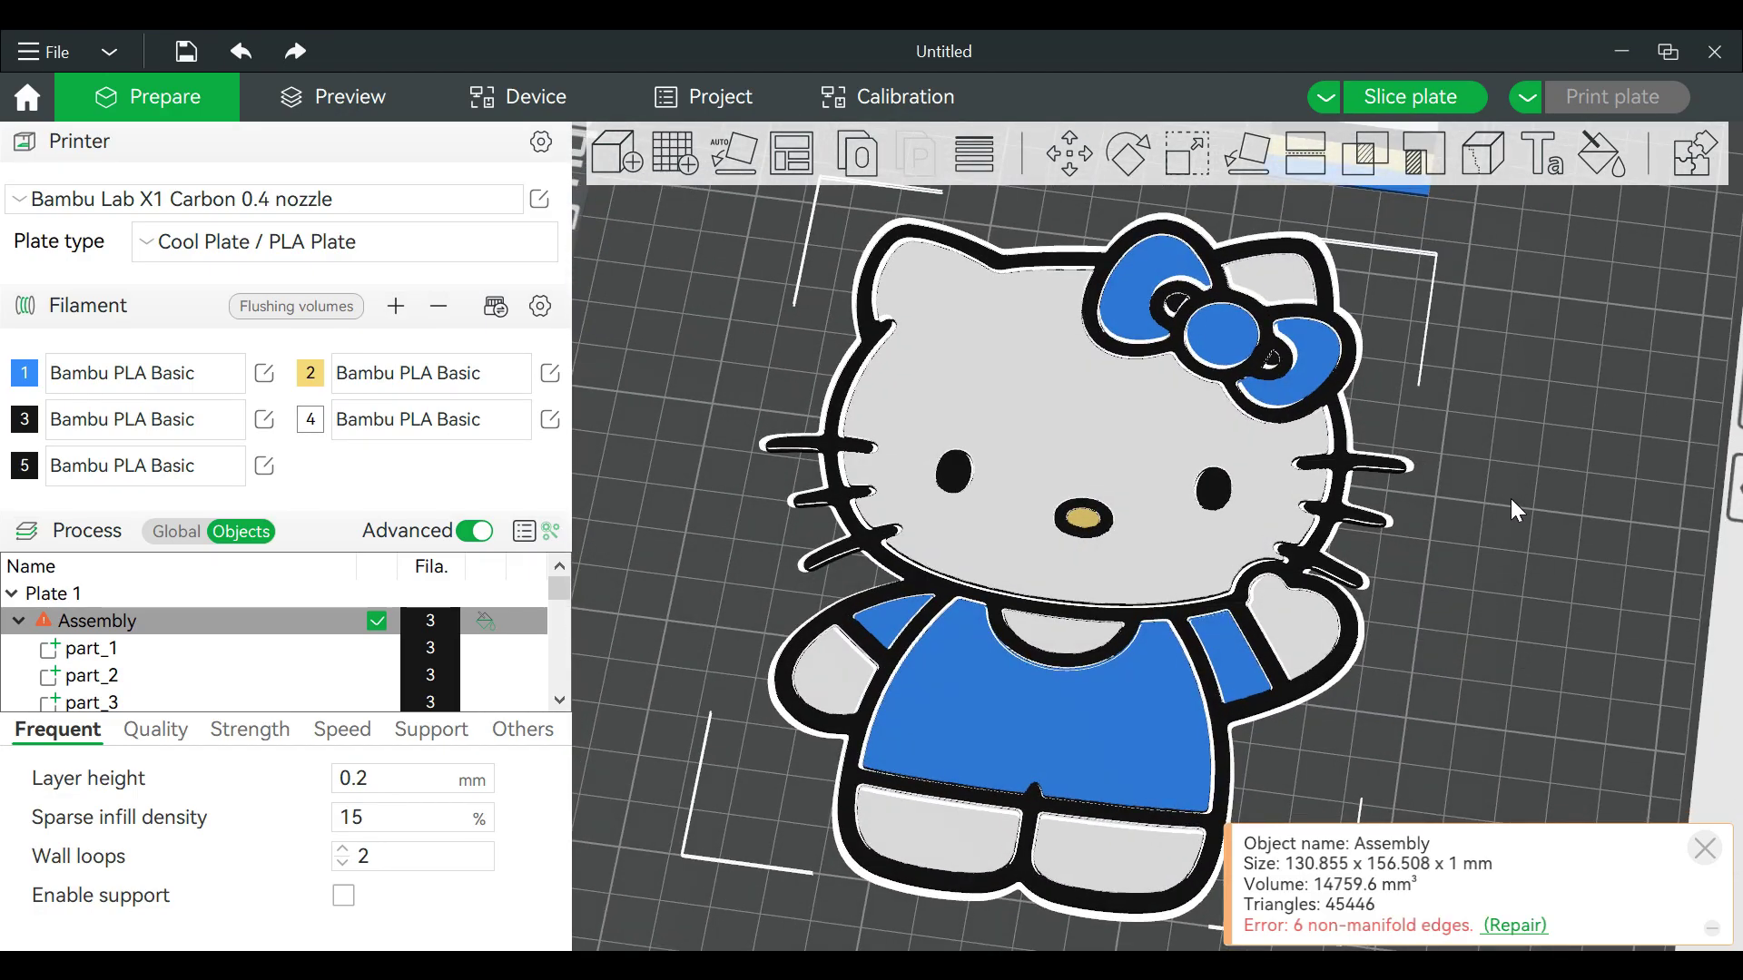
pyautogui.click(1416, 95)
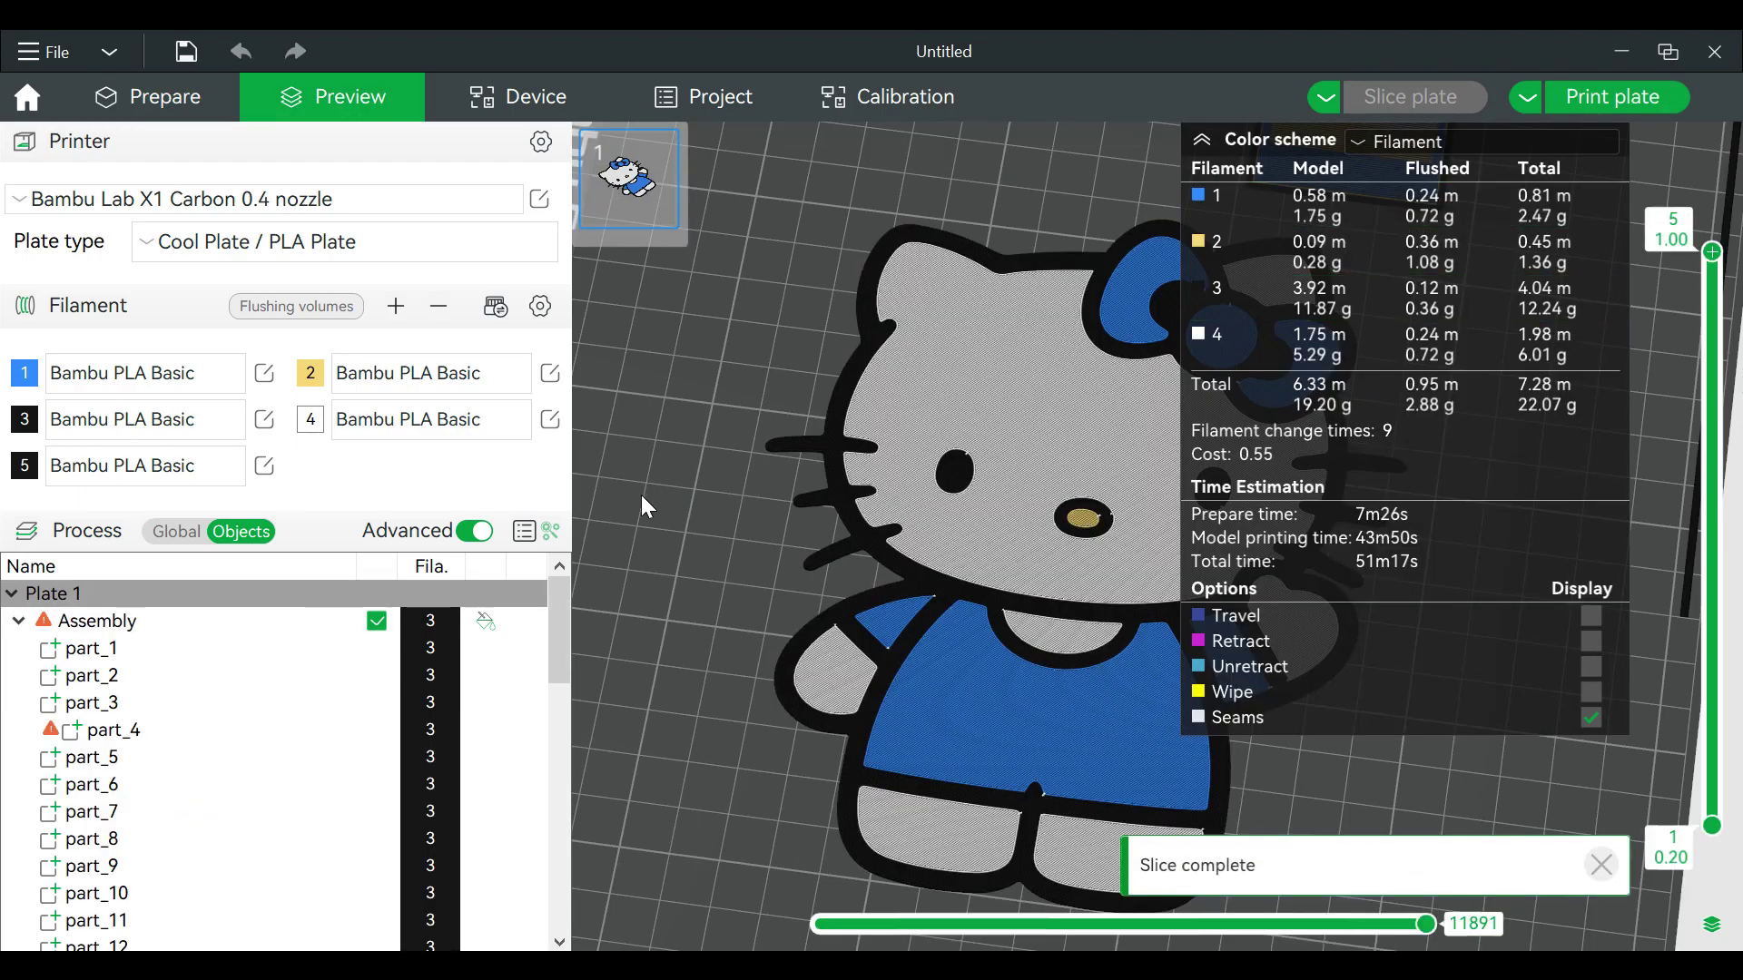
pyautogui.scroll(-5, 674, 456)
pyautogui.moveTo(674, 456); pyautogui.dragTo(651, 492)
pyautogui.scroll(5, 664, 470)
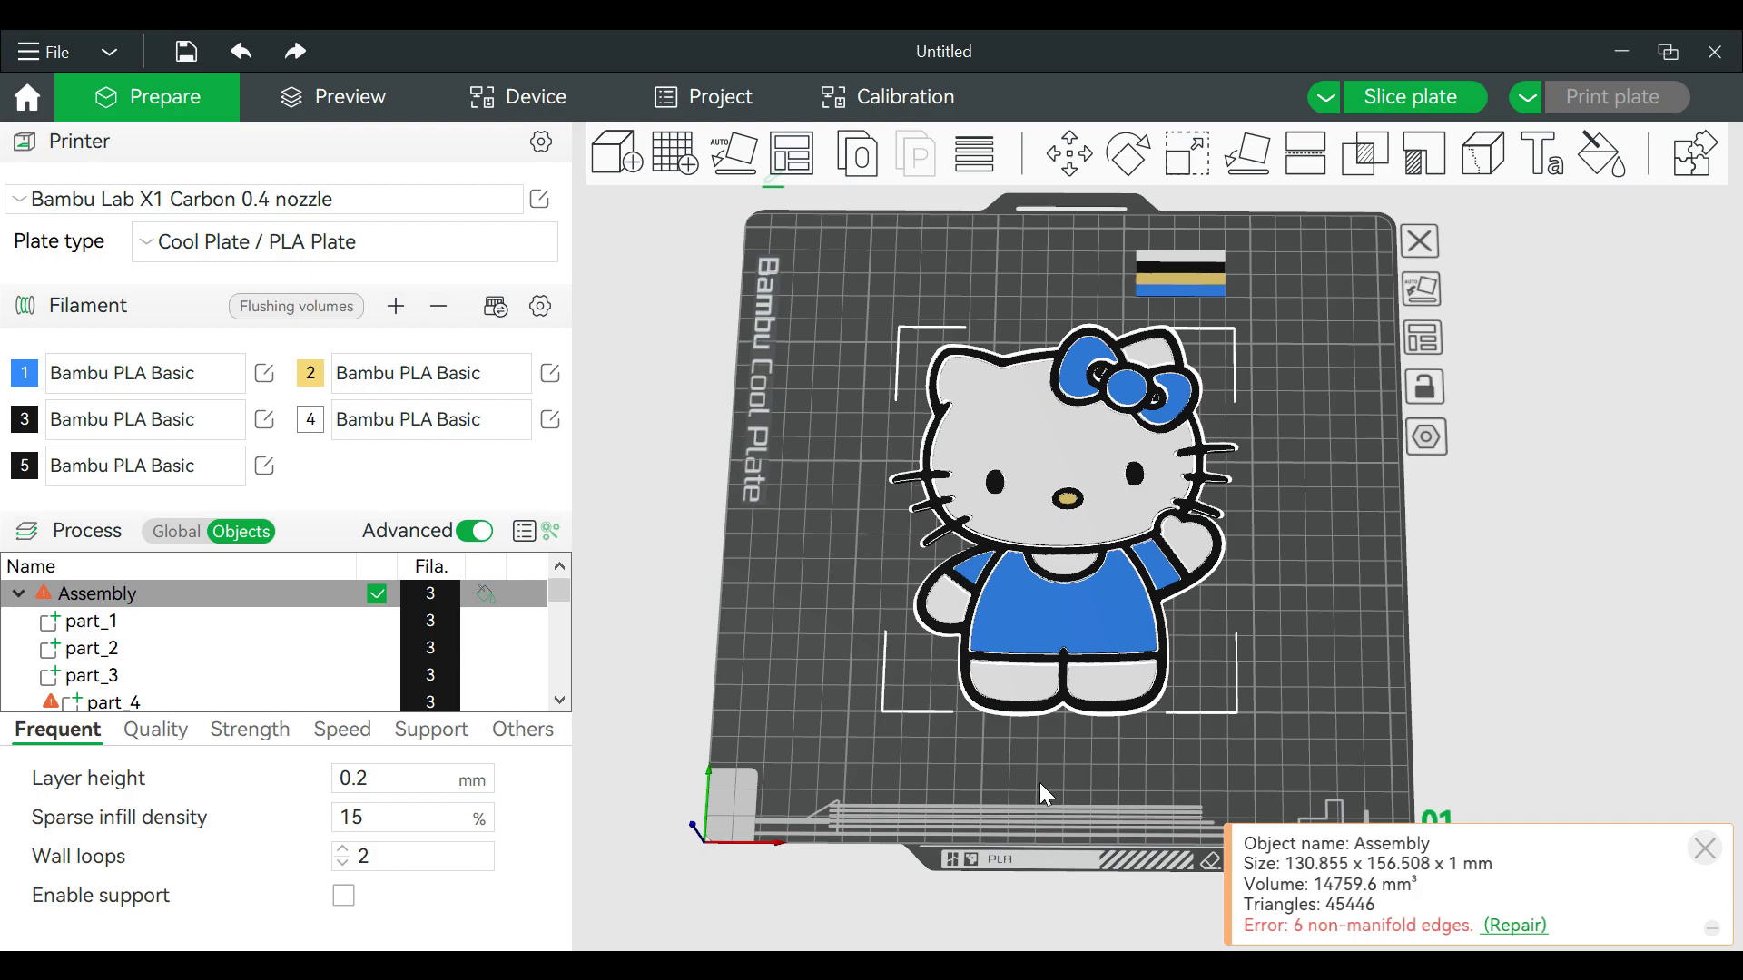
# Step: Add a second plate and clone one copy of the Hello Kitty model
pyautogui.click(693, 174)
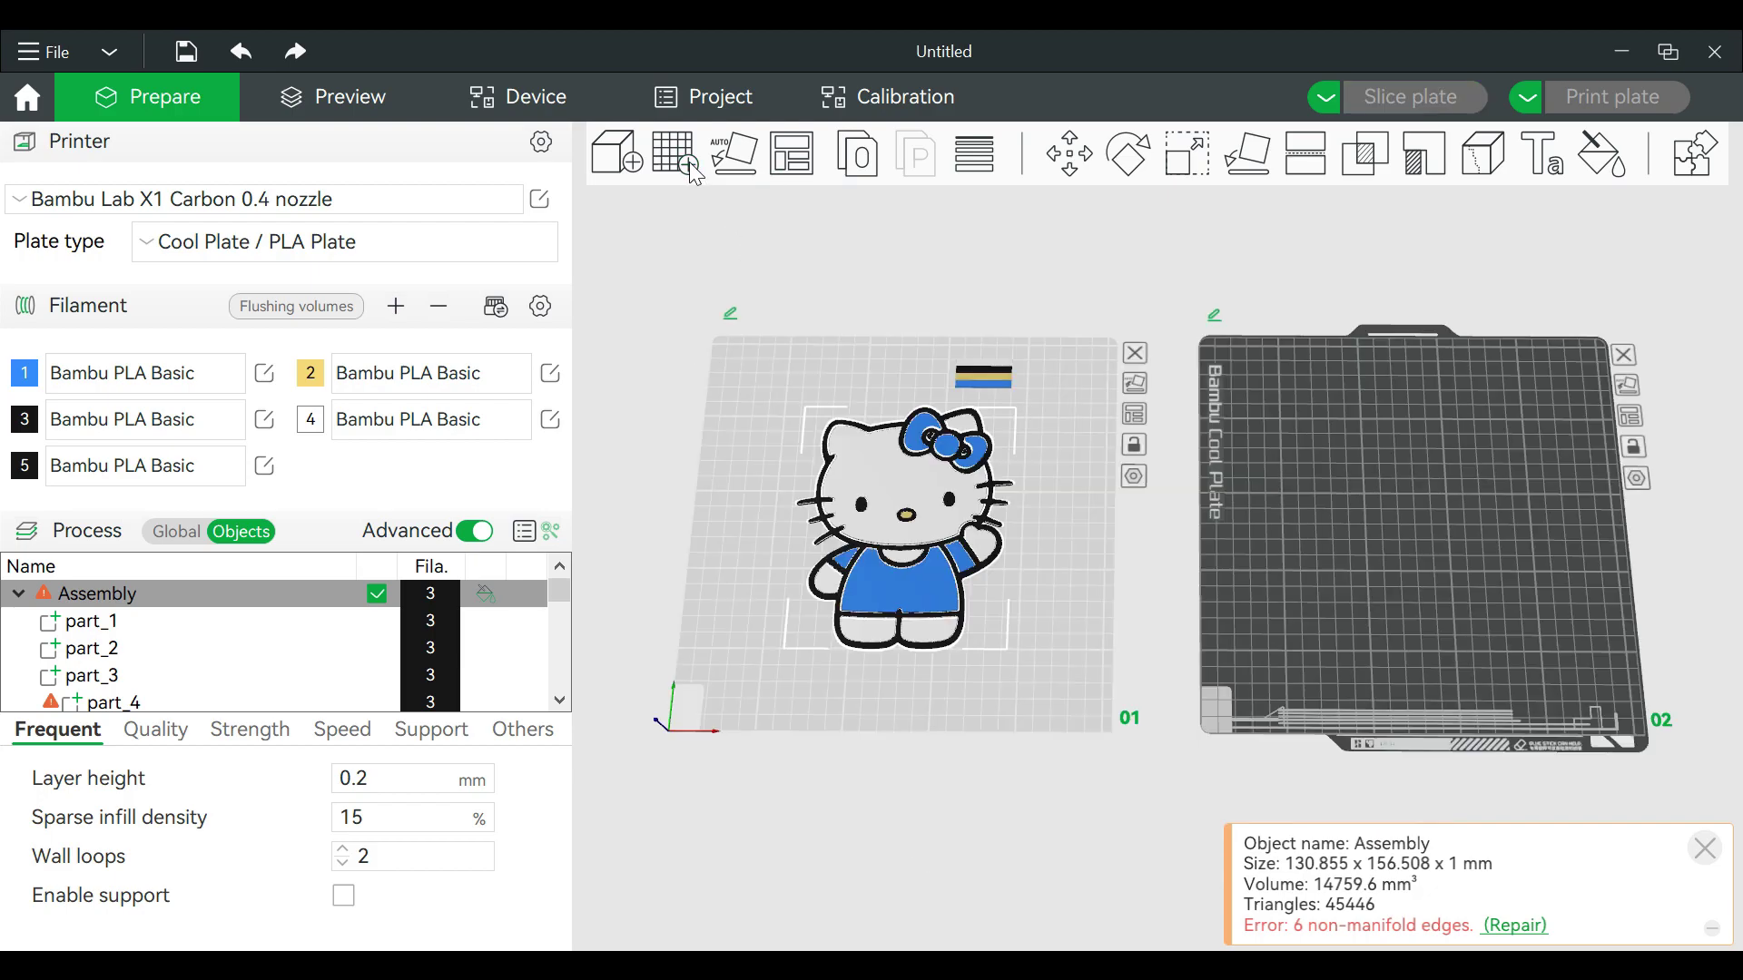
pyautogui.rightClick(911, 511)
pyautogui.moveTo(935, 474)
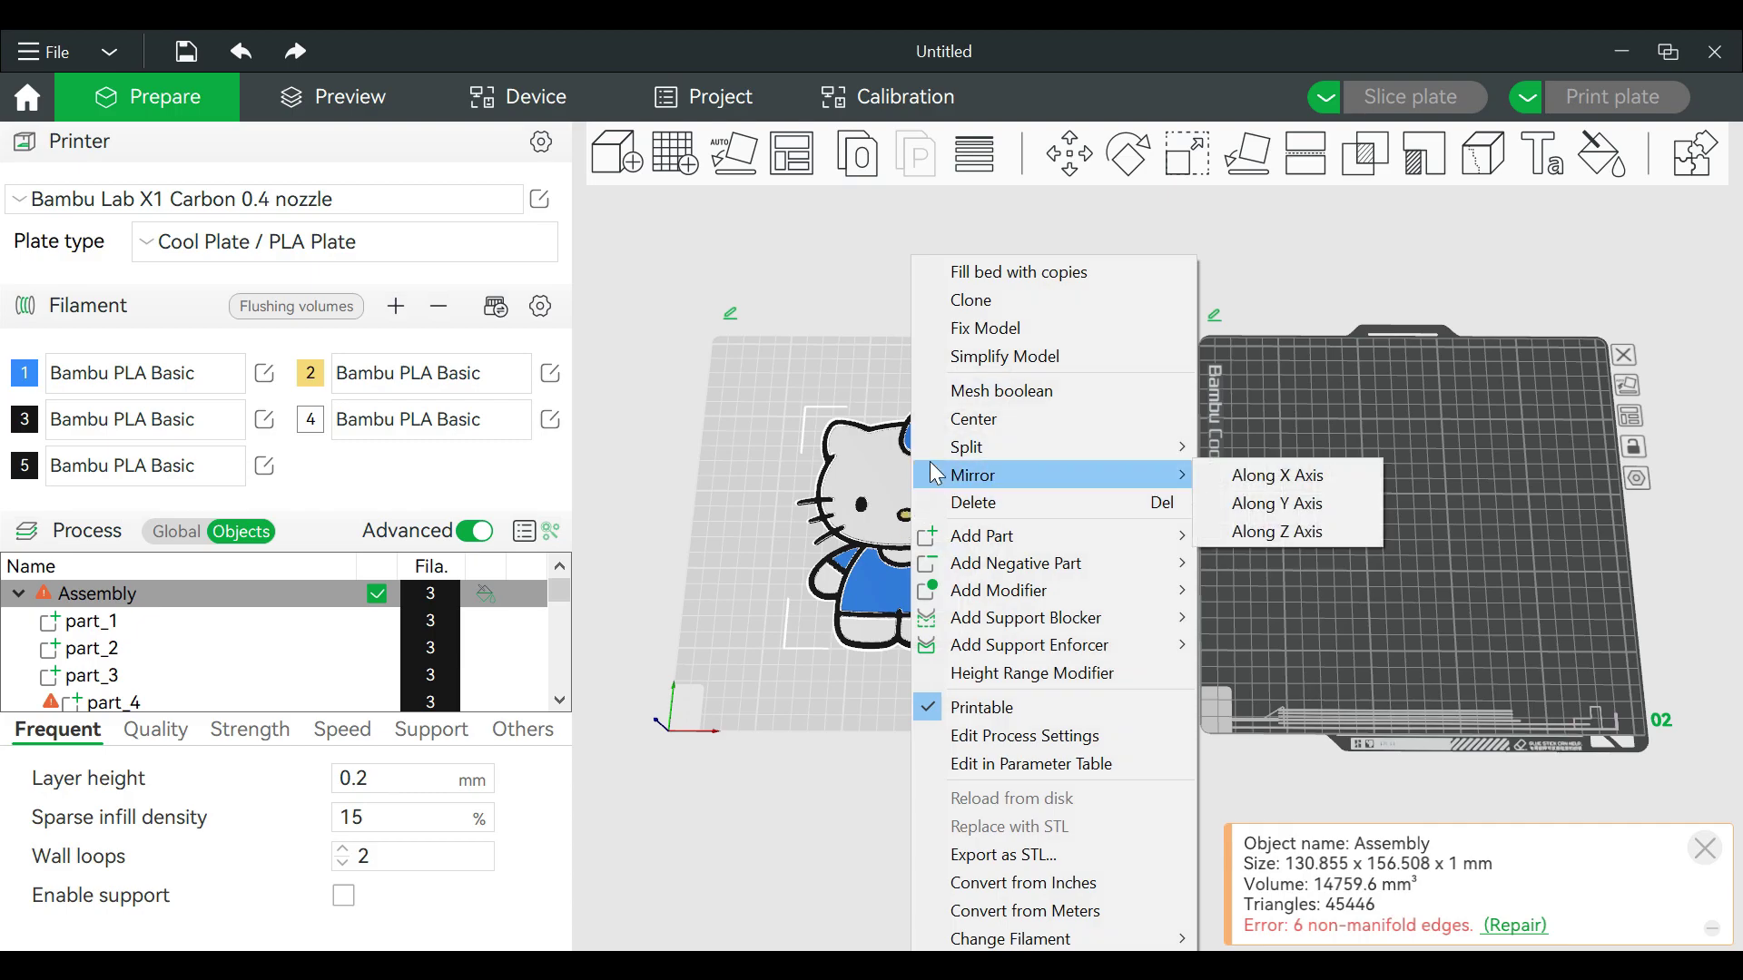
pyautogui.click(984, 300)
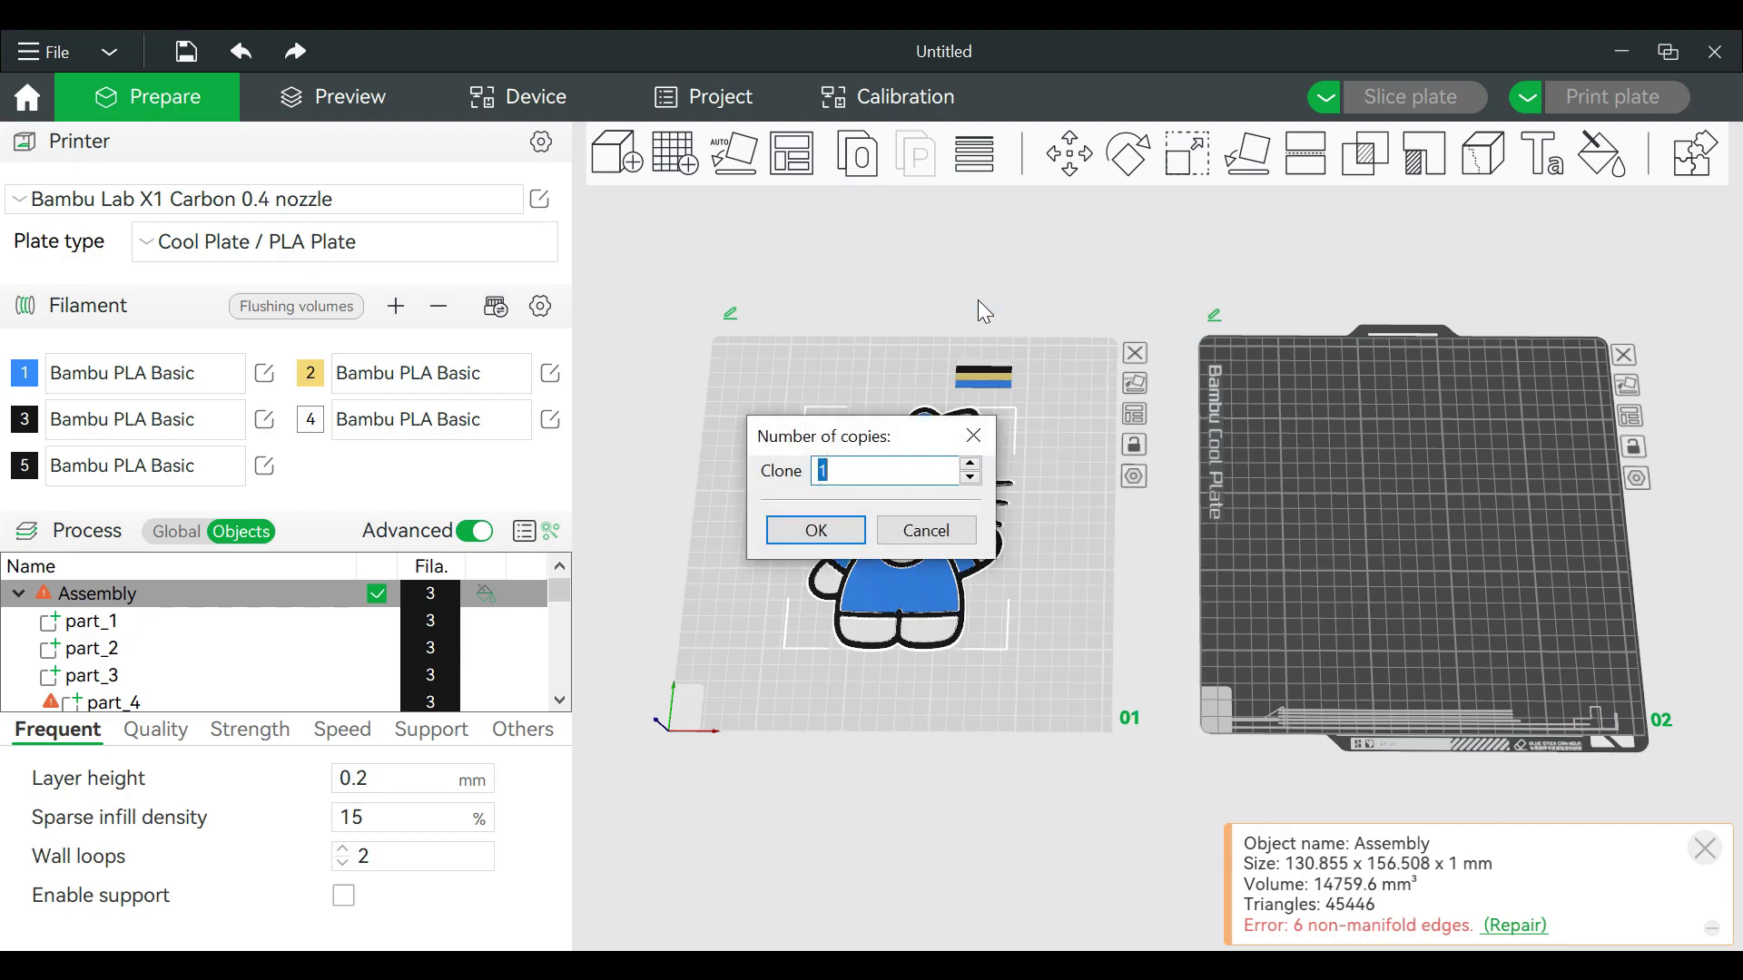
pyautogui.click(816, 531)
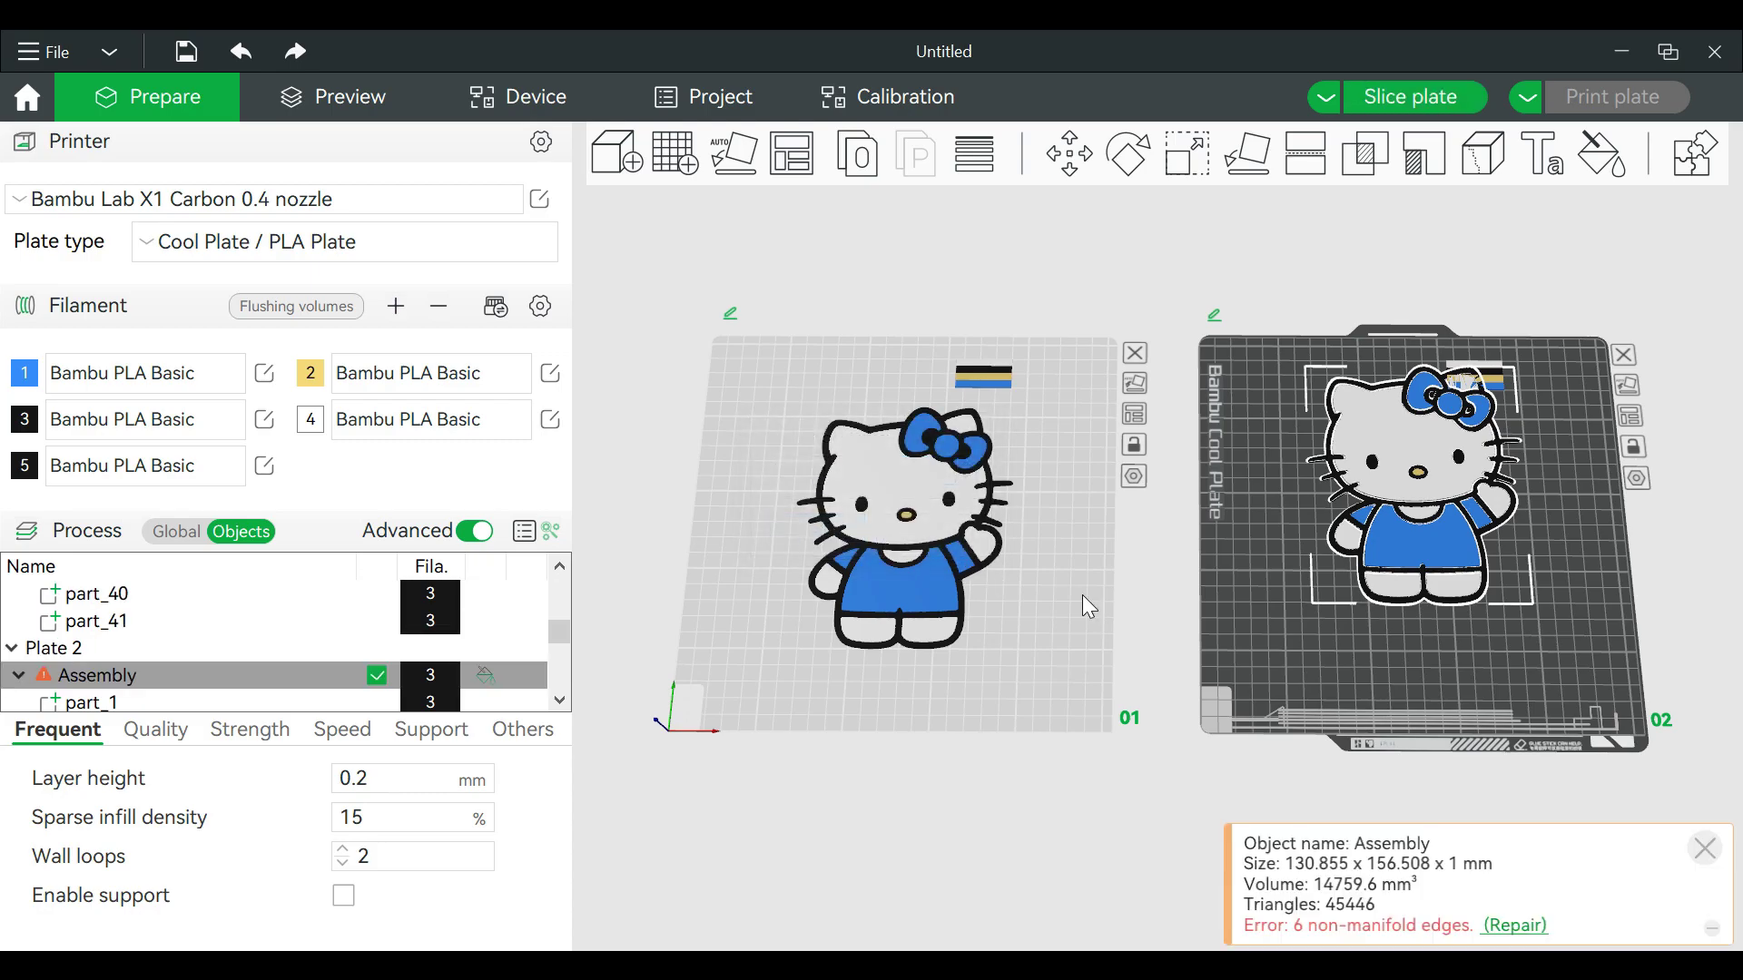
# Step: Center the Hello Kitty copy on plate 02
pyautogui.click(1409, 695)
pyautogui.moveTo(1457, 672); pyautogui.dragTo(1114, 710, button='right')
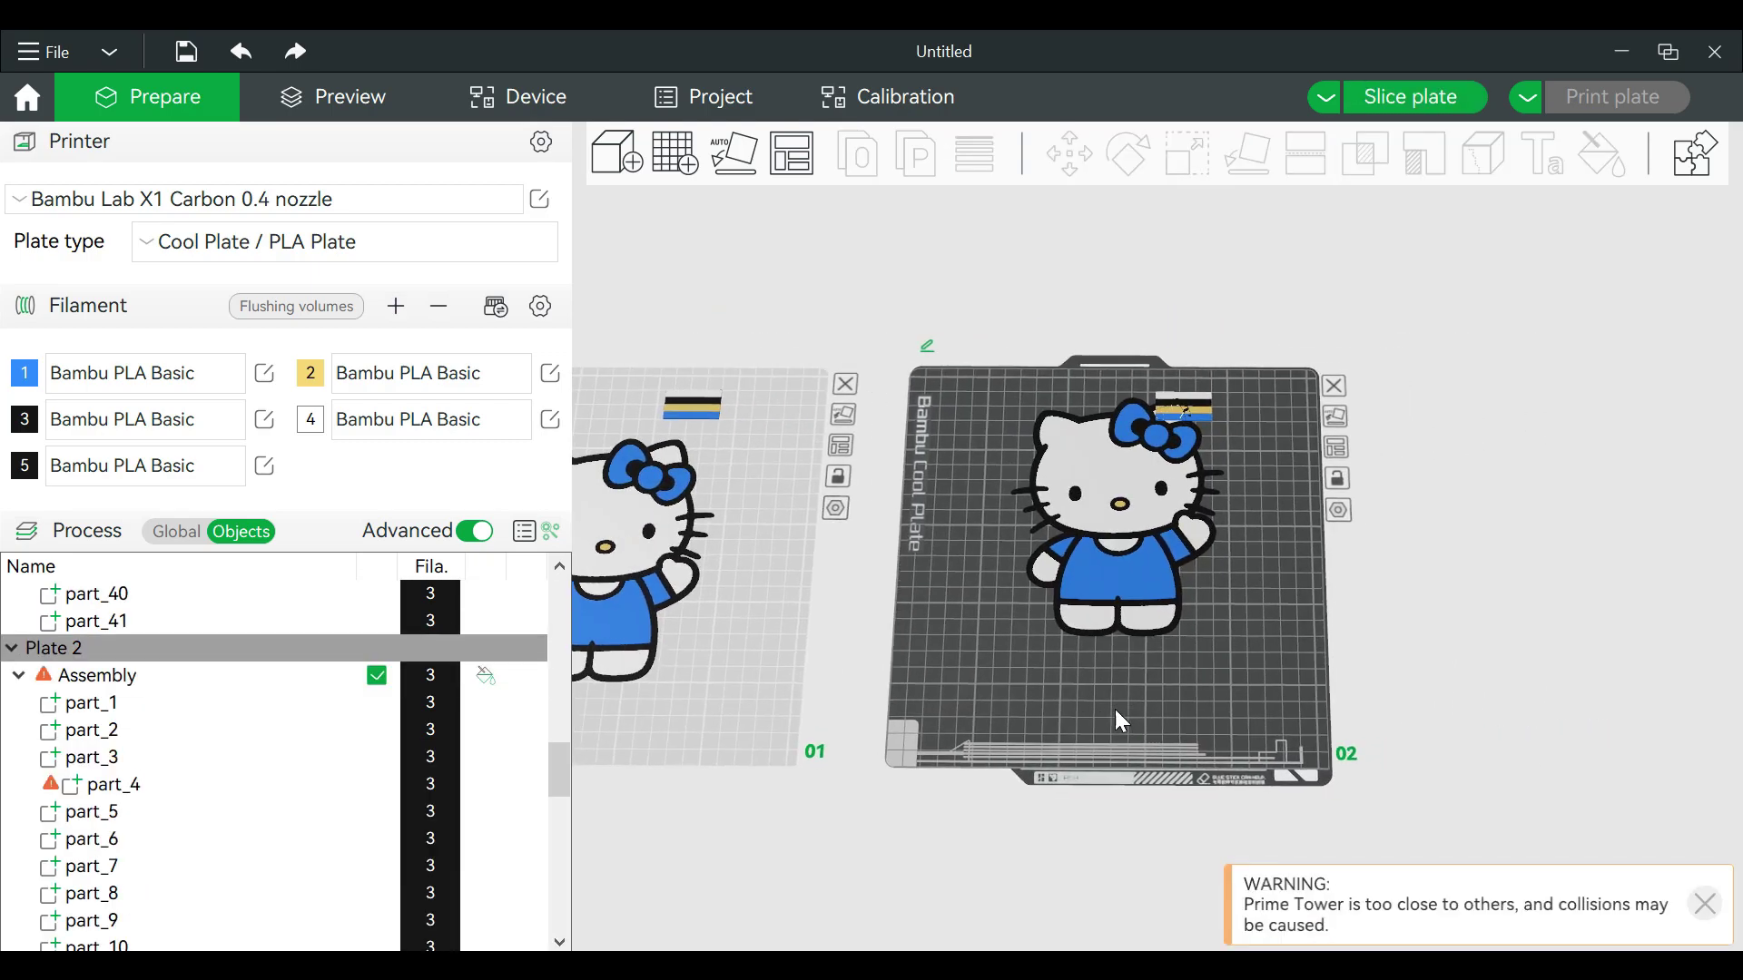
pyautogui.scroll(5, 1180, 666)
pyautogui.scroll(2, 1180, 662)
pyautogui.click(1038, 514)
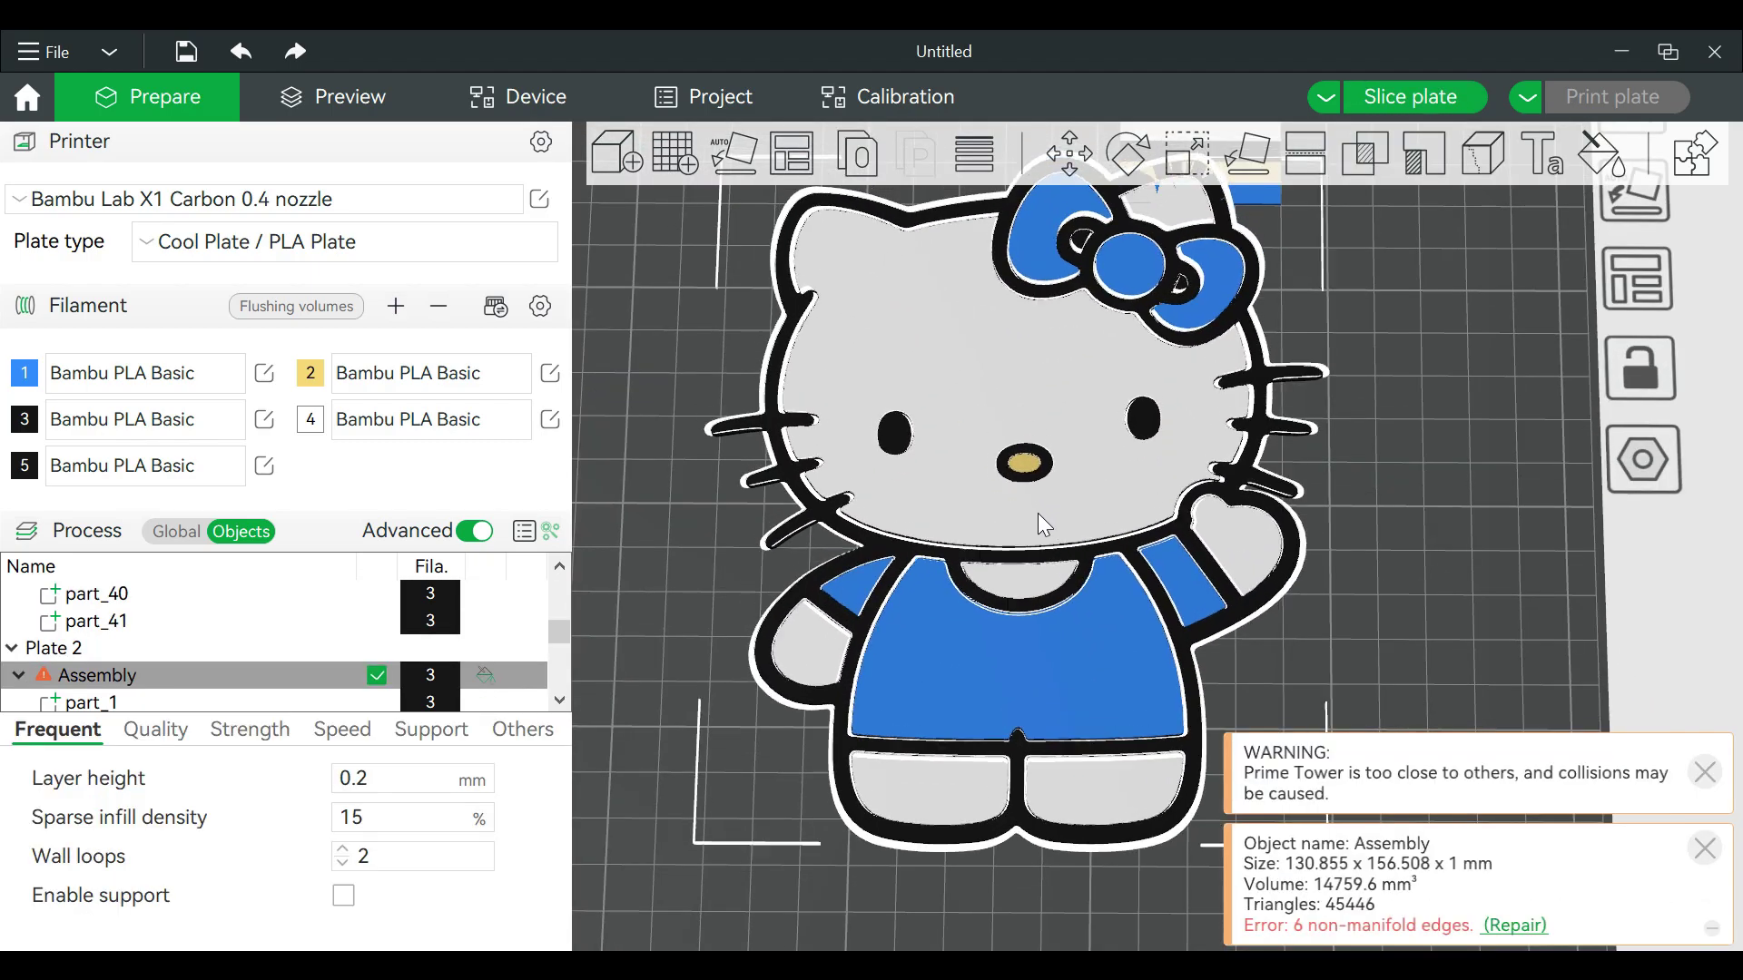
pyautogui.moveTo(1038, 514); pyautogui.dragTo(1019, 631, button='right')
pyautogui.rightClick(1022, 628)
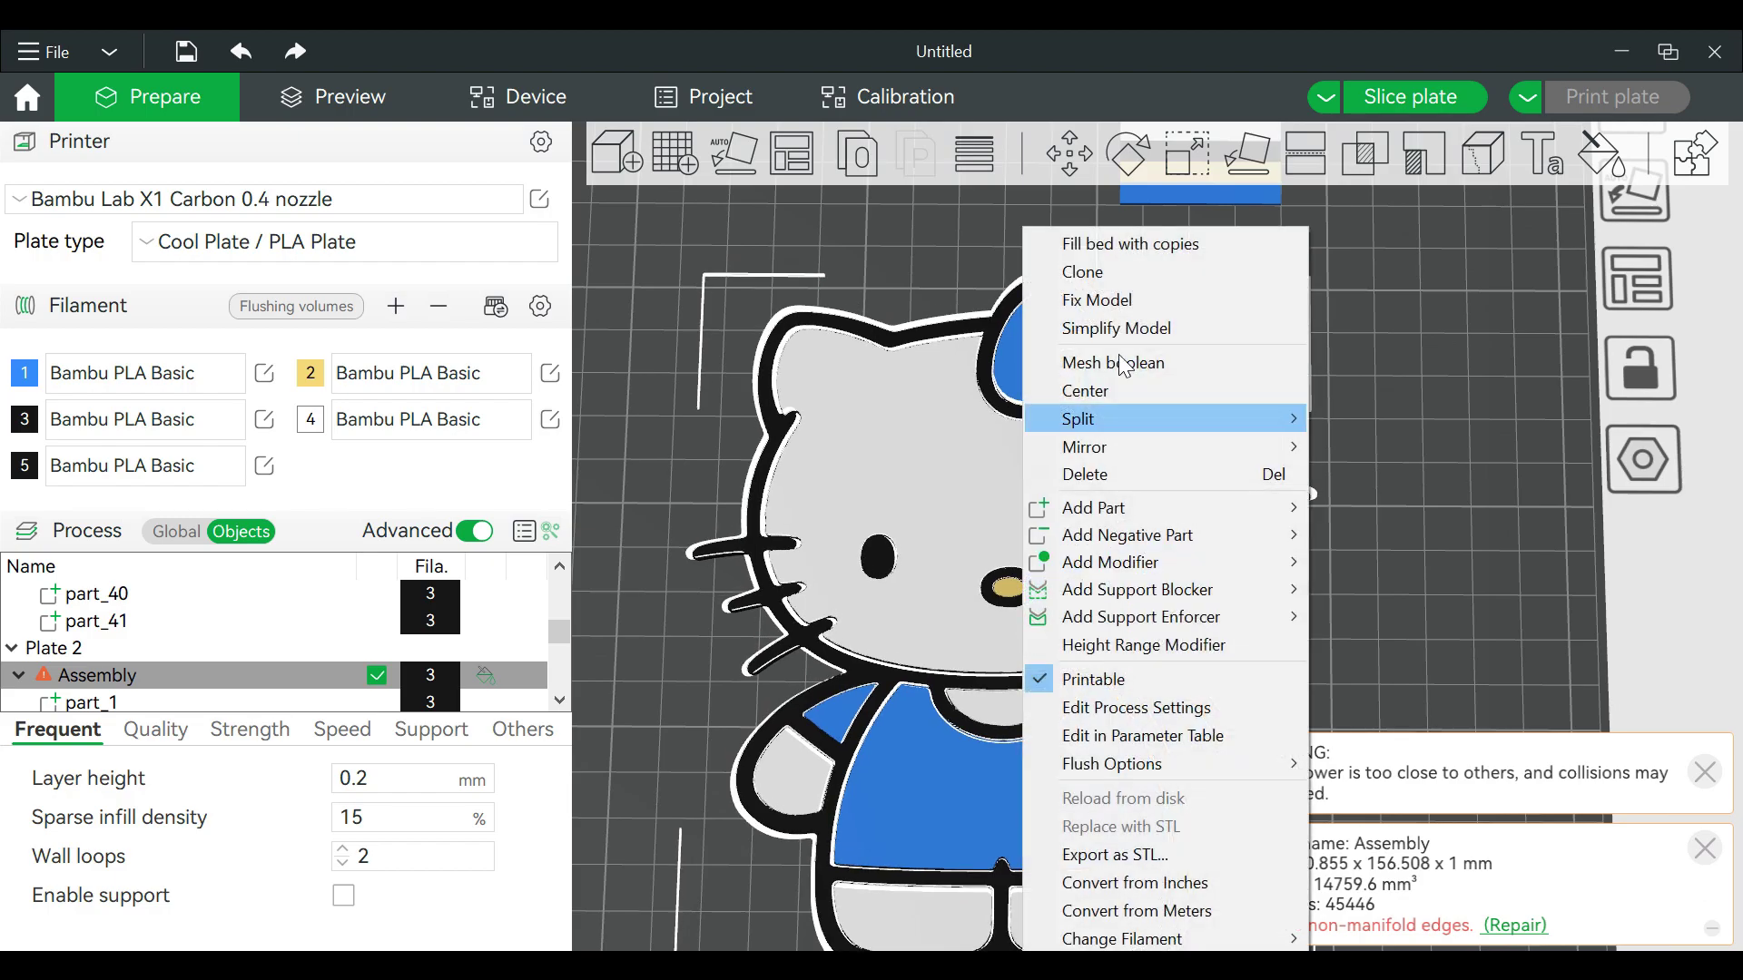
pyautogui.click(1126, 392)
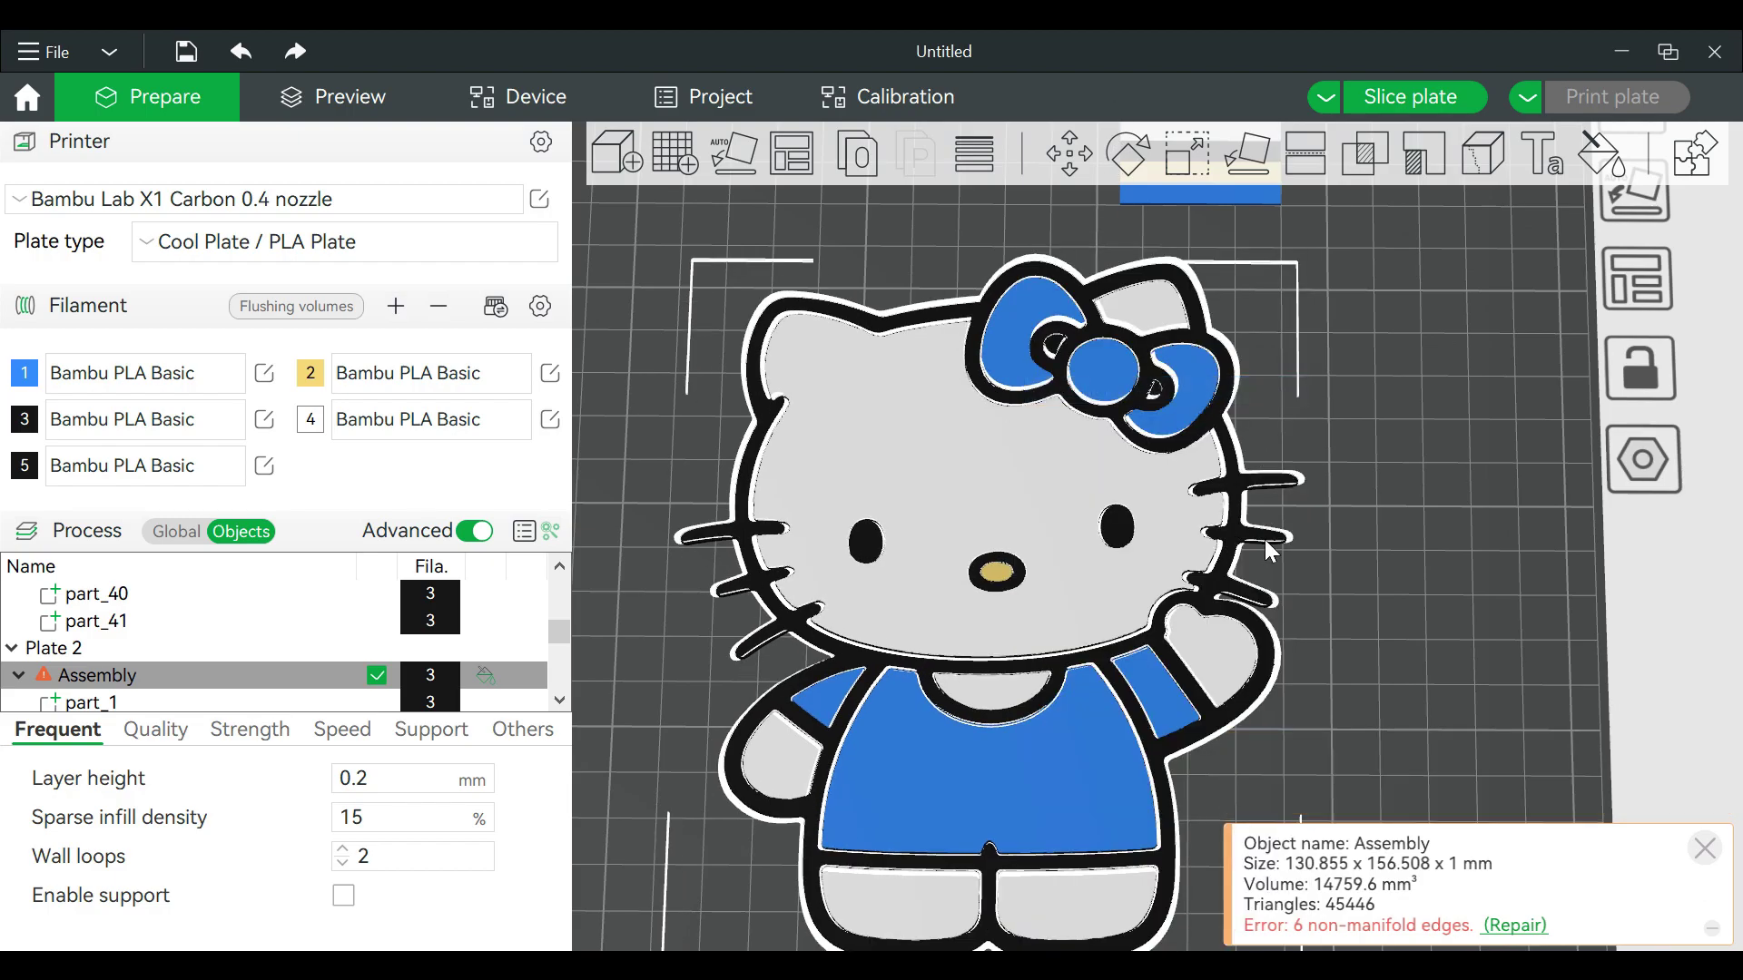
pyautogui.click(1491, 456)
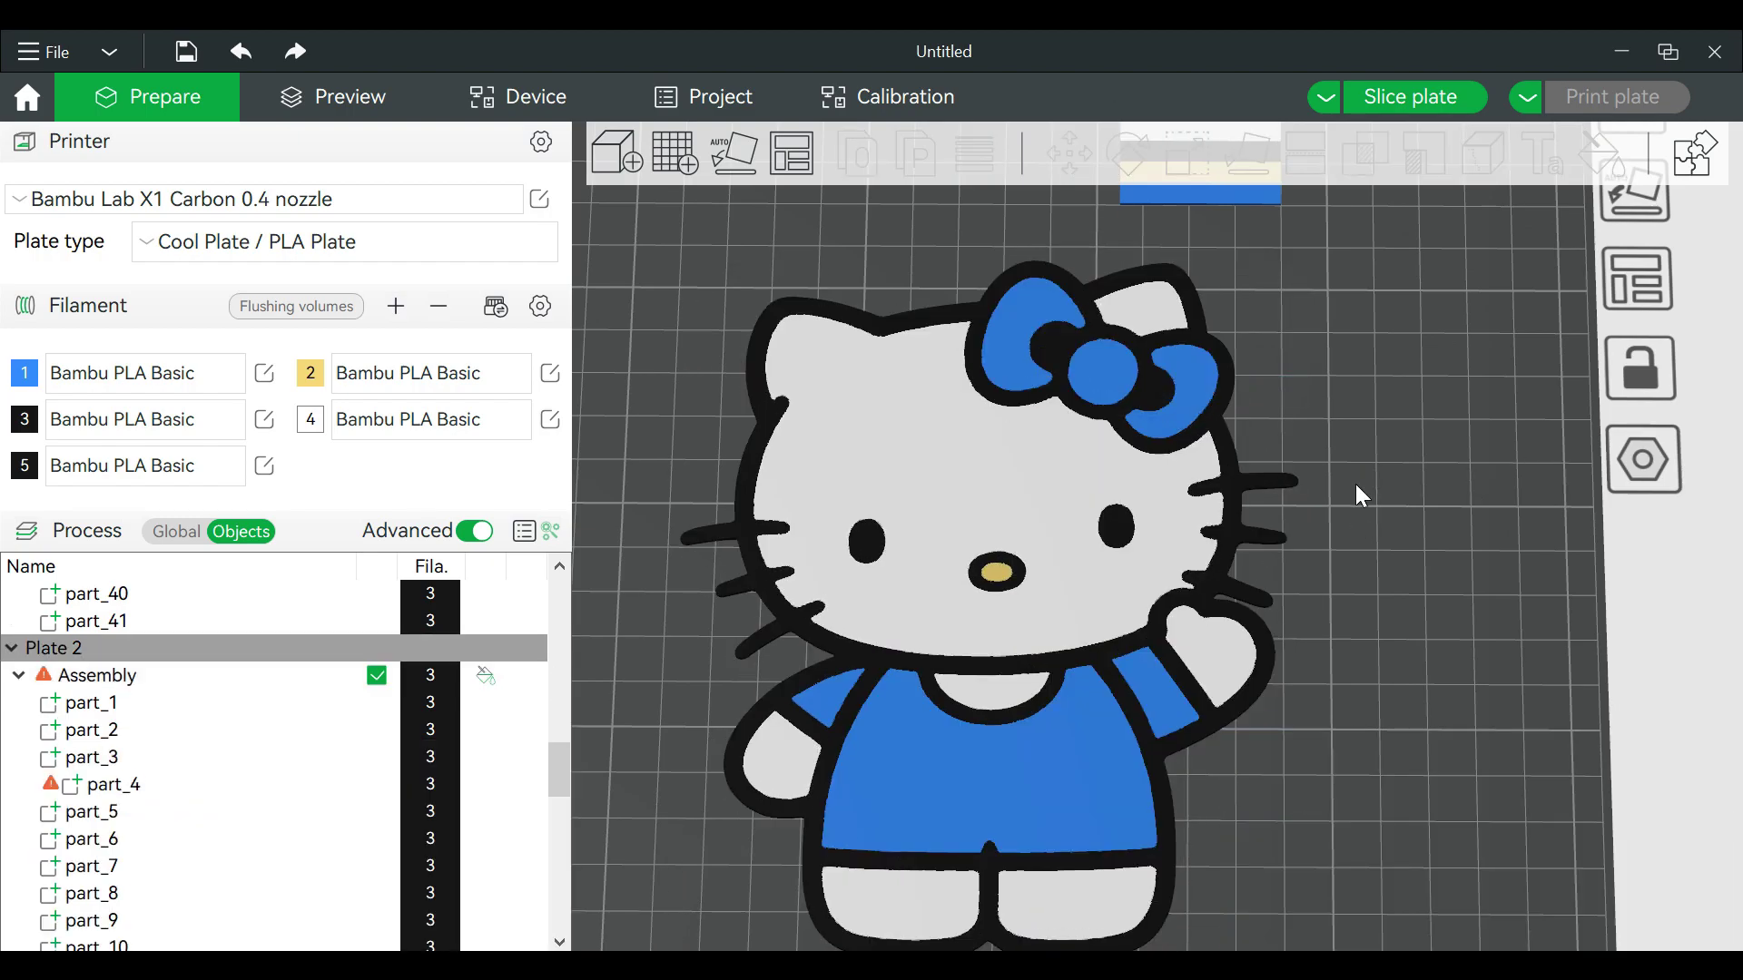
# Step: Add a negative Cylinder part to the Hello Kitty copy and drag it up over the bow
pyautogui.rightClick(1102, 466)
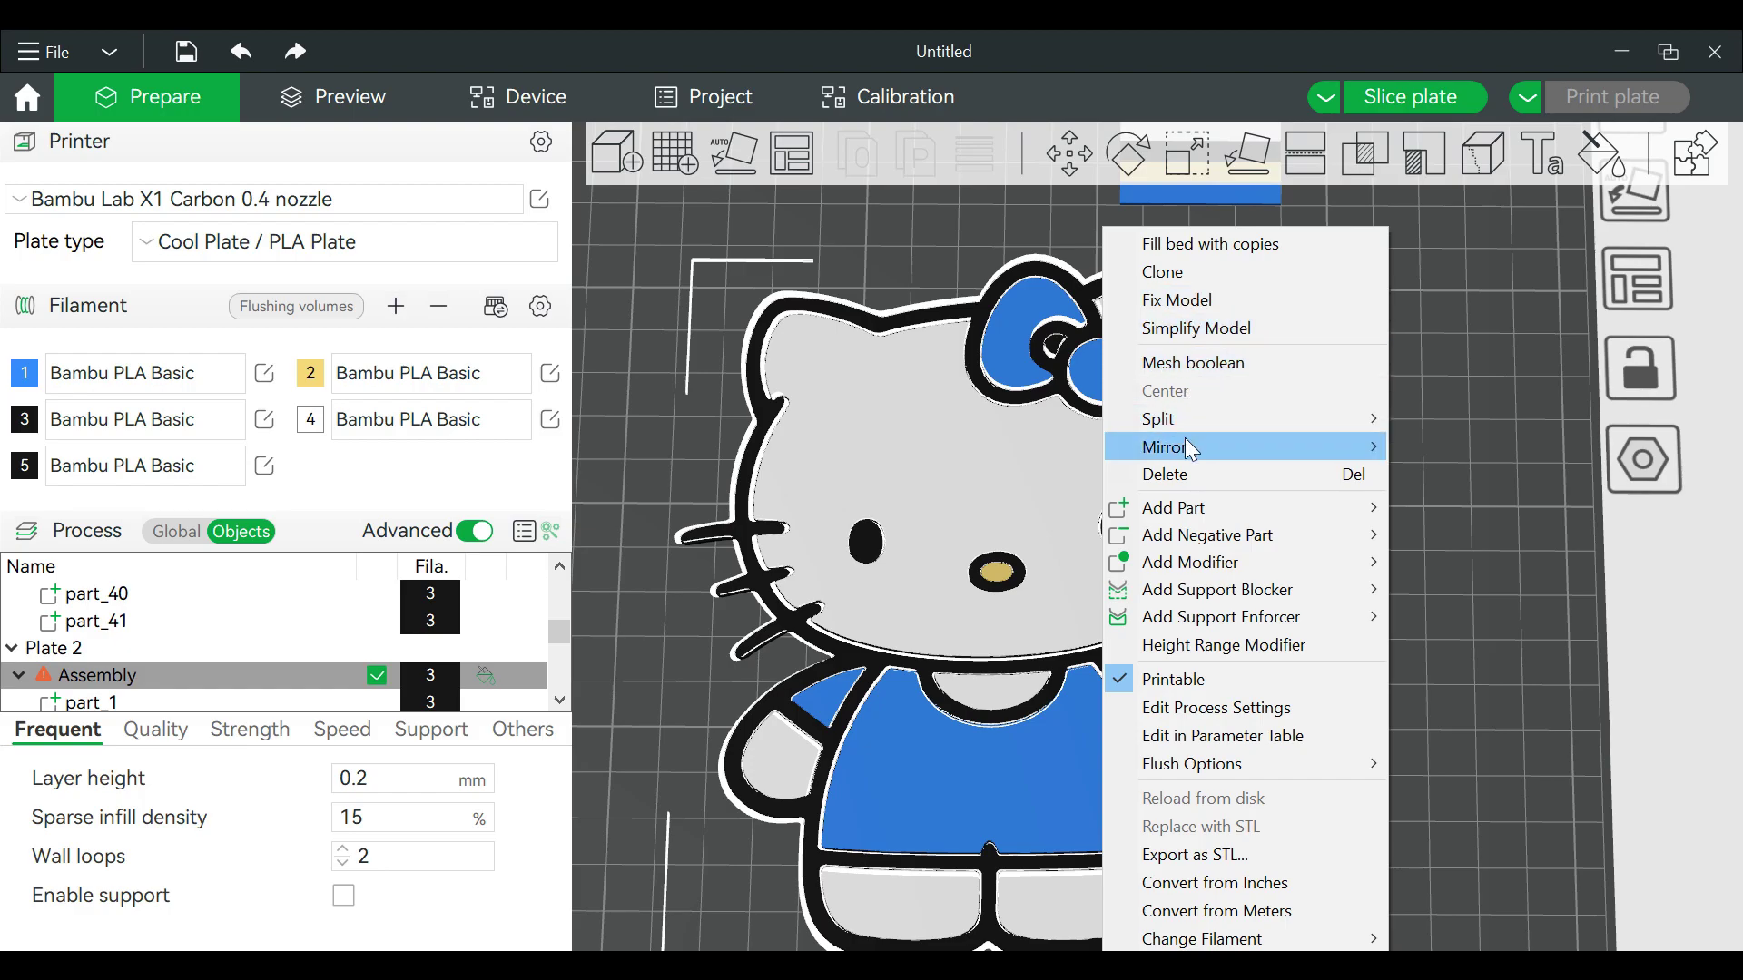
pyautogui.moveTo(1220, 610)
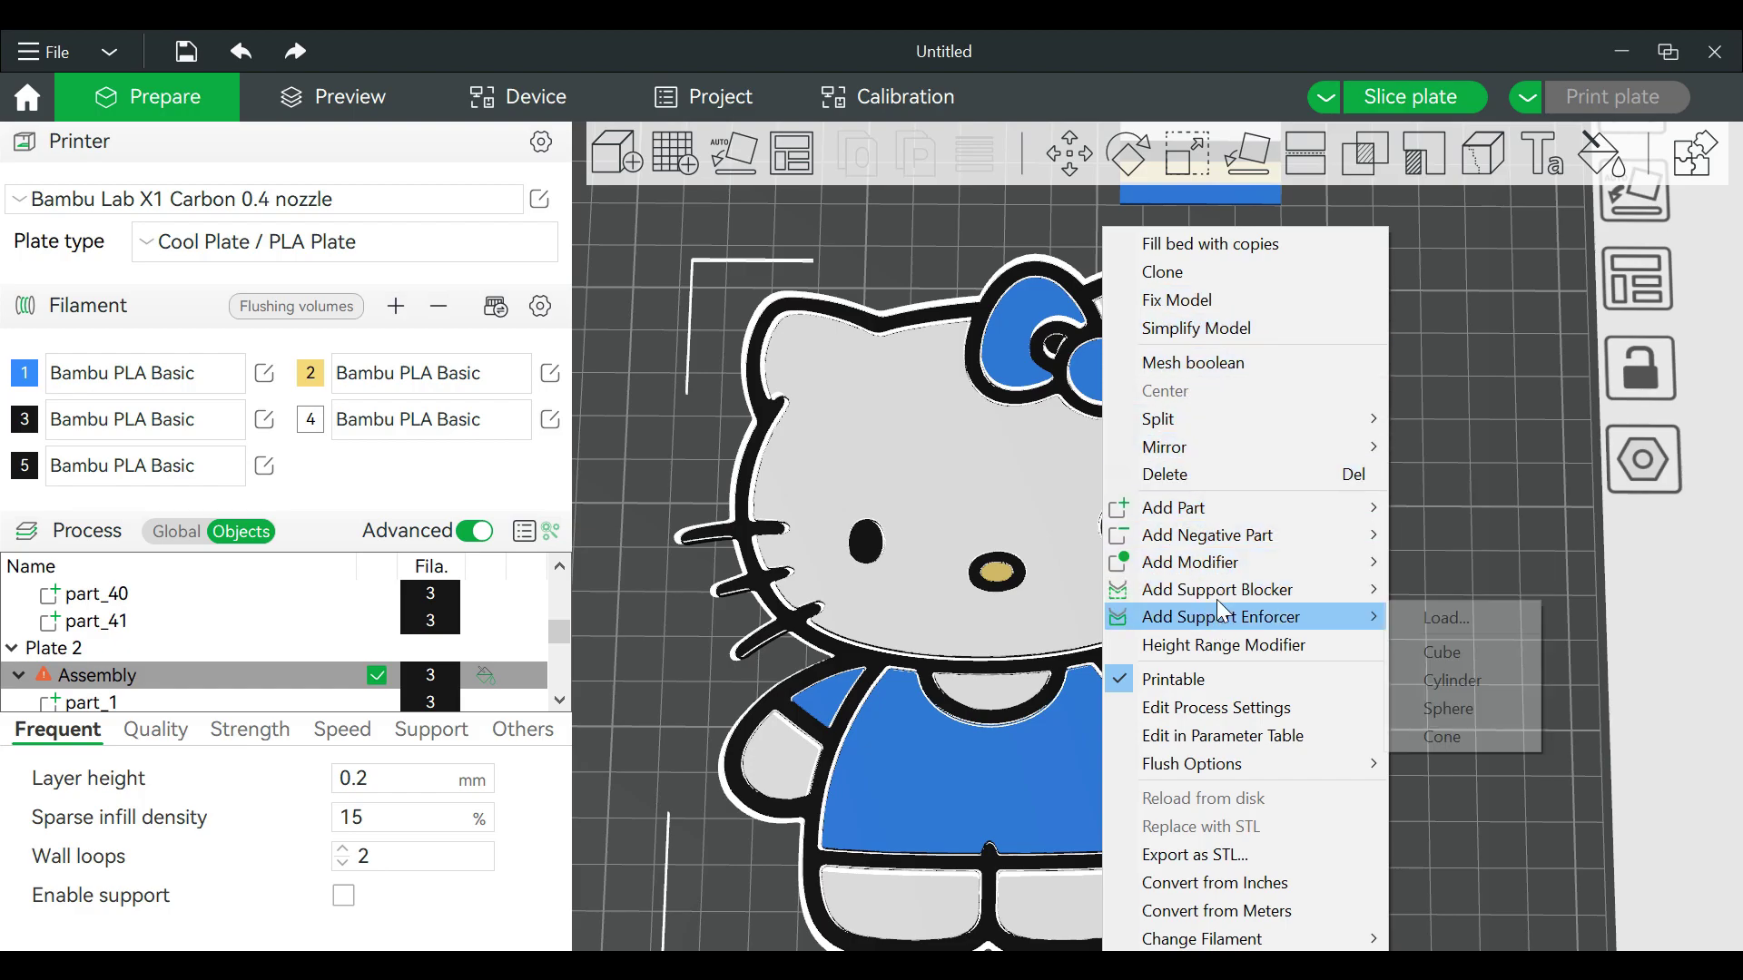
pyautogui.moveTo(1227, 545)
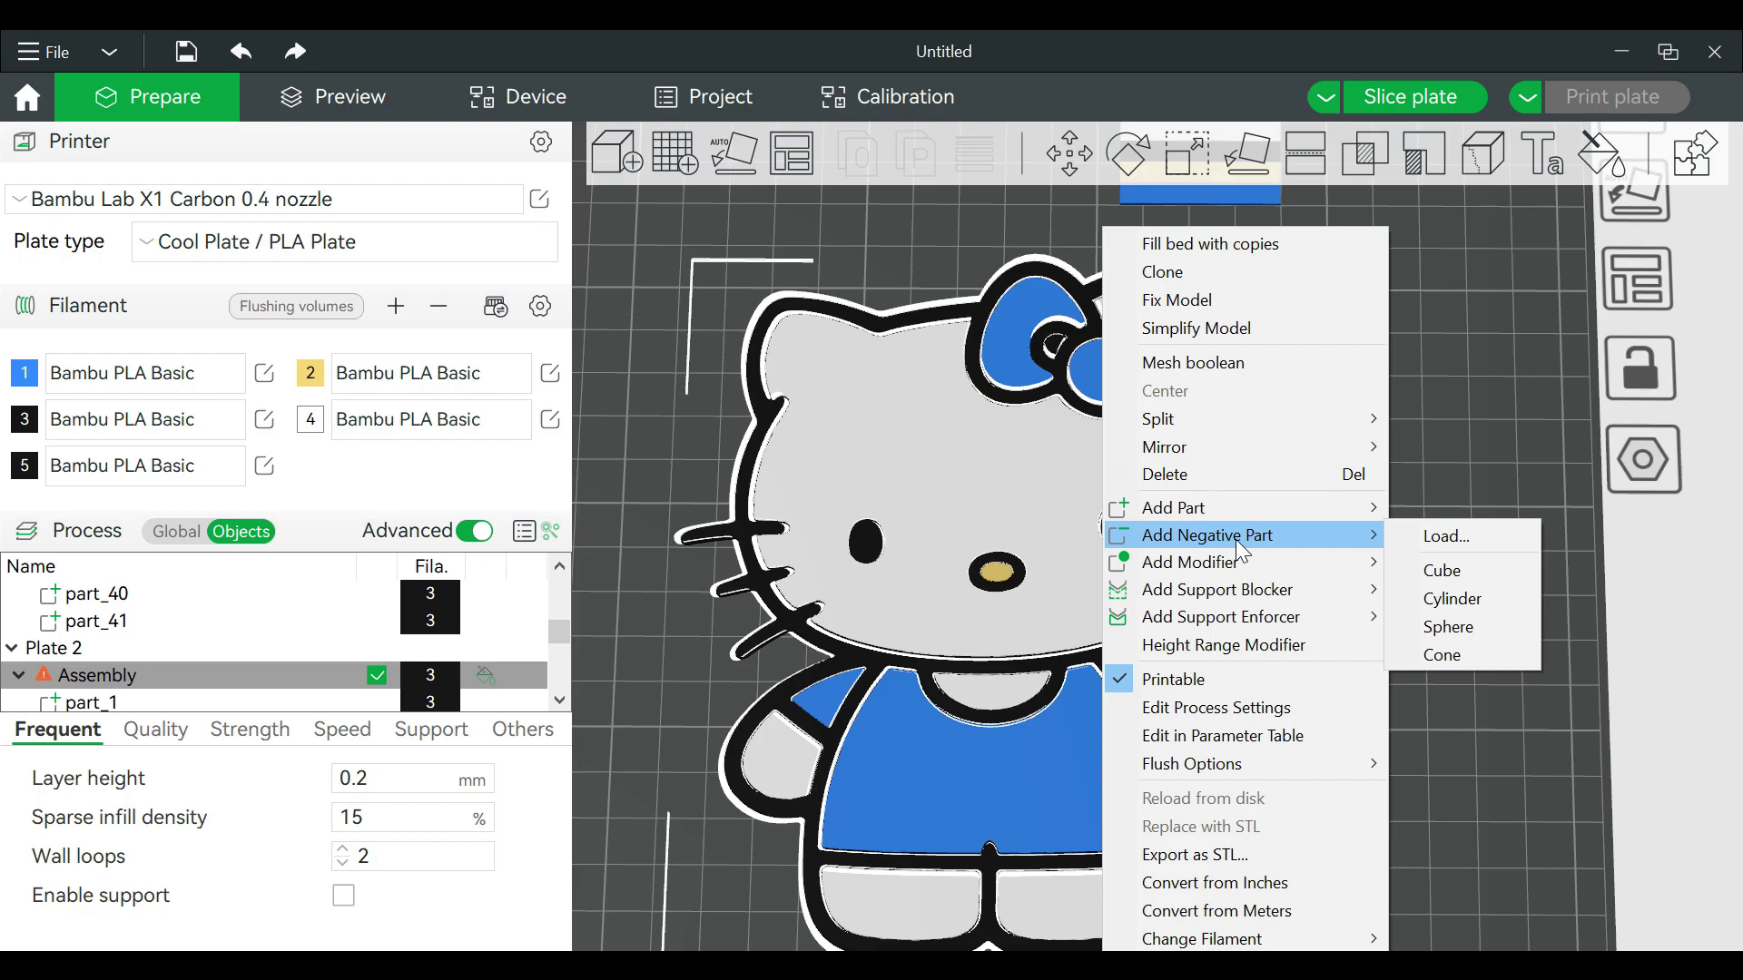
pyautogui.click(1456, 599)
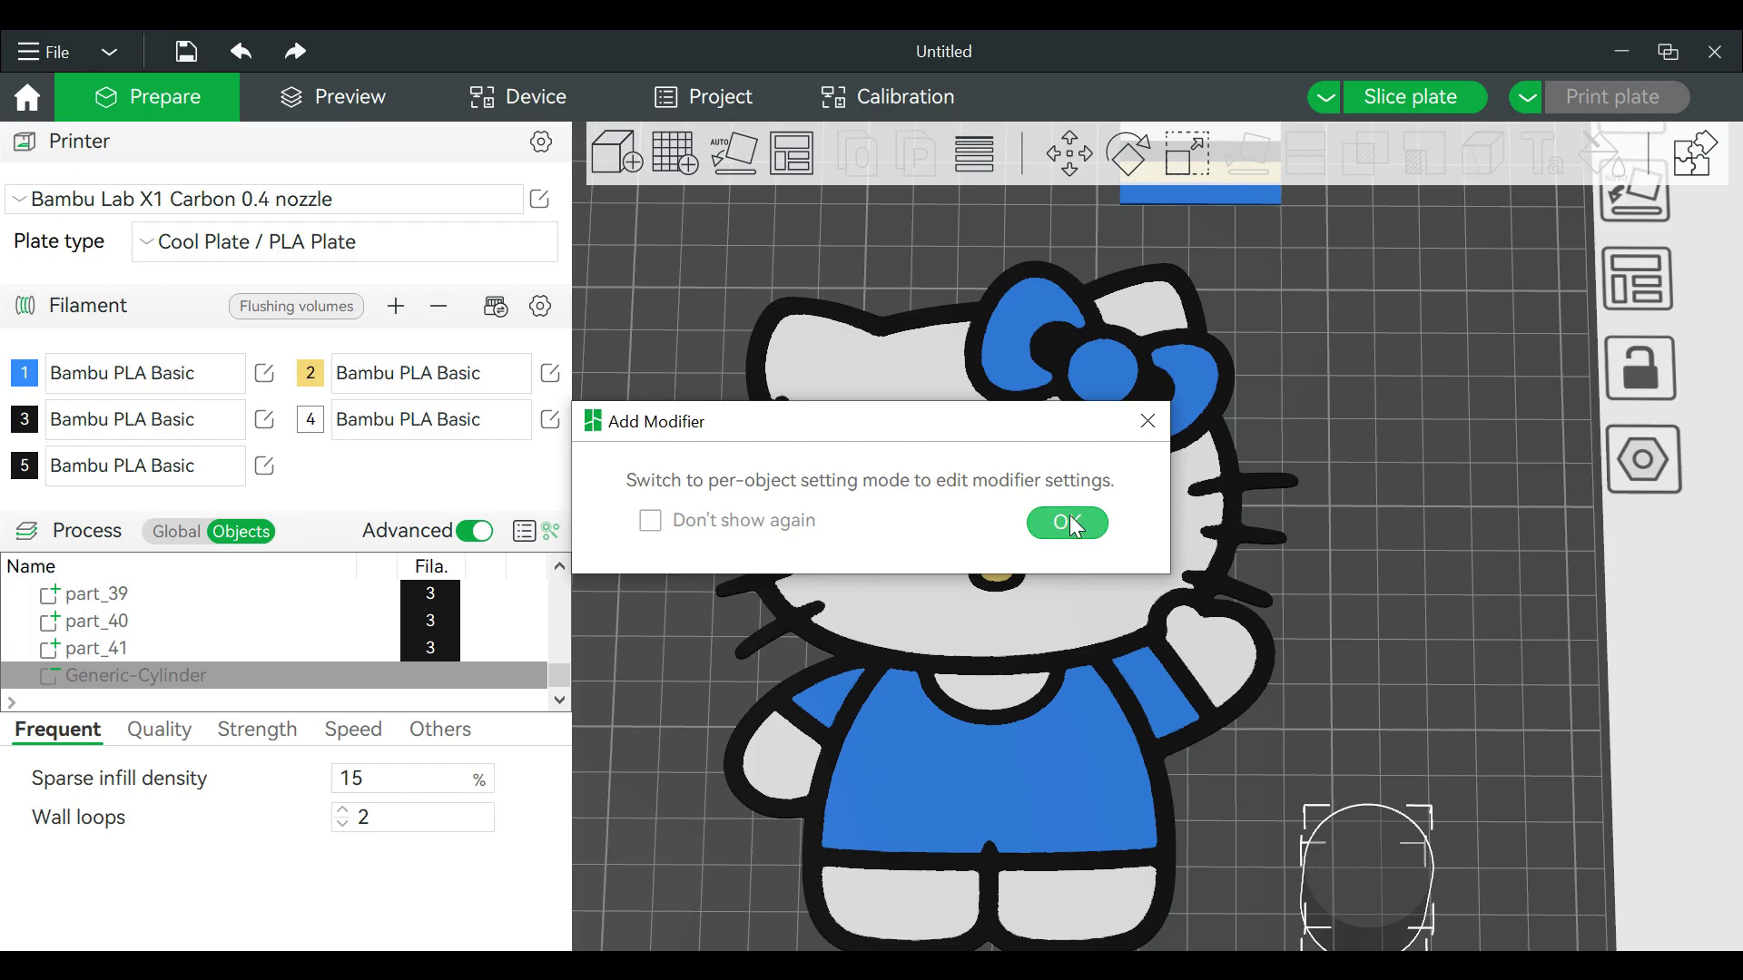
pyautogui.click(1052, 526)
pyautogui.moveTo(1359, 890); pyautogui.dragTo(1138, 300)
pyautogui.scroll(5, 1369, 628)
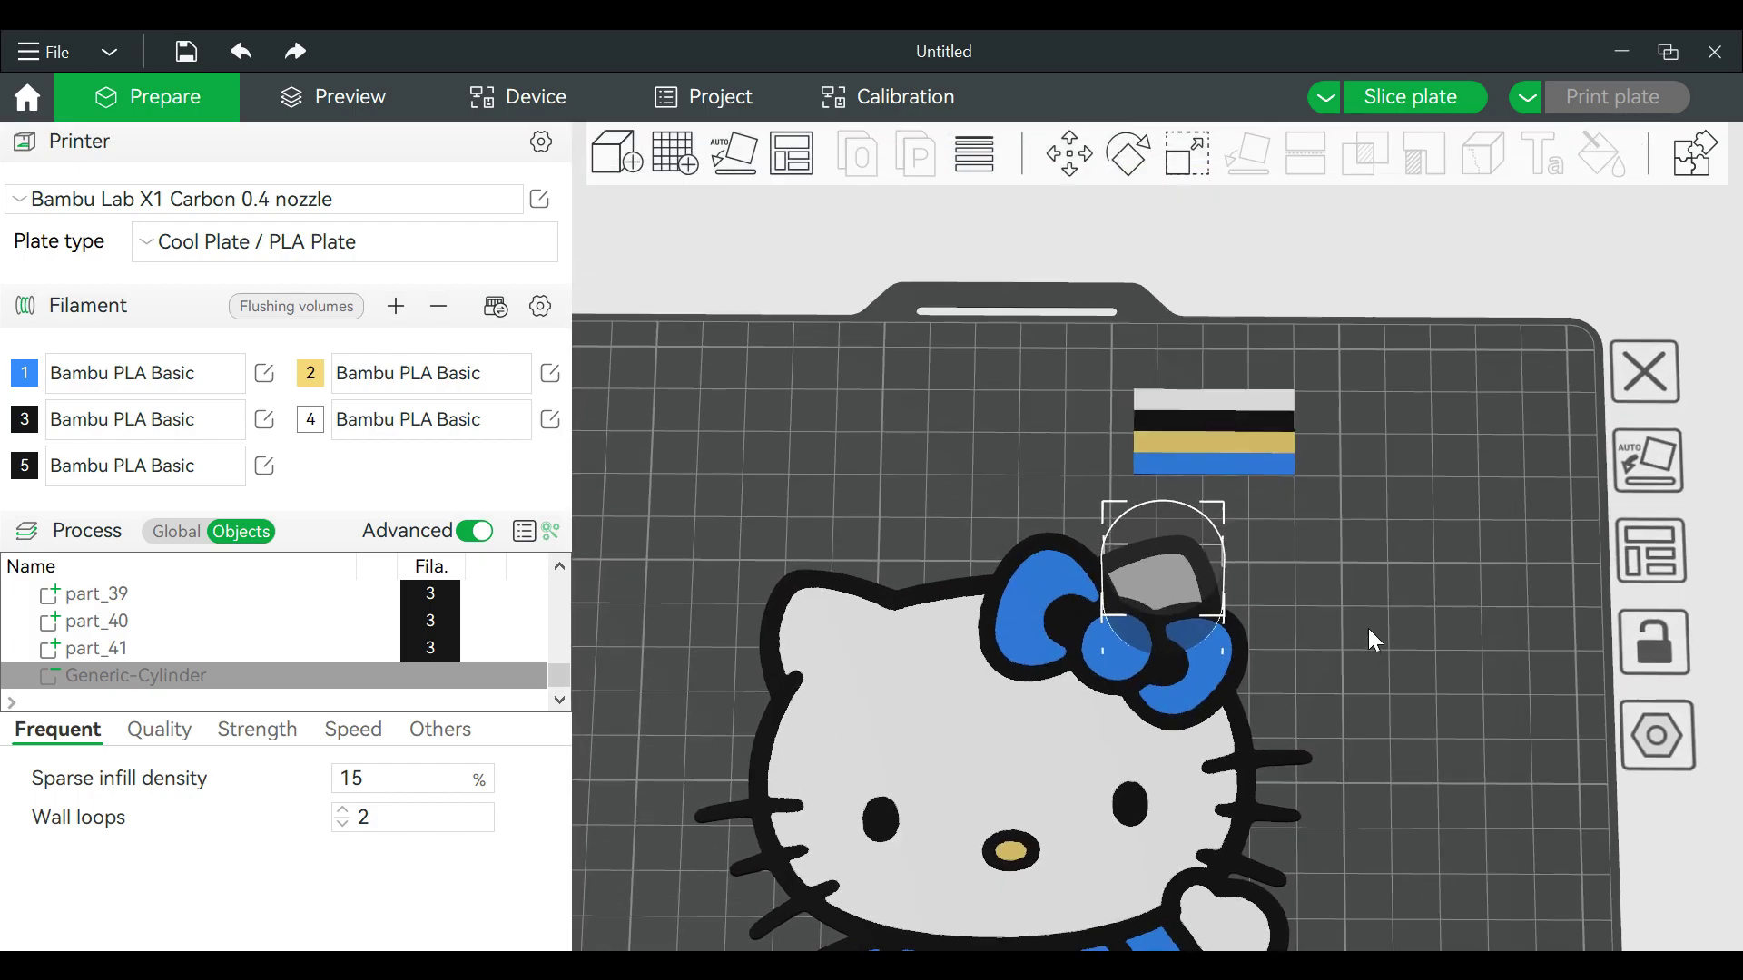
pyautogui.moveTo(1436, 707); pyautogui.dragTo(1291, 540)
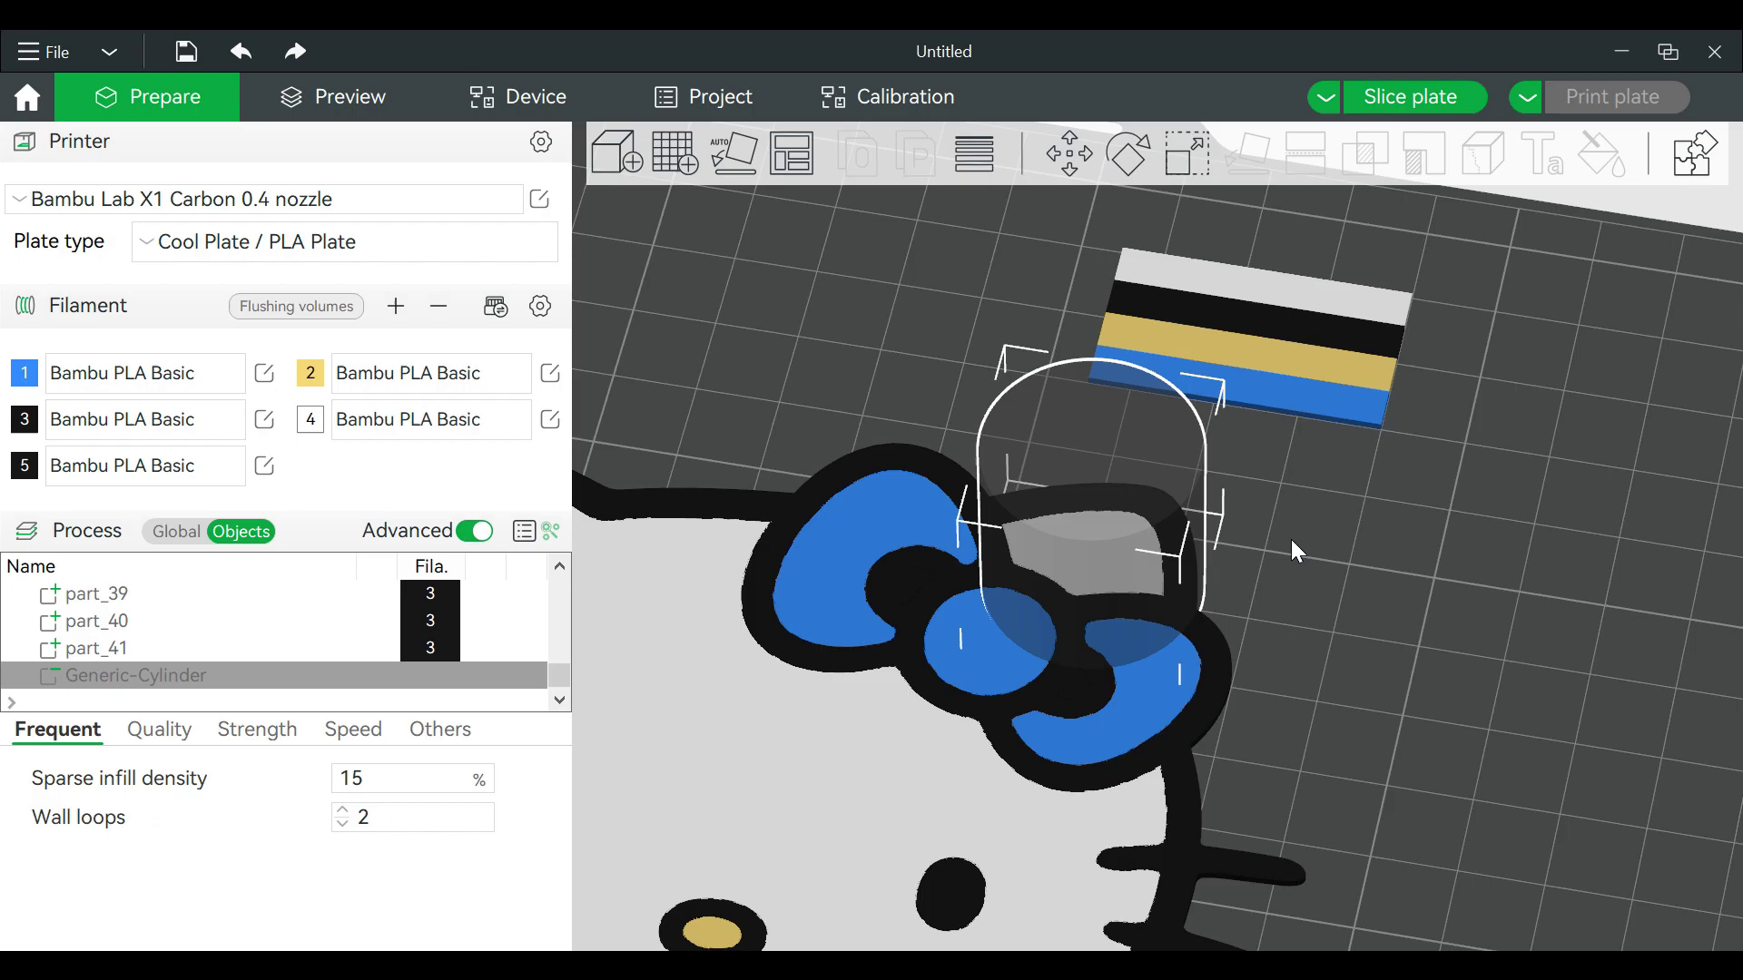
# Step: Shrink the cylinder to 44.27% and lower it onto the plate beside the bow
pyautogui.click(1183, 159)
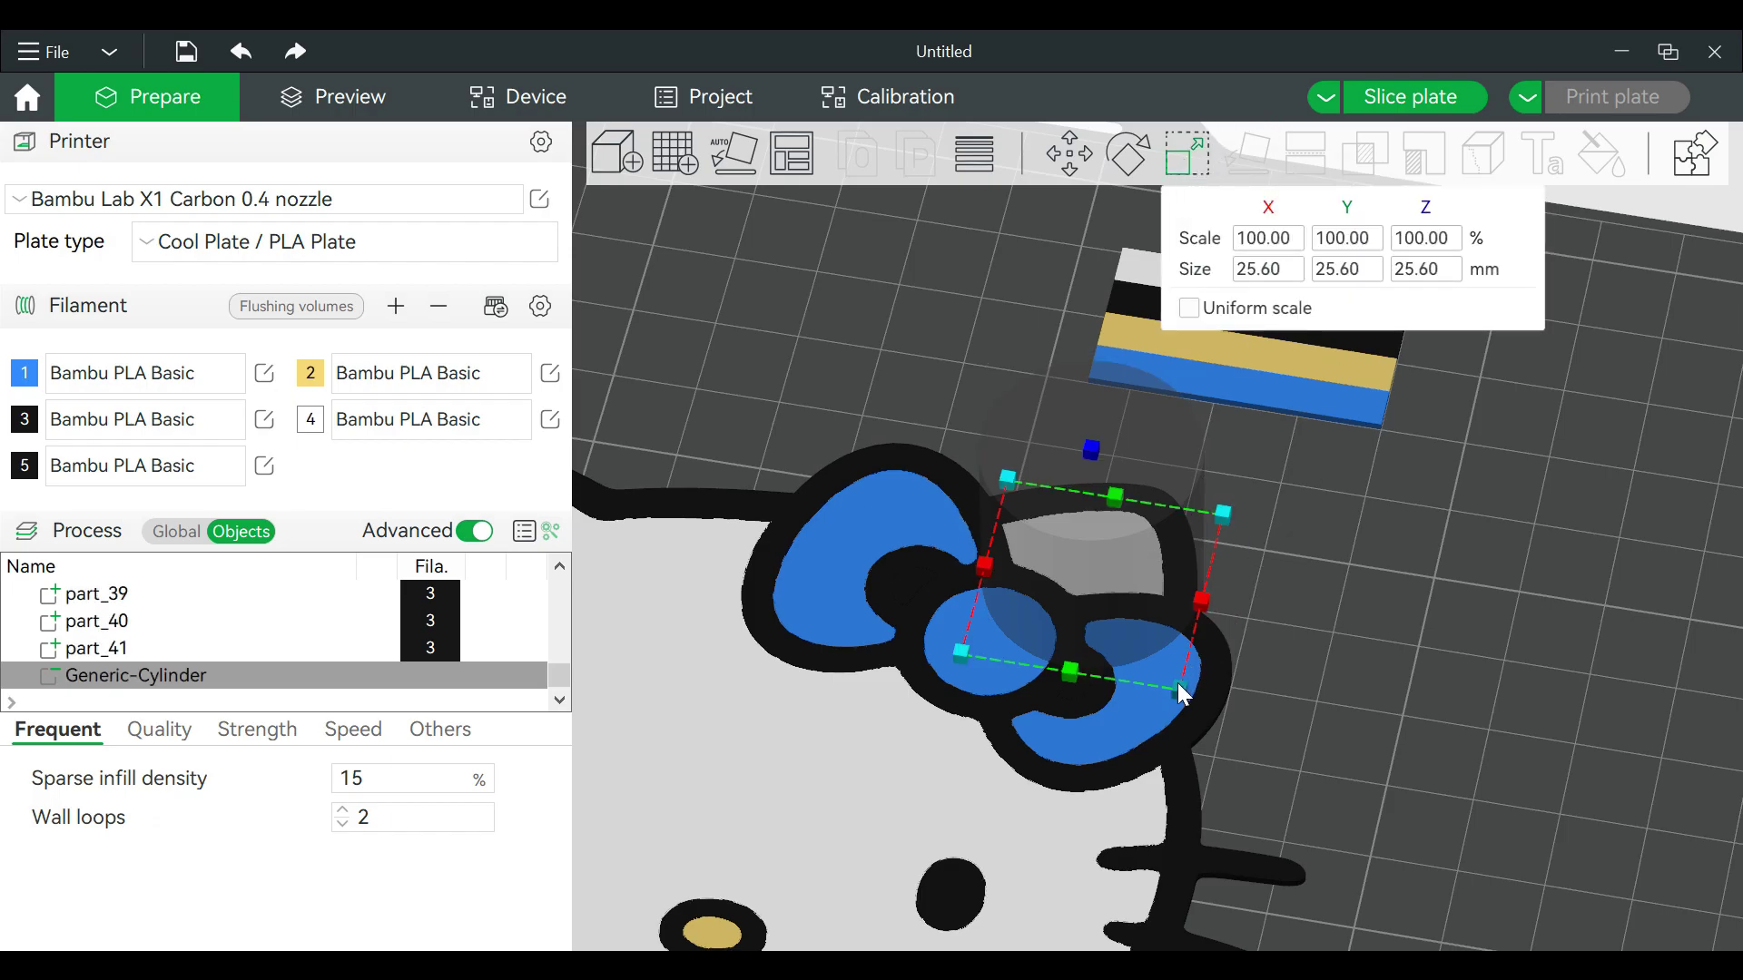
pyautogui.moveTo(1179, 688); pyautogui.dragTo(1136, 628)
pyautogui.moveTo(1337, 603); pyautogui.dragTo(1288, 696, button='right')
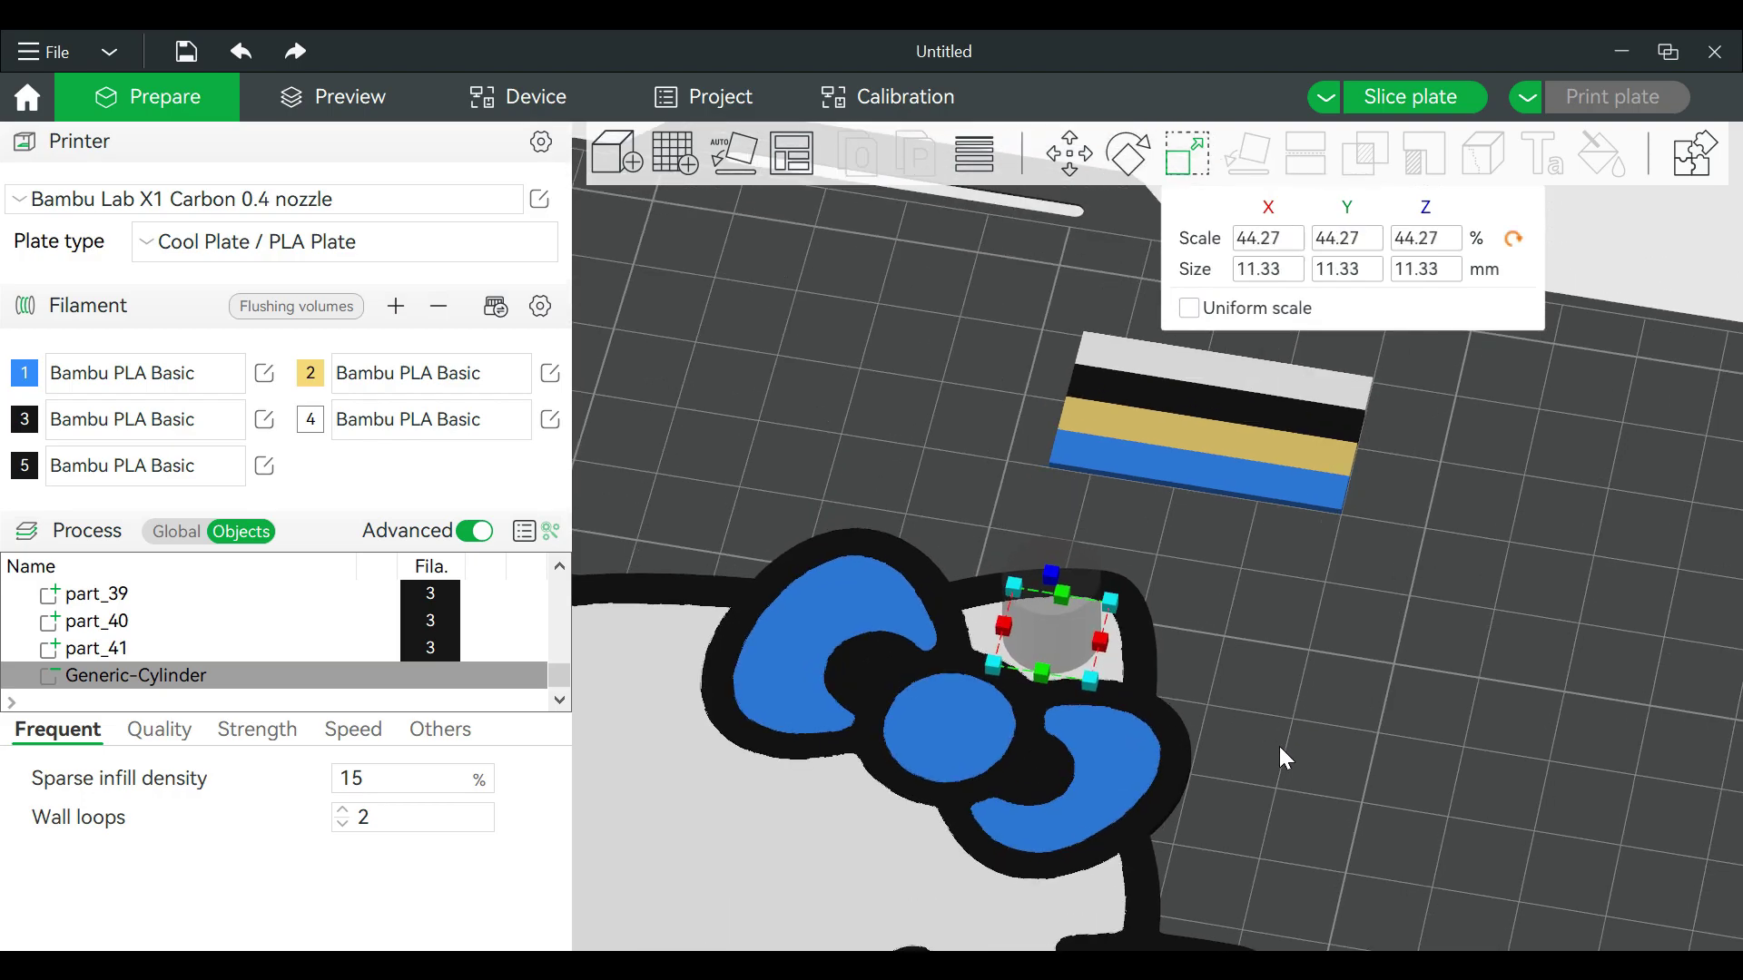
pyautogui.moveTo(1280, 748); pyautogui.dragTo(1256, 807)
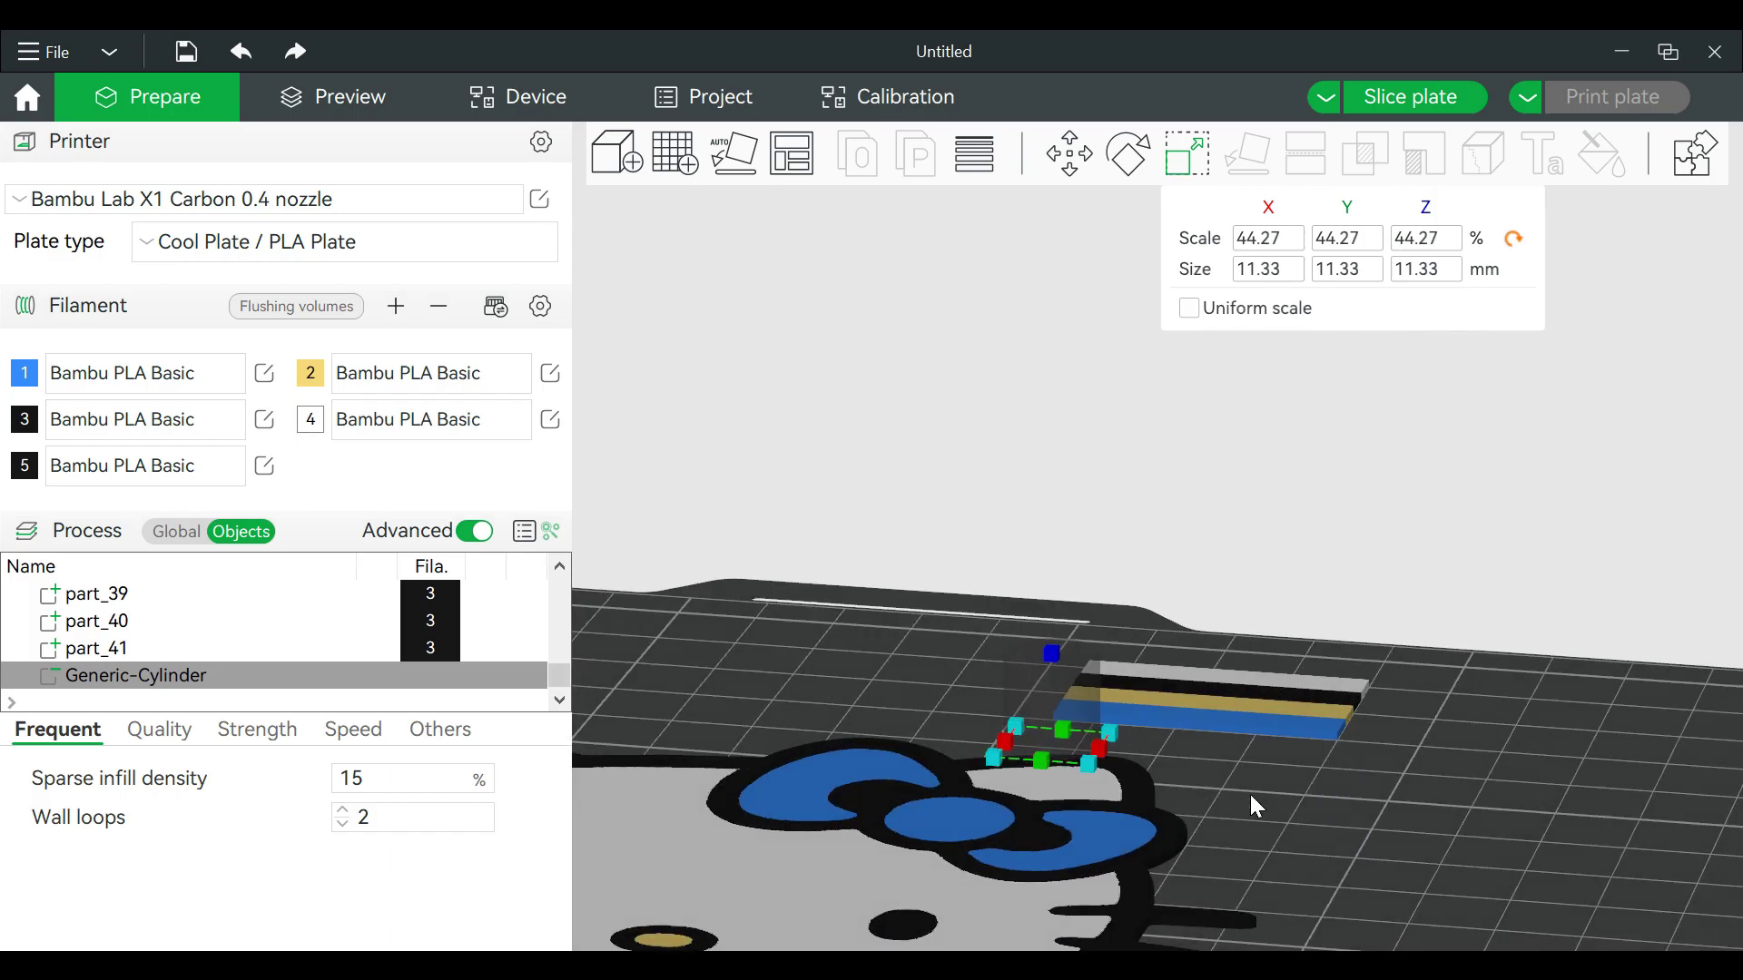
pyautogui.click(1072, 161)
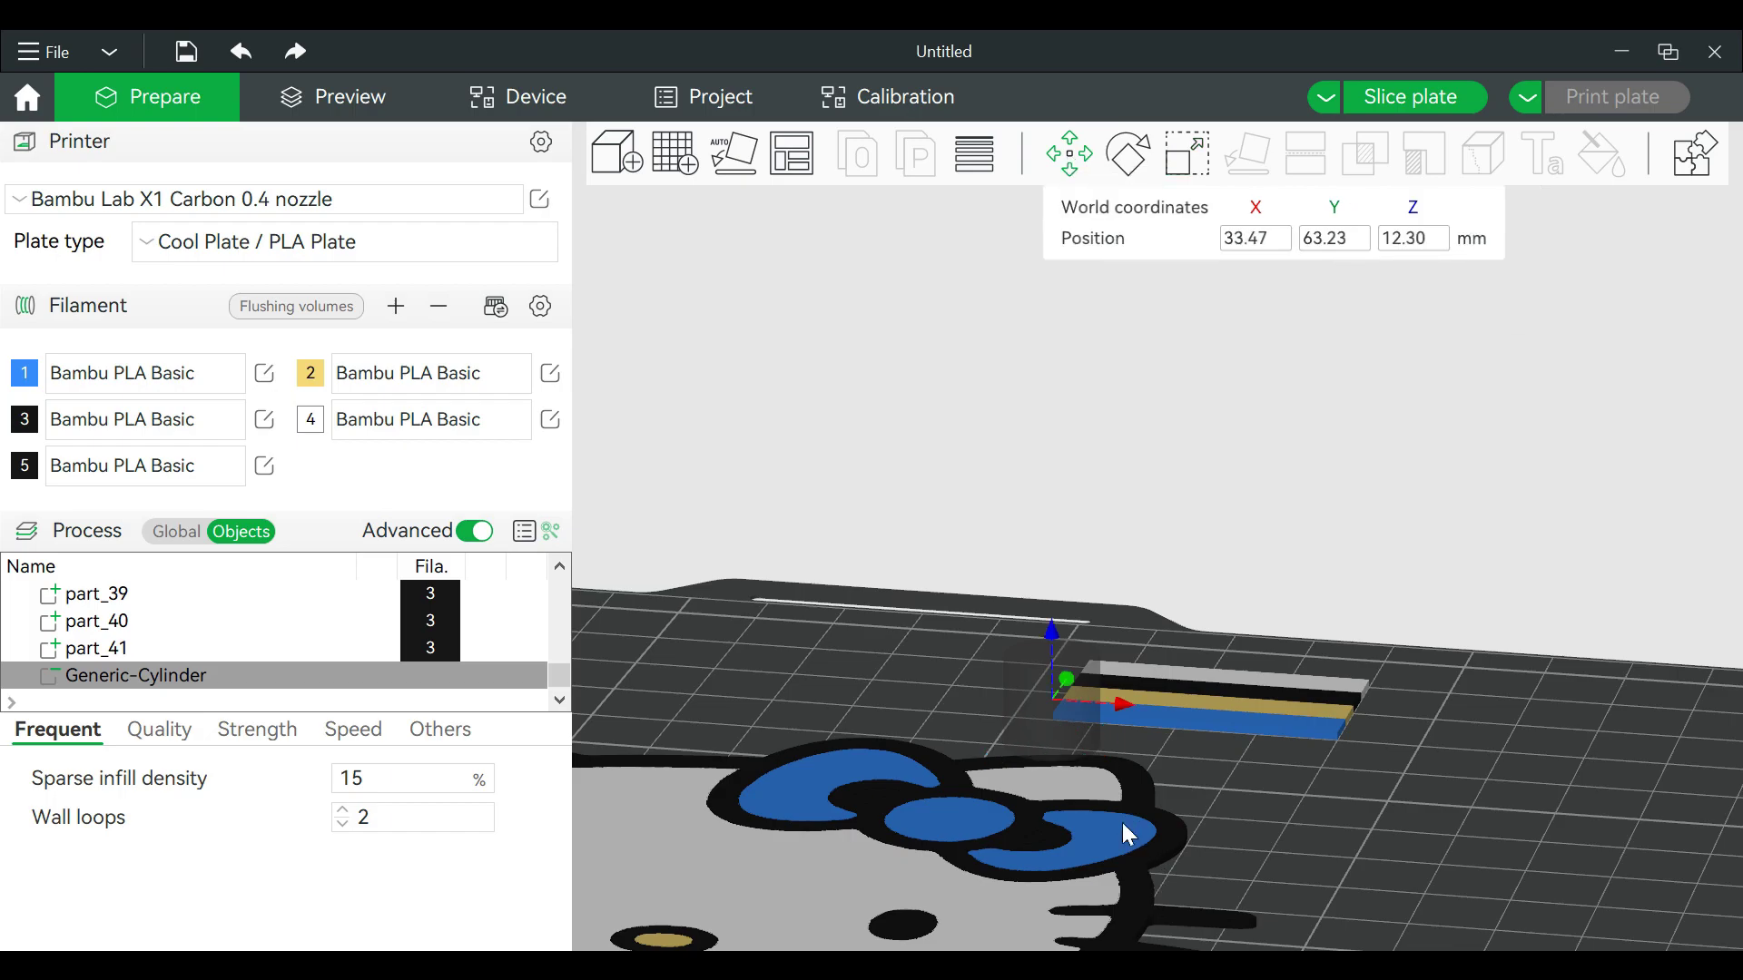
pyautogui.moveTo(1051, 638); pyautogui.dragTo(1326, 887)
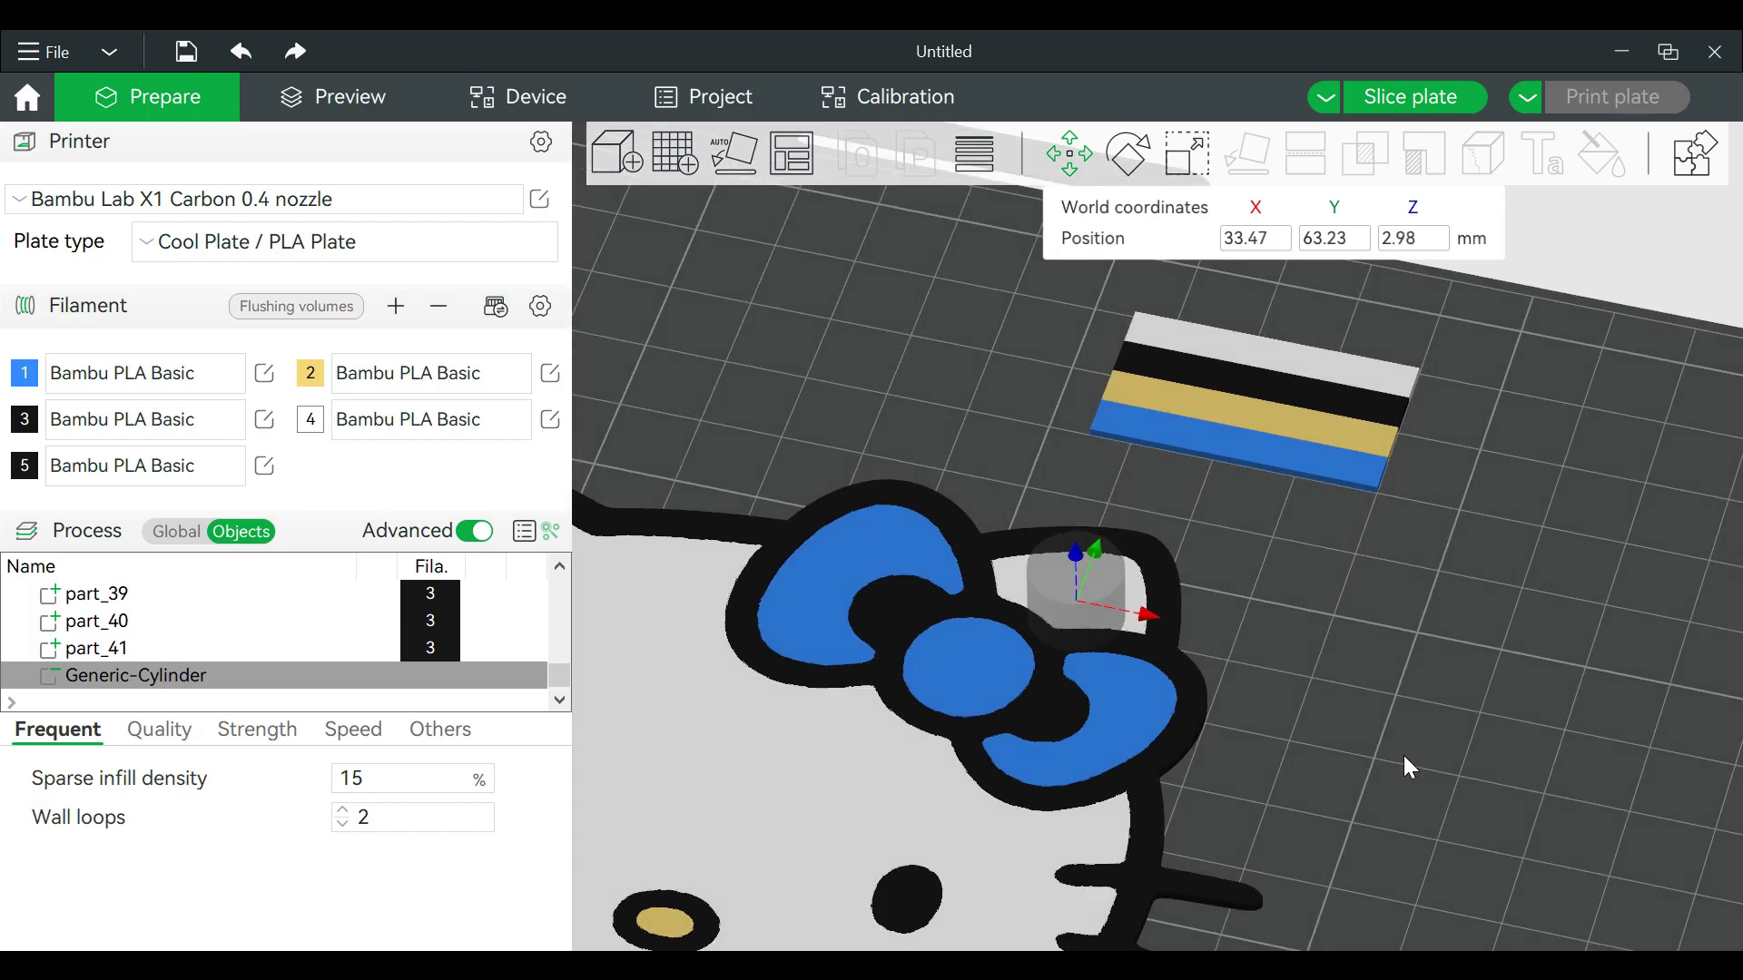
pyautogui.moveTo(1065, 645); pyautogui.dragTo(1060, 608)
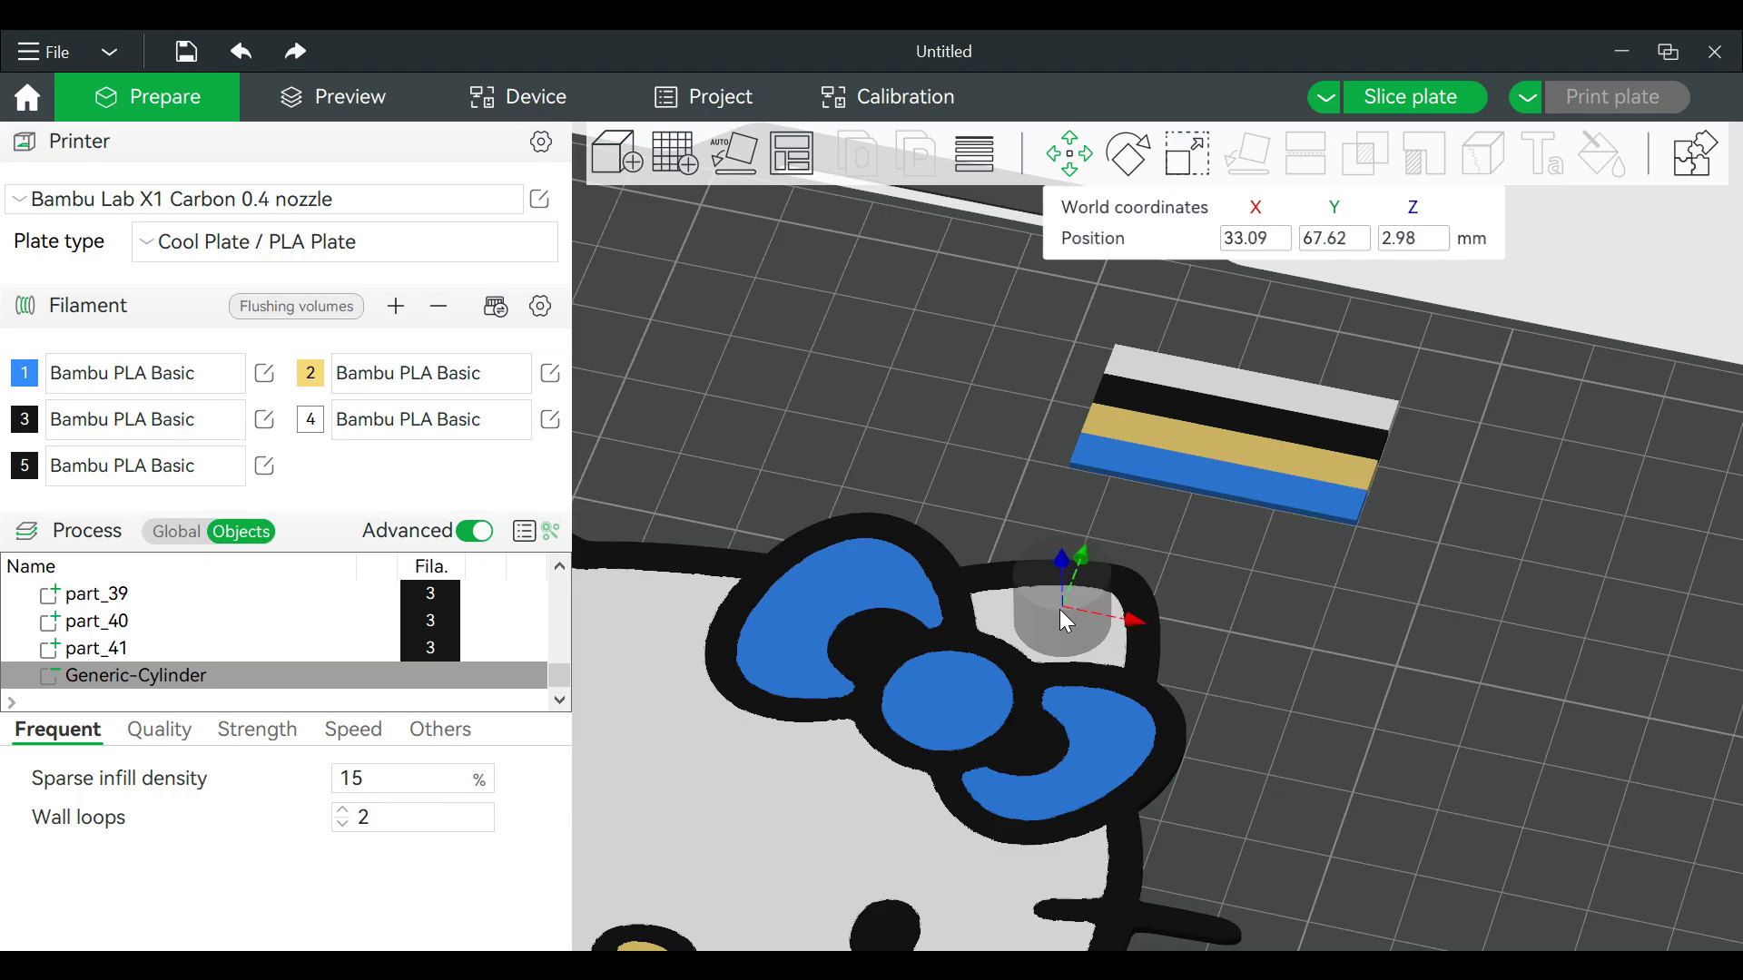
pyautogui.click(1069, 153)
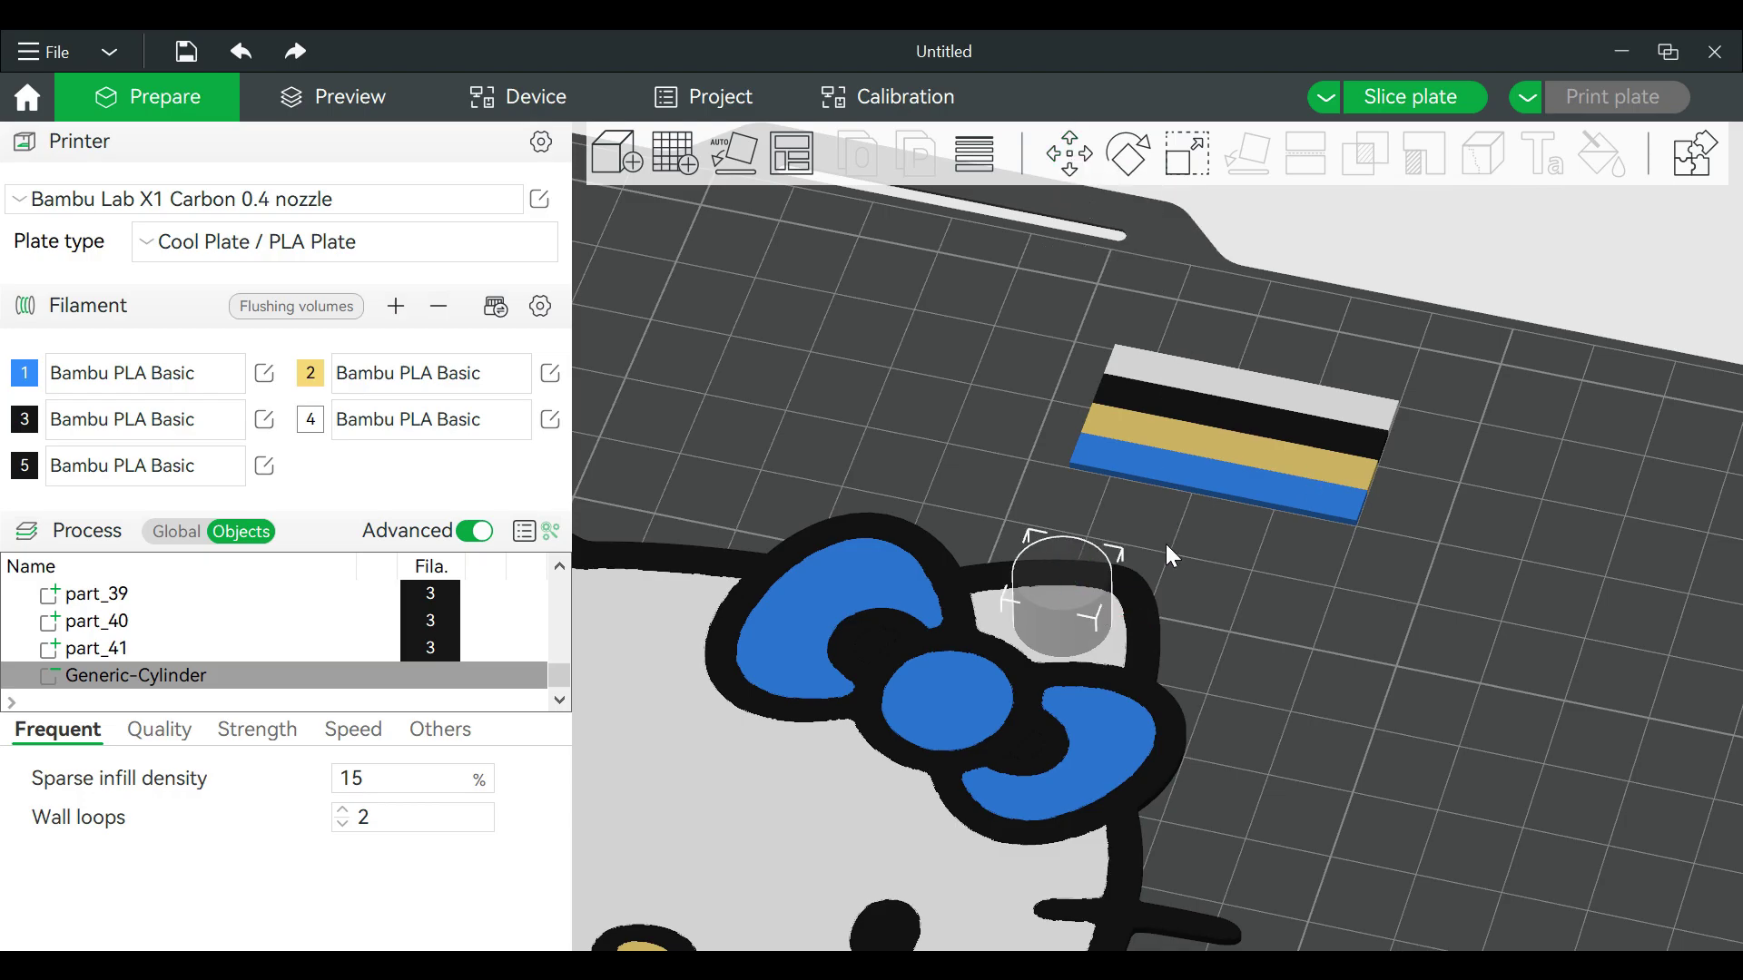
# Step: Rescale the cylinder to 29.49%, about 7.55 mm across, and check its placement
pyautogui.click(1182, 156)
pyautogui.moveTo(1095, 675); pyautogui.dragTo(1089, 667)
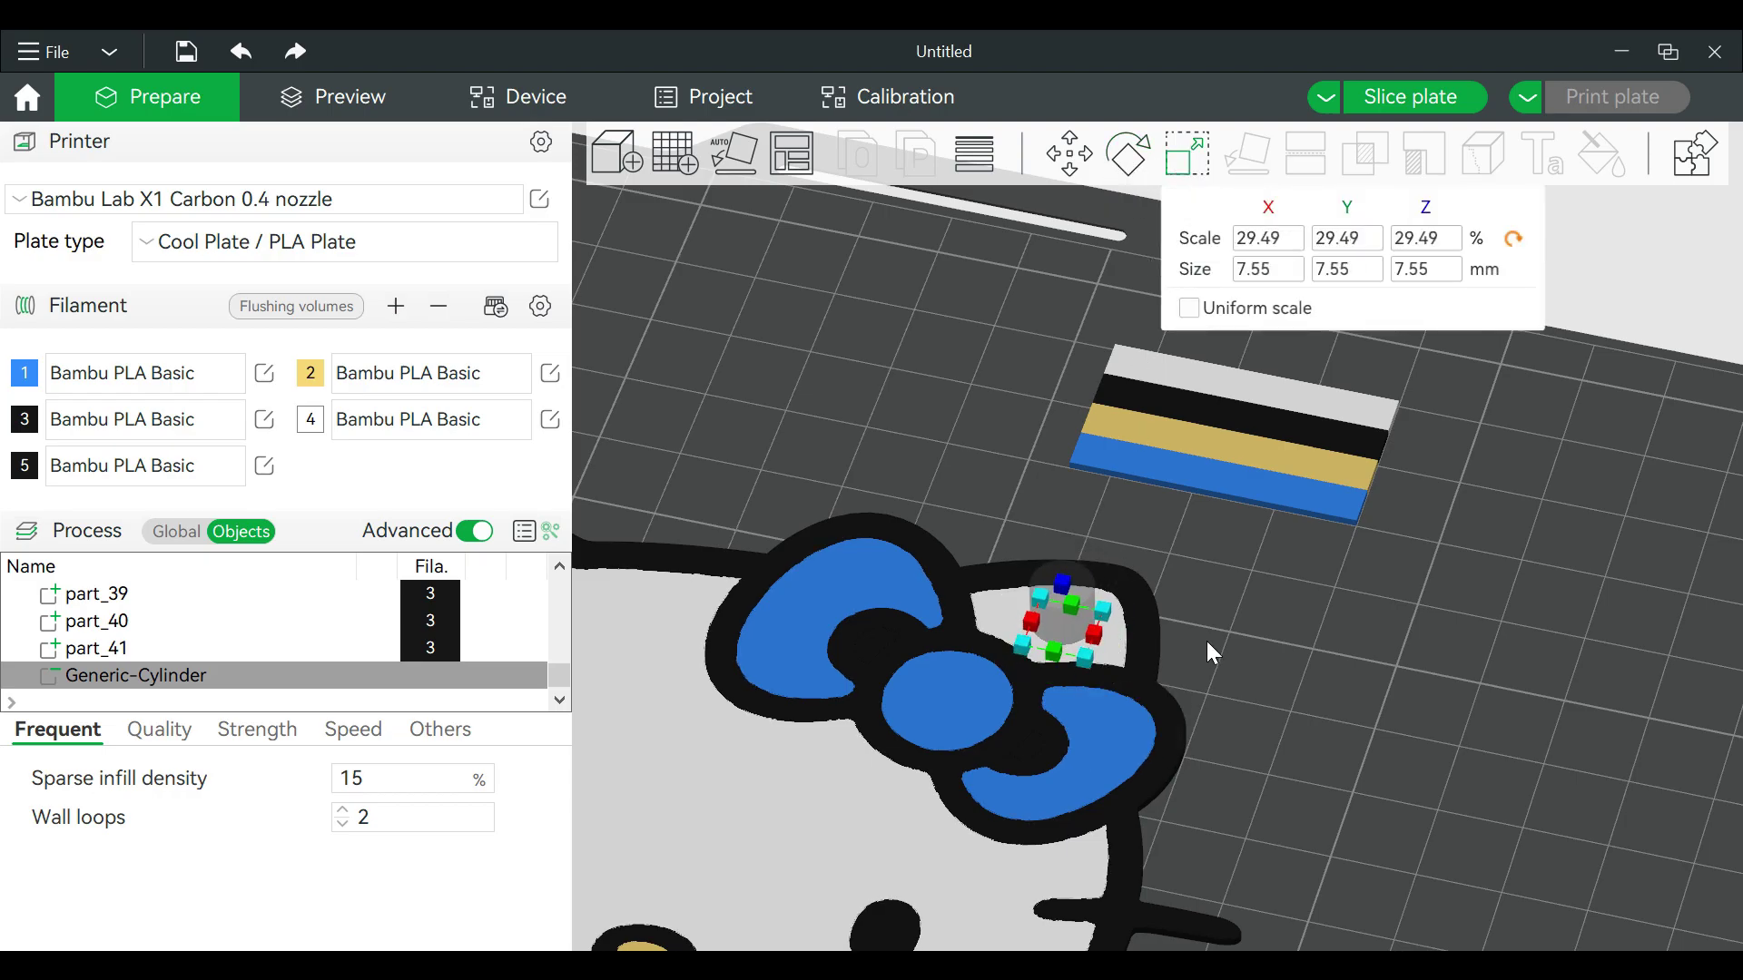
pyautogui.click(1226, 646)
pyautogui.scroll(4, 1226, 647)
pyautogui.scroll(-2, 1226, 662)
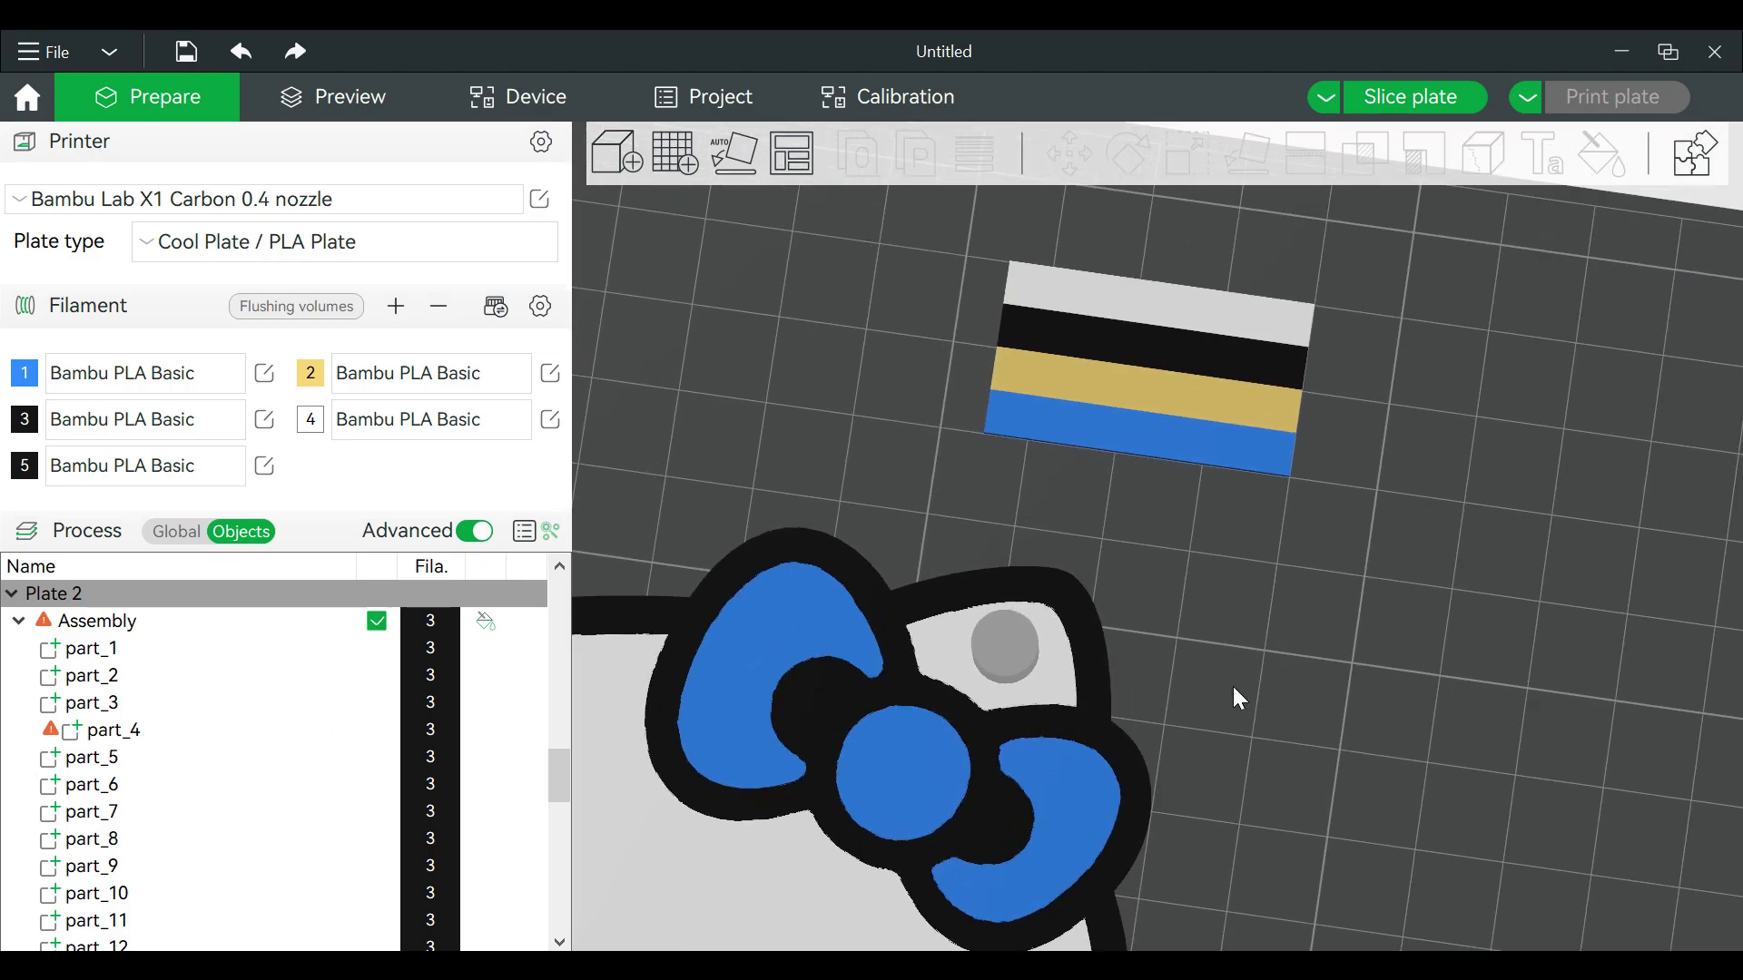
pyautogui.moveTo(1233, 686); pyautogui.dragTo(1153, 520)
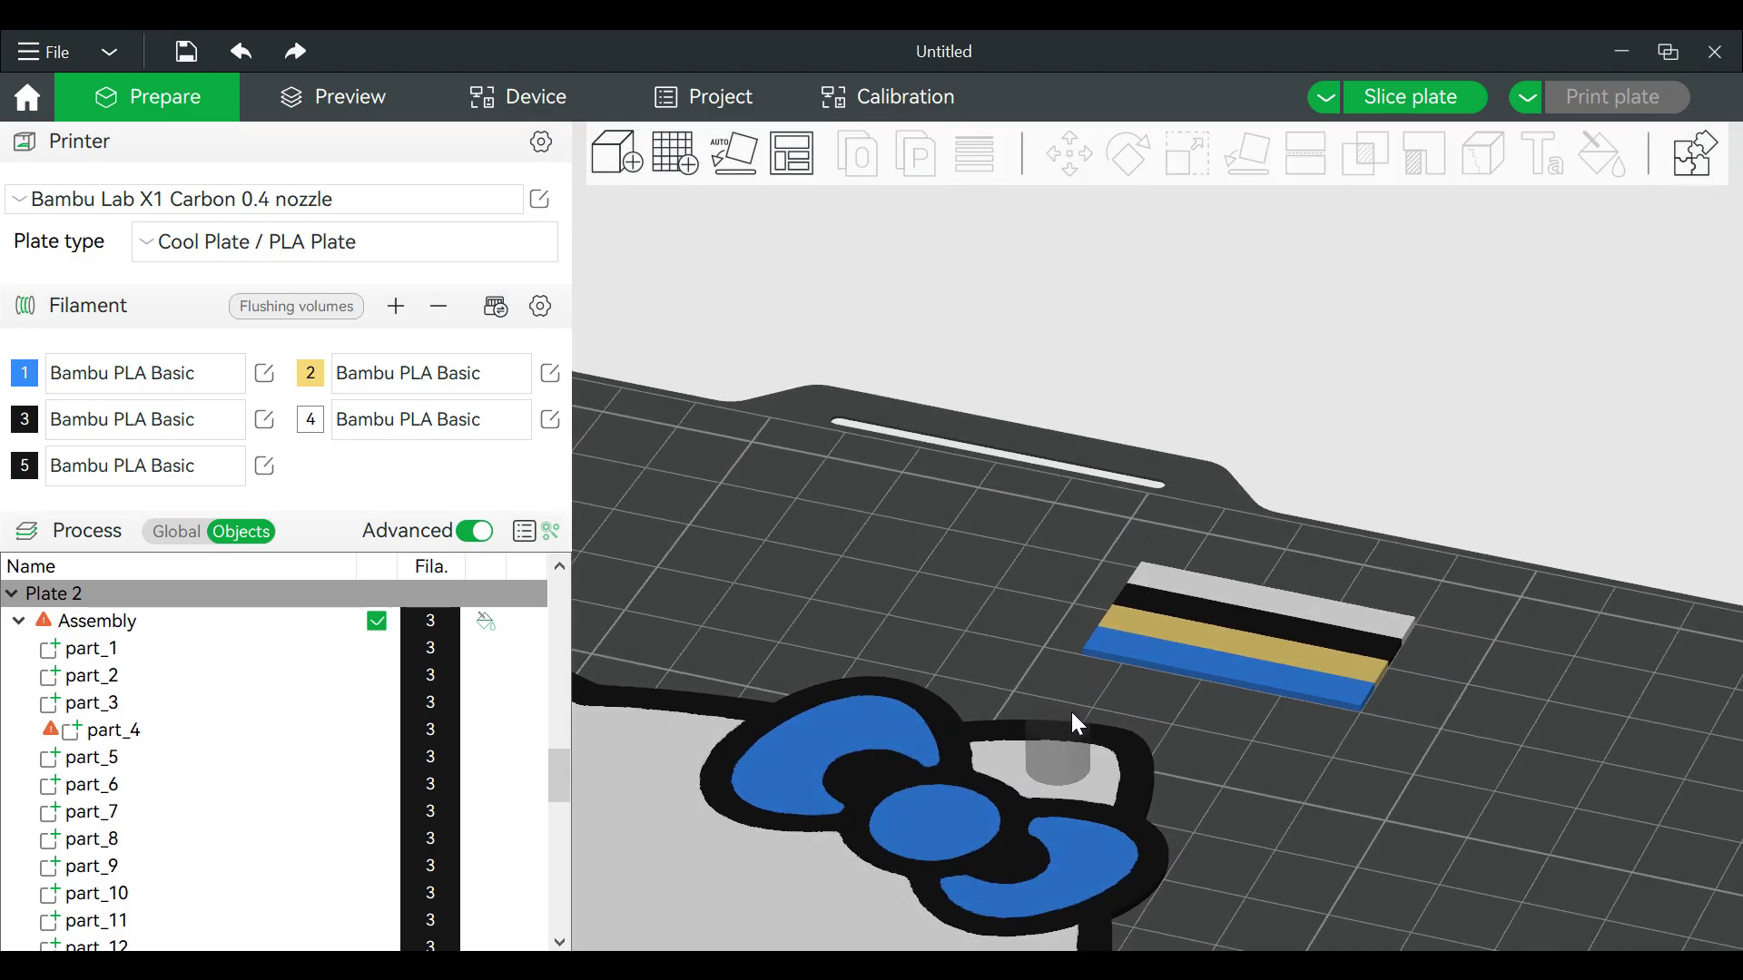
pyautogui.click(1071, 739)
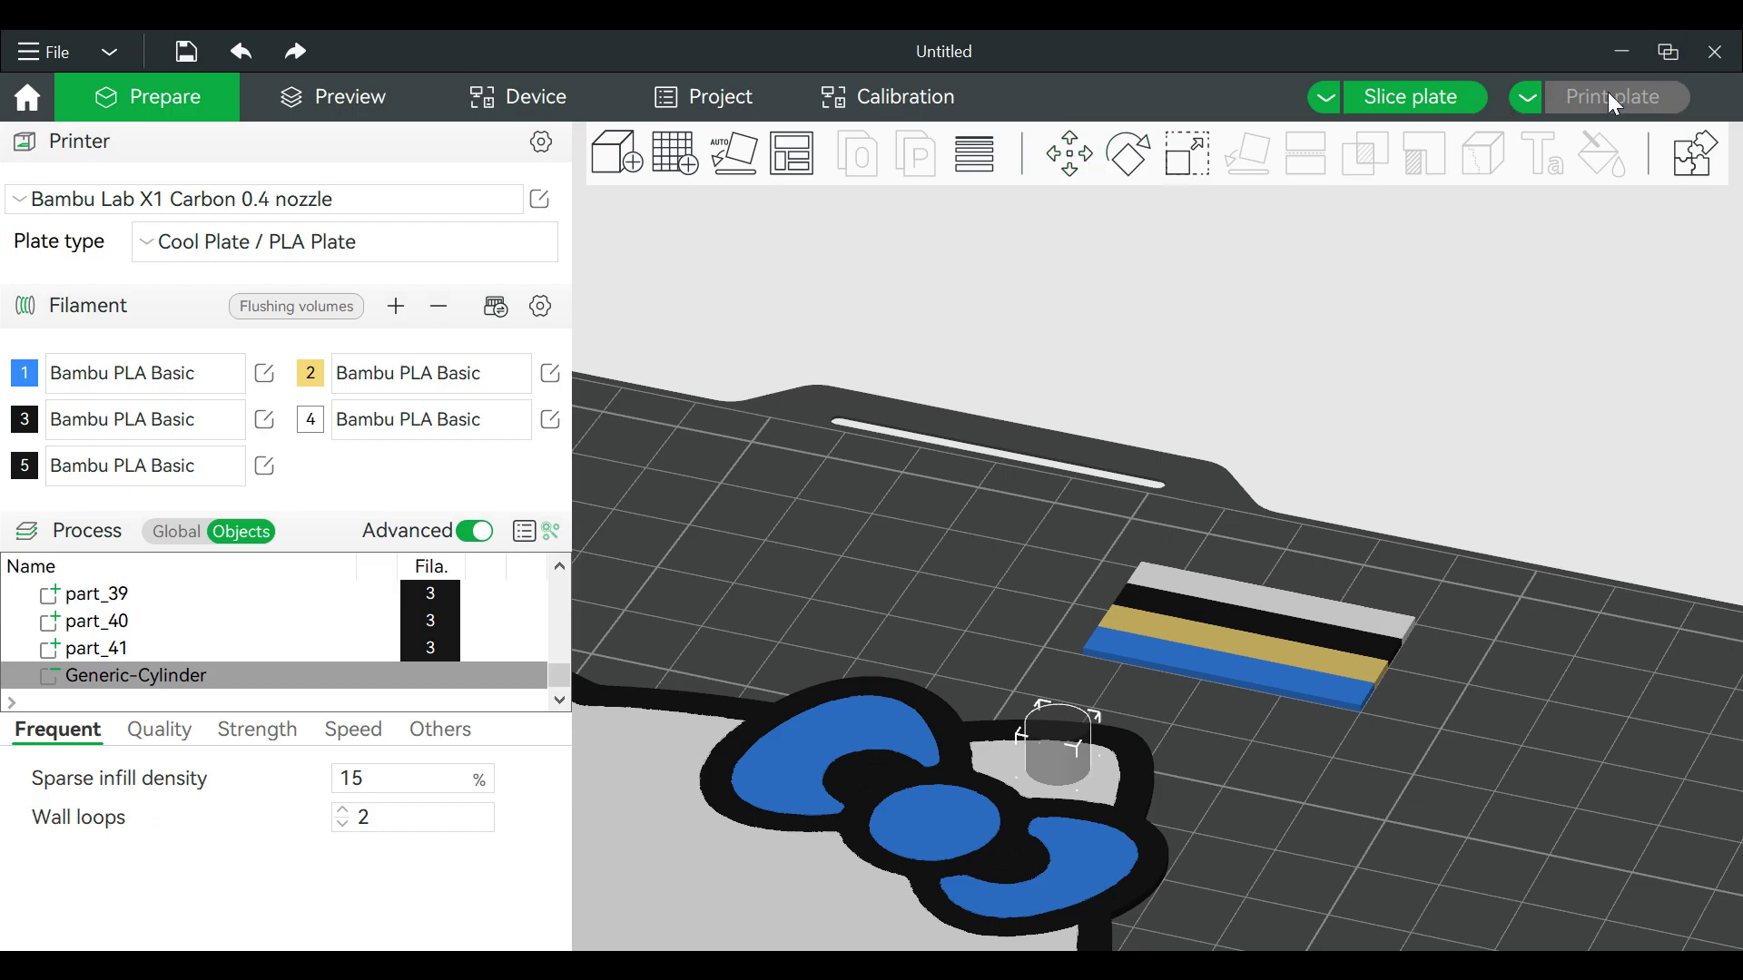
# Step: Slice plate 2 to preview the keychain hole (51m26s, 22.01 g), then return to Prepare
pyautogui.click(1403, 95)
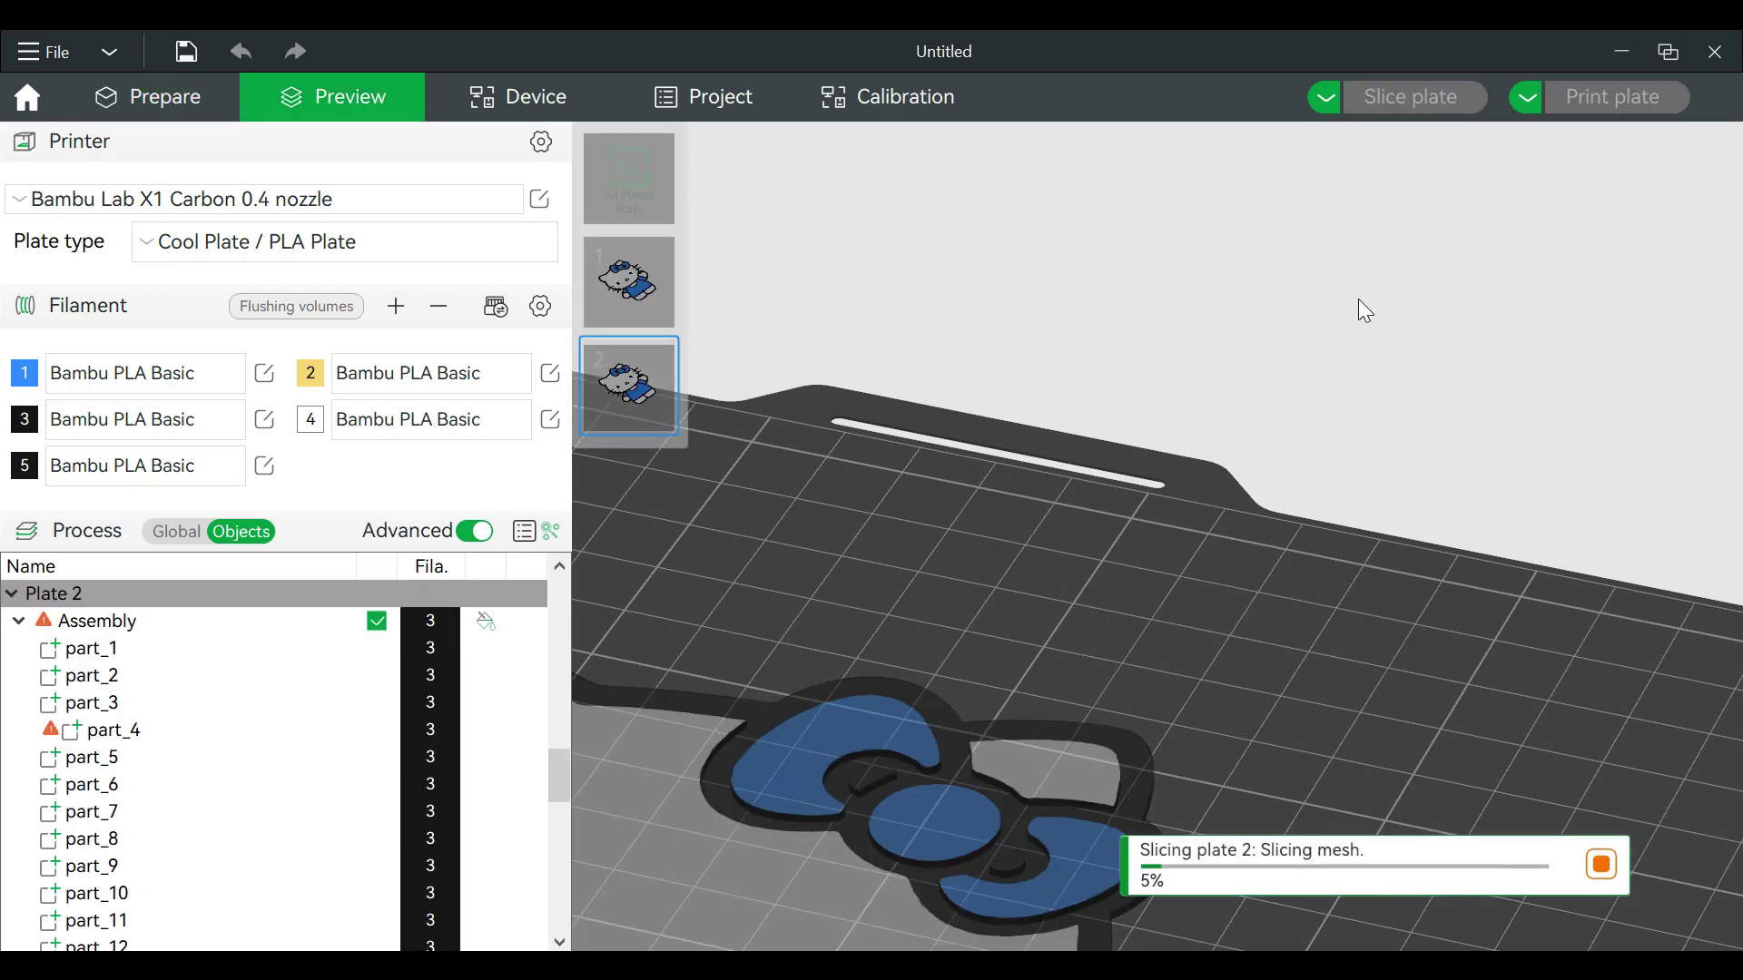
pyautogui.scroll(5, 1216, 820)
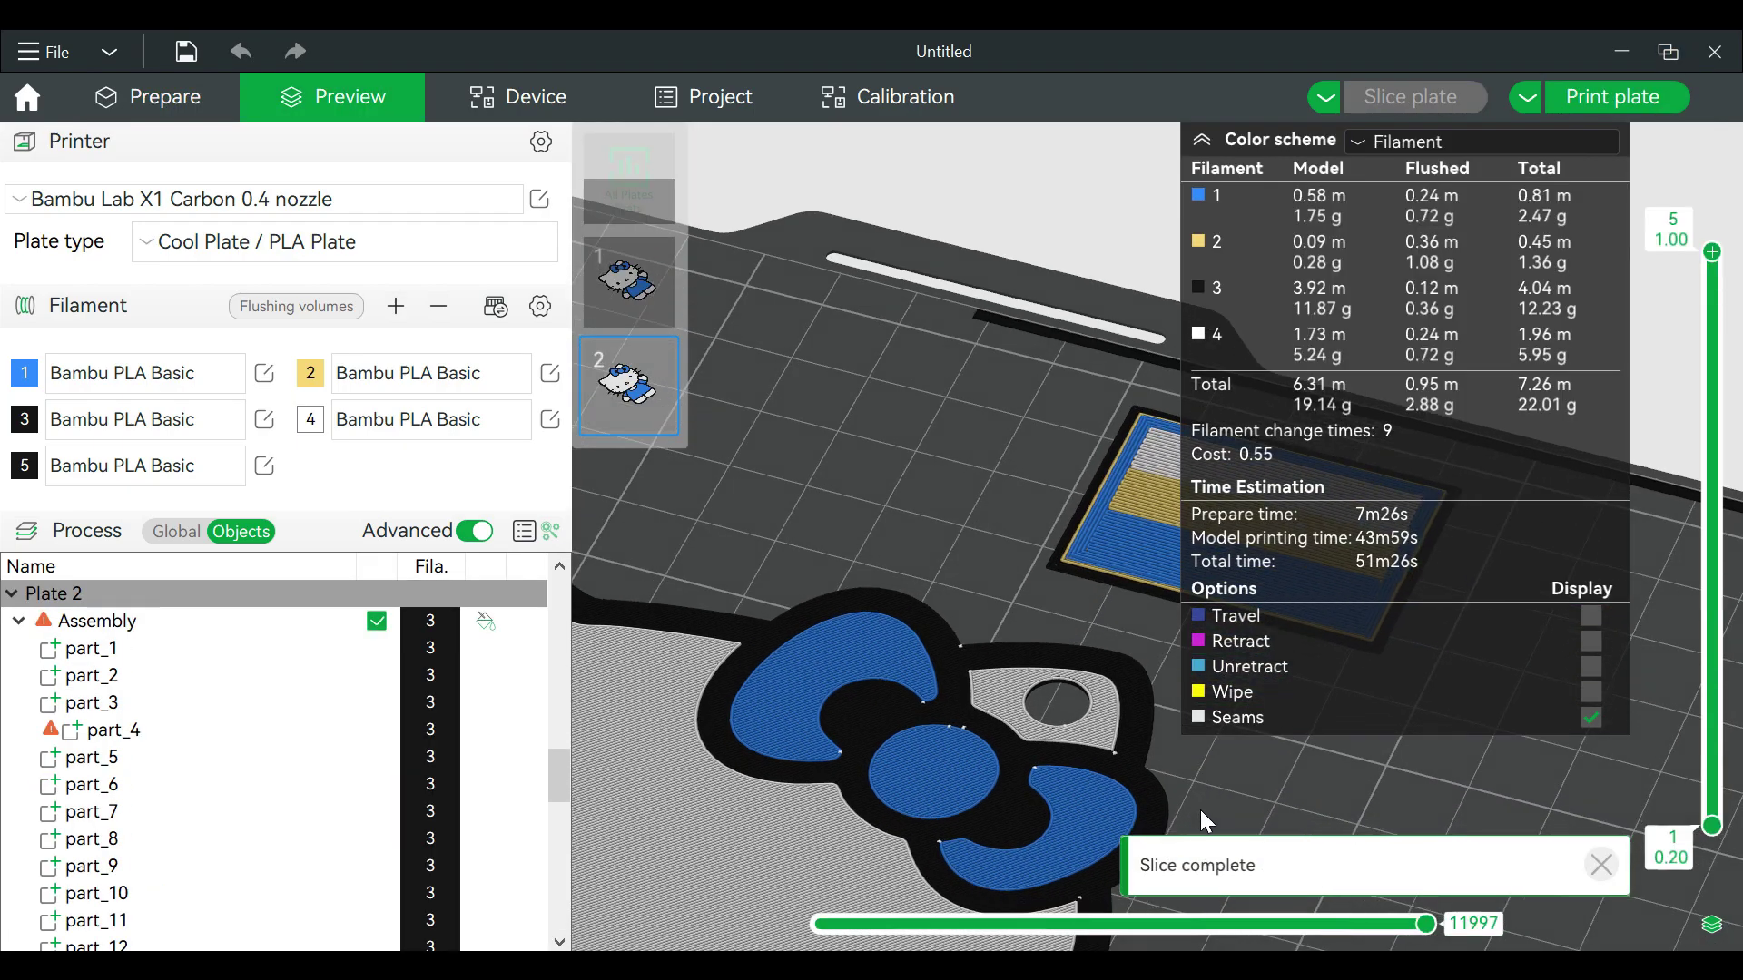
pyautogui.scroll(-5, 1208, 824)
pyautogui.scroll(2, 1266, 743)
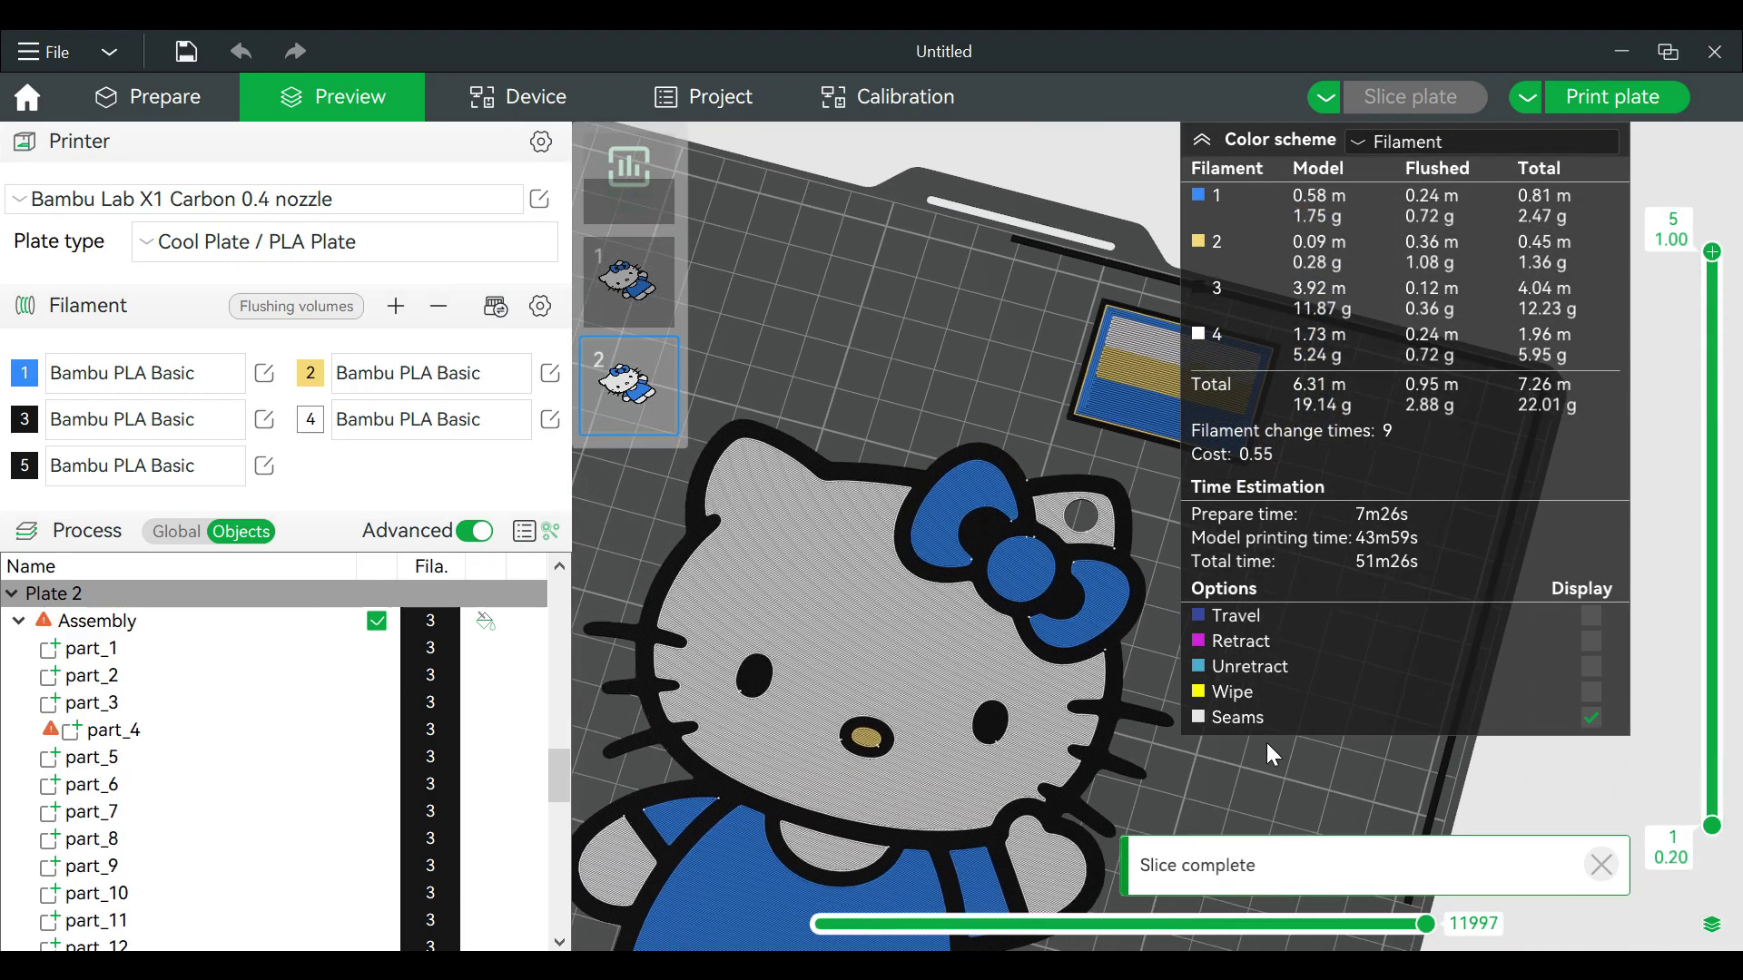
pyautogui.scroll(-2, 1216, 786)
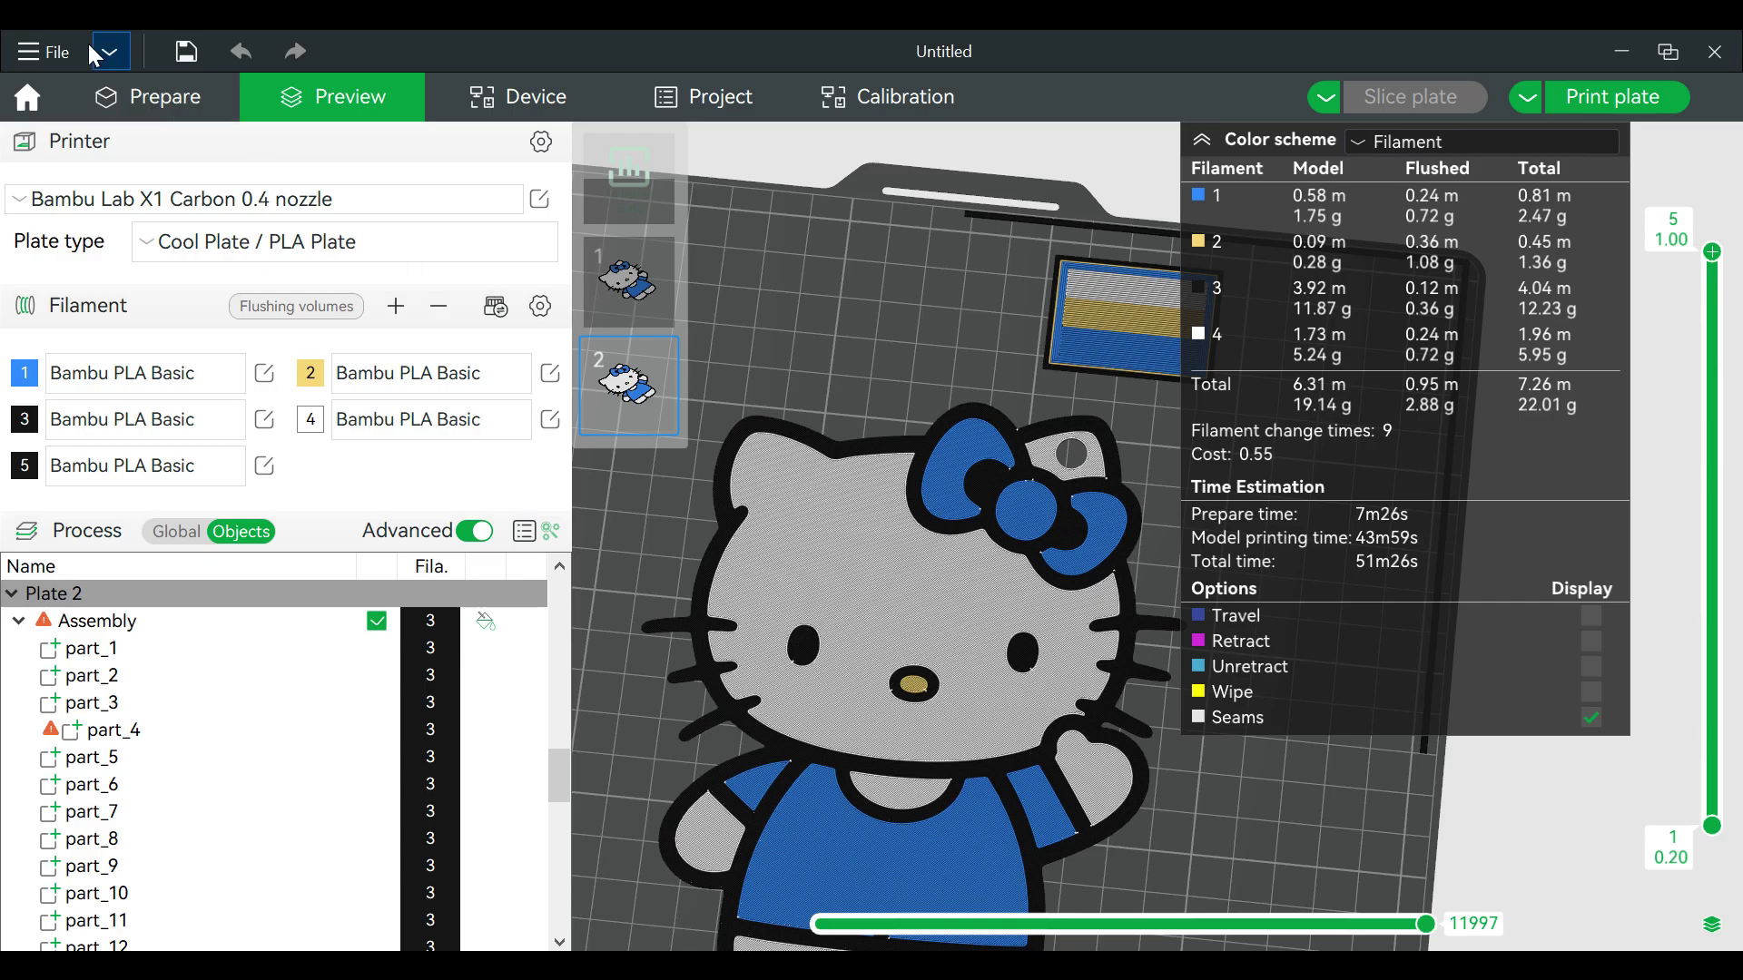
pyautogui.click(145, 99)
# Step: Scale the Hello Kitty model down to 46.41%, about 60.73 × 72.64 mm
pyautogui.click(1068, 431)
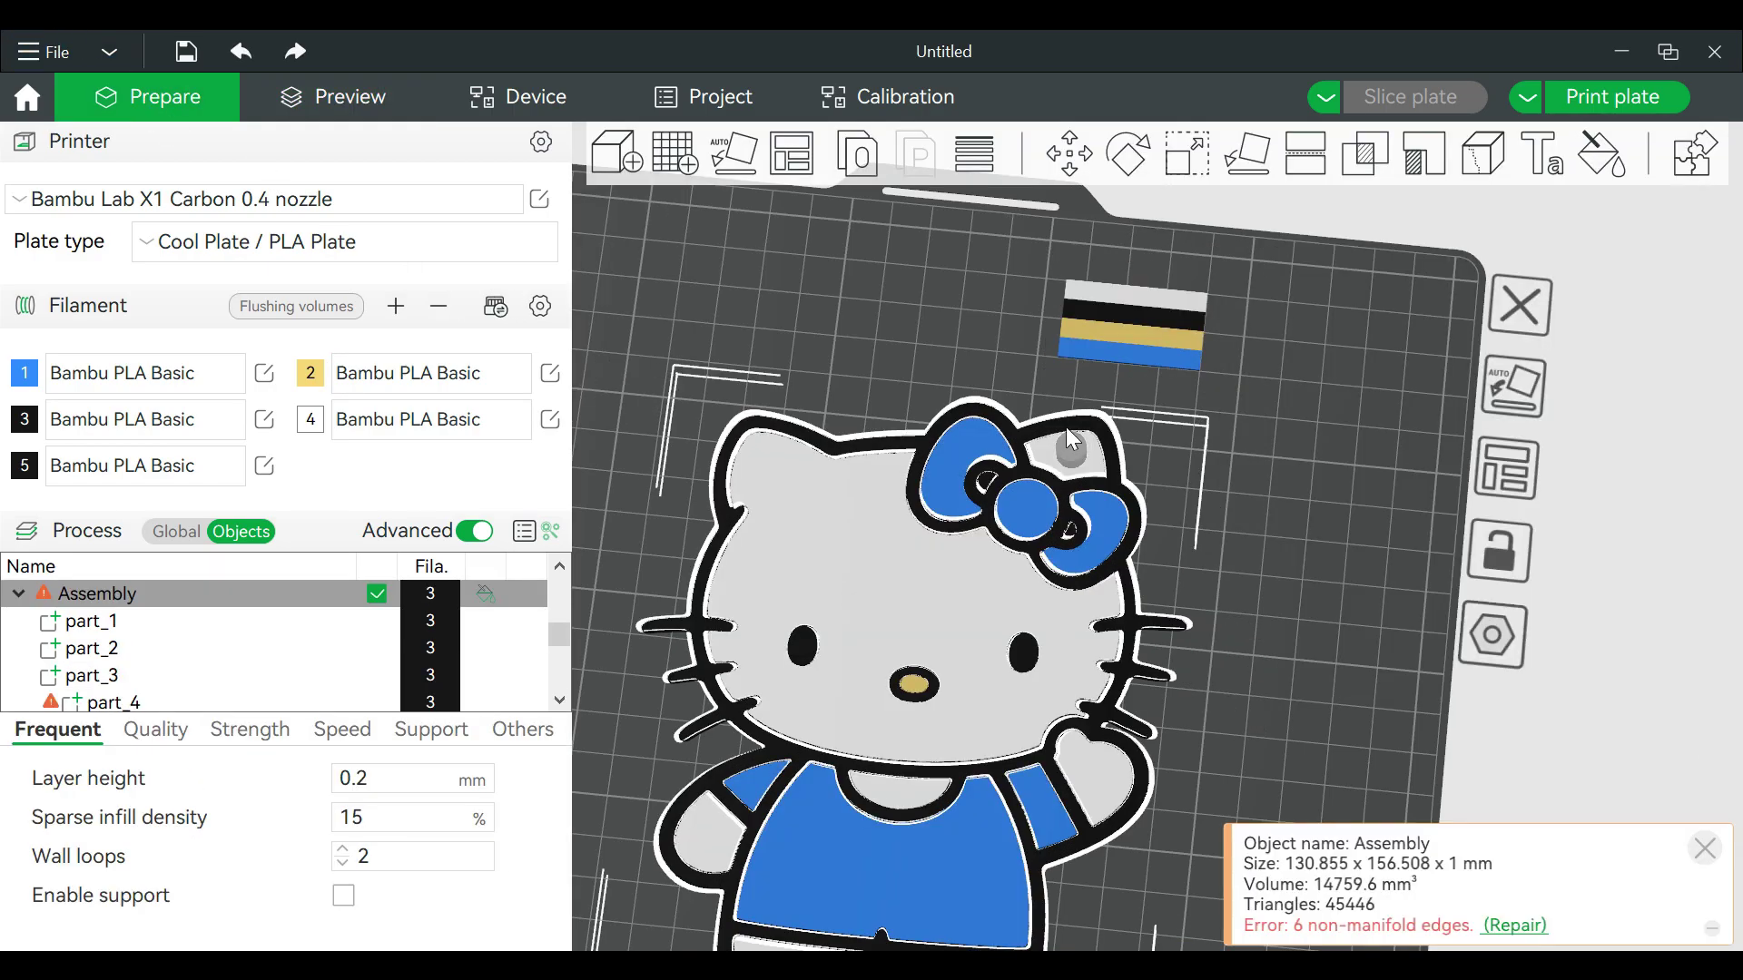
pyautogui.click(1193, 153)
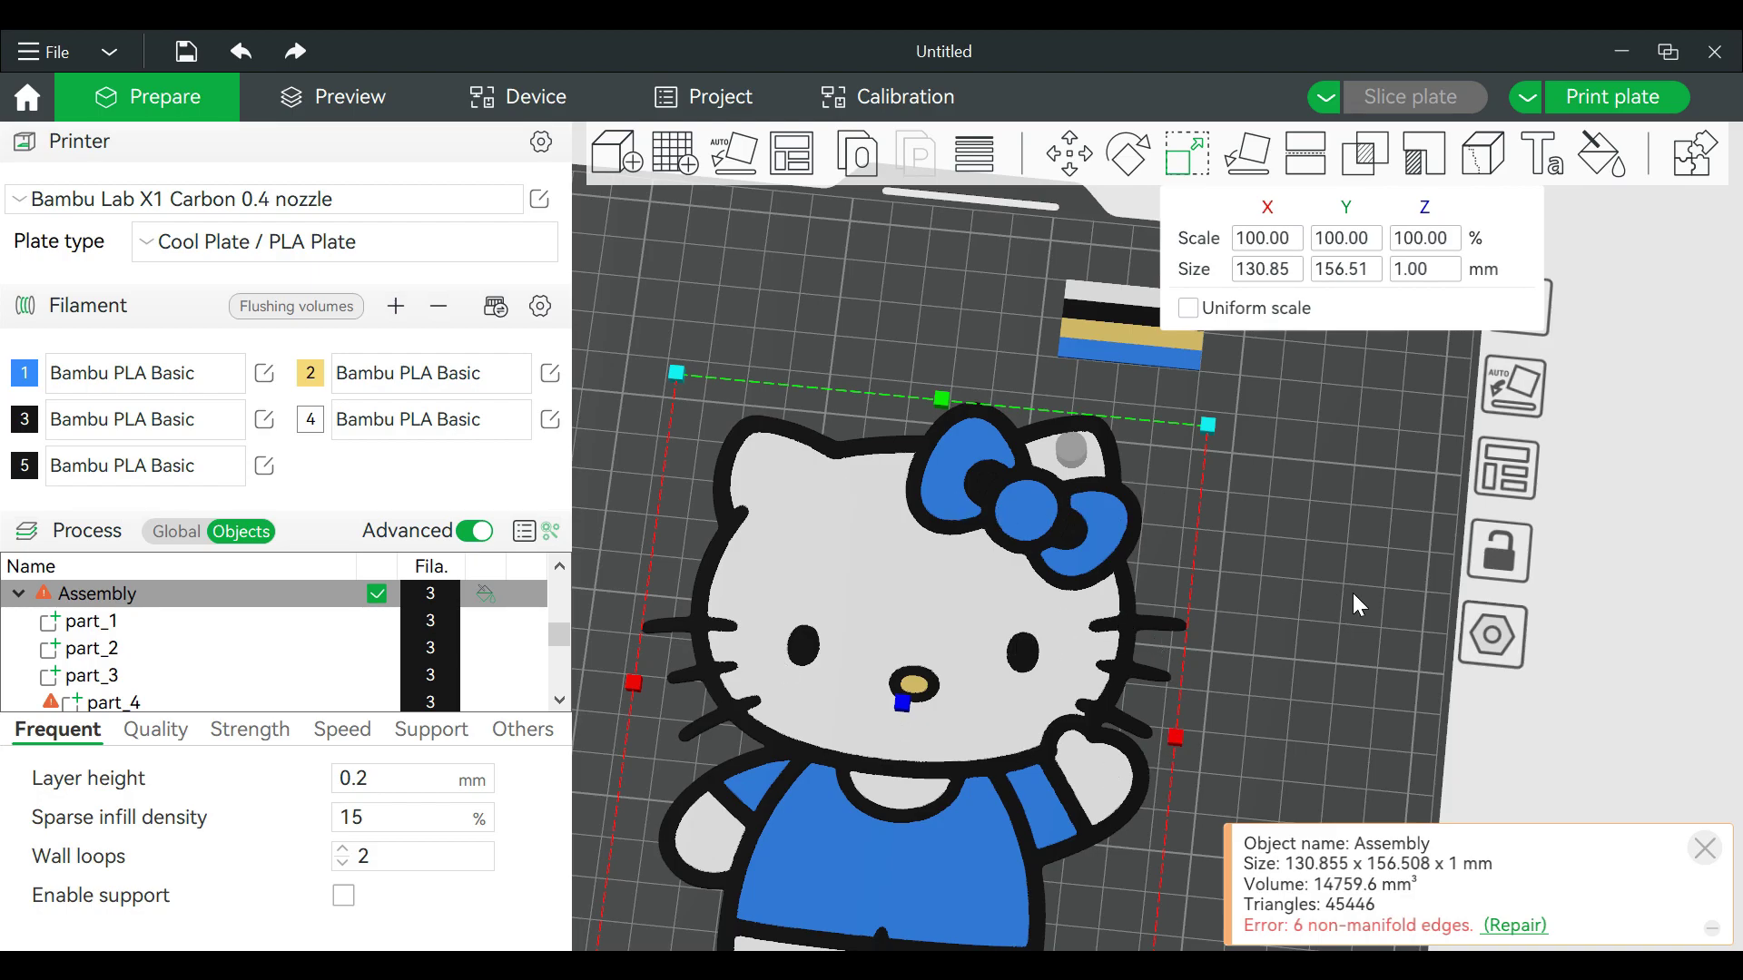
pyautogui.moveTo(1354, 594); pyautogui.dragTo(1276, 398, button='middle')
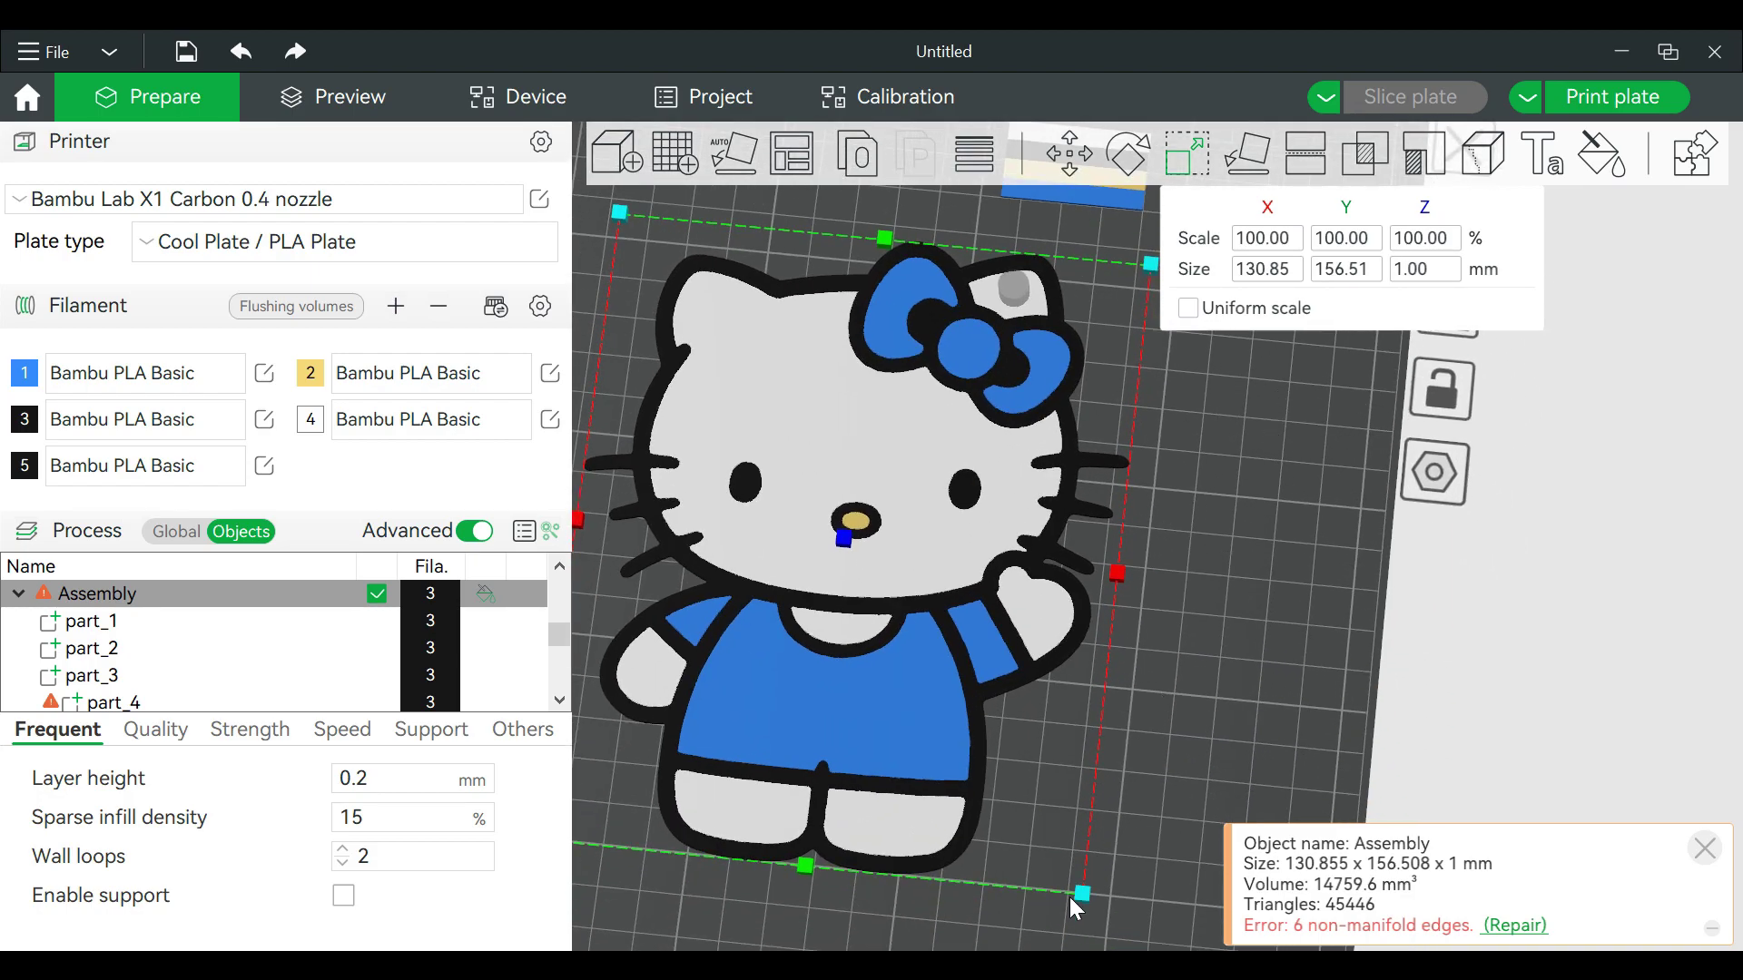
pyautogui.moveTo(1078, 895); pyautogui.dragTo(917, 732)
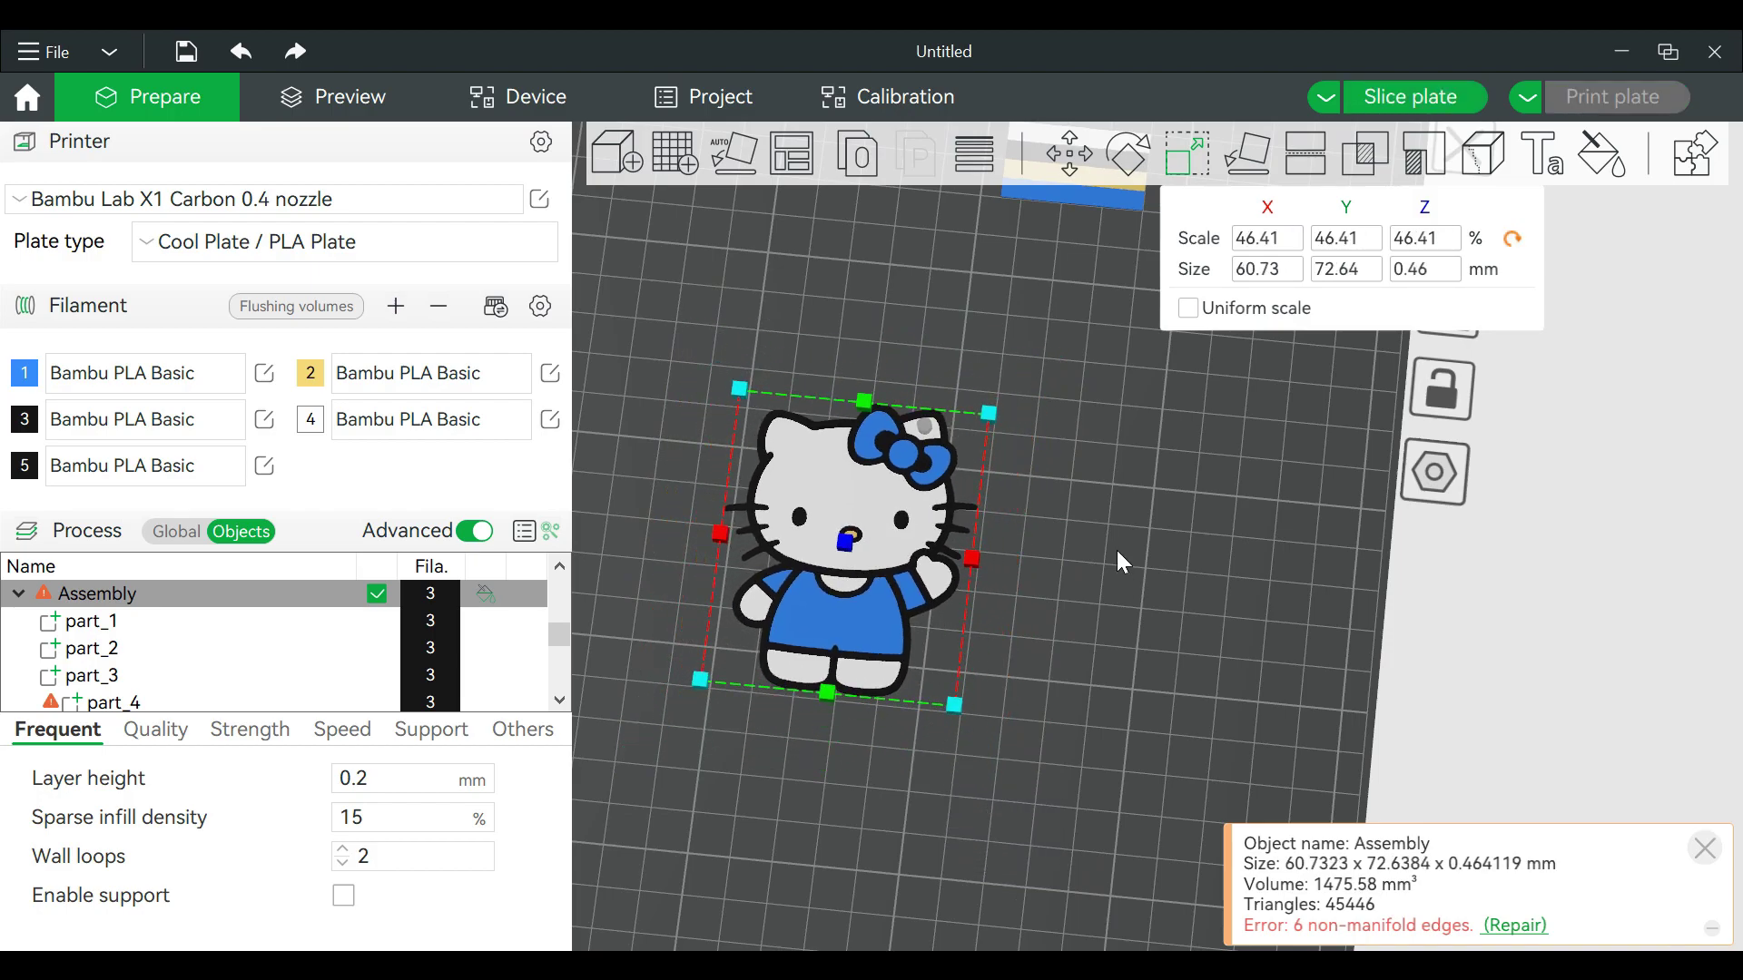
pyautogui.moveTo(1123, 563); pyautogui.dragTo(1106, 722, button='middle')
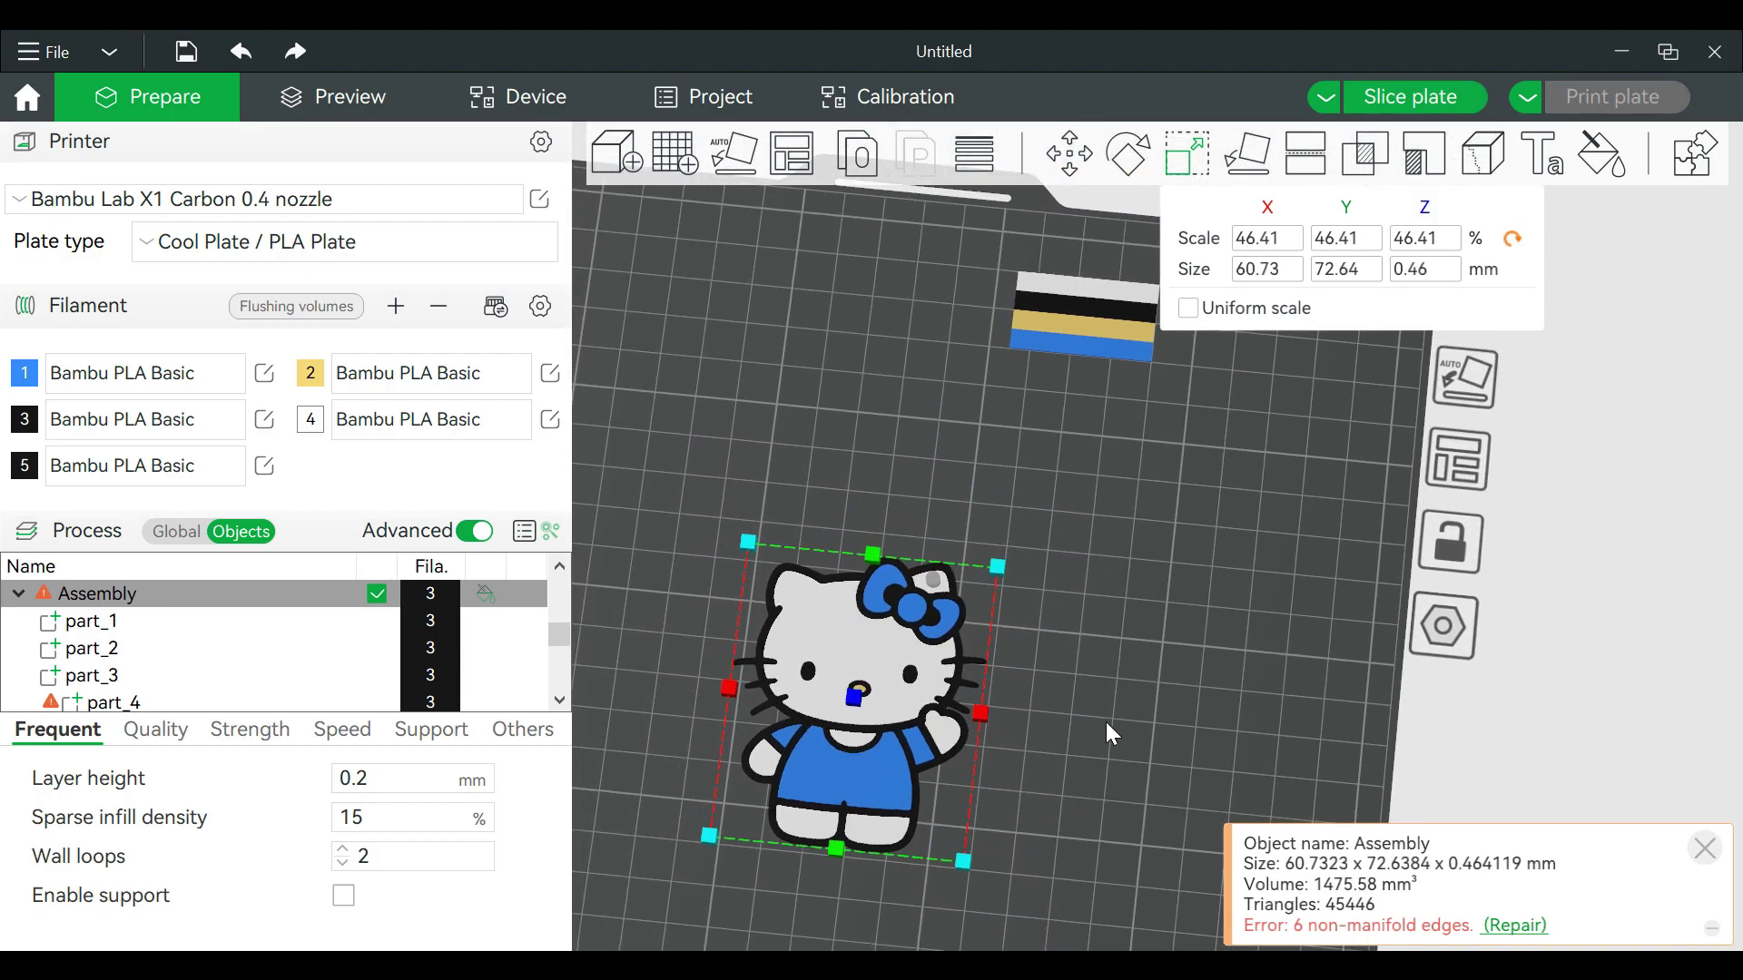
# Step: Slice the plate, getting 19m27s and 3.51 g, and inspect the bow hole
pyautogui.click(1411, 97)
pyautogui.scroll(8, 1066, 535)
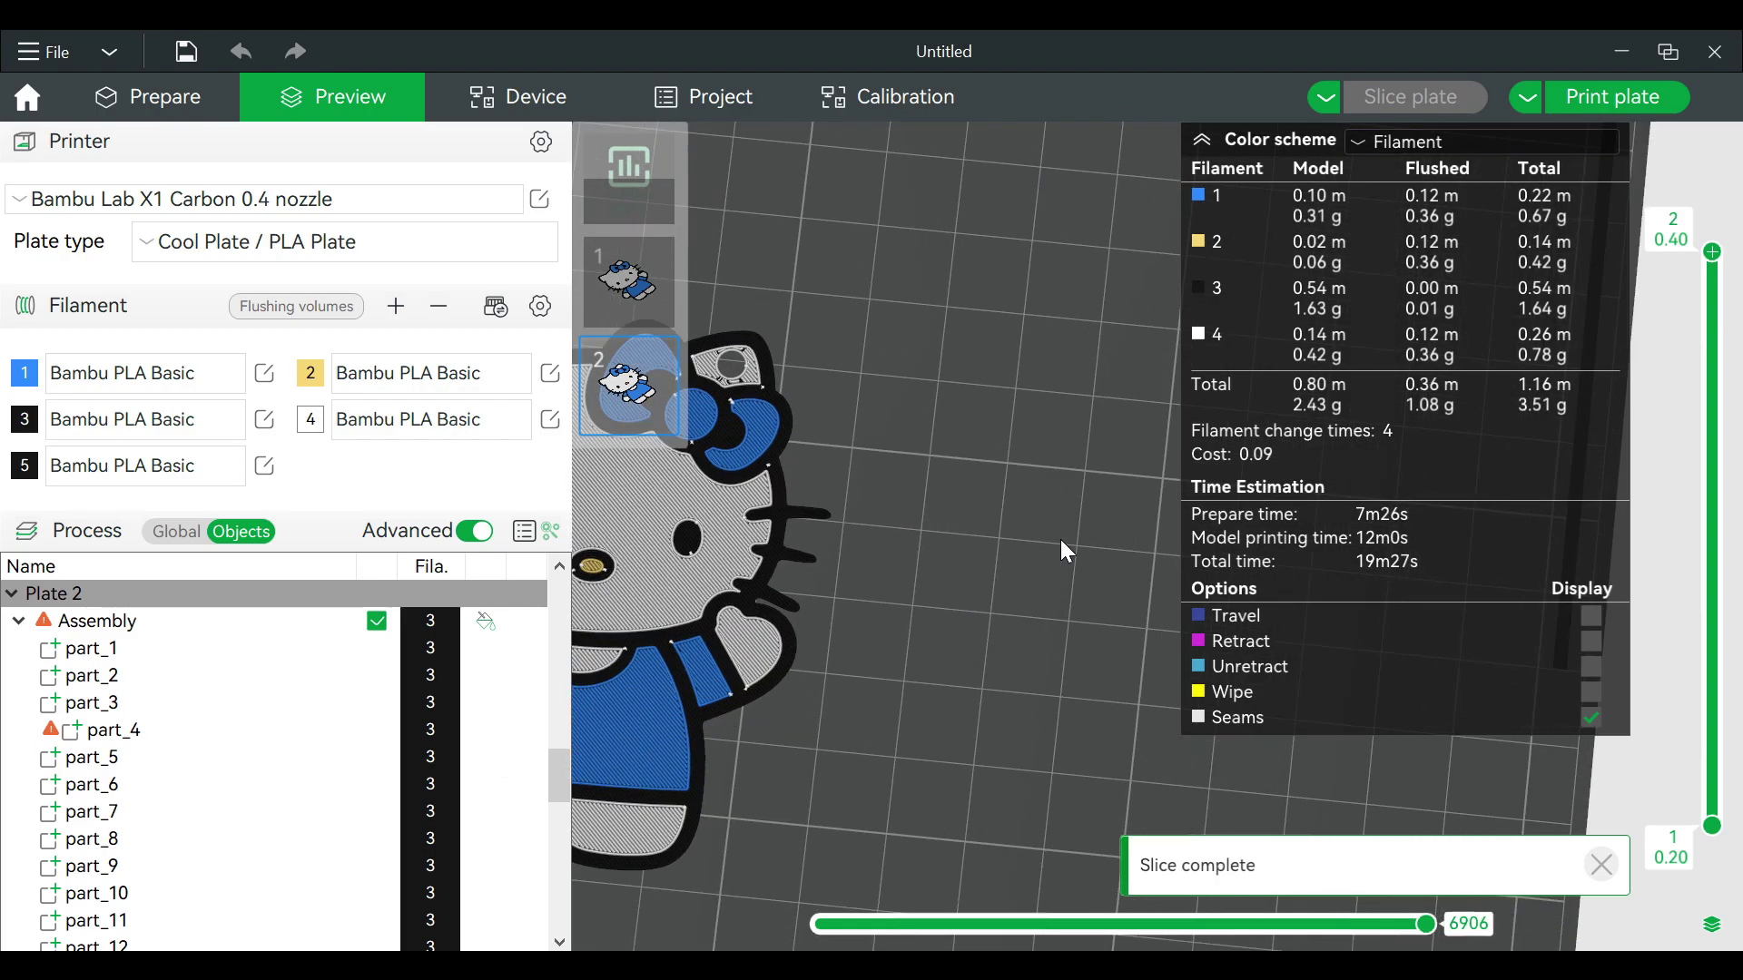
pyautogui.scroll(-3, 1066, 551)
pyautogui.moveTo(884, 490); pyautogui.dragTo(1268, 845, button='middle')
pyautogui.scroll(-4, 1122, 795)
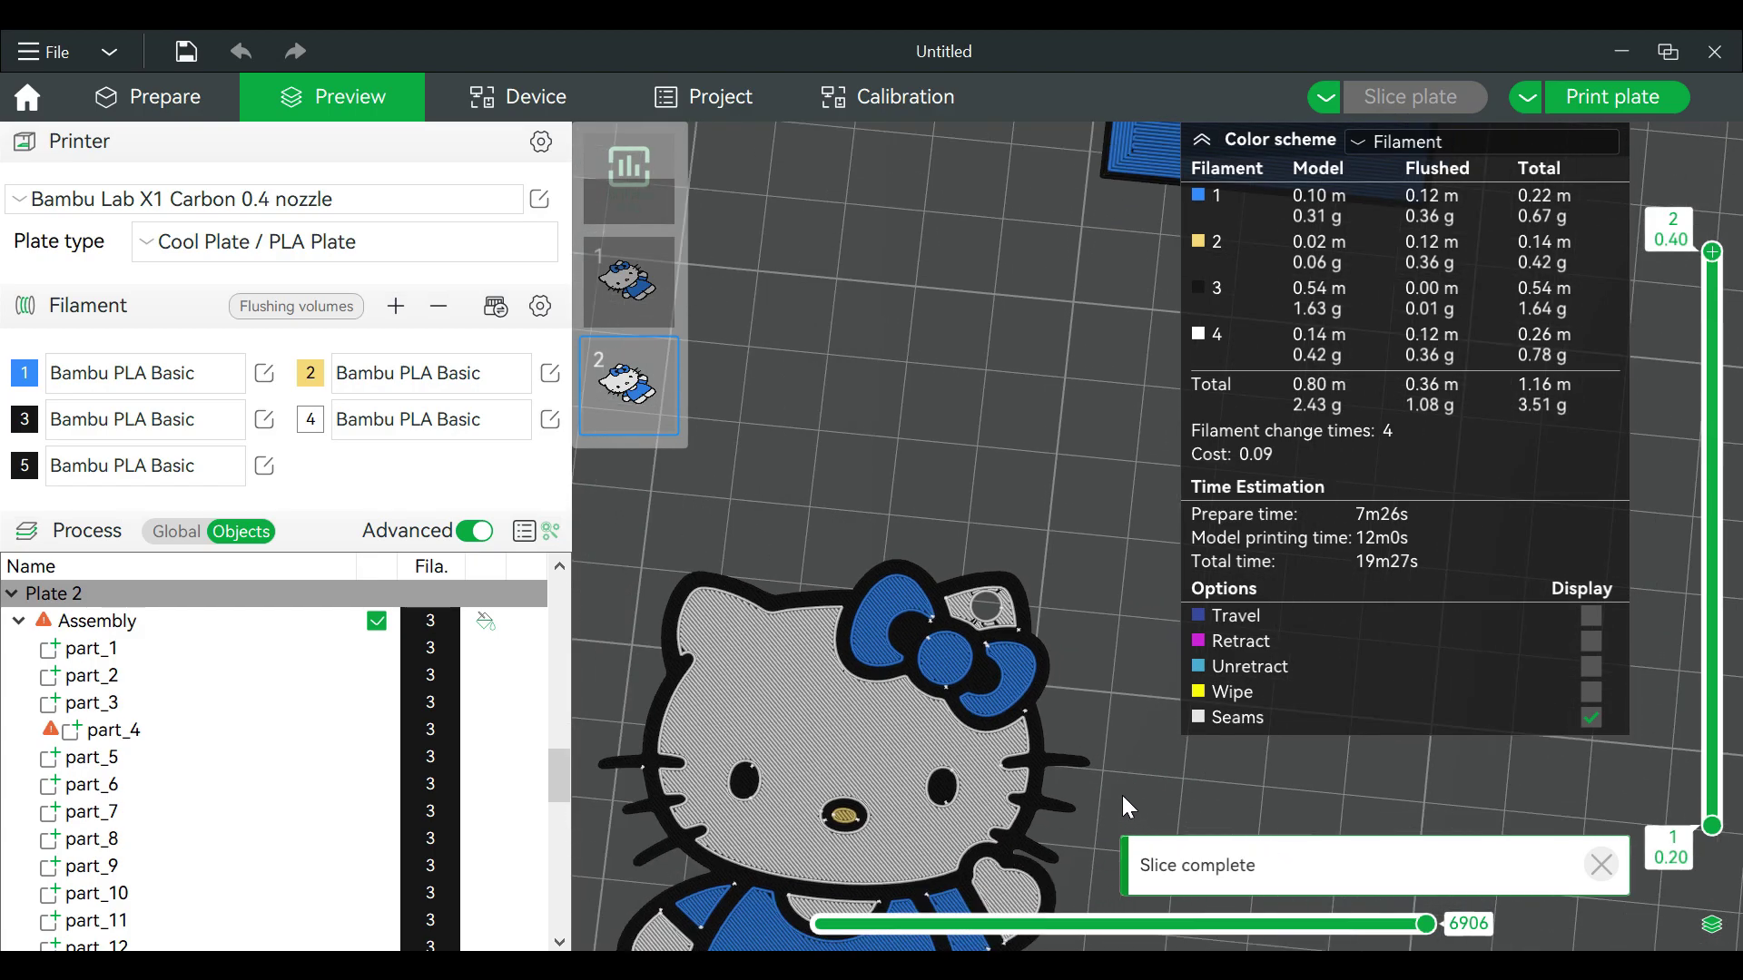
# Step: Back in Prepare, enter a Z size of 1 for the model and check its thickness
pyautogui.click(149, 95)
pyautogui.moveTo(1316, 727); pyautogui.dragTo(1027, 831, button='middle')
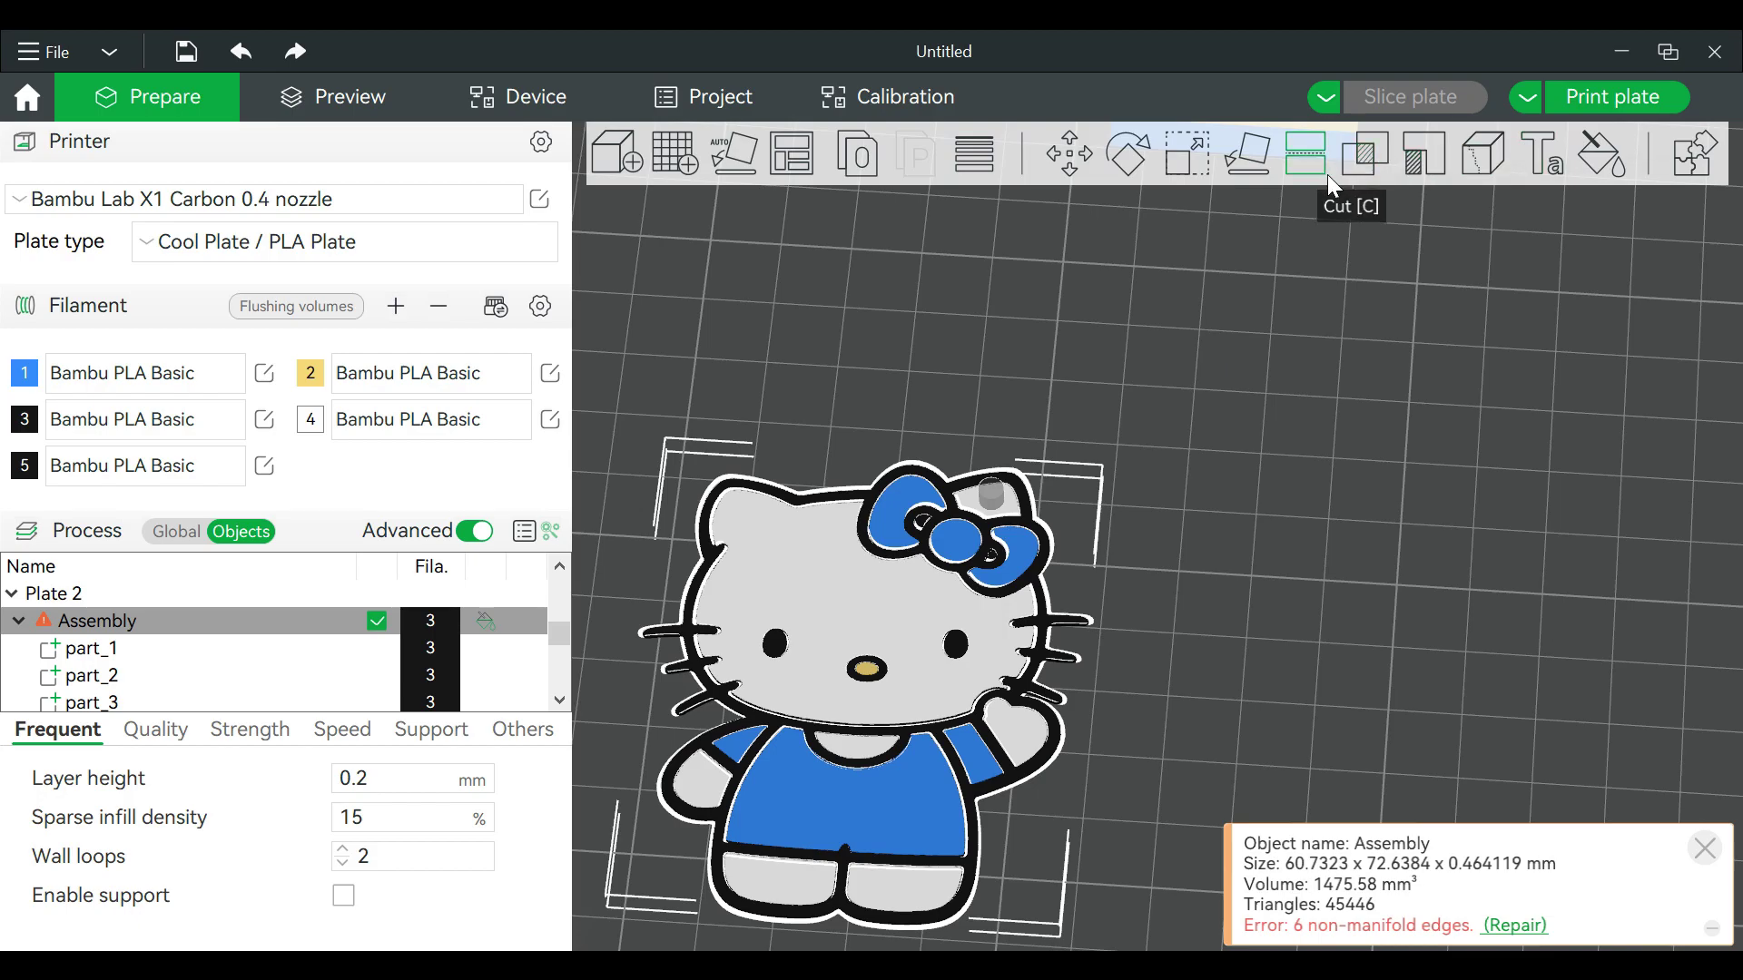
pyautogui.click(1187, 166)
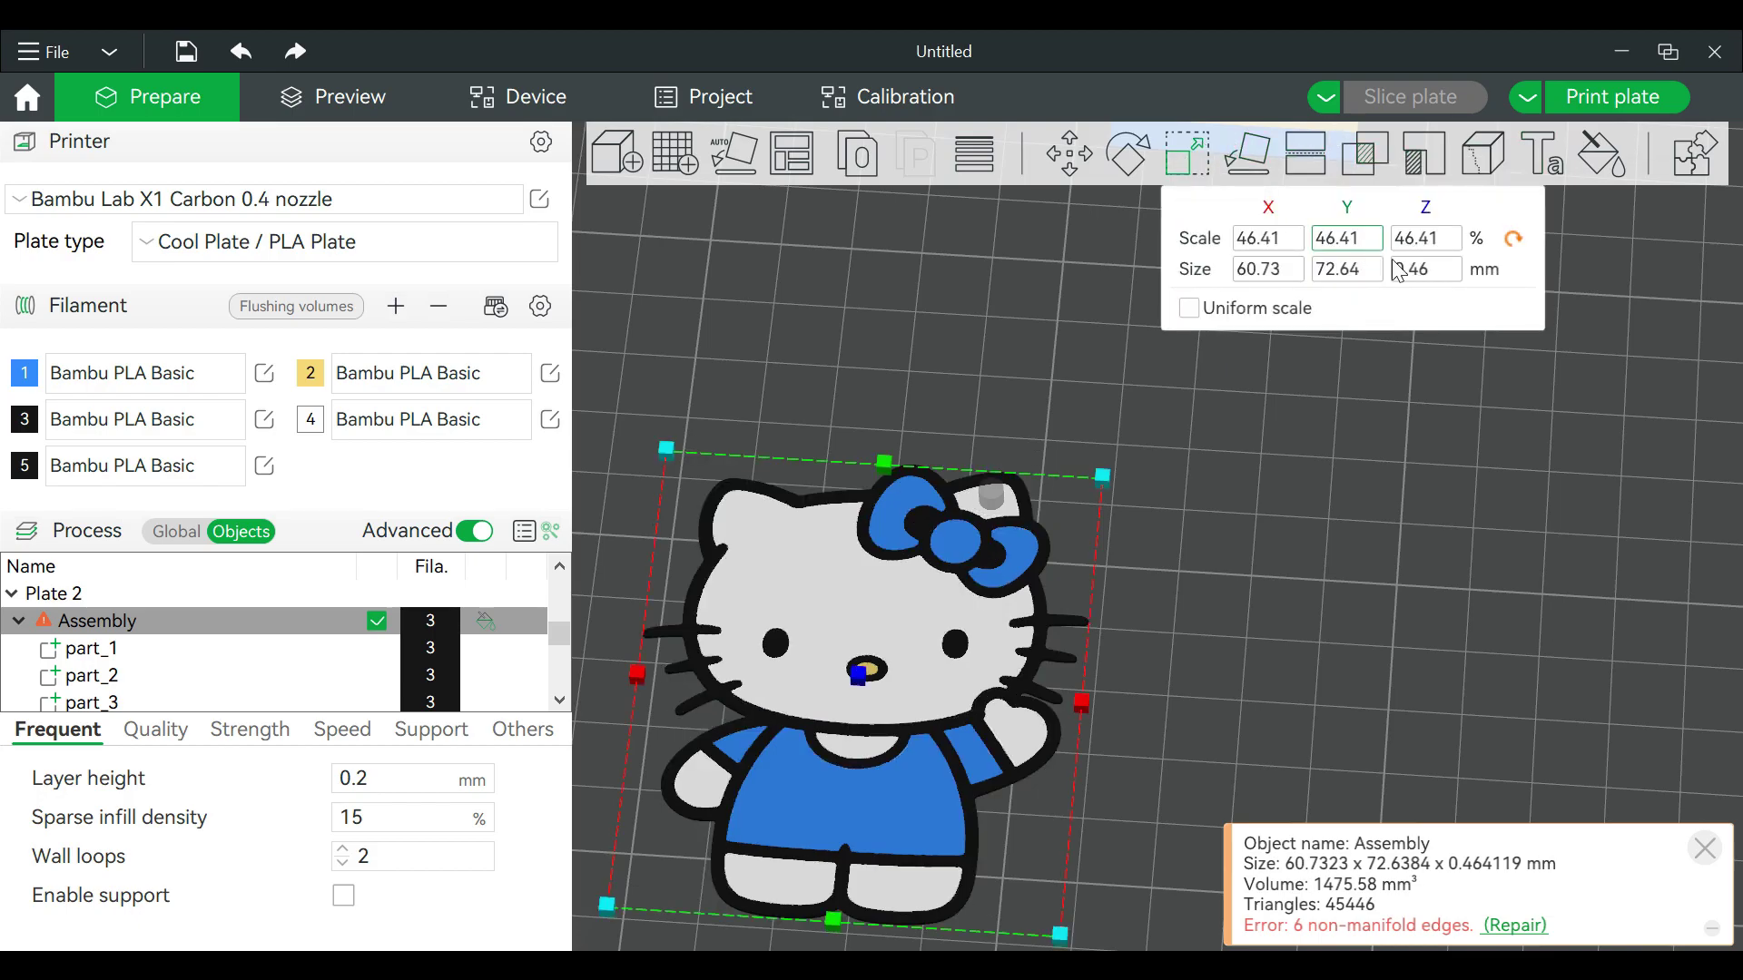
pyautogui.click(1421, 269)
pyautogui.press('BackSpace')
pyautogui.press('BackSpace')
pyautogui.press('BackSpace')
pyautogui.press('BackSpace')
pyautogui.write('1')
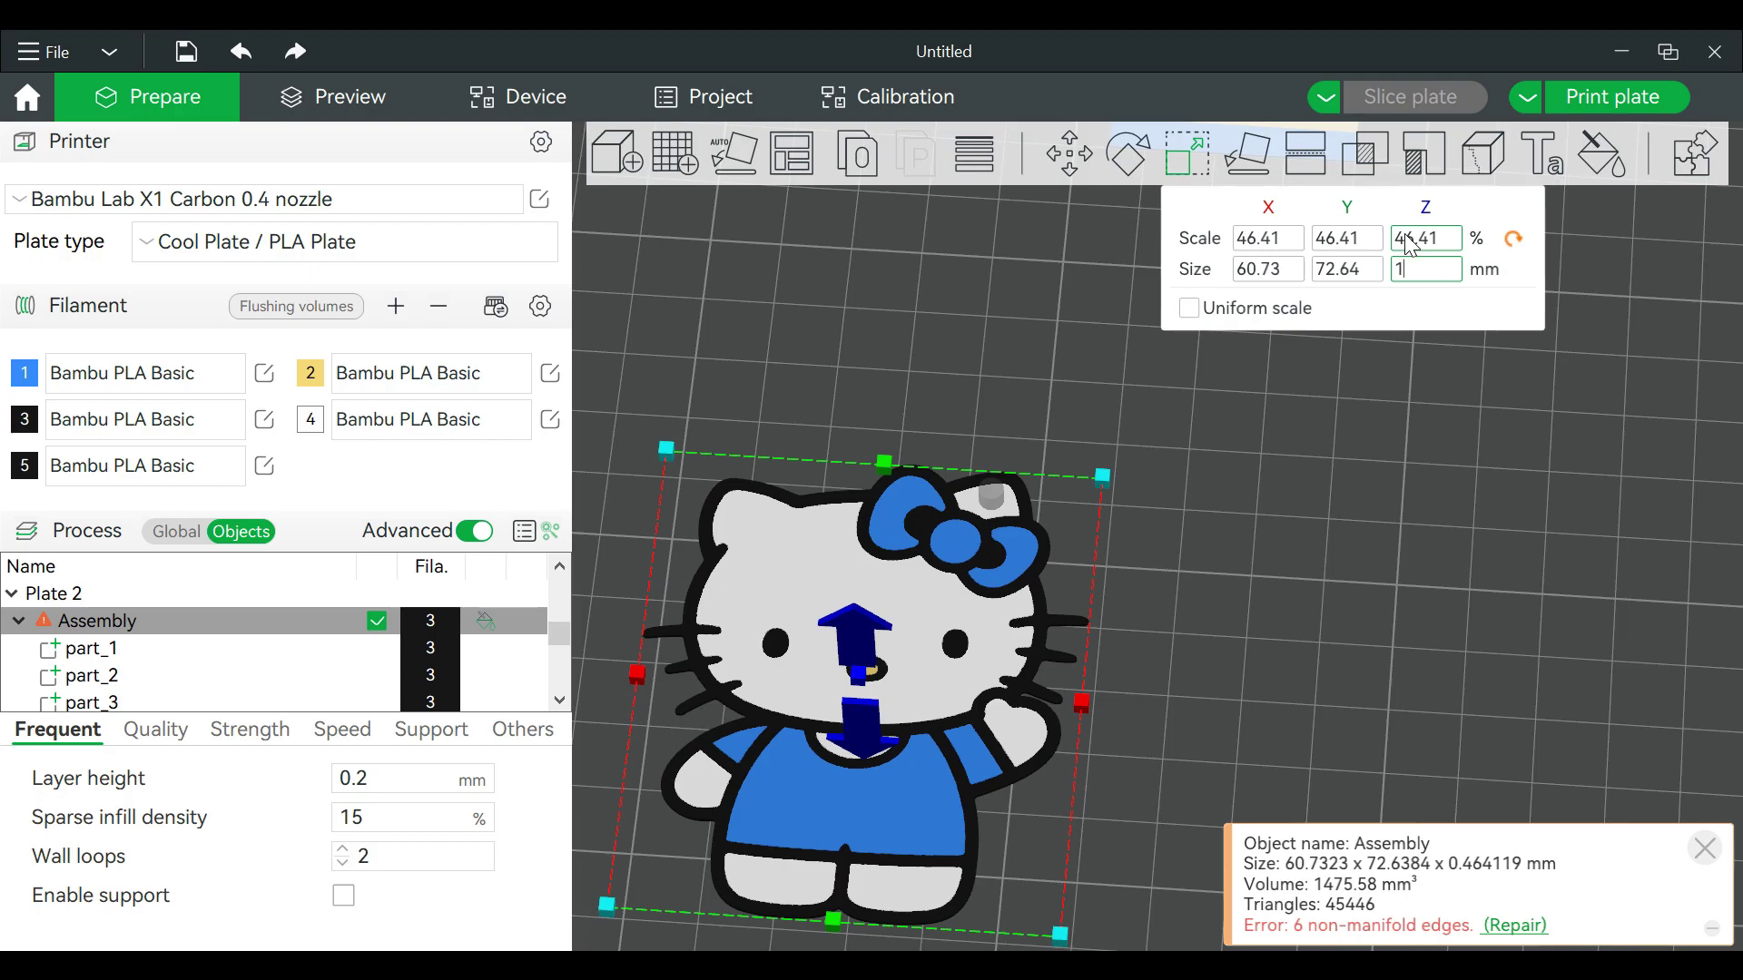
pyautogui.click(1288, 639)
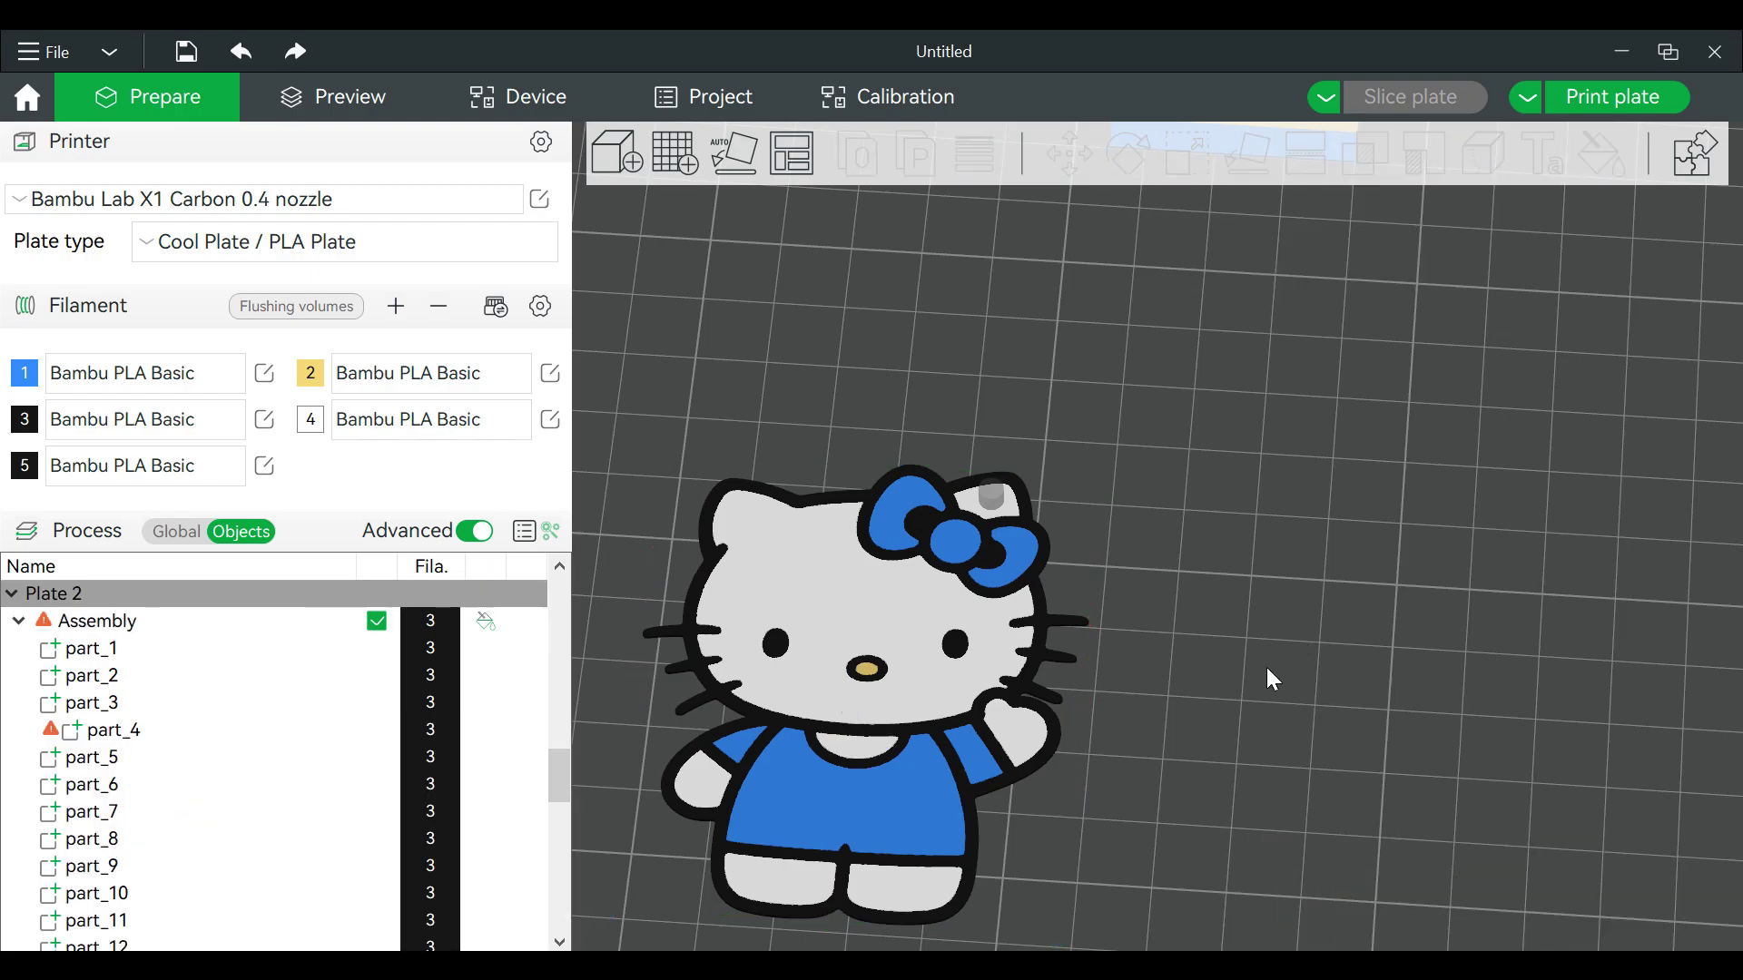
pyautogui.moveTo(1260, 653)
pyautogui.mouseDown()
pyautogui.moveTo(1250, 624)
pyautogui.moveTo(1274, 672)
pyautogui.mouseUp()
pyautogui.moveTo(1386, 389); pyautogui.dragTo(1071, 569)
# Step: Re-enter 1 mm as the Z size and confirm, giving 60.73 × 72.64 × 1 mm
pyautogui.click(1011, 586)
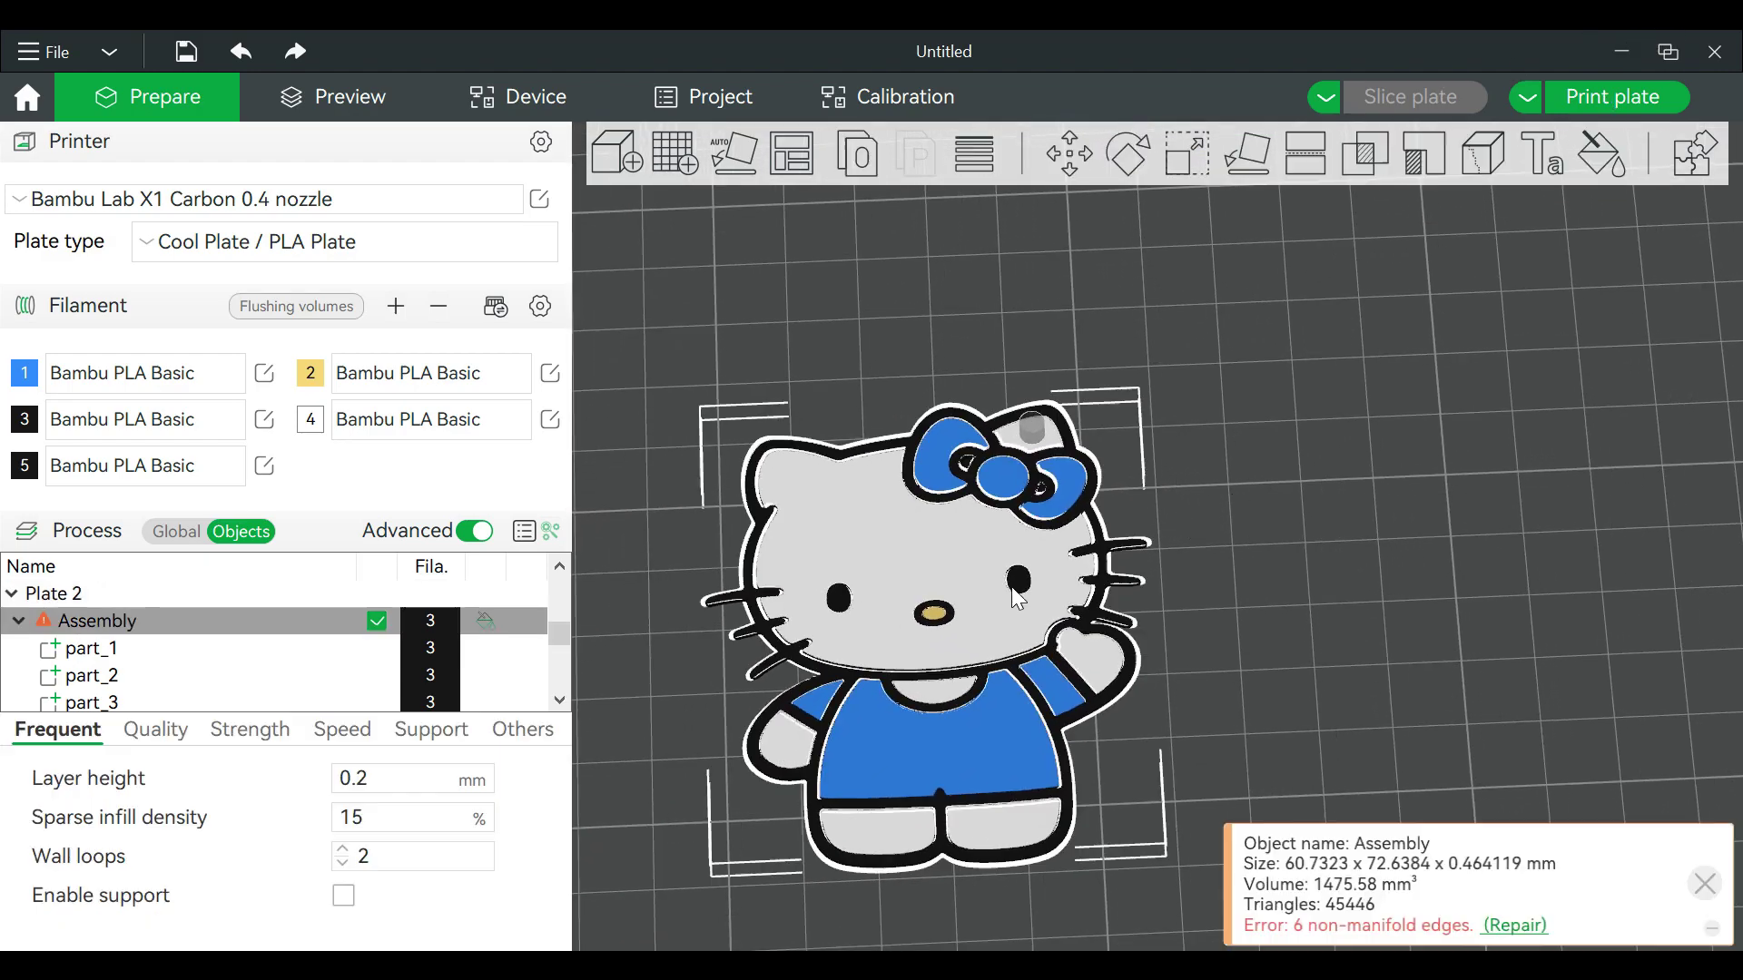
pyautogui.click(1188, 163)
pyautogui.click(1405, 270)
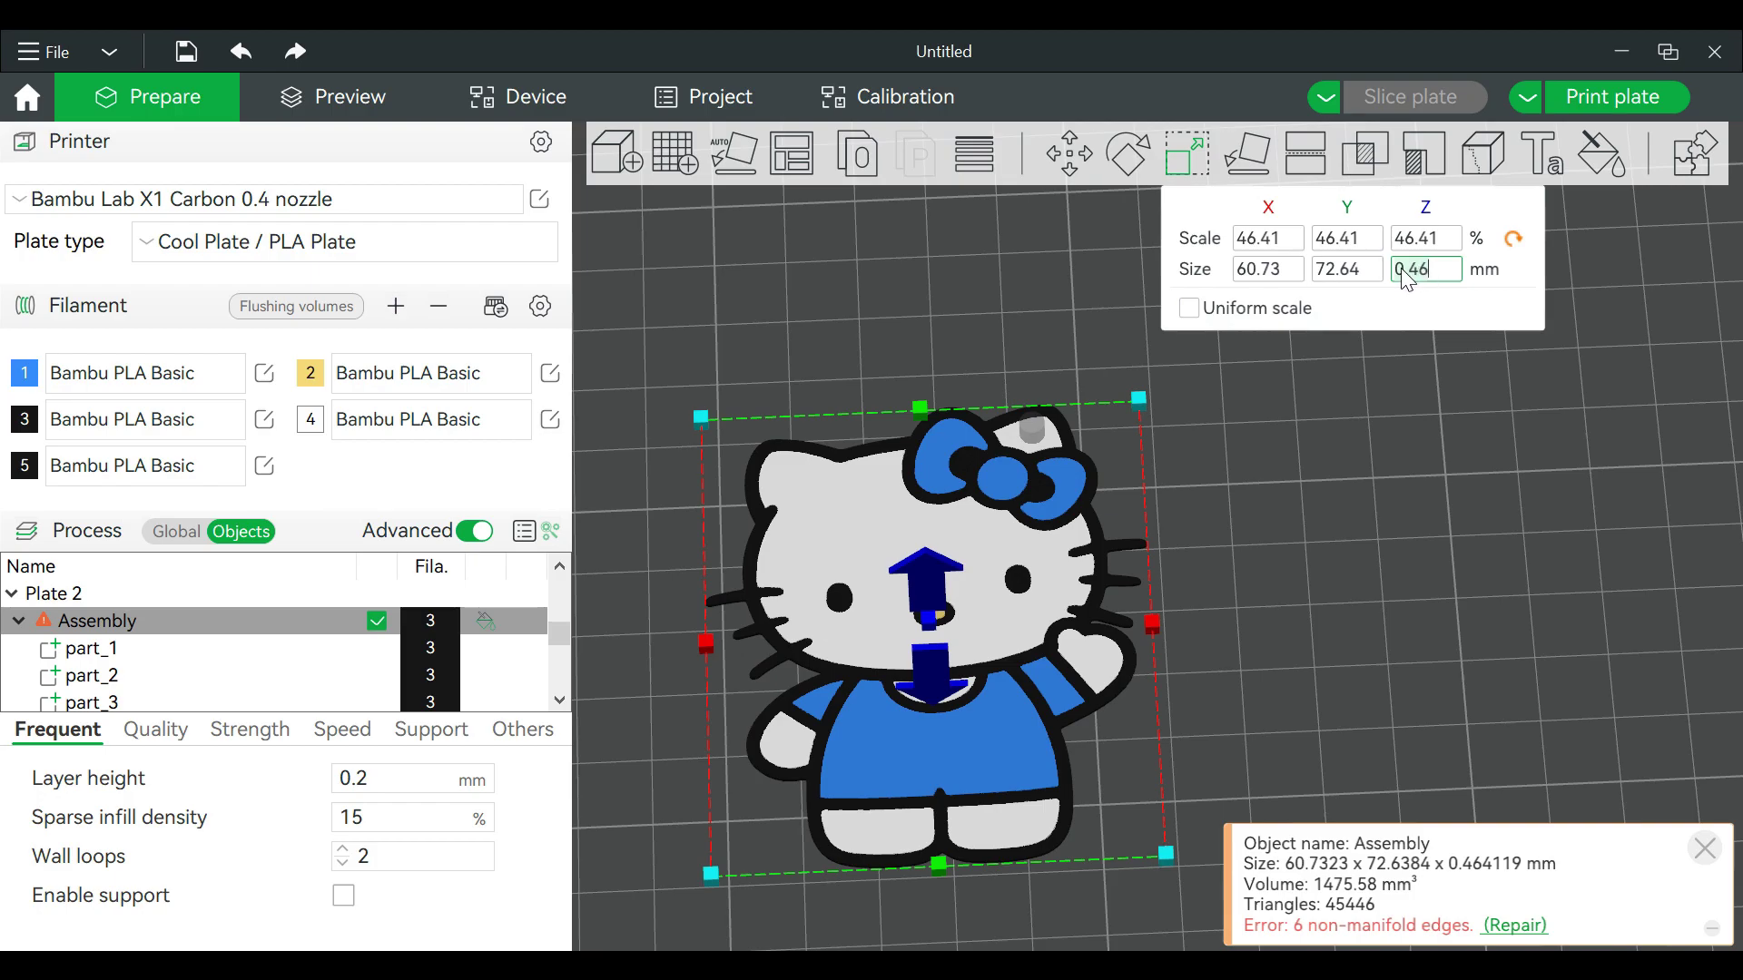
pyautogui.write('1')
pyautogui.press('Return')
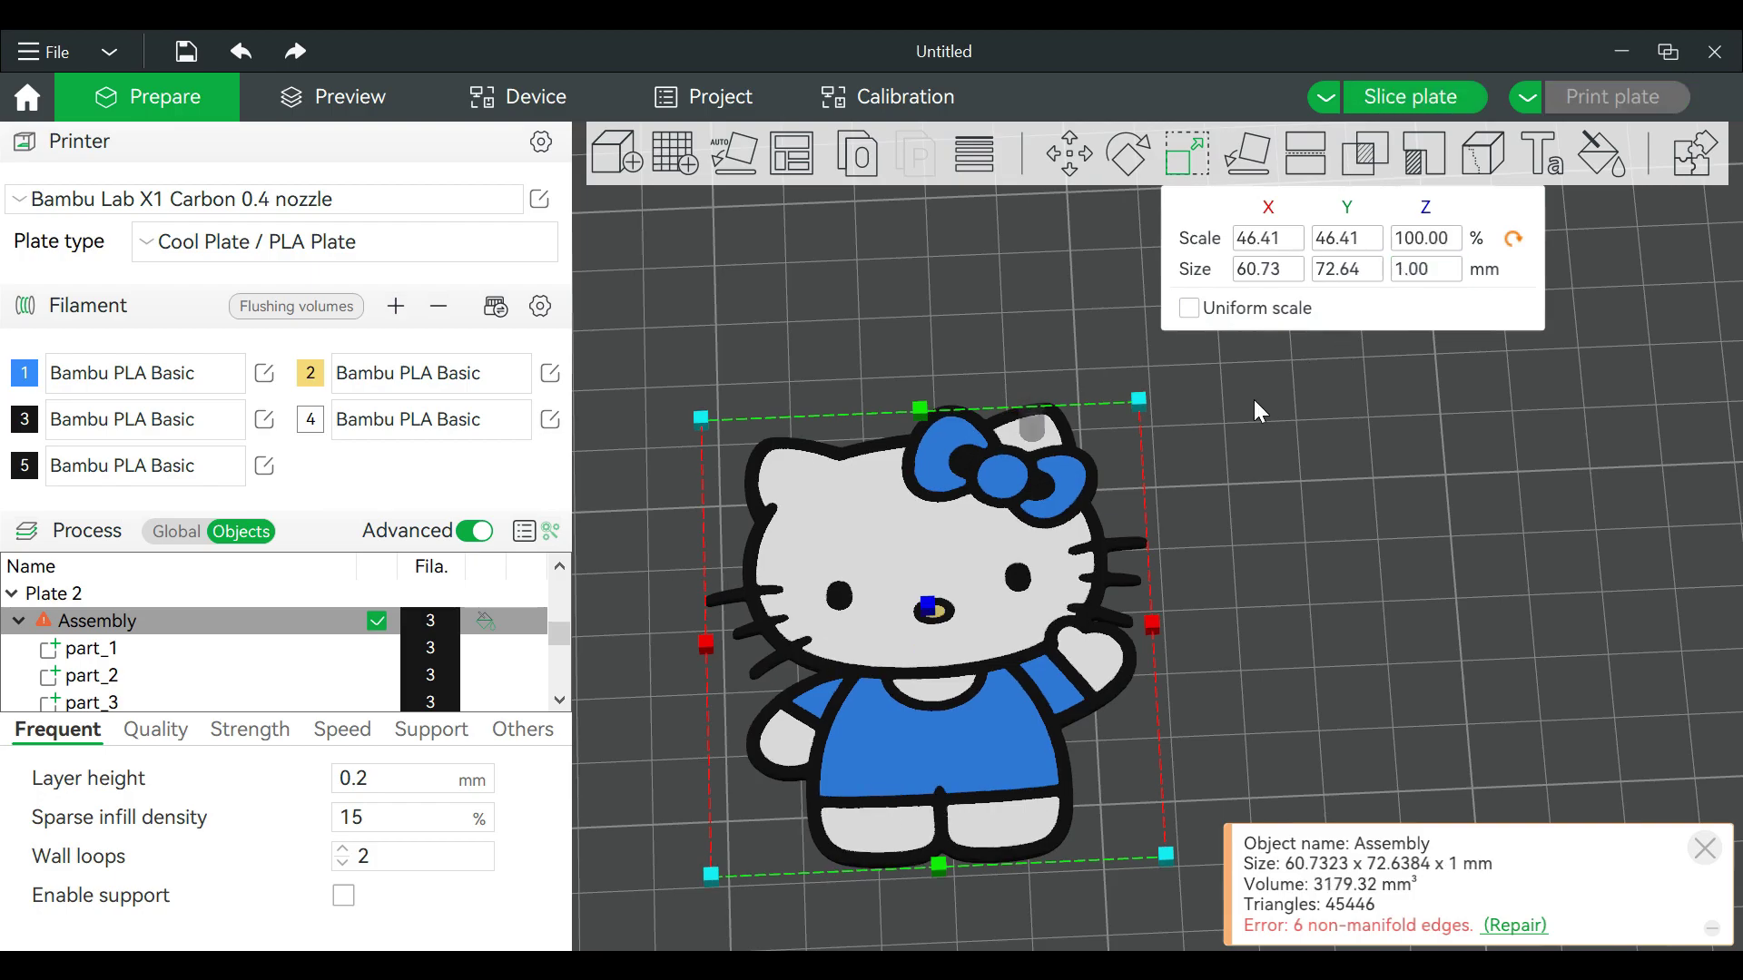
# Step: Slice the 1 mm keychain (32m2s, 8.09 g) and step through its 5 layers
pyautogui.click(1421, 99)
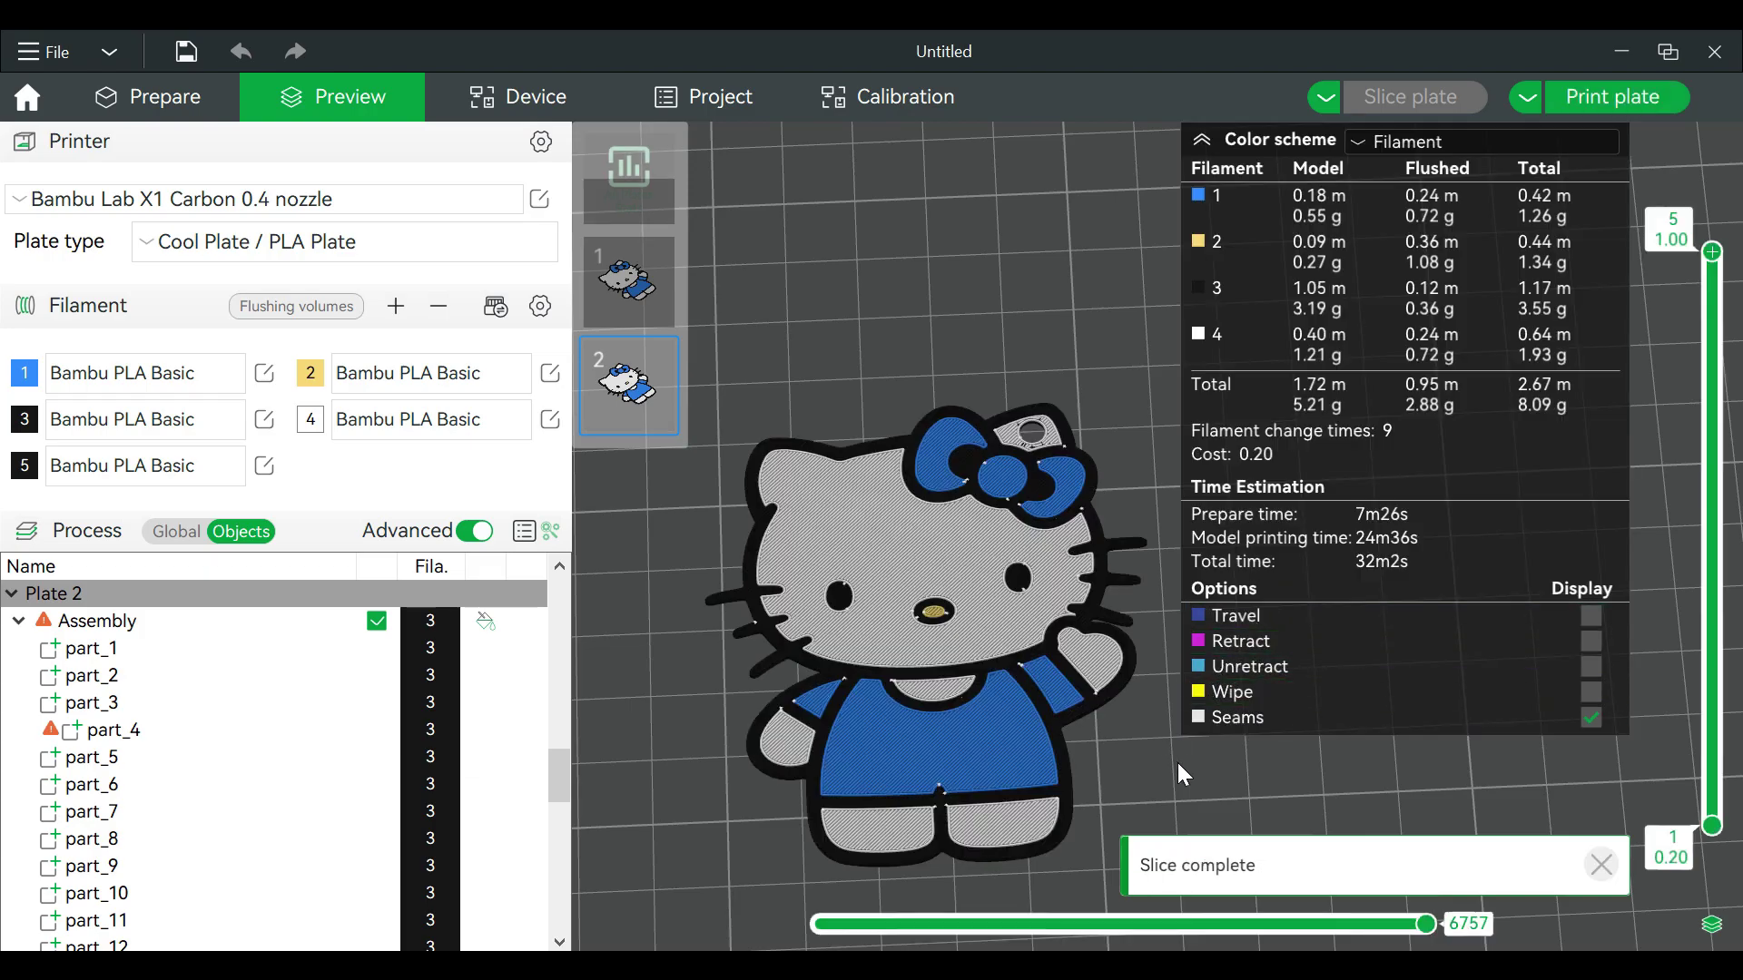
pyautogui.moveTo(1158, 764); pyautogui.dragTo(1180, 740)
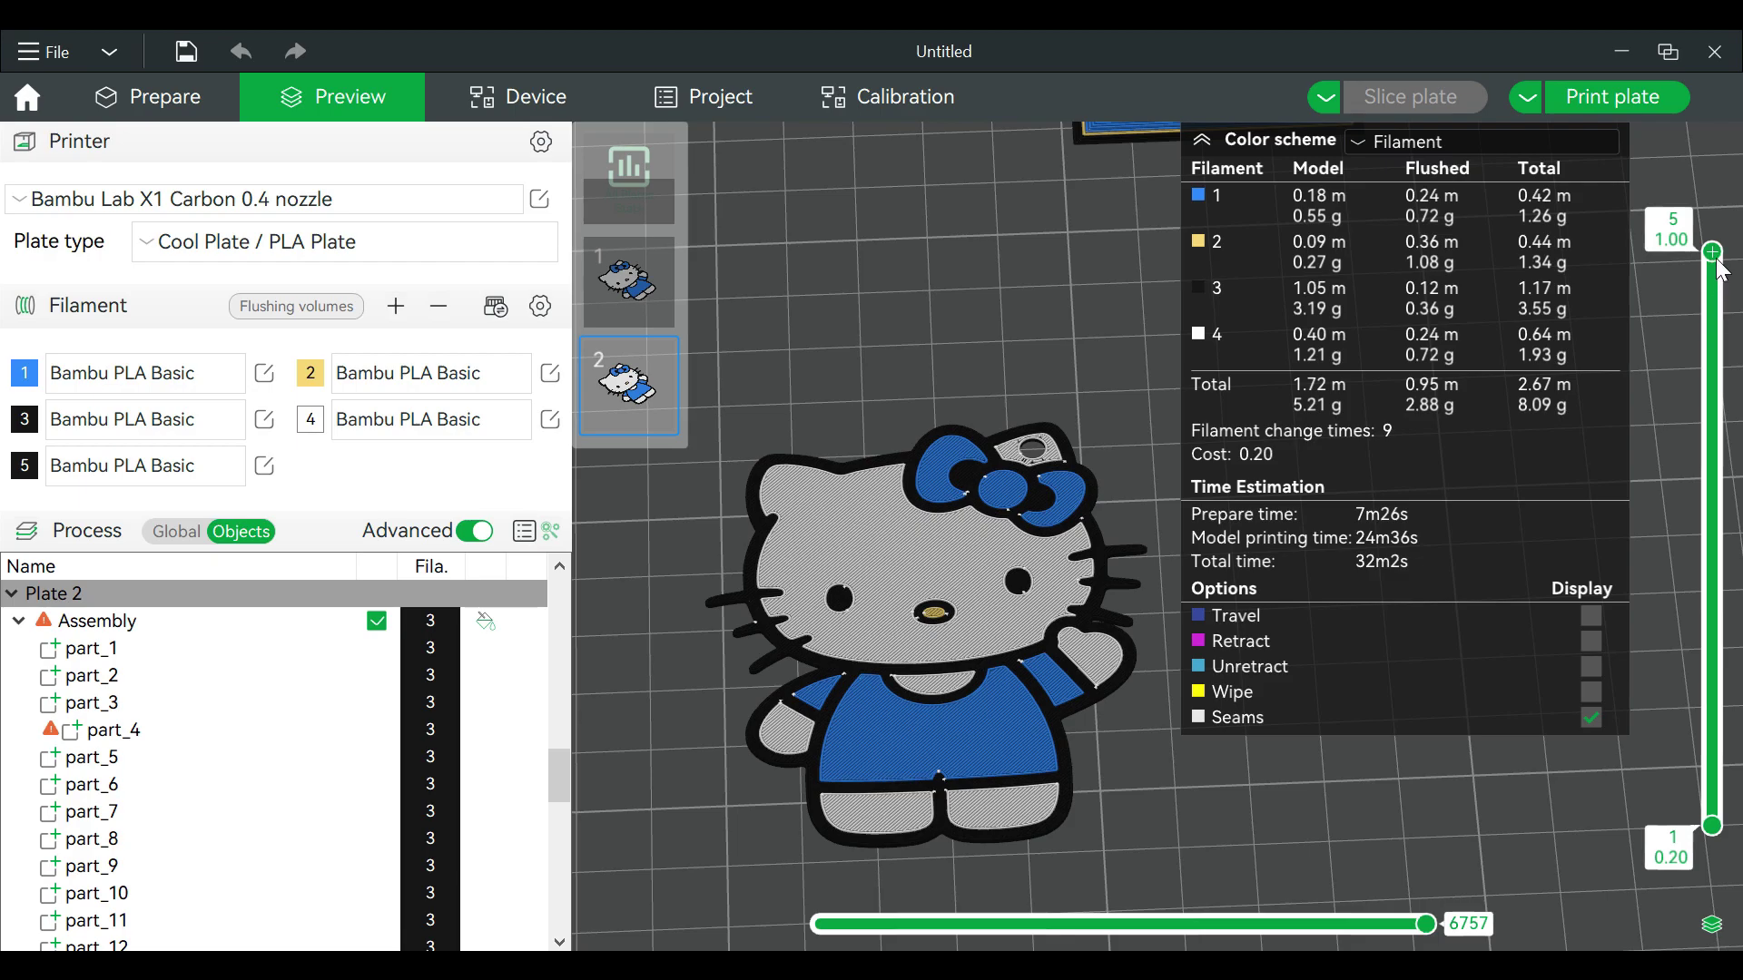
pyautogui.scroll(-2, 1710, 311)
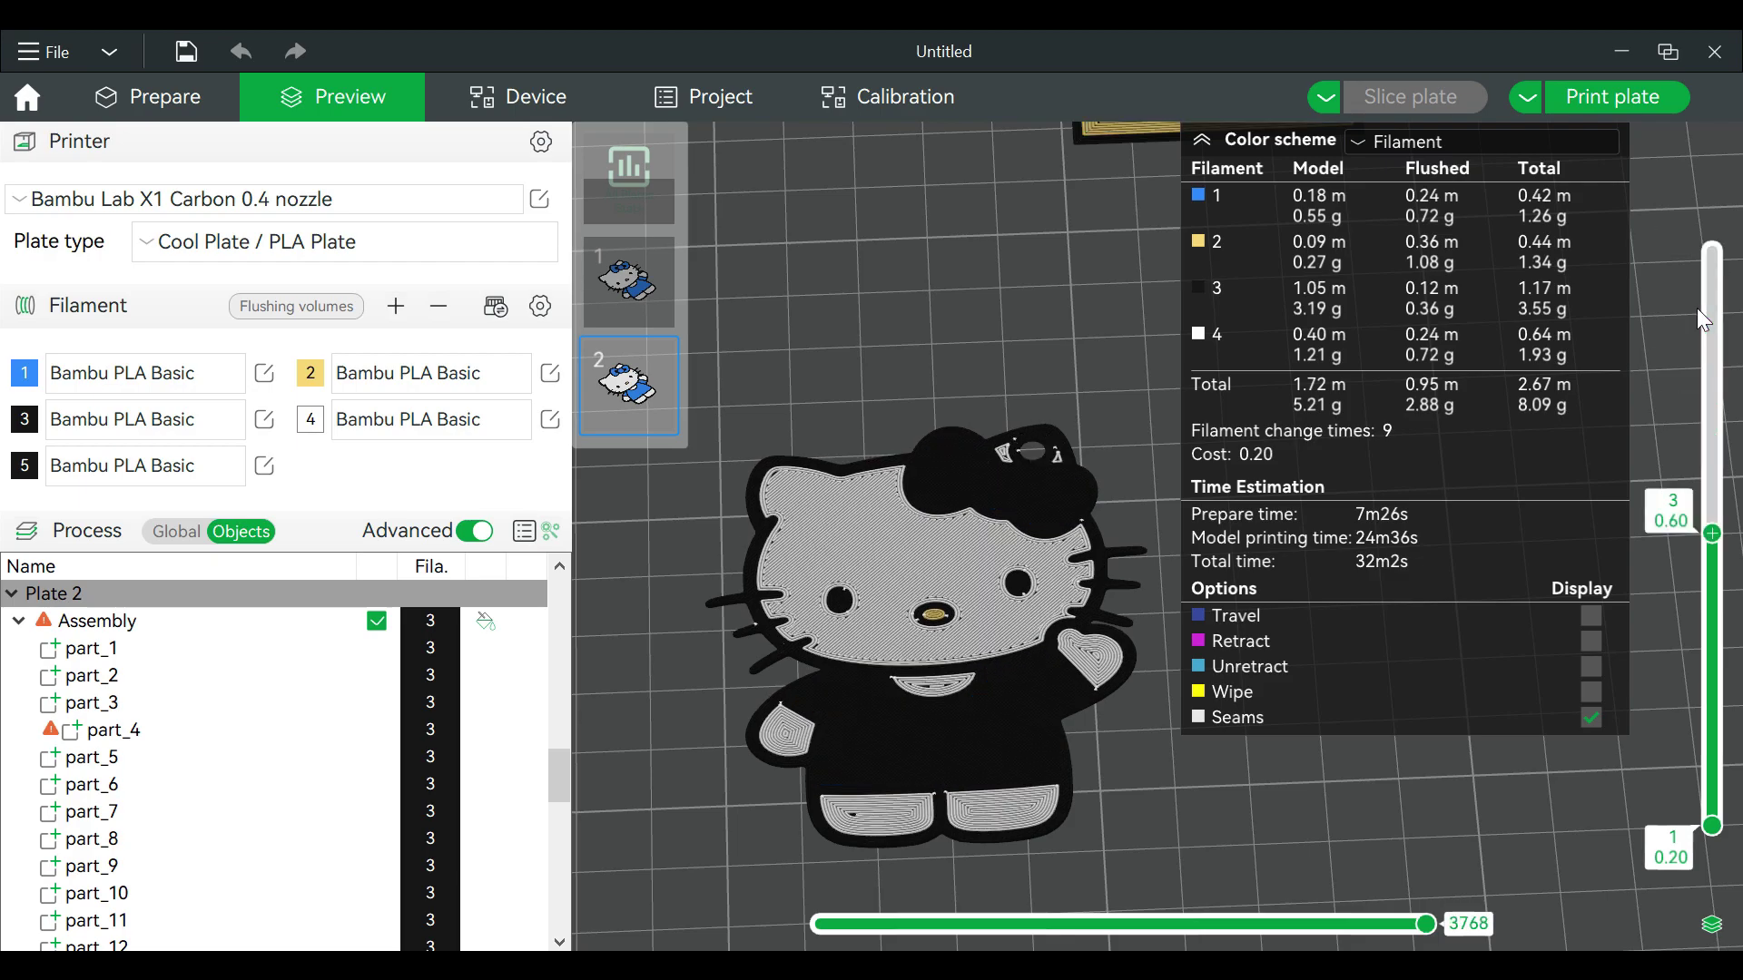
pyautogui.scroll(-2, 1700, 310)
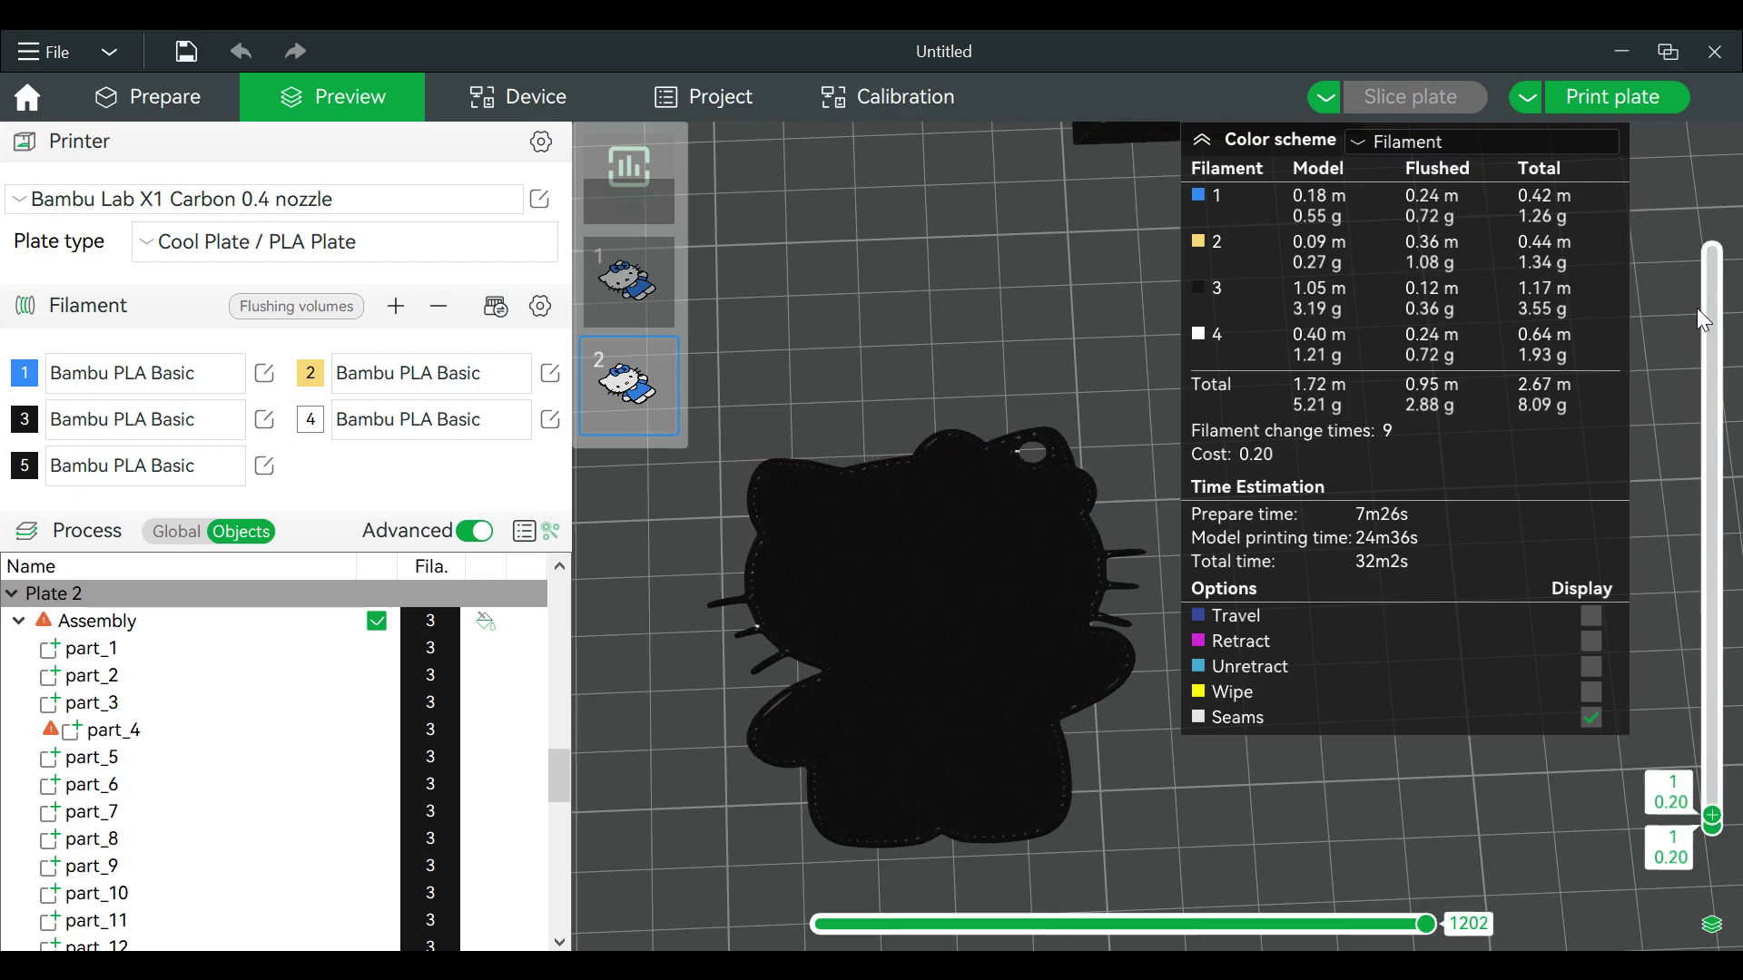
pyautogui.scroll(4, 1697, 308)
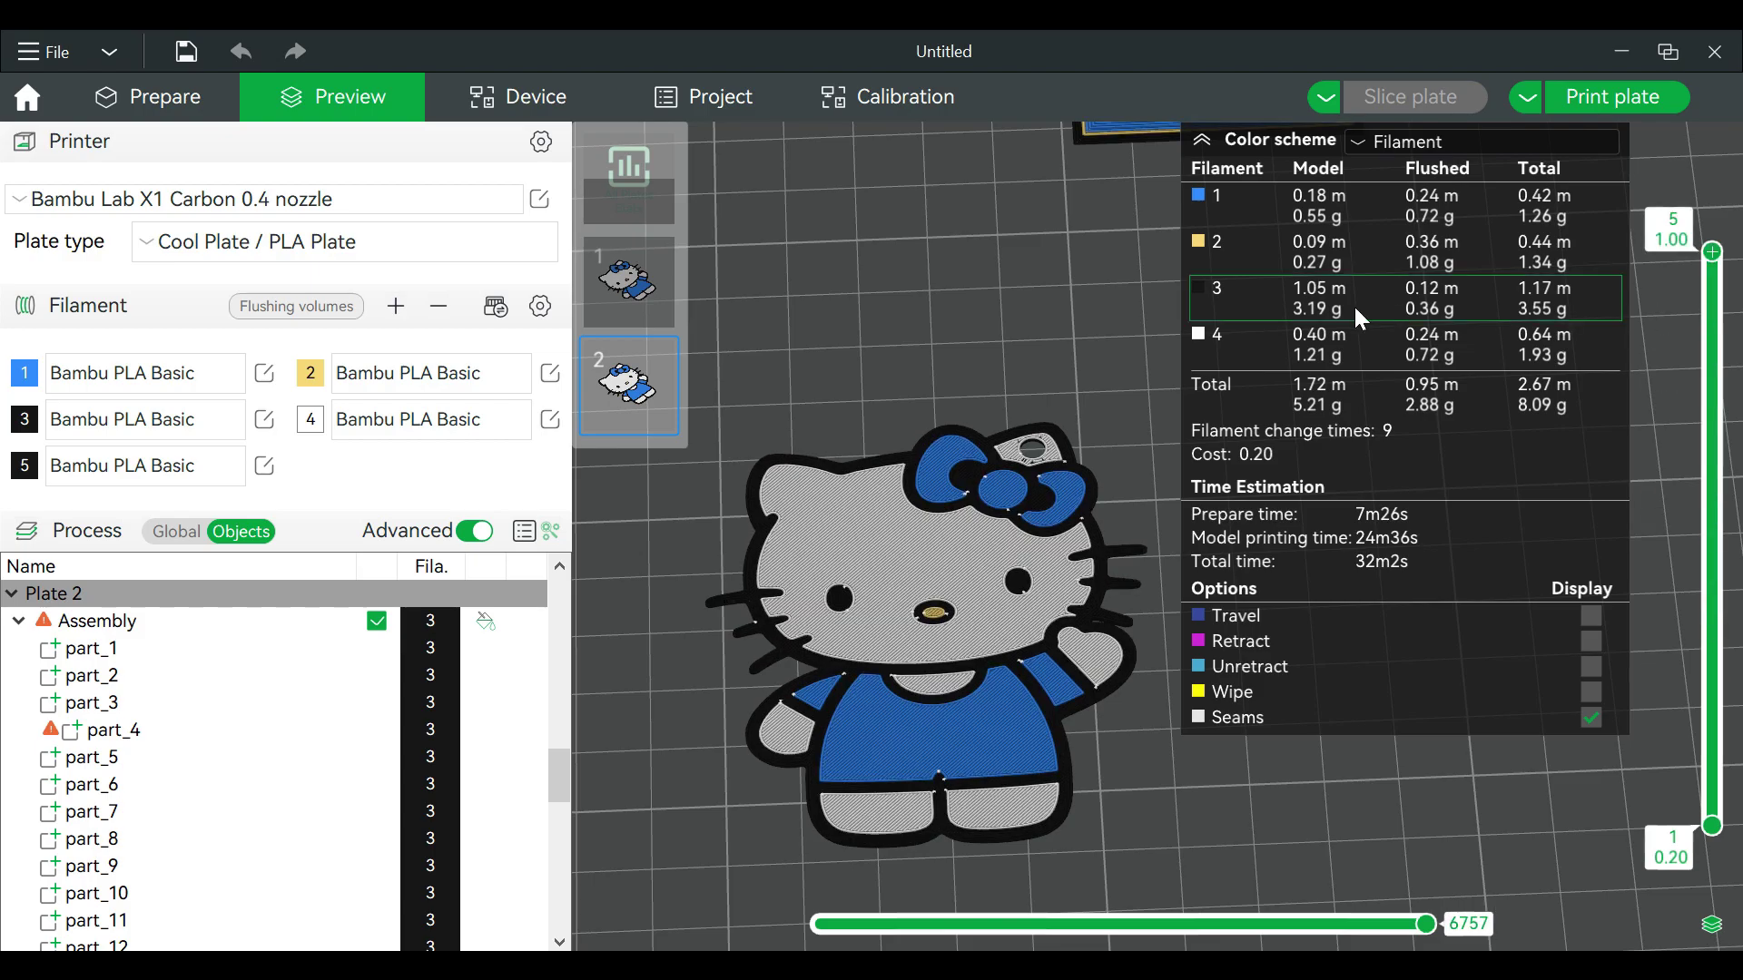
pyautogui.moveTo(943, 384); pyautogui.dragTo(903, 315, button='middle')
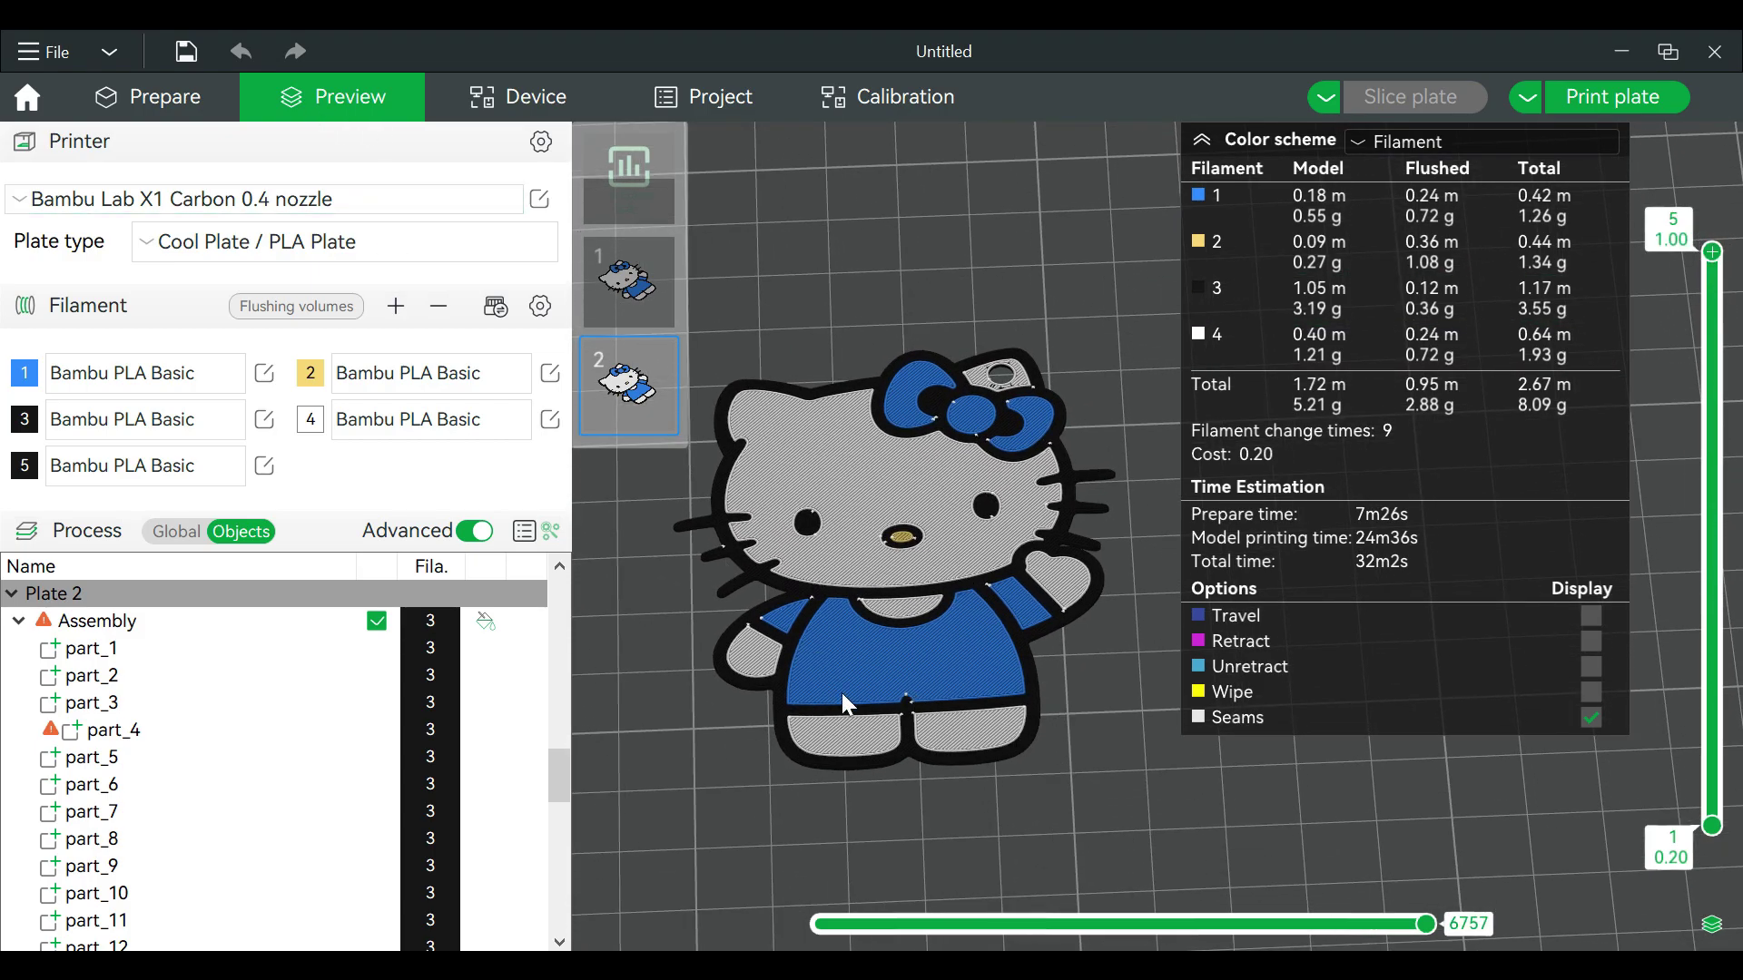
# Step: Back in Prepare, lay the Hello Kitty keychain on its front face so its black back shows
pyautogui.click(177, 93)
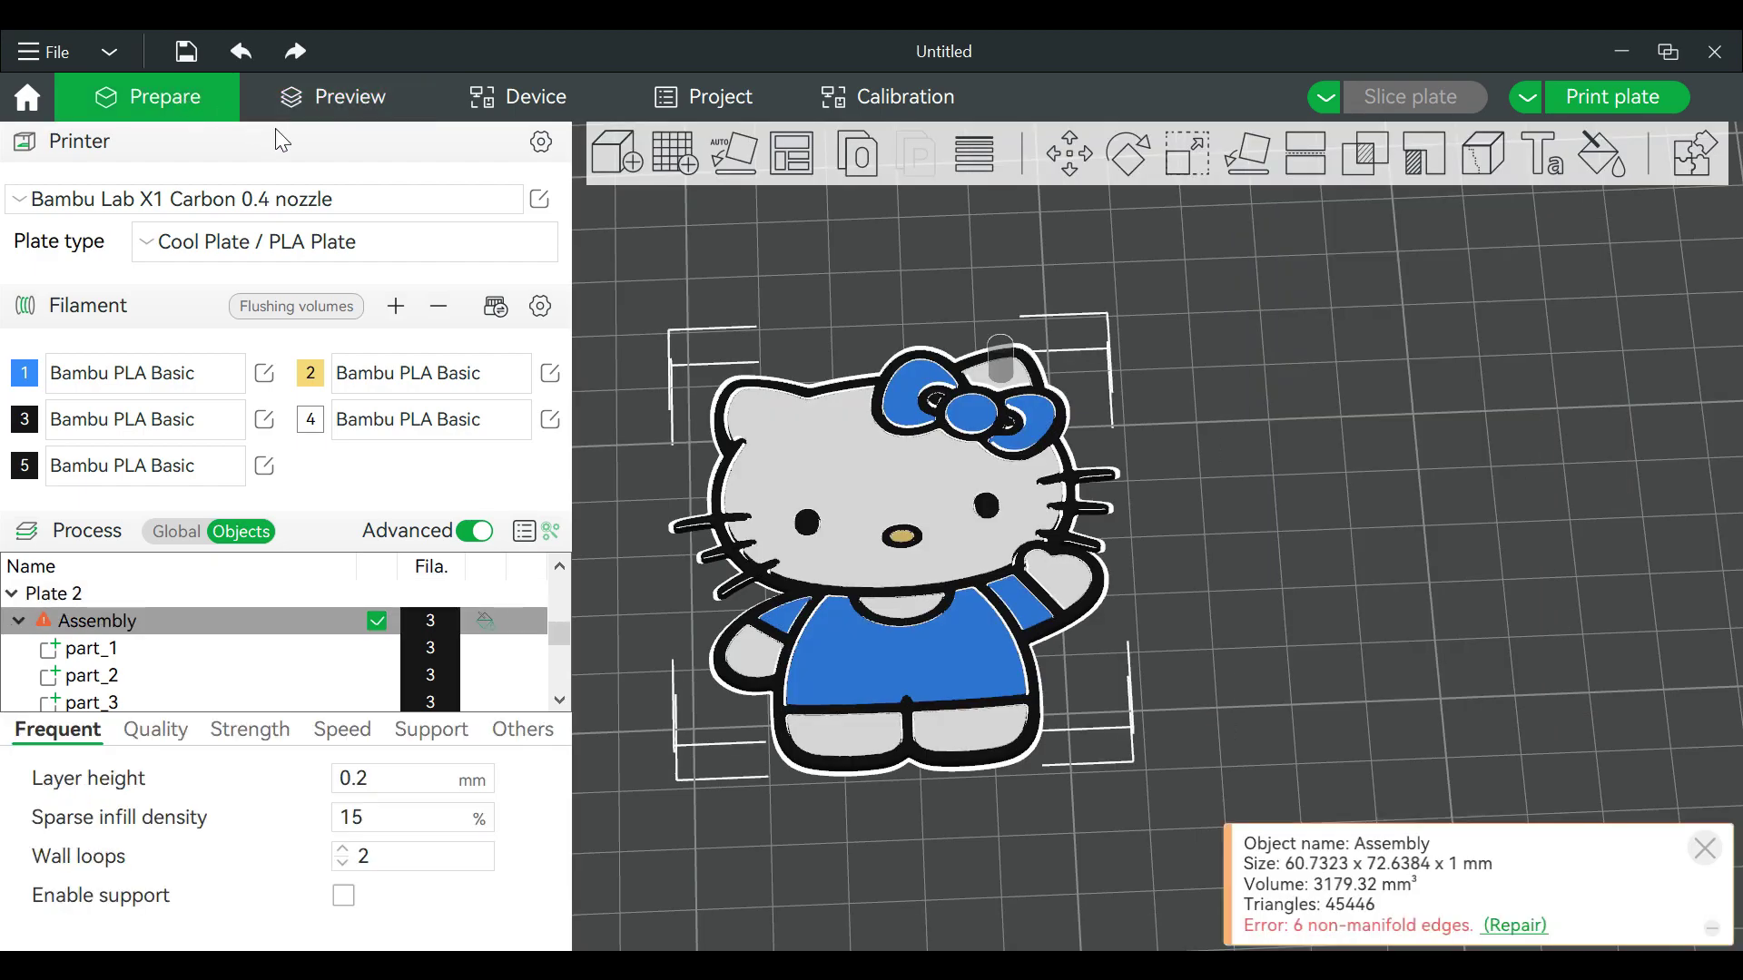
pyautogui.moveTo(1321, 490); pyautogui.dragTo(1289, 573)
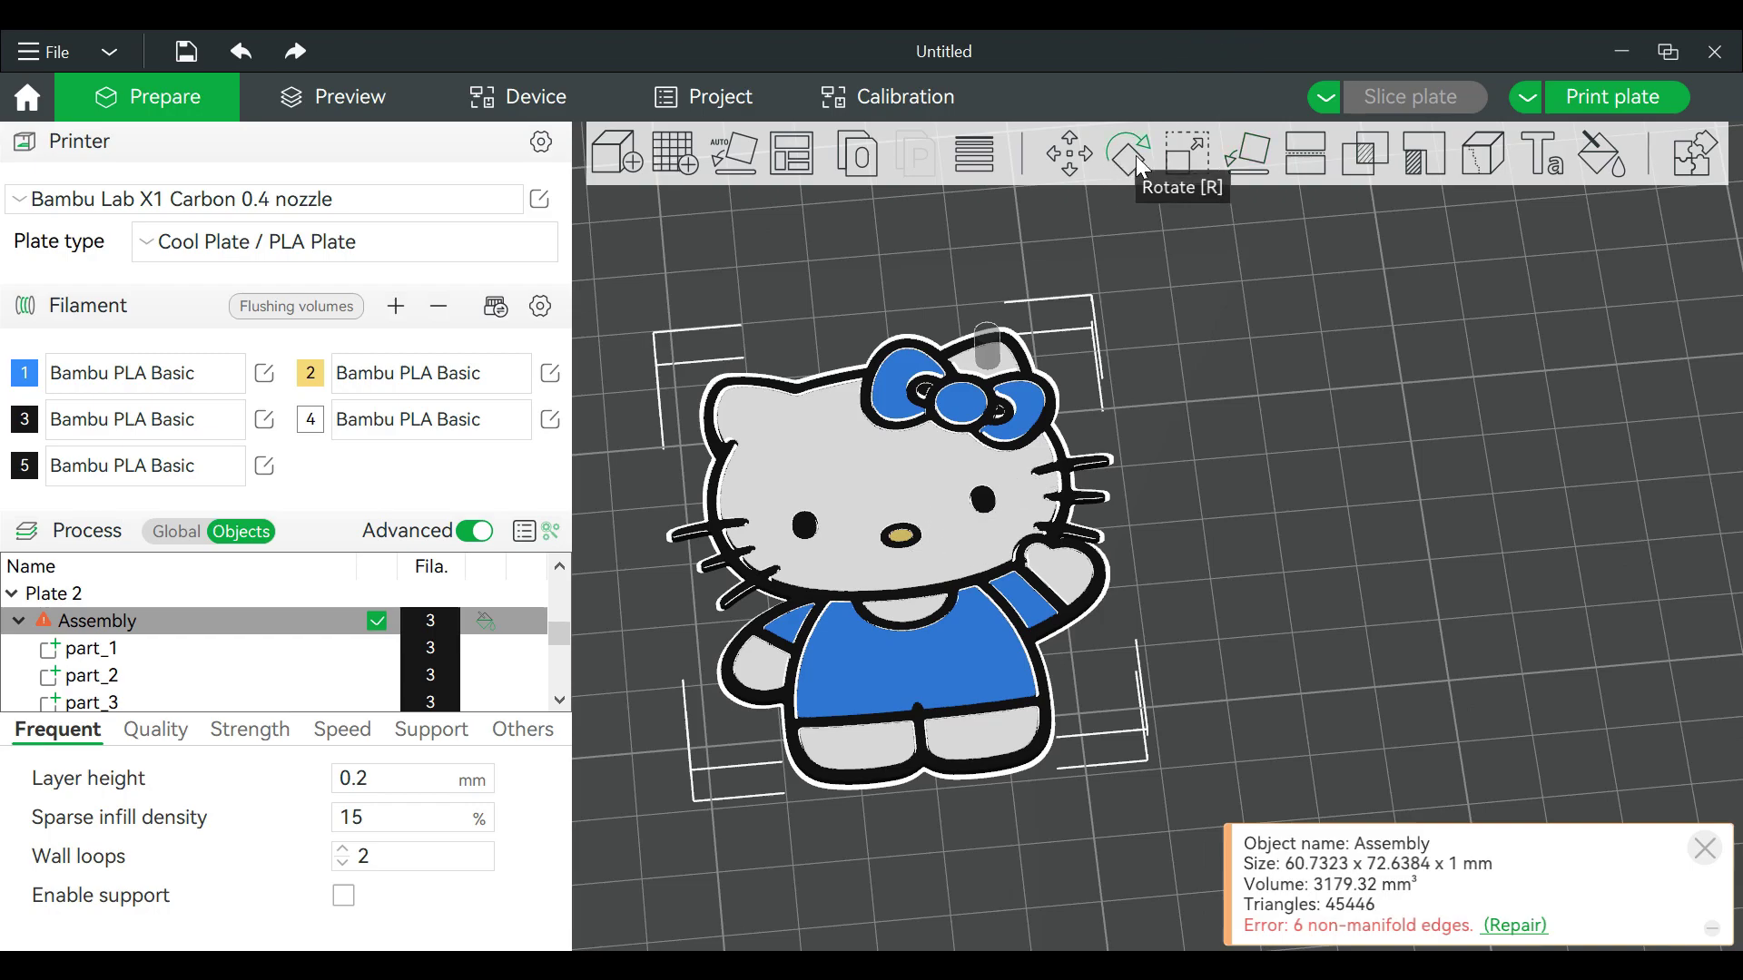
pyautogui.click(1242, 148)
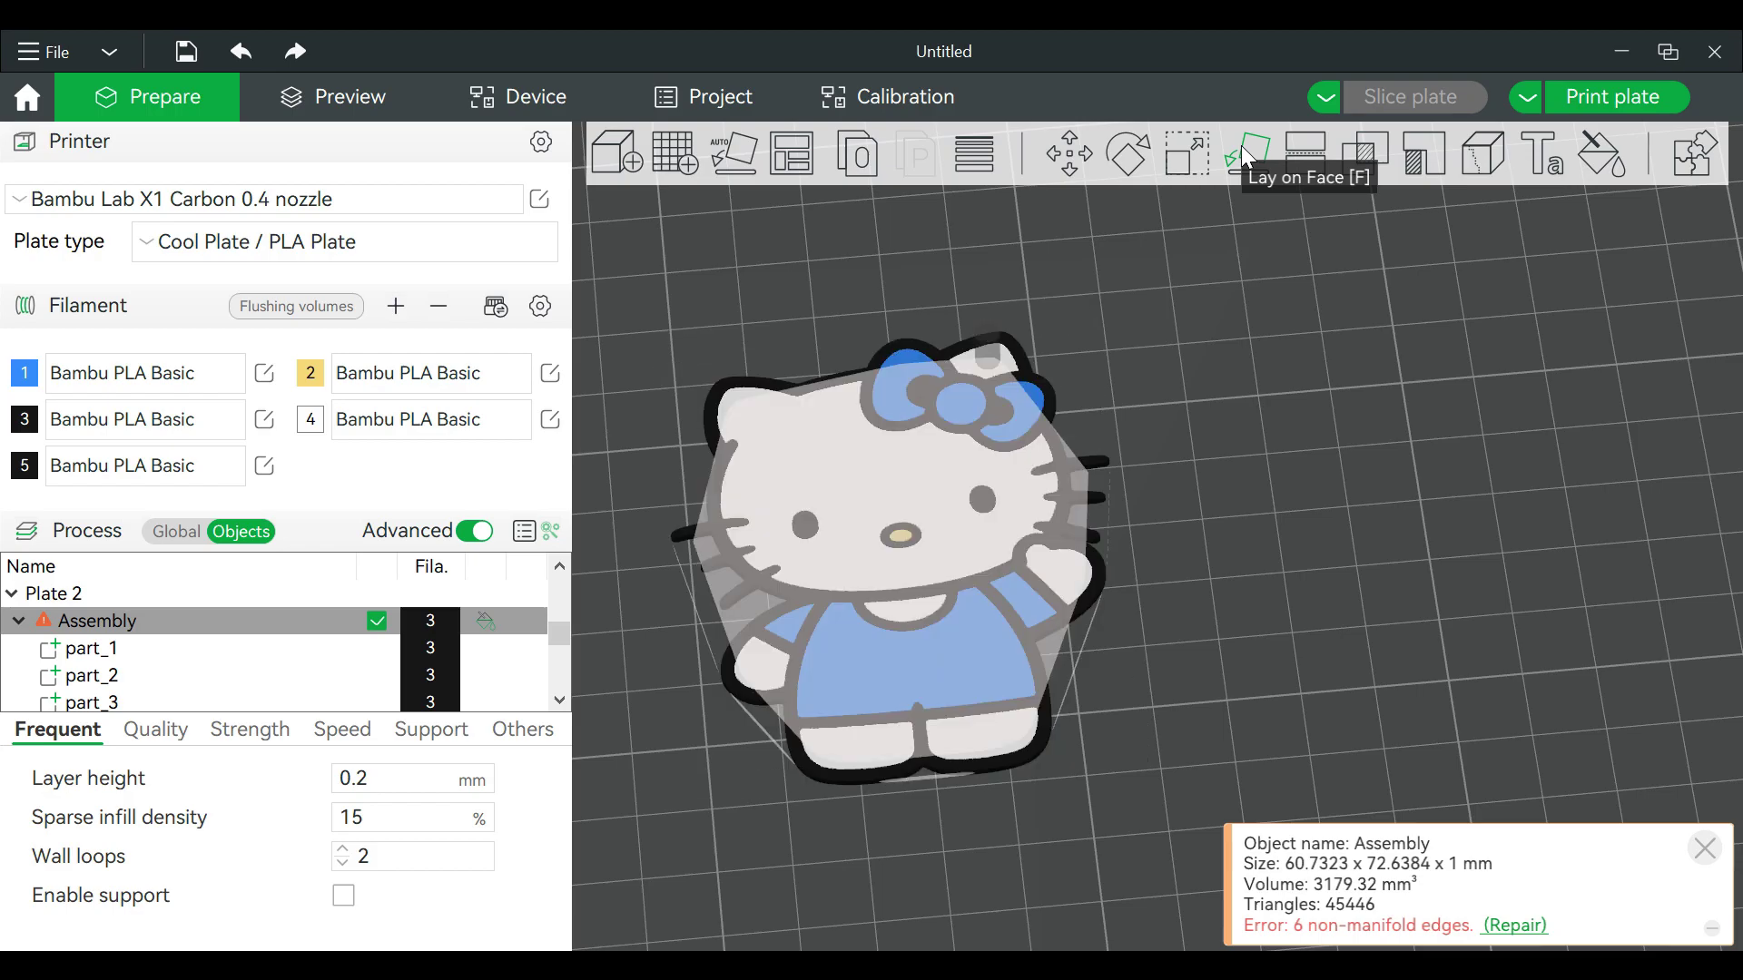
pyautogui.click(925, 506)
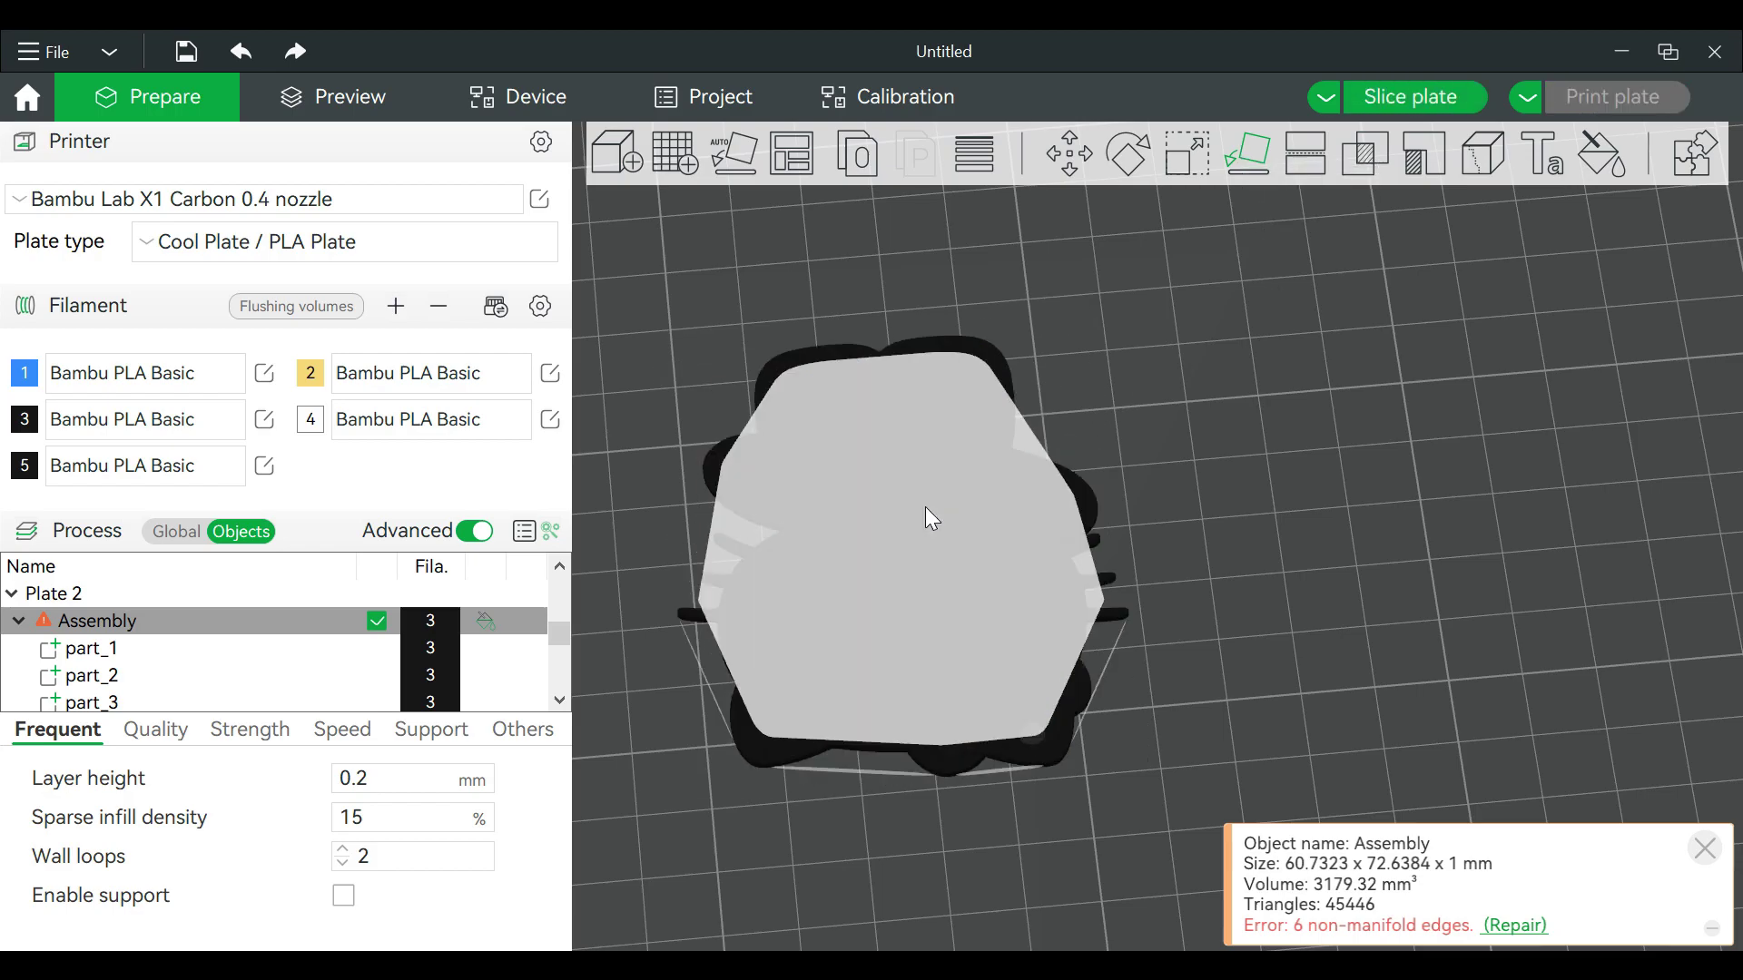
pyautogui.click(1231, 488)
pyautogui.scroll(-5, 1235, 495)
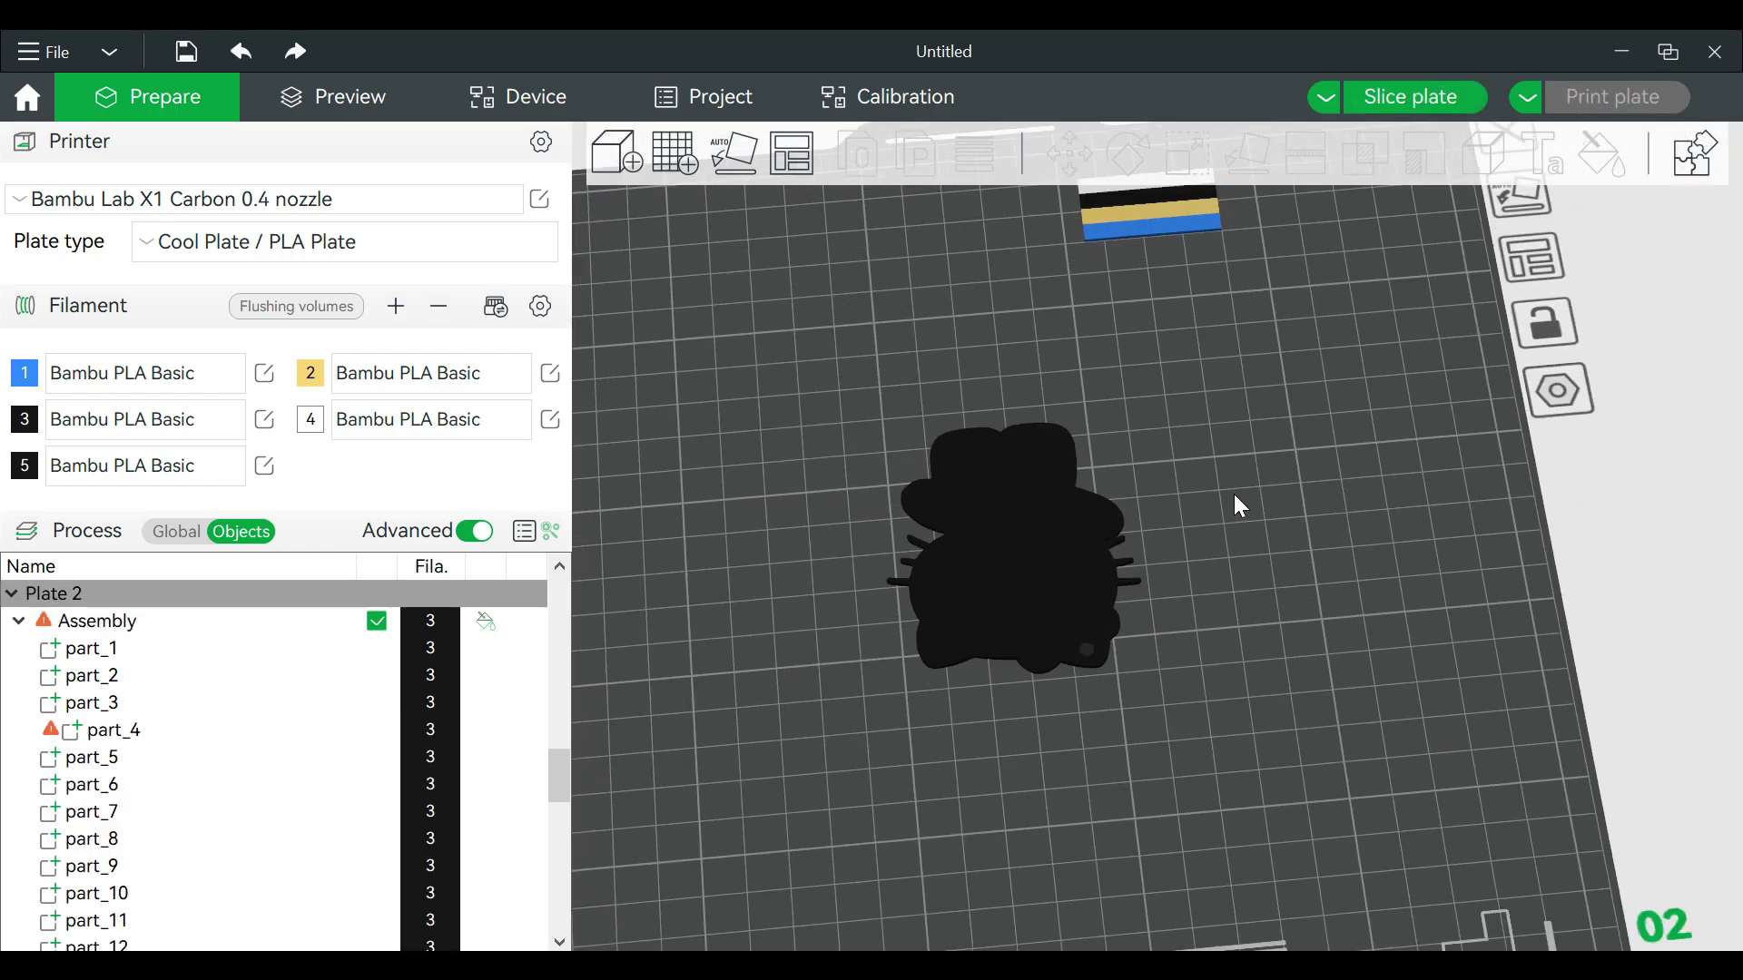
# Step: Fill plate 2 with seven copies of the face-down keychain and slice the plate
pyautogui.rightClick(1035, 542)
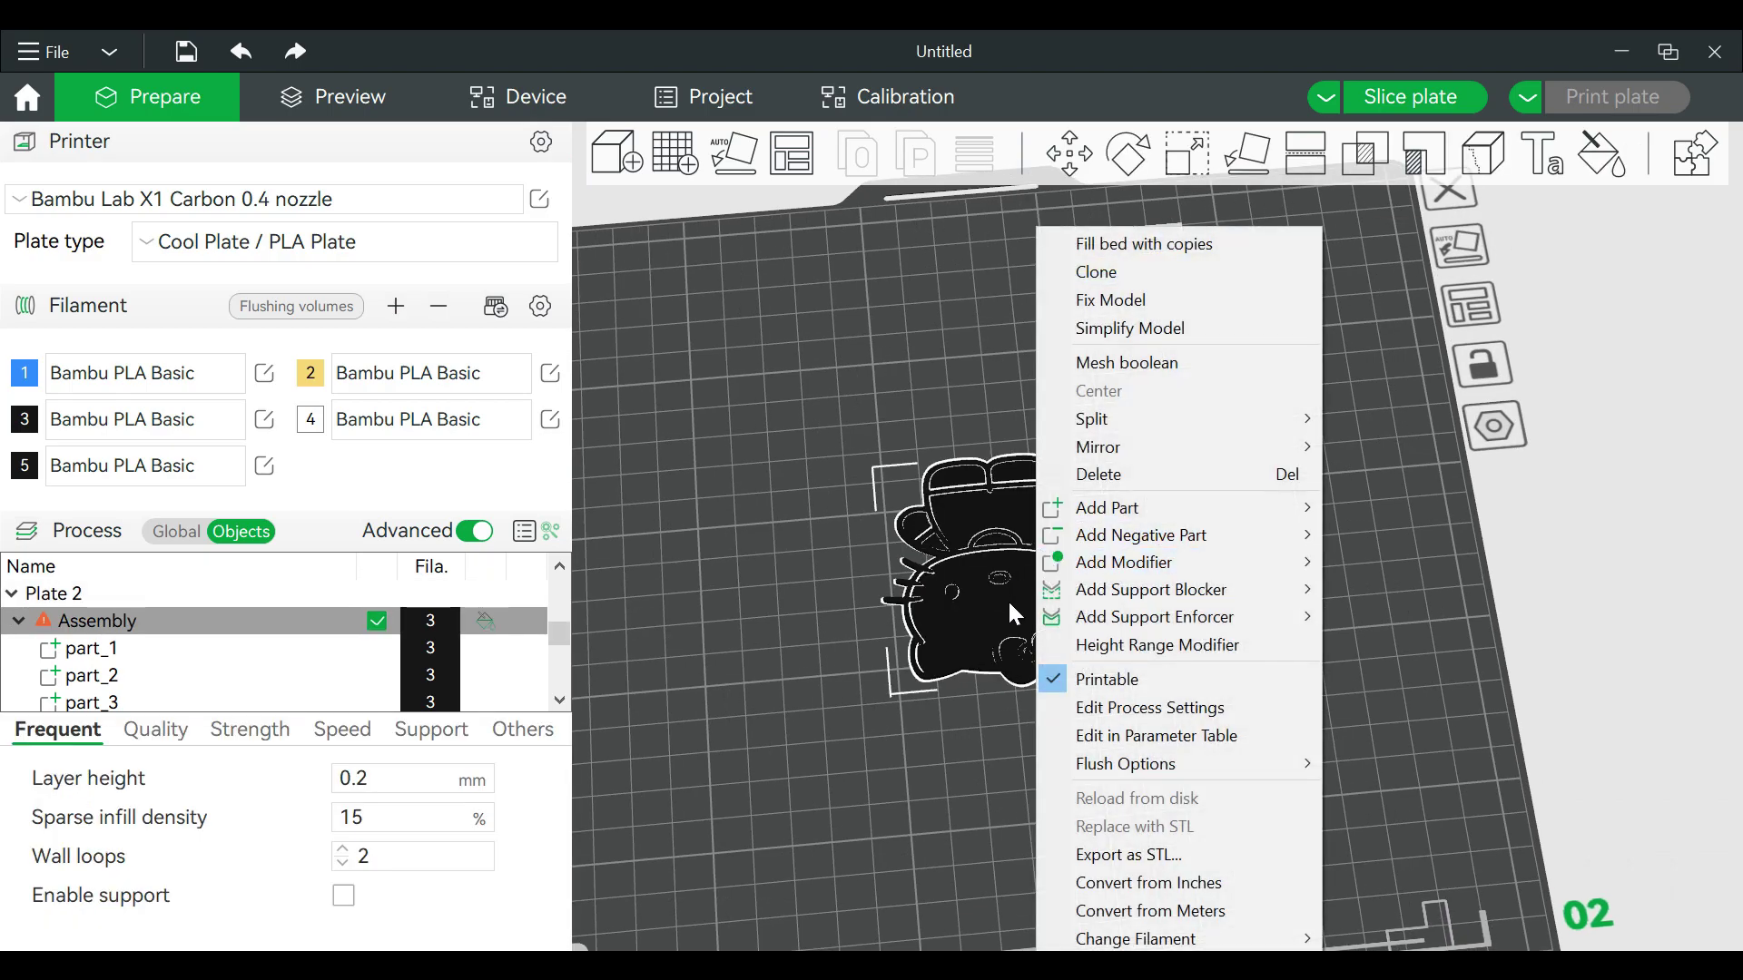
pyautogui.click(1165, 245)
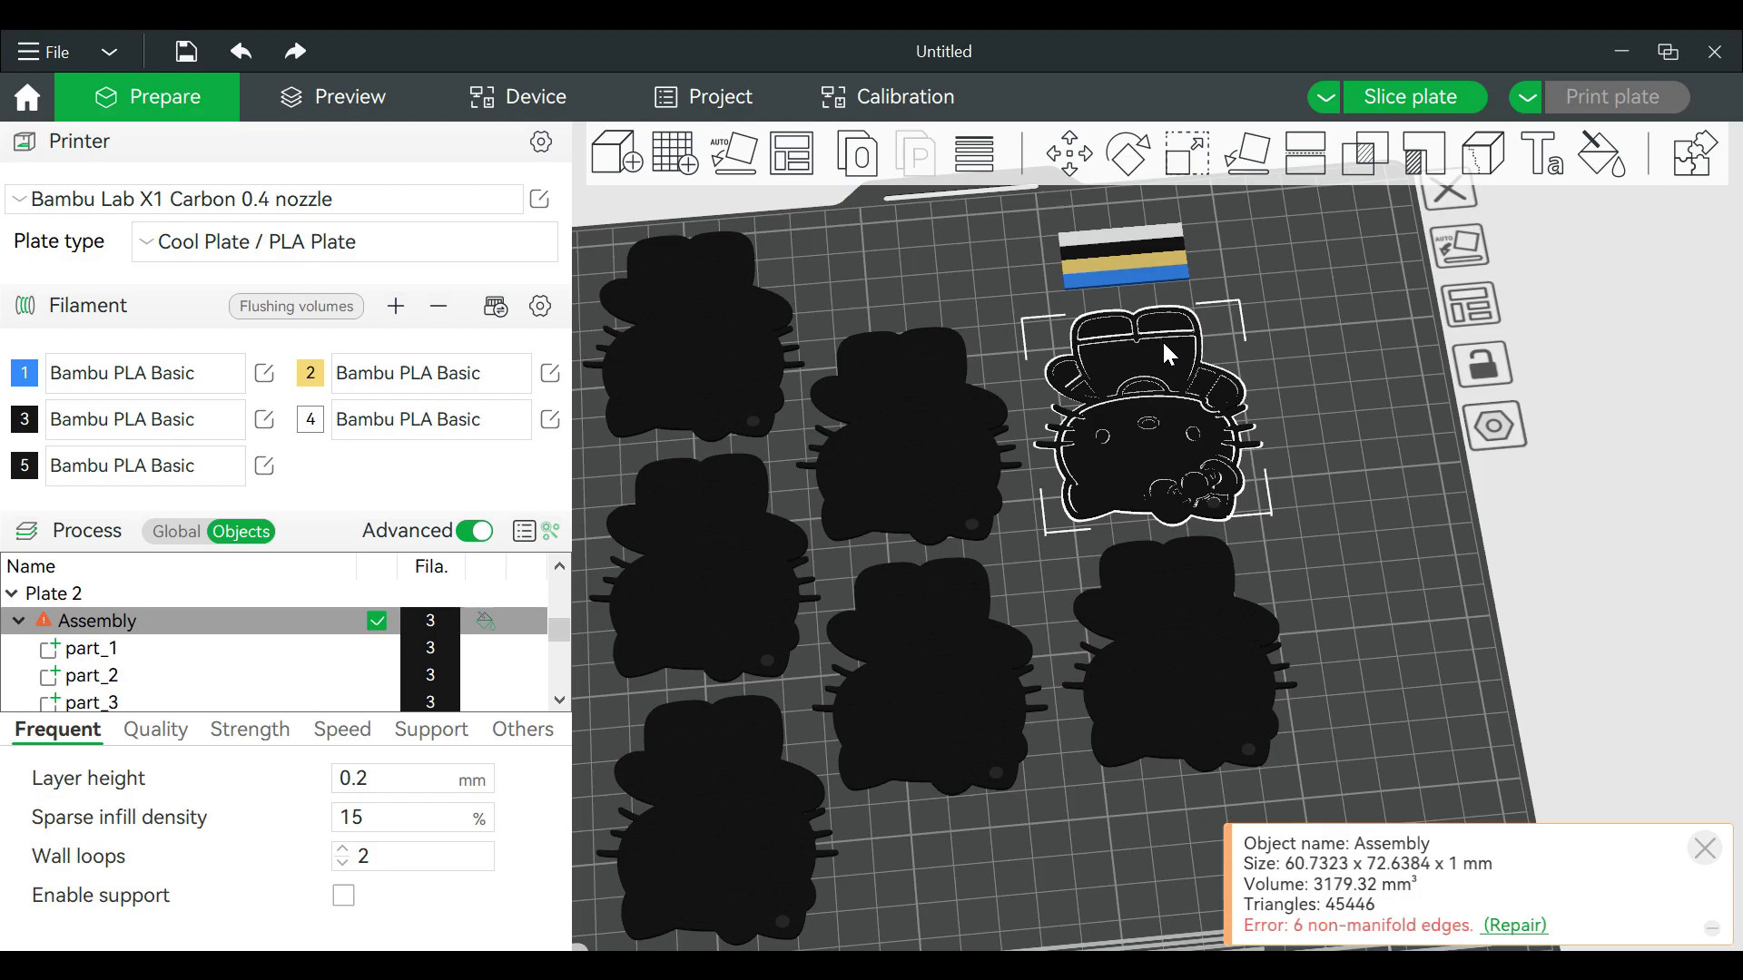
pyautogui.click(1011, 883)
pyautogui.moveTo(1006, 857)
pyautogui.mouseDown()
pyautogui.moveTo(1027, 730)
pyautogui.moveTo(990, 889)
pyautogui.moveTo(1035, 871)
pyautogui.mouseUp()
pyautogui.click(1409, 93)
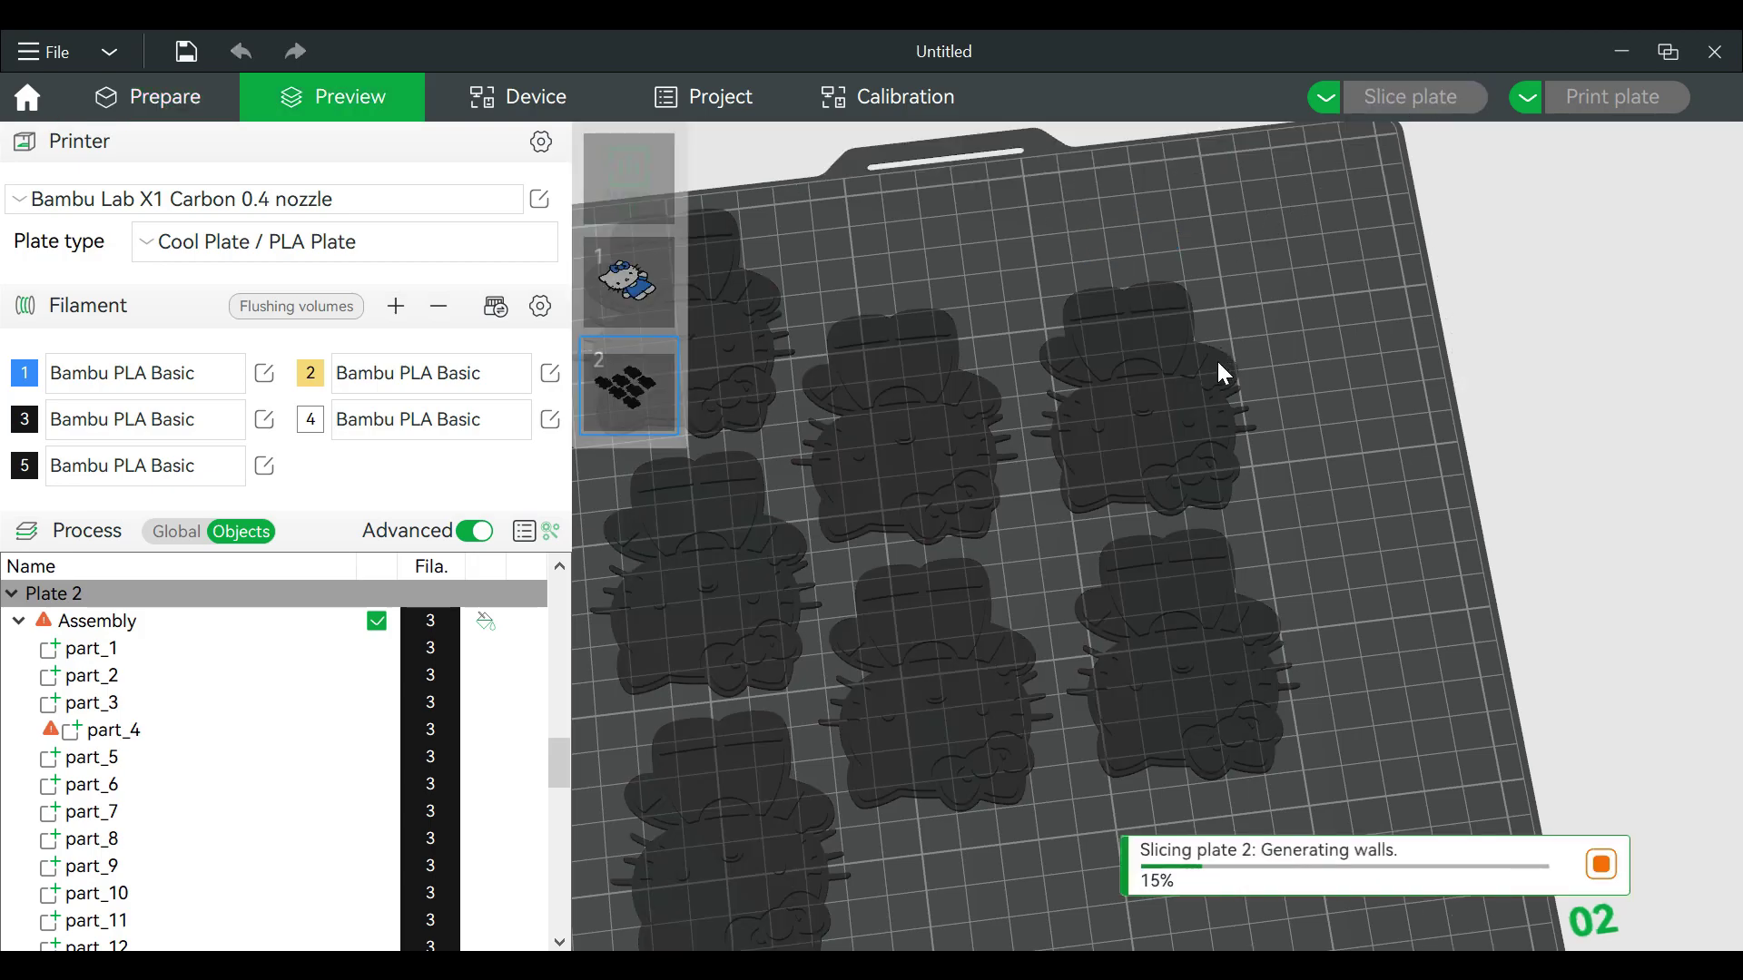